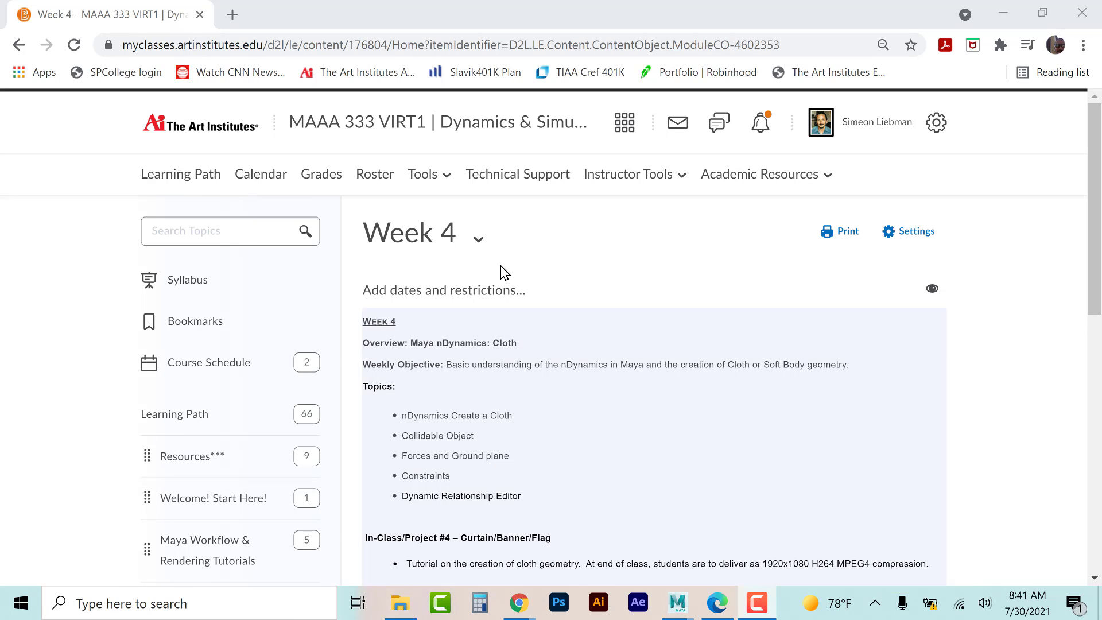
Step: Review the Week 4 course page, from the cloth overview and topics down to In-Class Assignment #4 – Banner Flag
scroll(1008, 344, "down", 2)
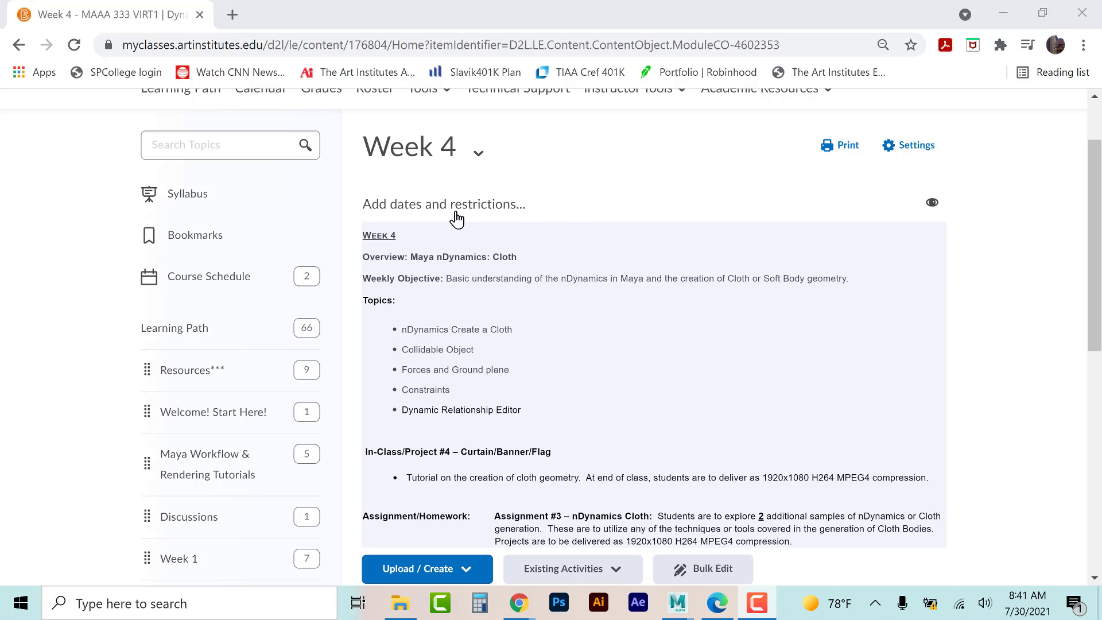
scroll(660, 401, "down", 5)
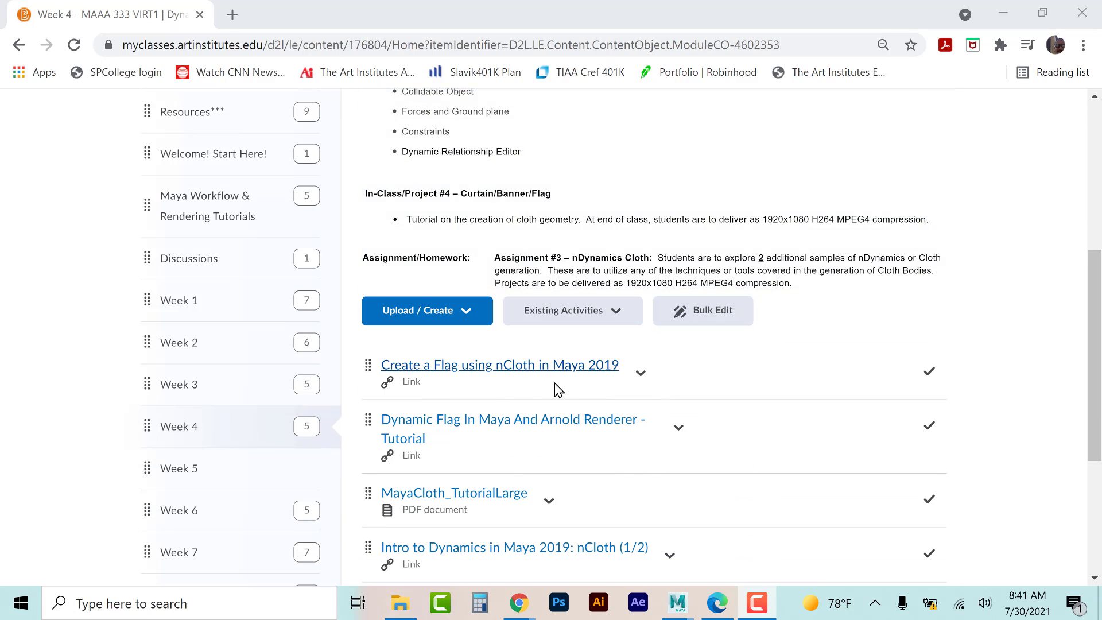
scroll(498, 418, "down", 1)
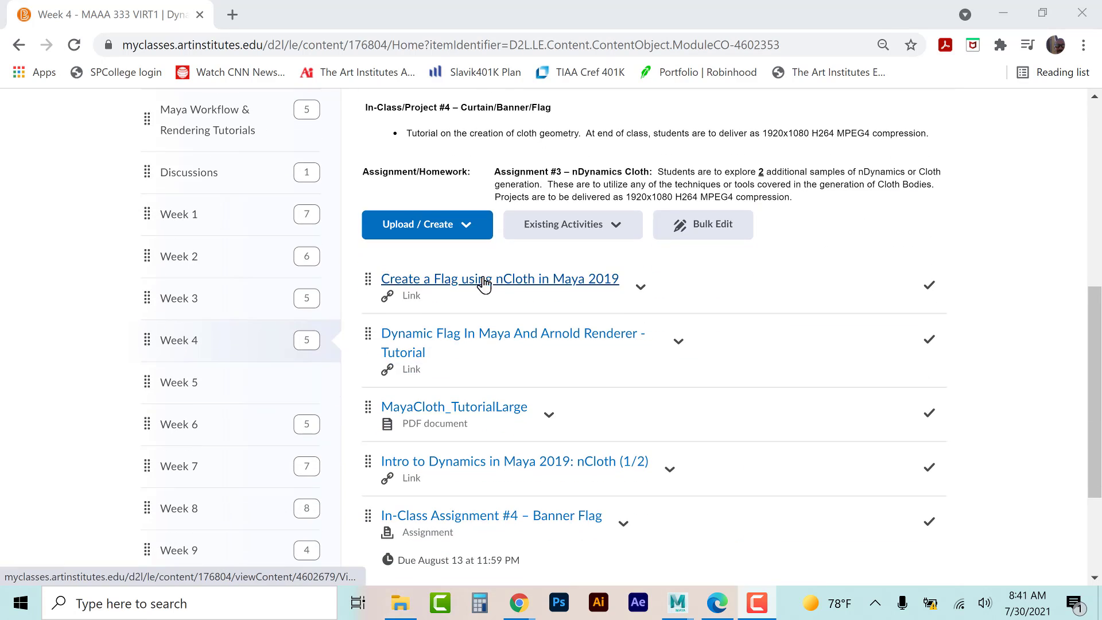
scroll(673, 384, "down", 1)
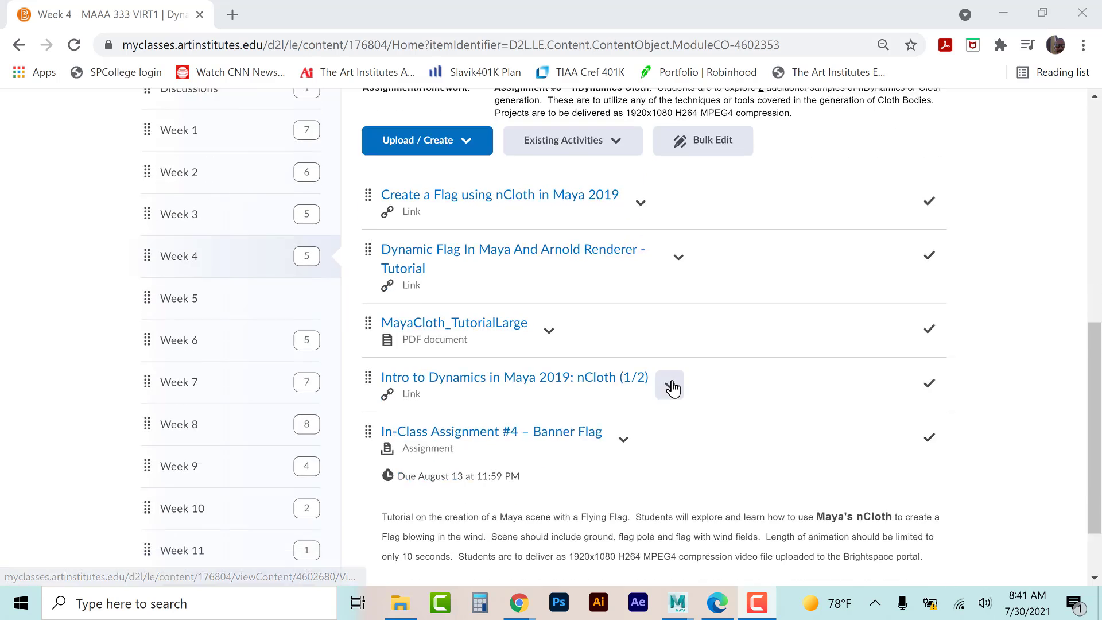
scroll(672, 388, "down", 1)
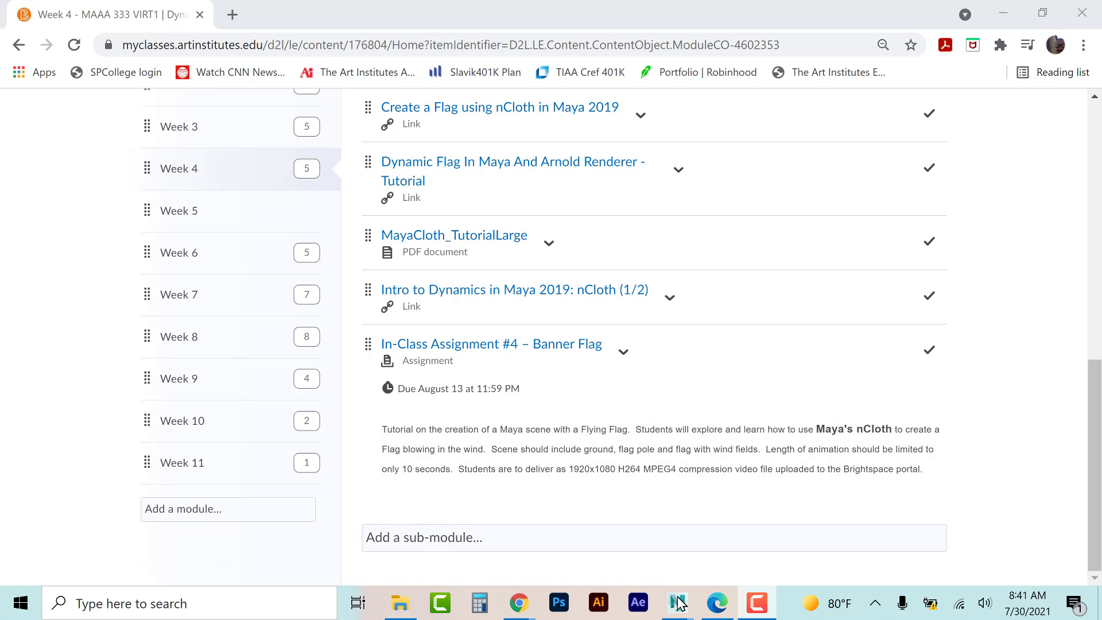
Step: Switch to the MayaCloth_TutorialLarge PDF in Edge and read through the section on setting up cloth for moving curtains
mouse_move(679, 603)
left_click(613, 508)
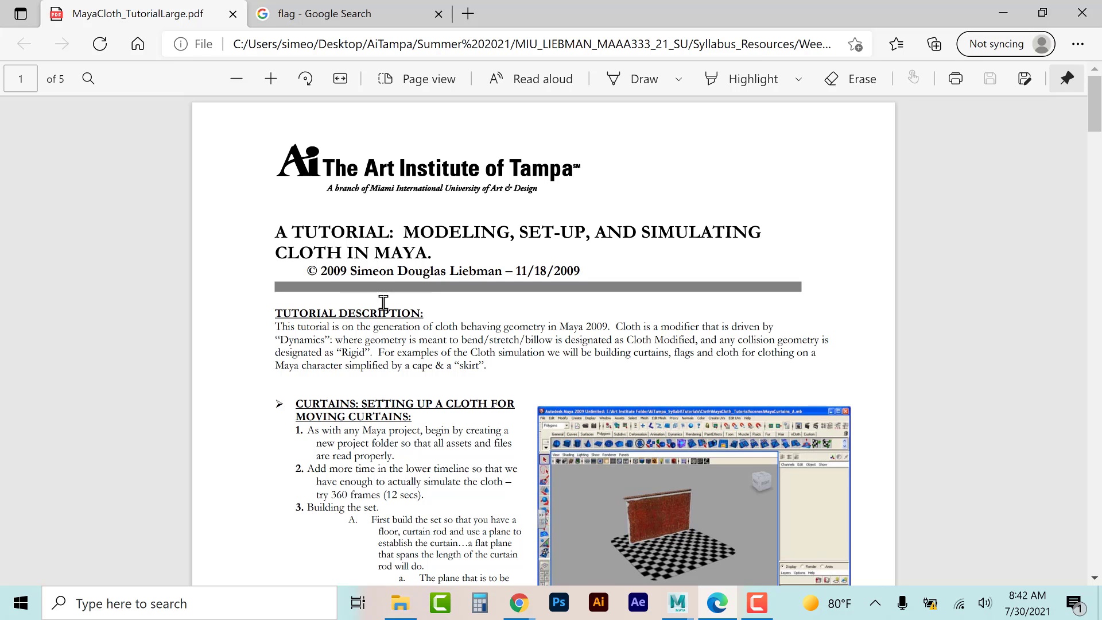
scroll(384, 303, "down", 2)
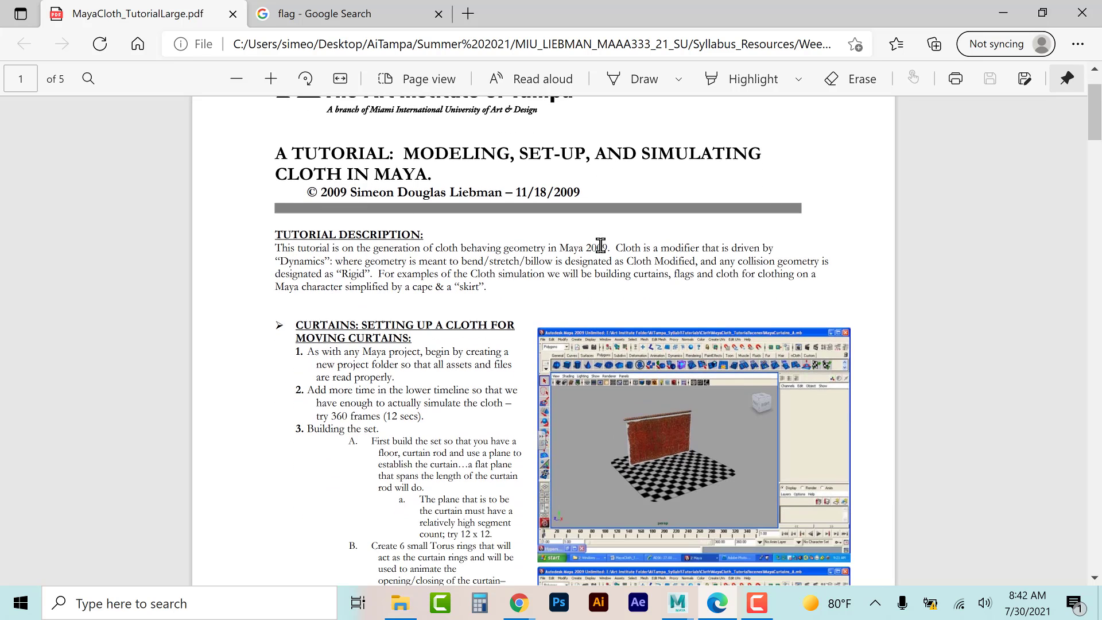
left_click_drag(563, 247, 608, 247)
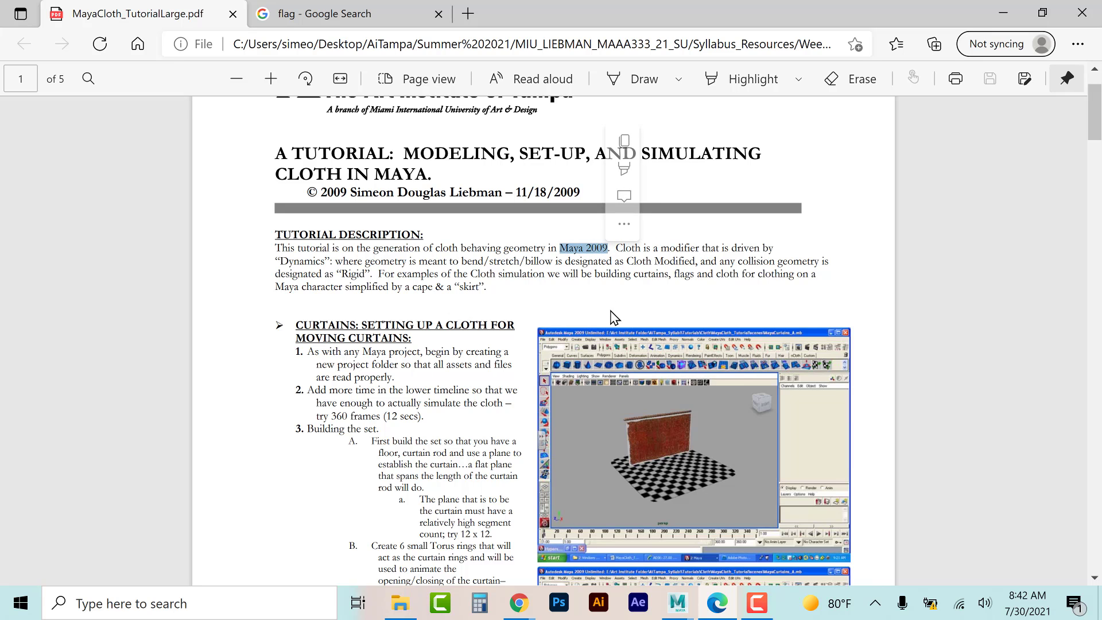
scroll(411, 389, "down", 6)
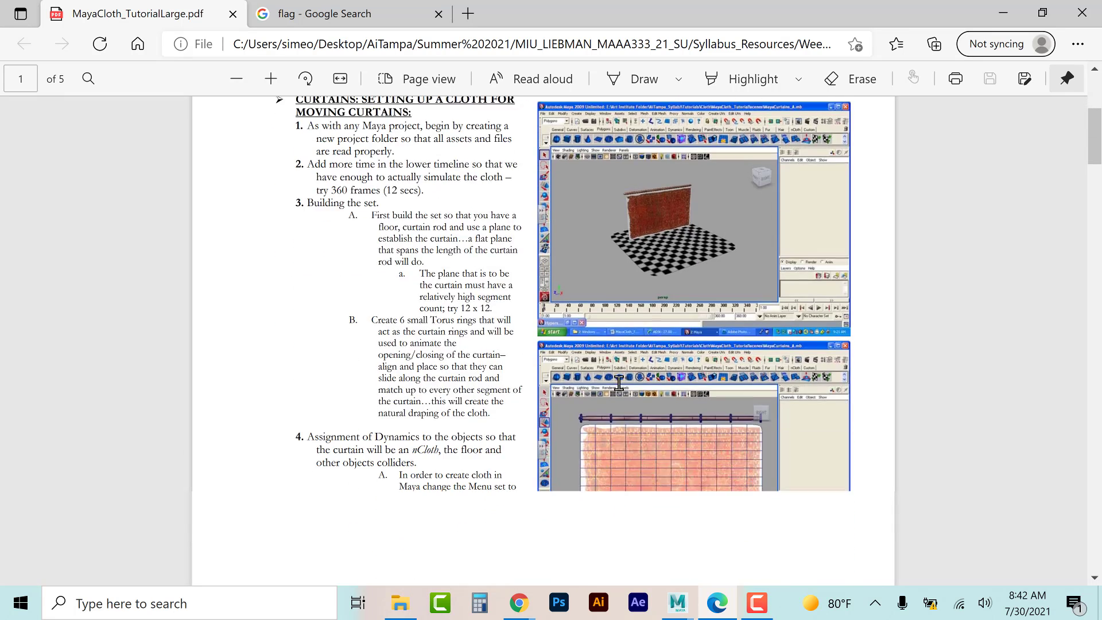
scroll(385, 362, "down", 15)
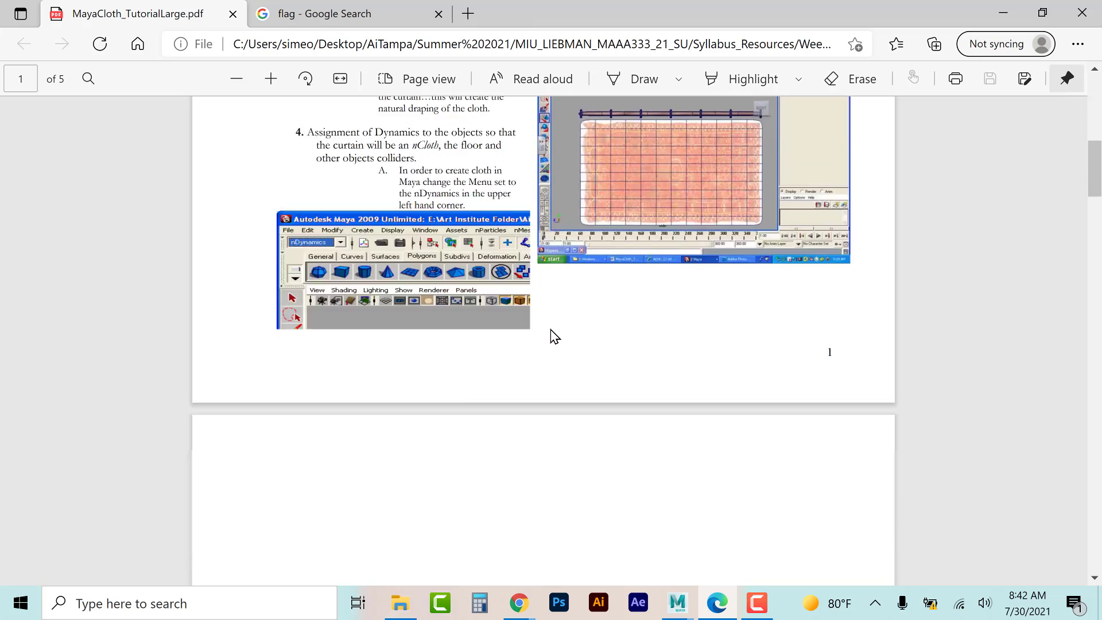
scroll(460, 362, "down", 6)
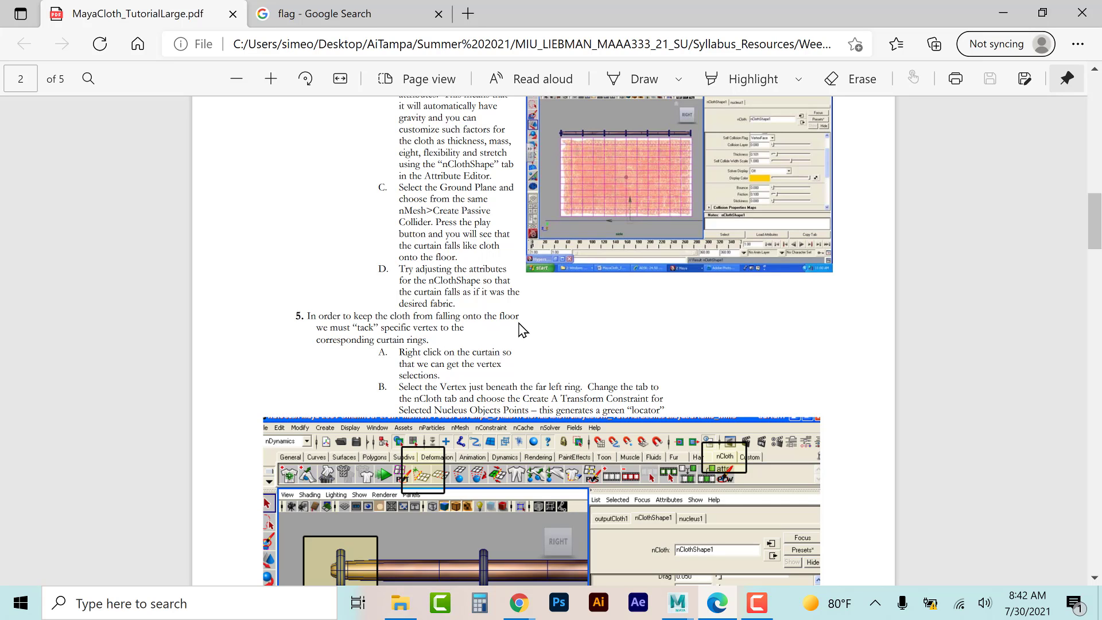
scroll(516, 325, "down", 4)
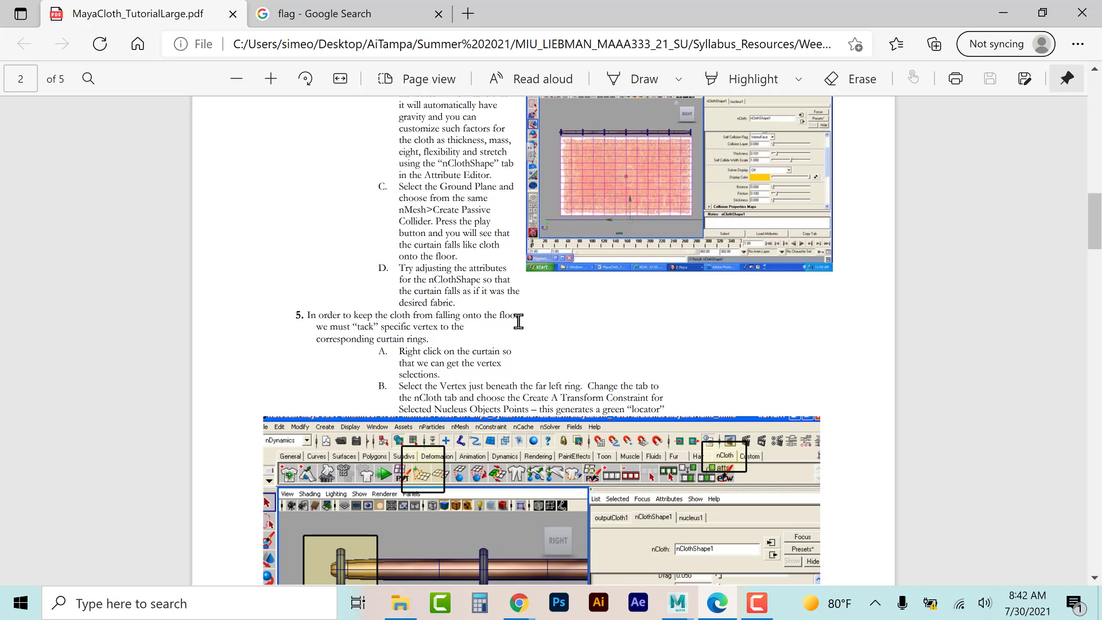
scroll(405, 332, "down", 15)
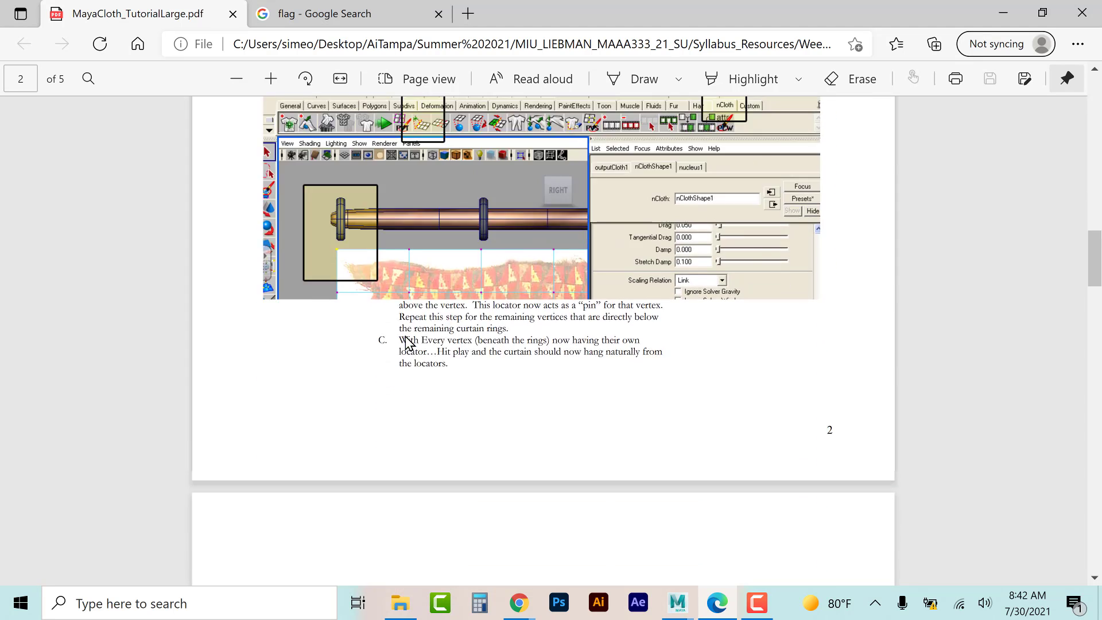
scroll(410, 344, "down", 20)
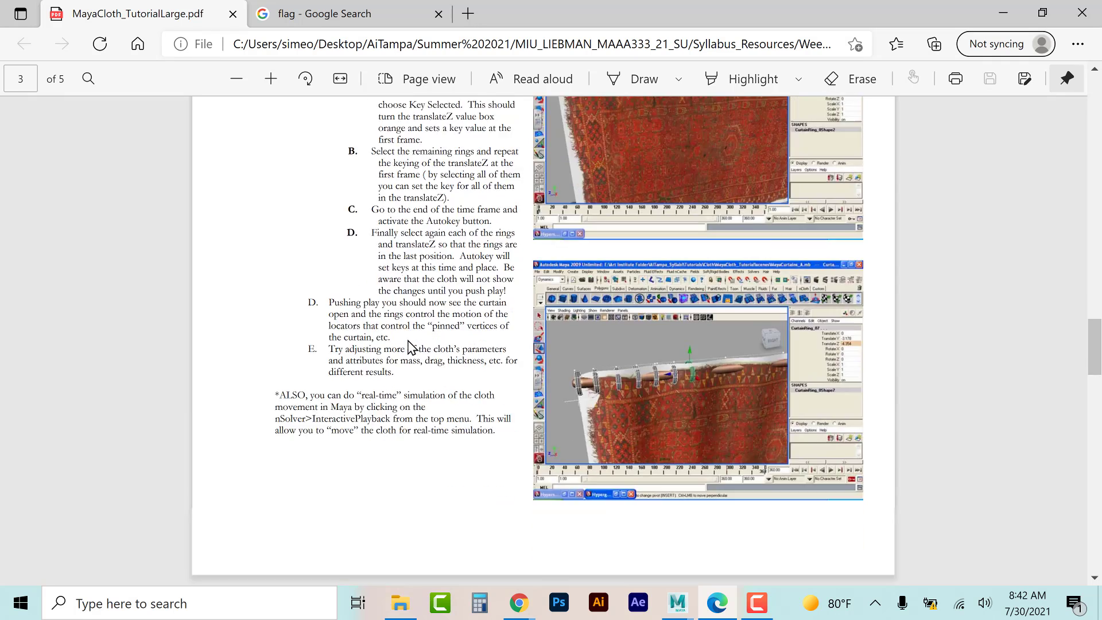
Step: Examine the section on setting up cloth for animated flags on page 4 of the PDF at an enlarged size
scroll(409, 345, "up", 4)
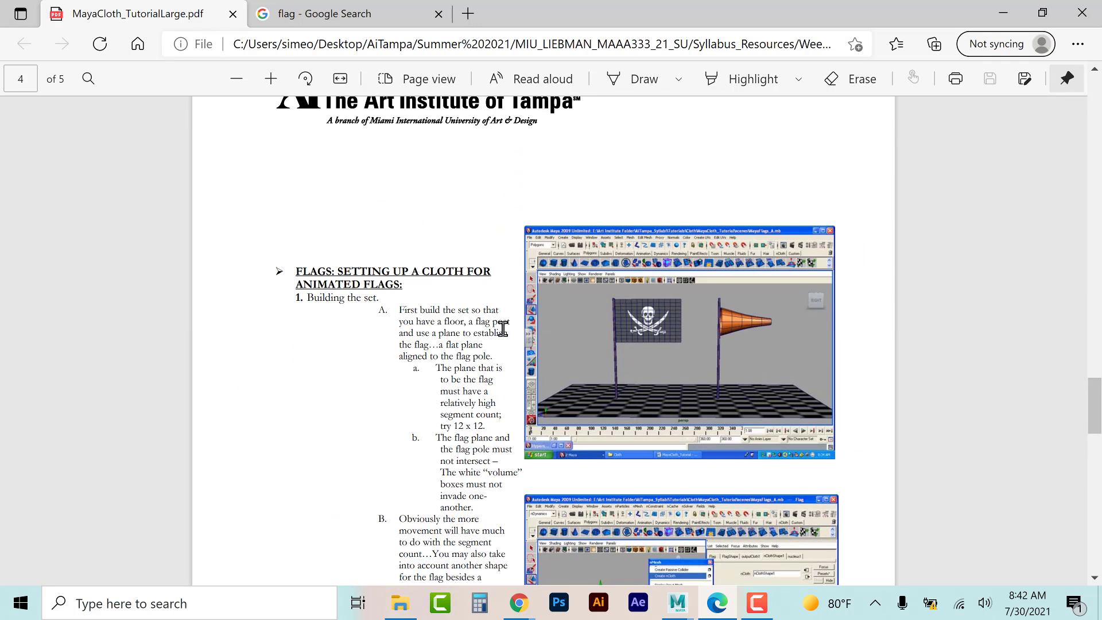
scroll(501, 329, "up", 4)
scroll(499, 331, "down", 3)
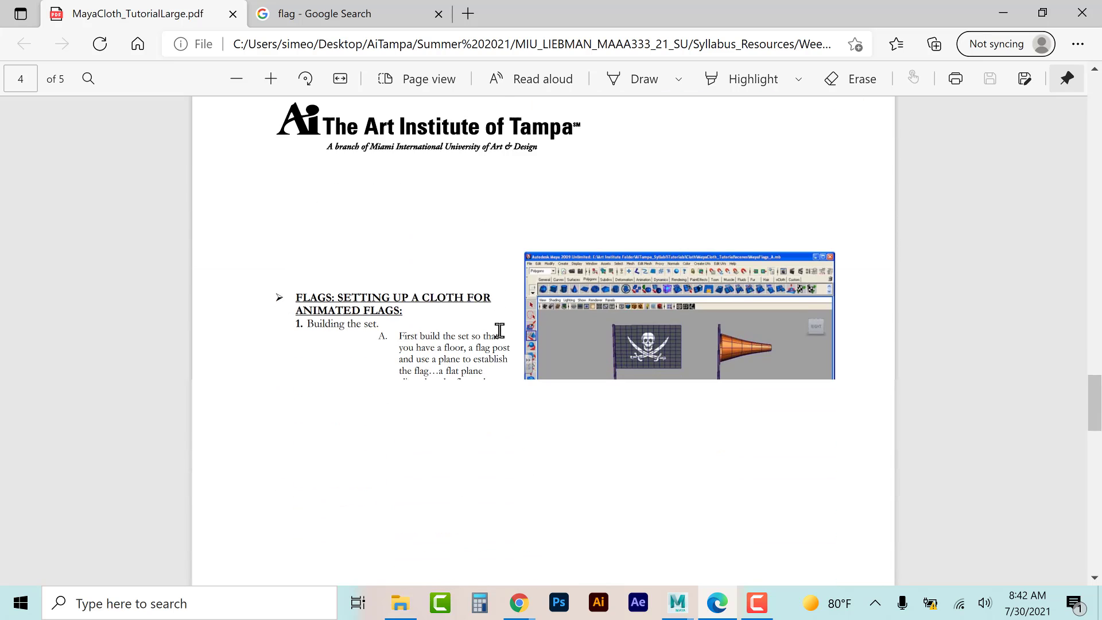
scroll(495, 327, "down", 1)
scroll(419, 342, "down", 2)
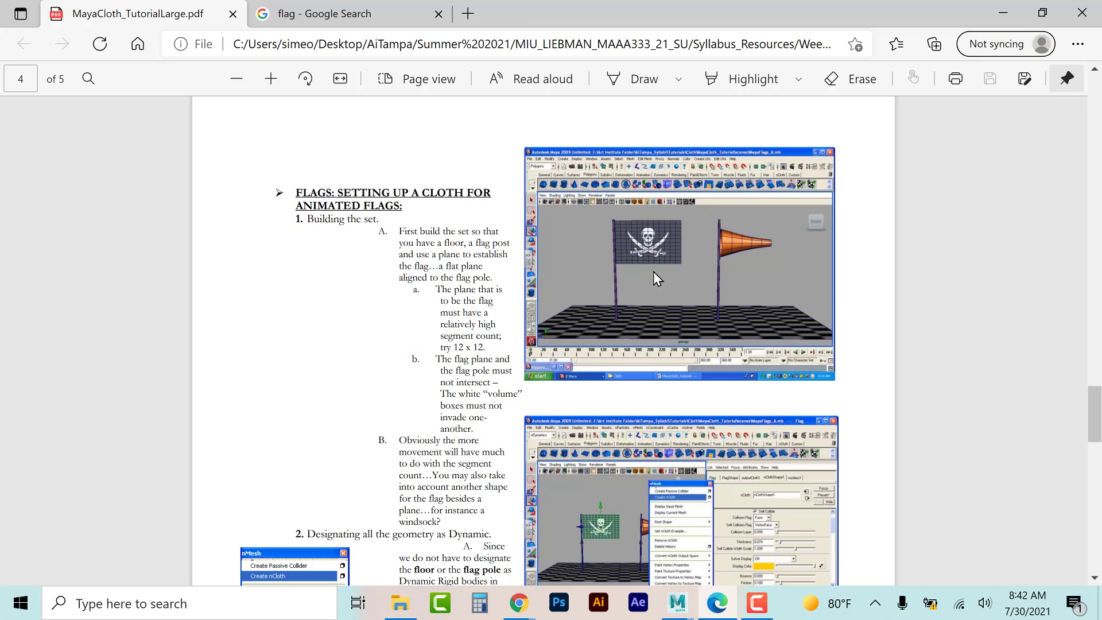
left_click(271, 80)
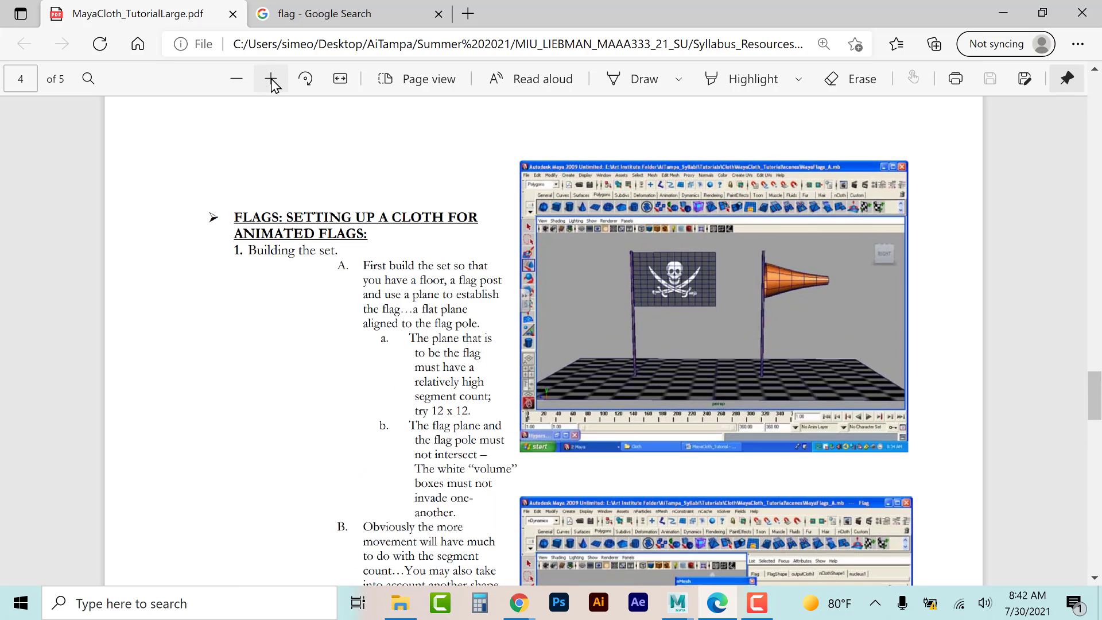
left_click(272, 81)
left_click(272, 81)
scroll(327, 374, "down", 3)
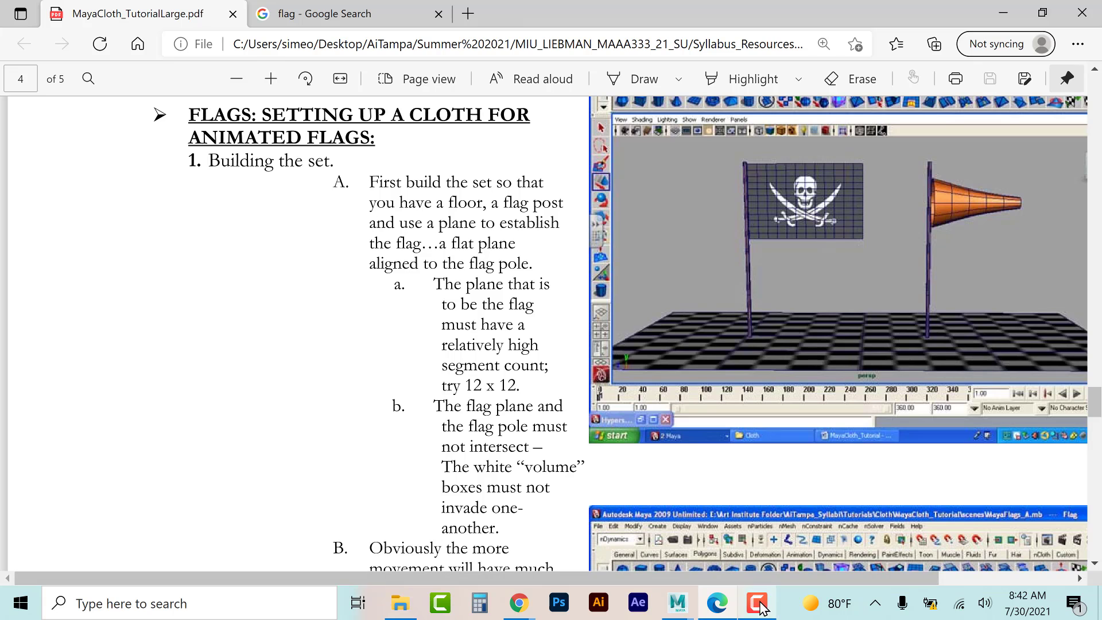
Step: Switch to Maya, dismiss the What's New highlight notice, and set the playback and animation end to frame 300
mouse_move(678, 602)
left_click(732, 519)
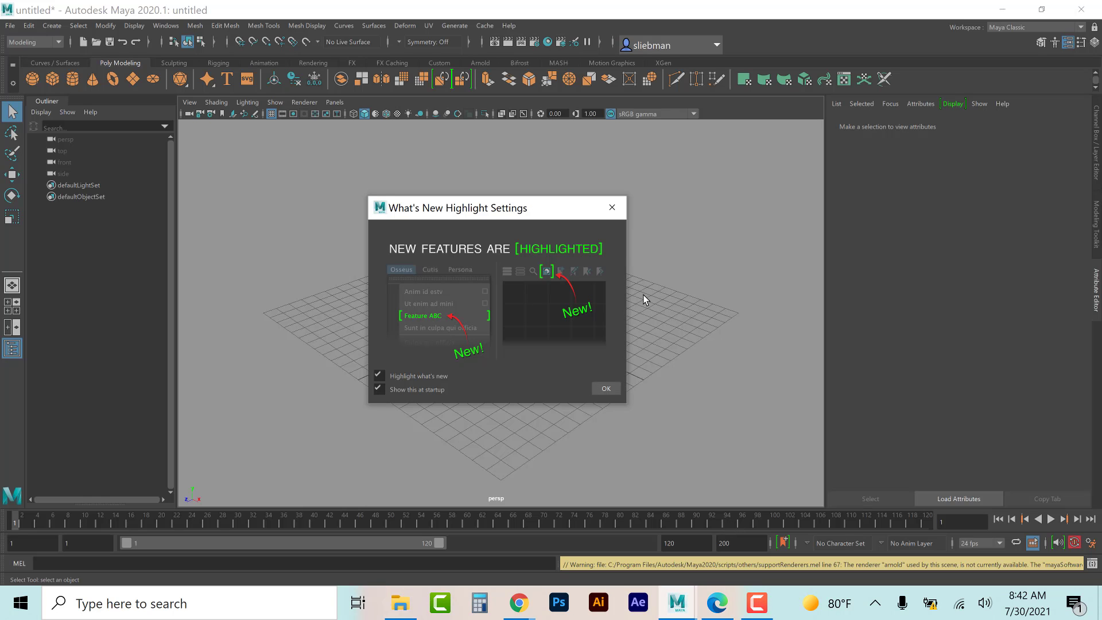
left_click(609, 391)
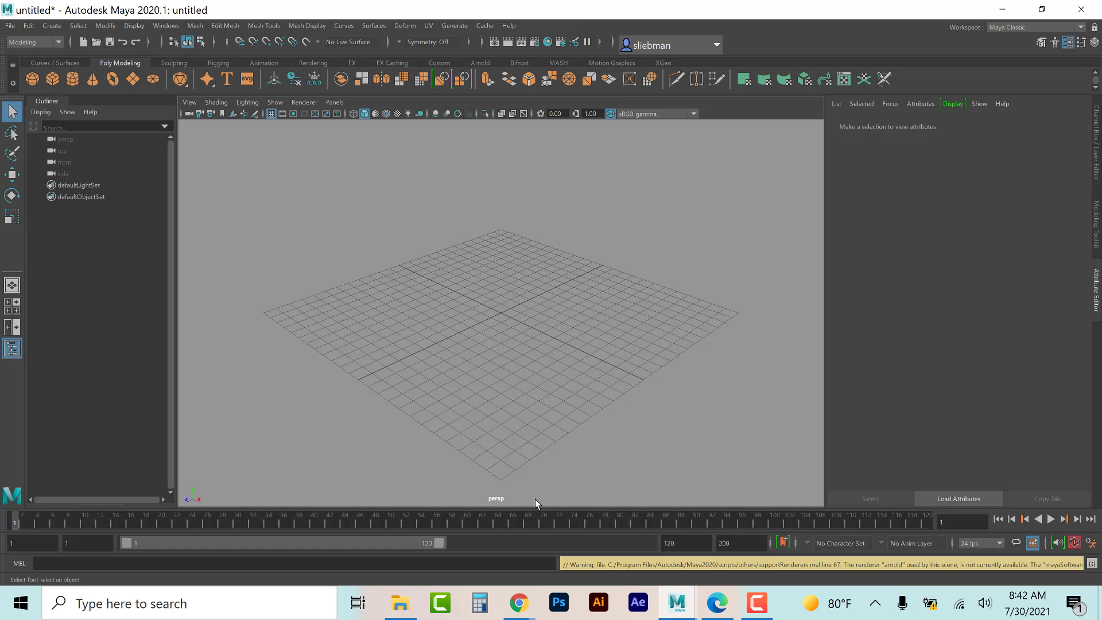
left_click_drag(439, 546, 641, 549)
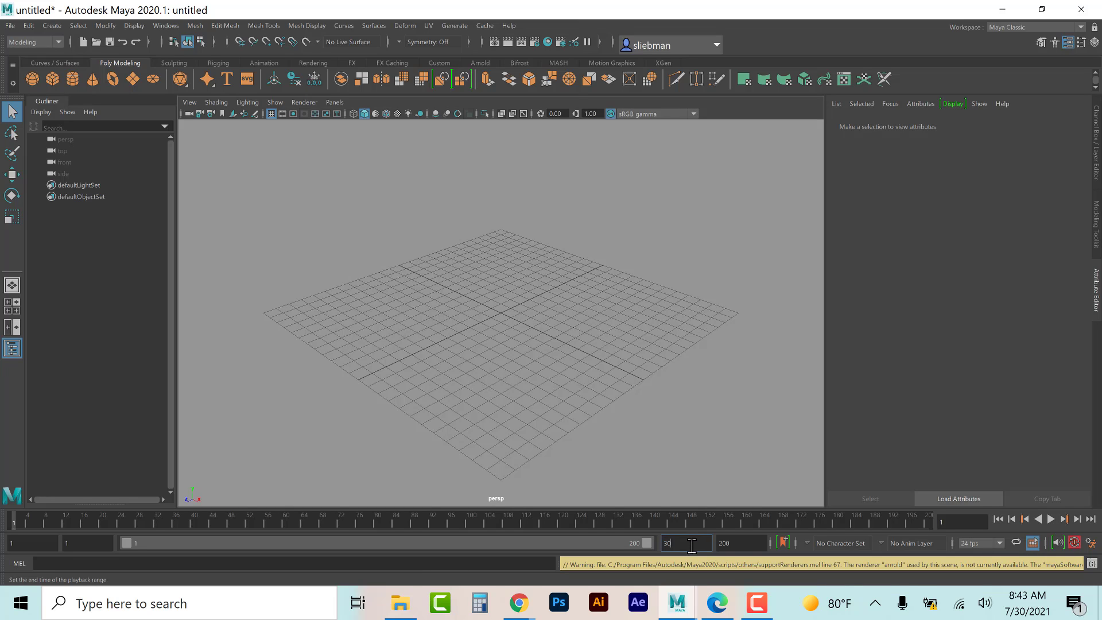
key("Return")
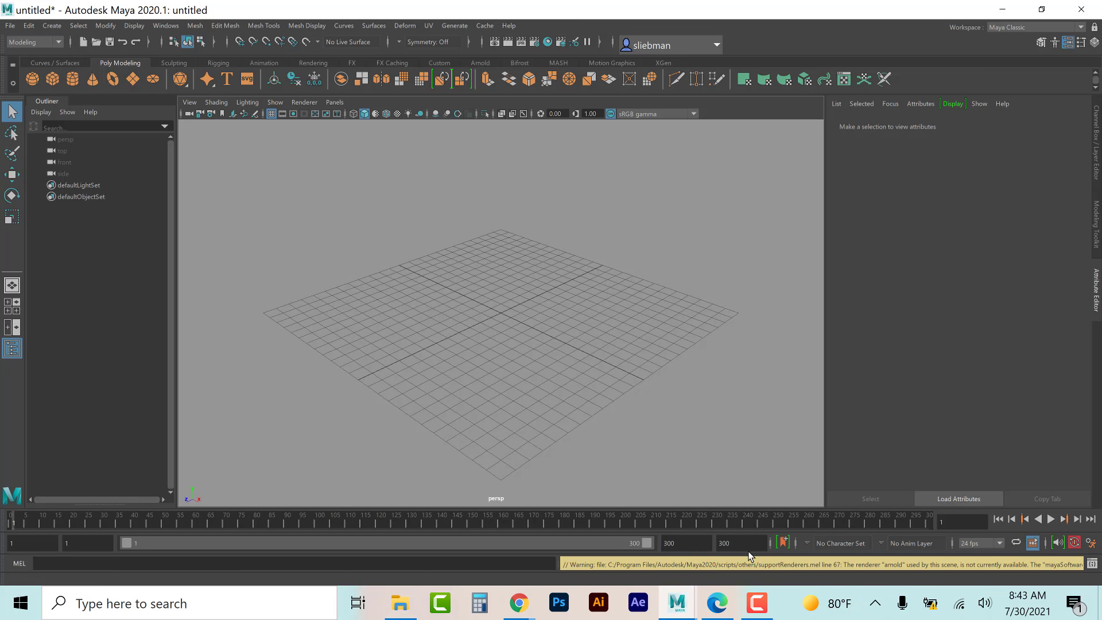
Step: Check the framerate and playback speed in the Time Slider preferences, save them, and hide the Outliner
left_click(1092, 543)
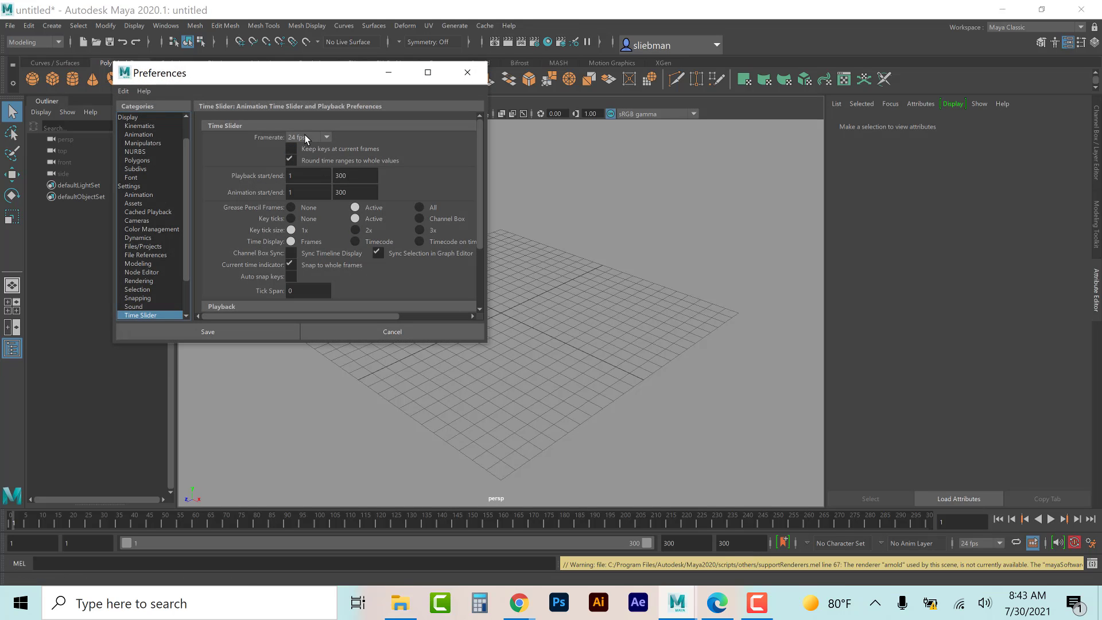
scroll(368, 280, "down", 1)
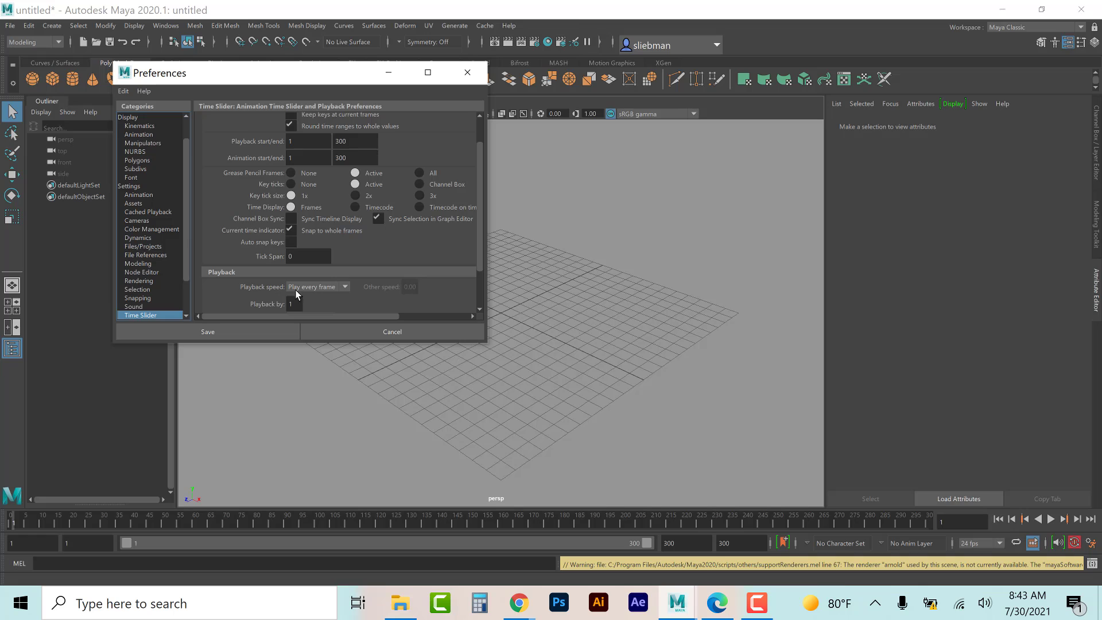
left_click(252, 331)
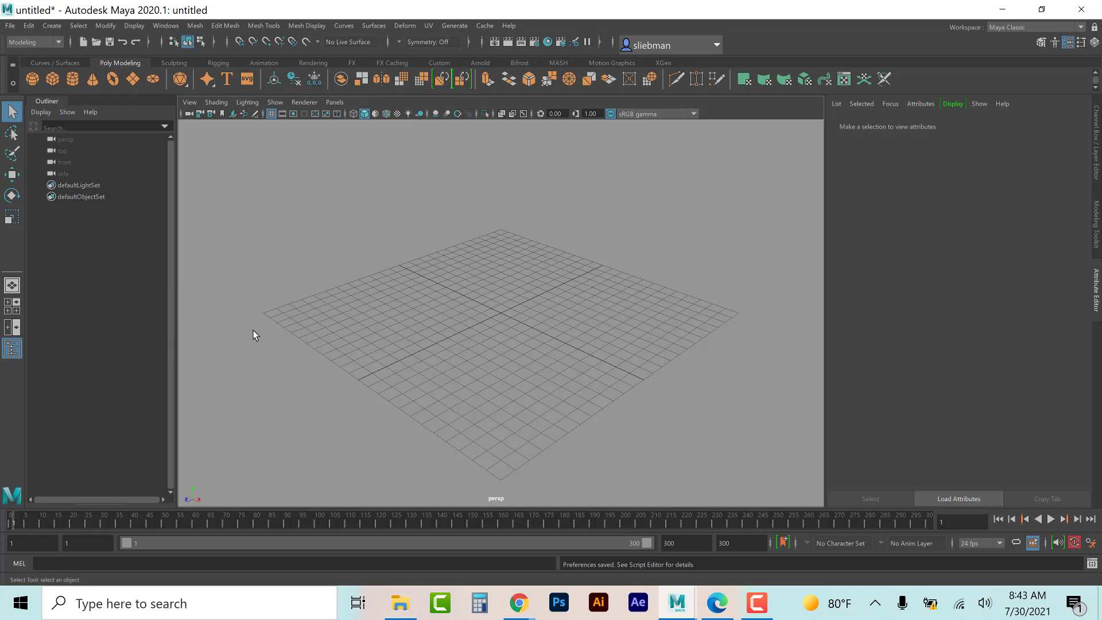
left_click(18, 355)
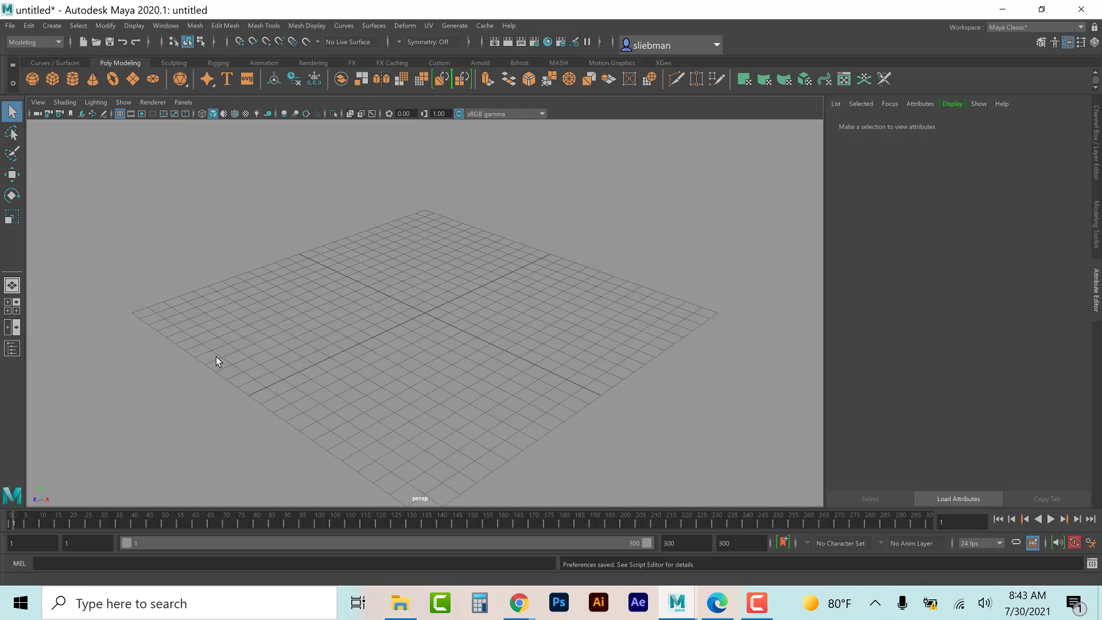
Step: Start a new Maya project and name it Flag_Project
left_click(10, 29)
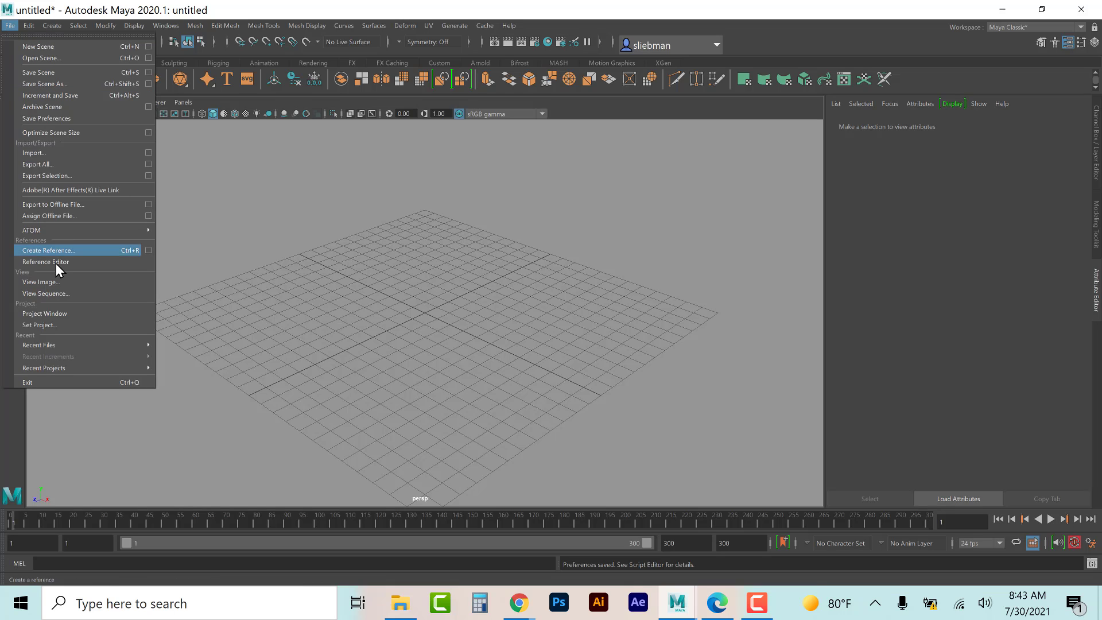
left_click(66, 311)
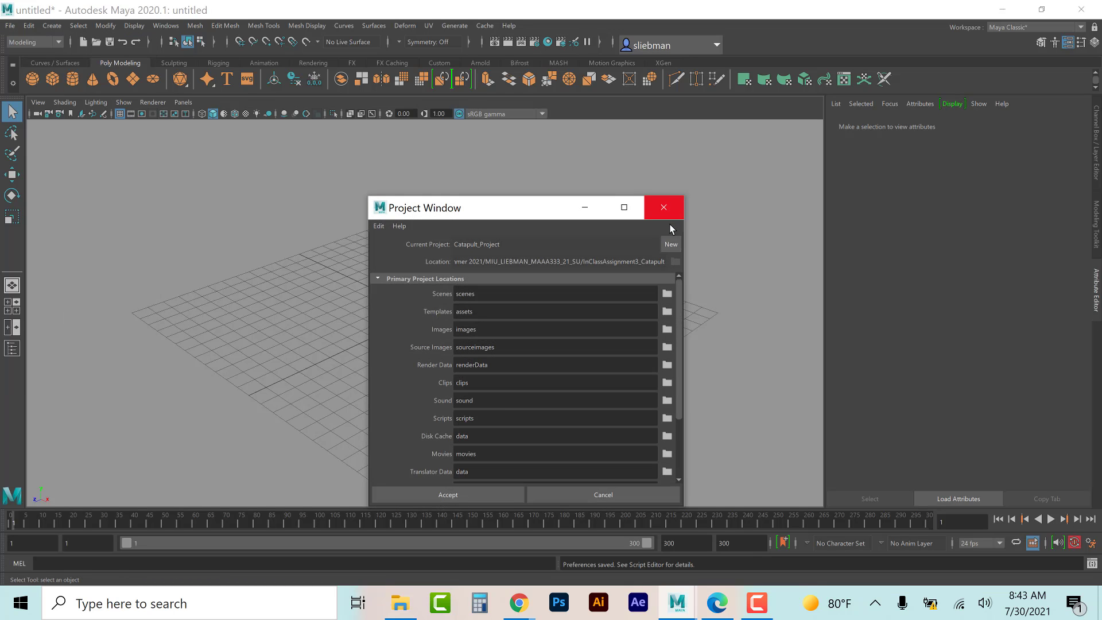
left_click(672, 244)
left_click(469, 244)
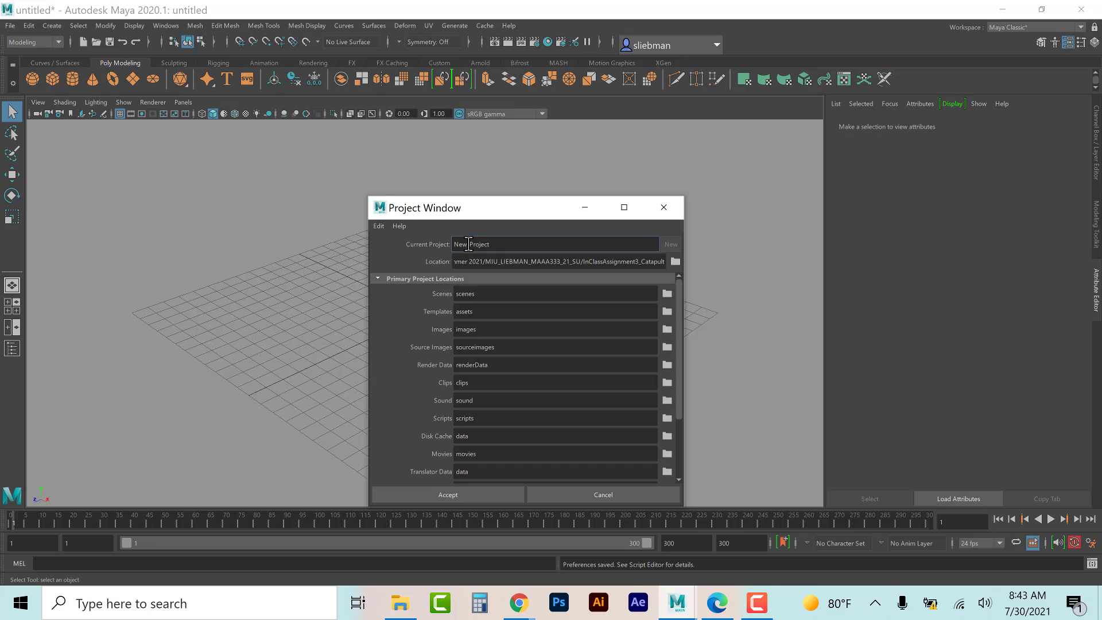
left_click_drag(468, 244, 449, 237)
Step: Set the project's location to the InClassAssignment4_BannerFlag folder and create the project
left_click(676, 261)
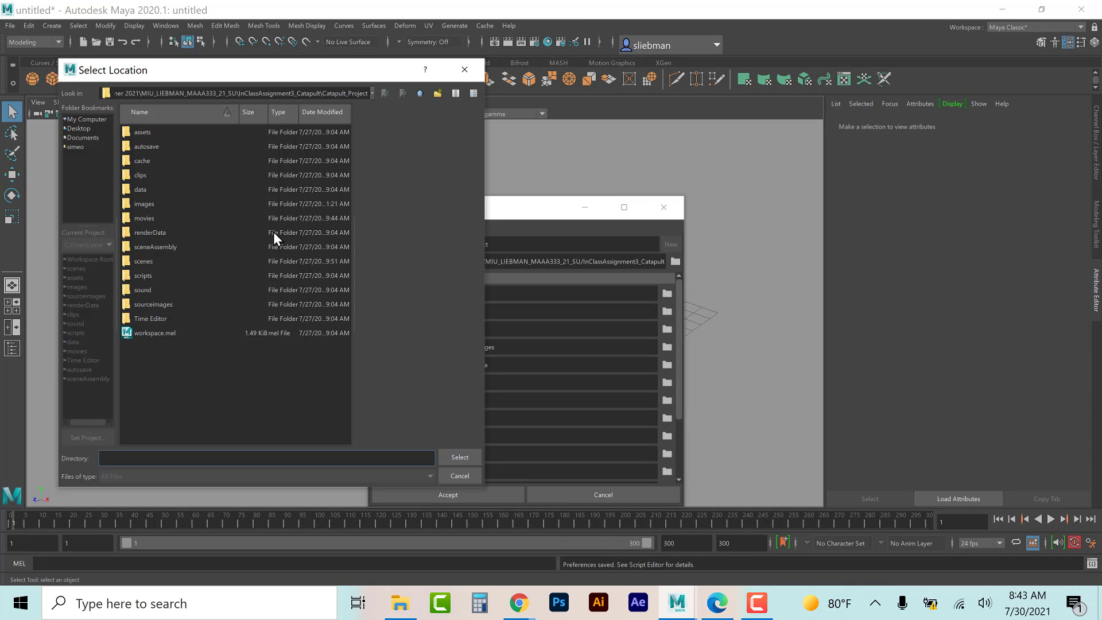
left_click(418, 92)
left_click(418, 91)
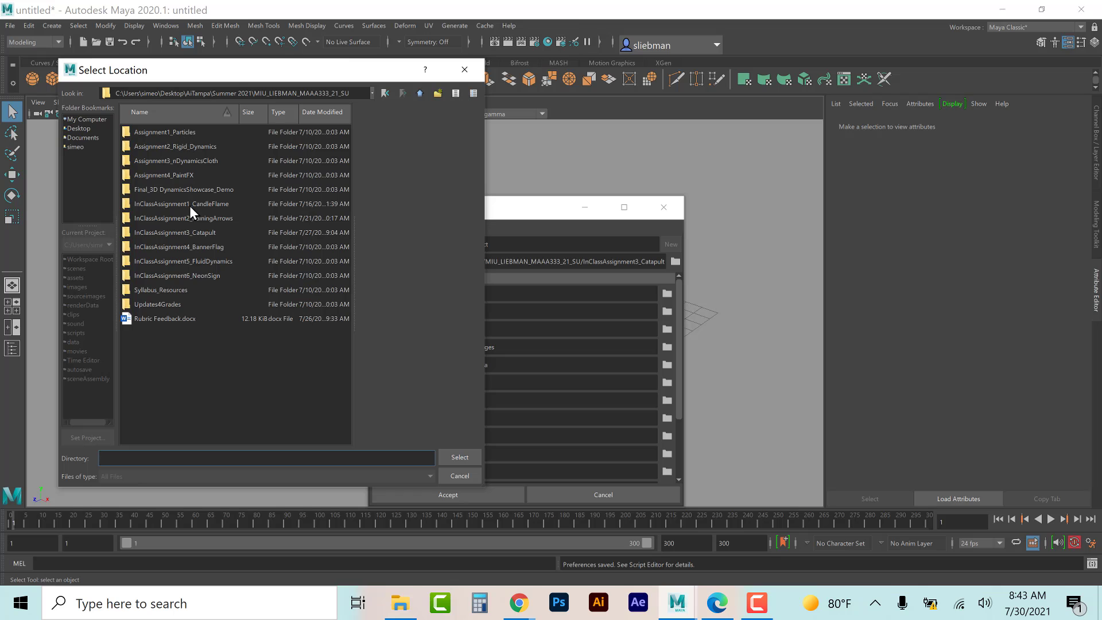
double_click(187, 246)
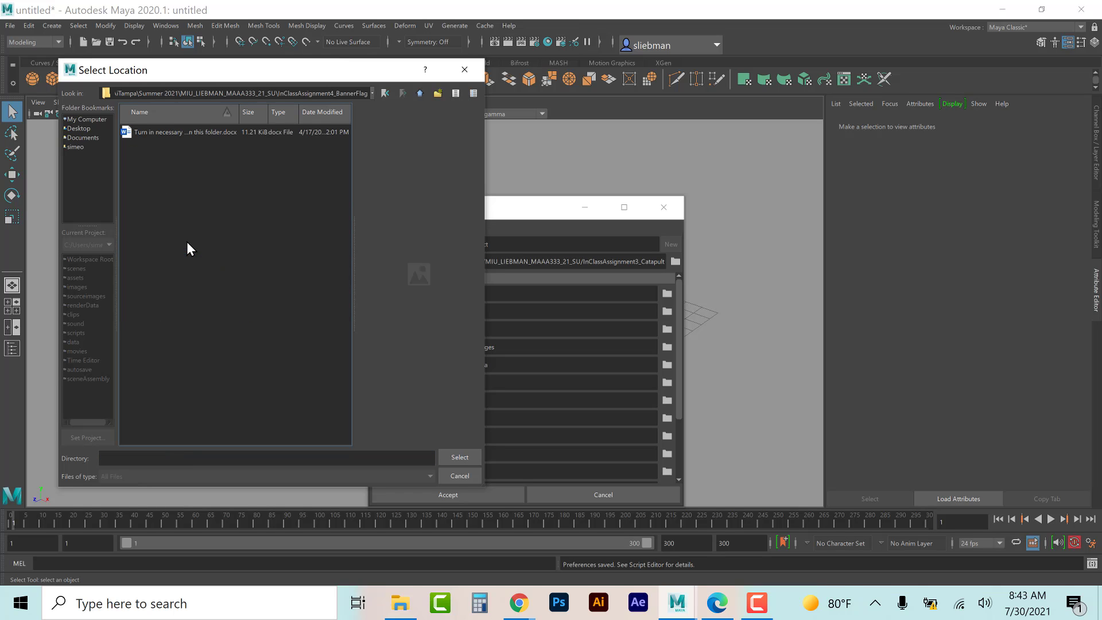
left_click(460, 457)
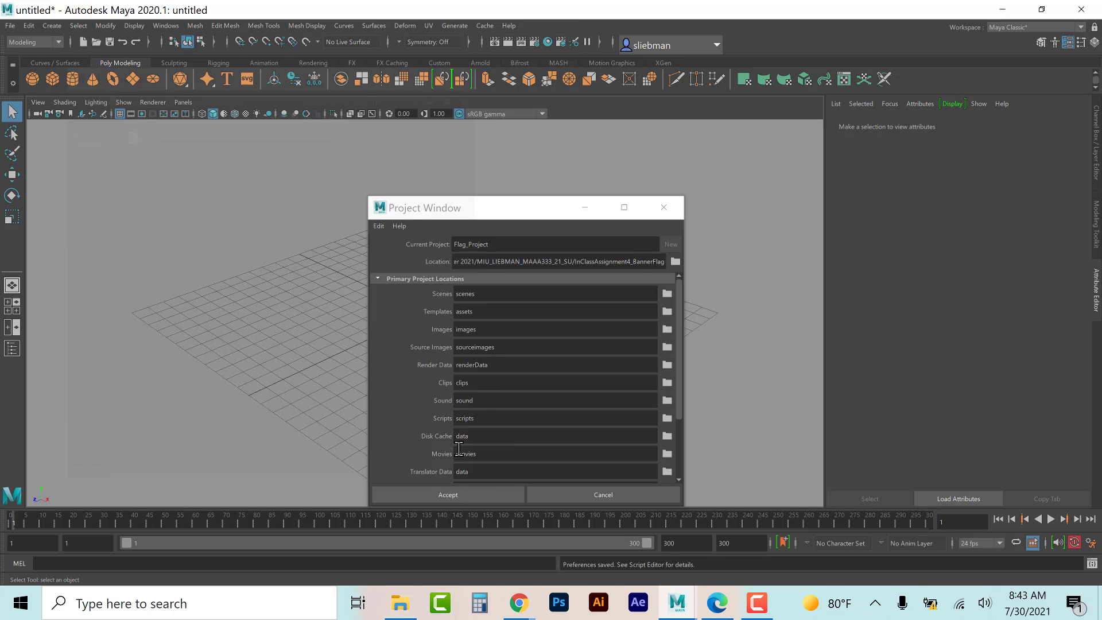
left_click(441, 496)
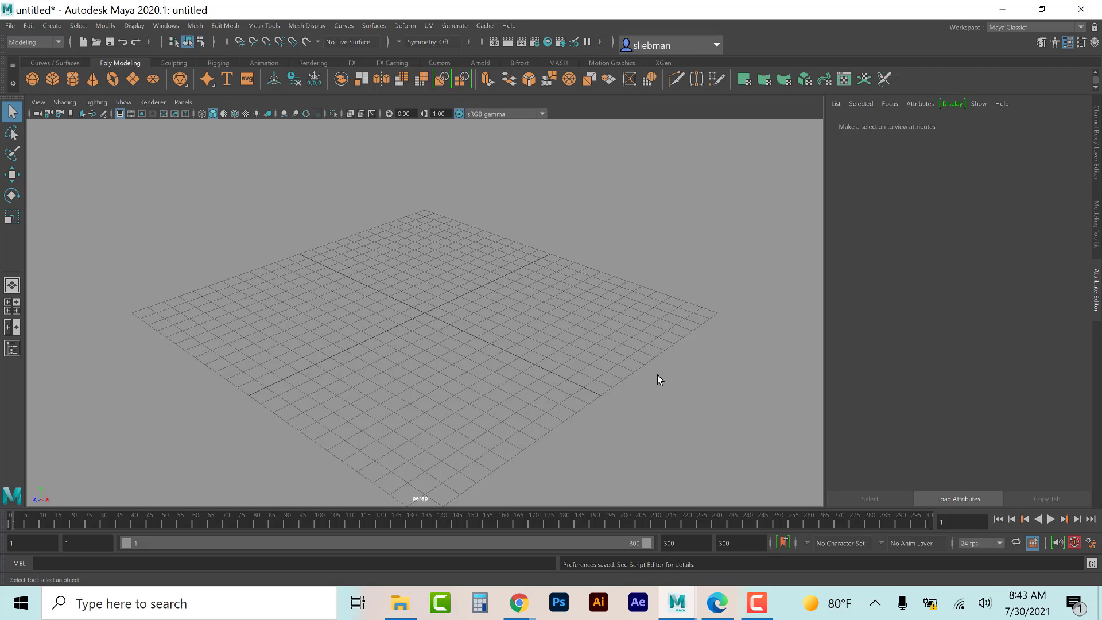
Step: Switch to Edge and browse the Google image results for flag
left_click(720, 610)
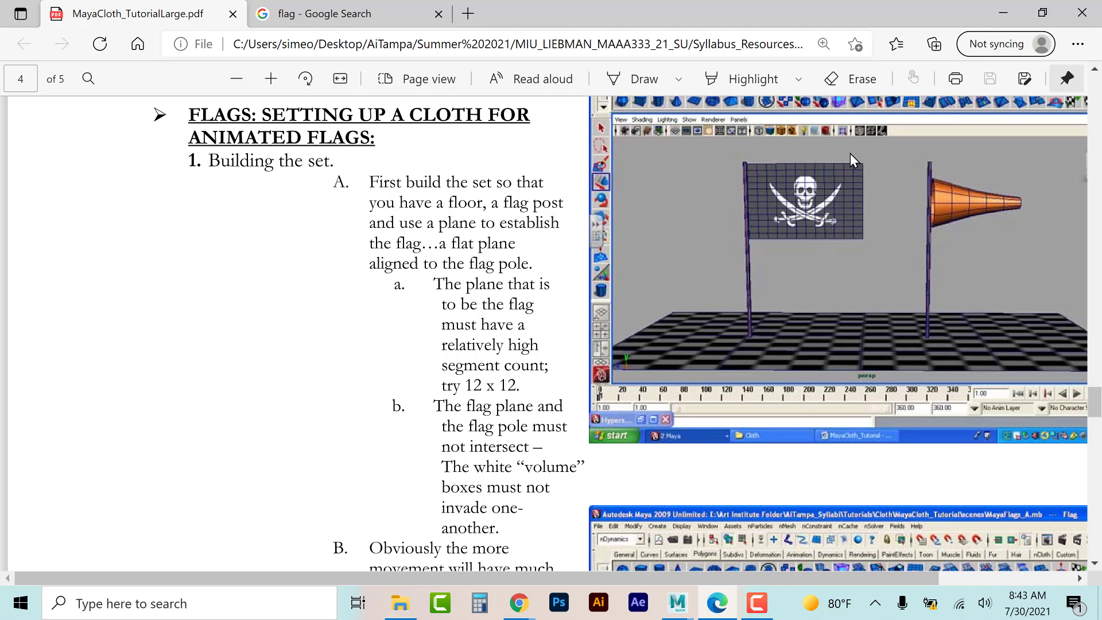
left_click(357, 6)
mouse_move(418, 376)
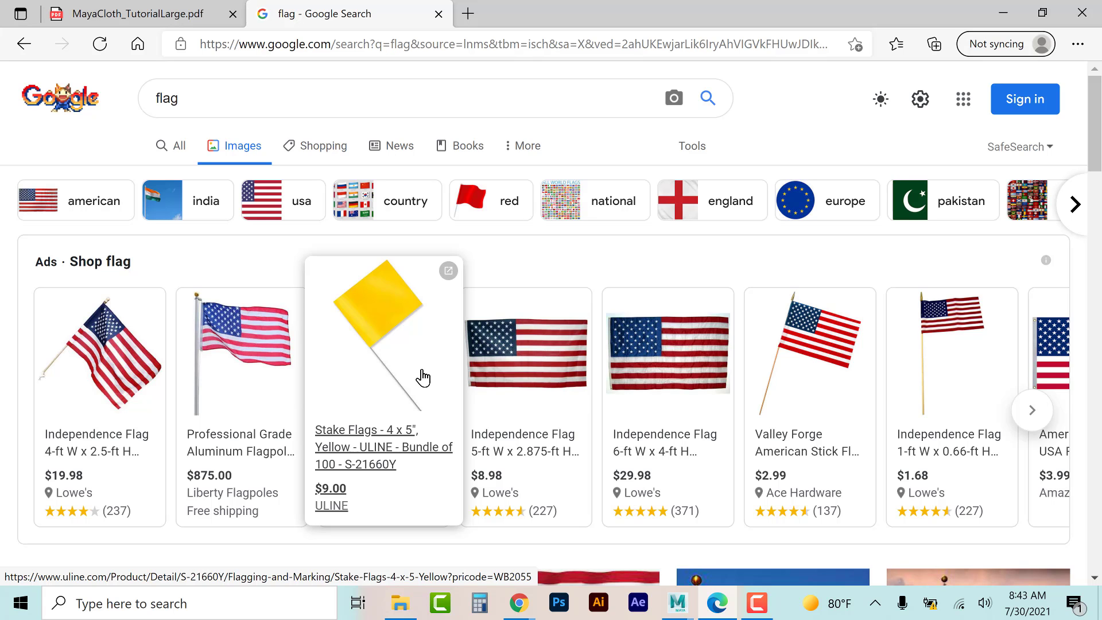
scroll(573, 358, "down", 8)
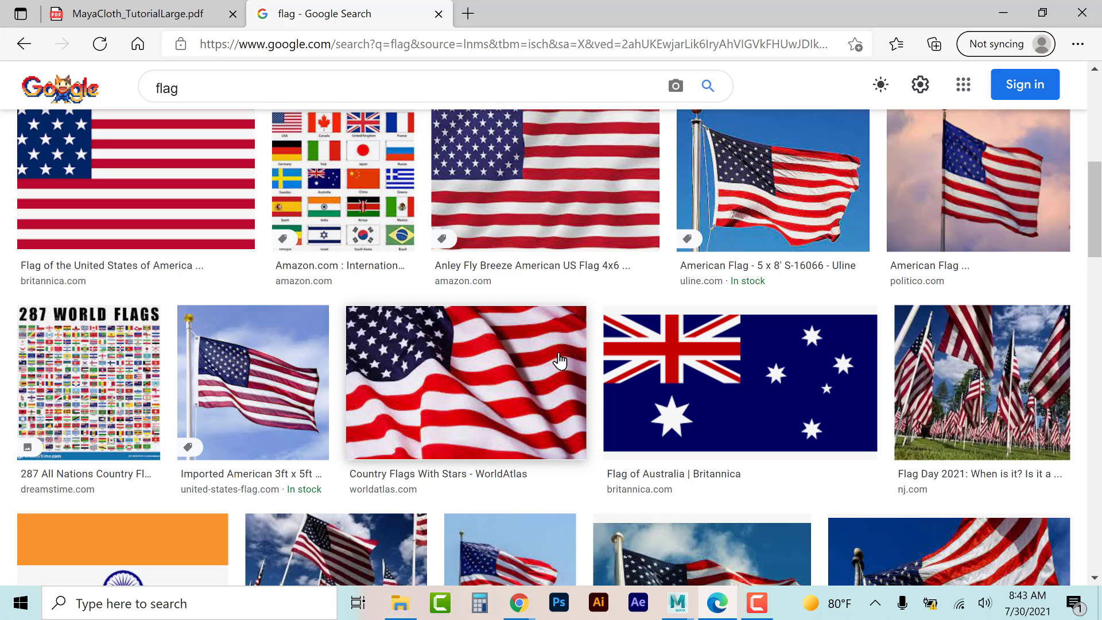
scroll(560, 360, "down", 6)
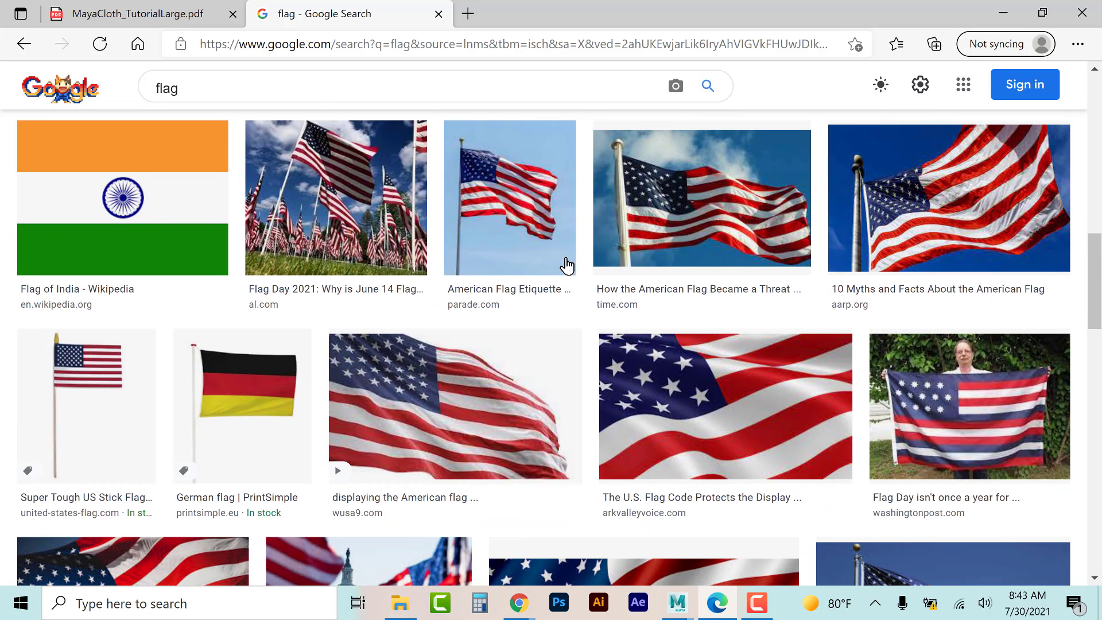
Step: Search Google Images for "pirate flag"
left_click(163, 89)
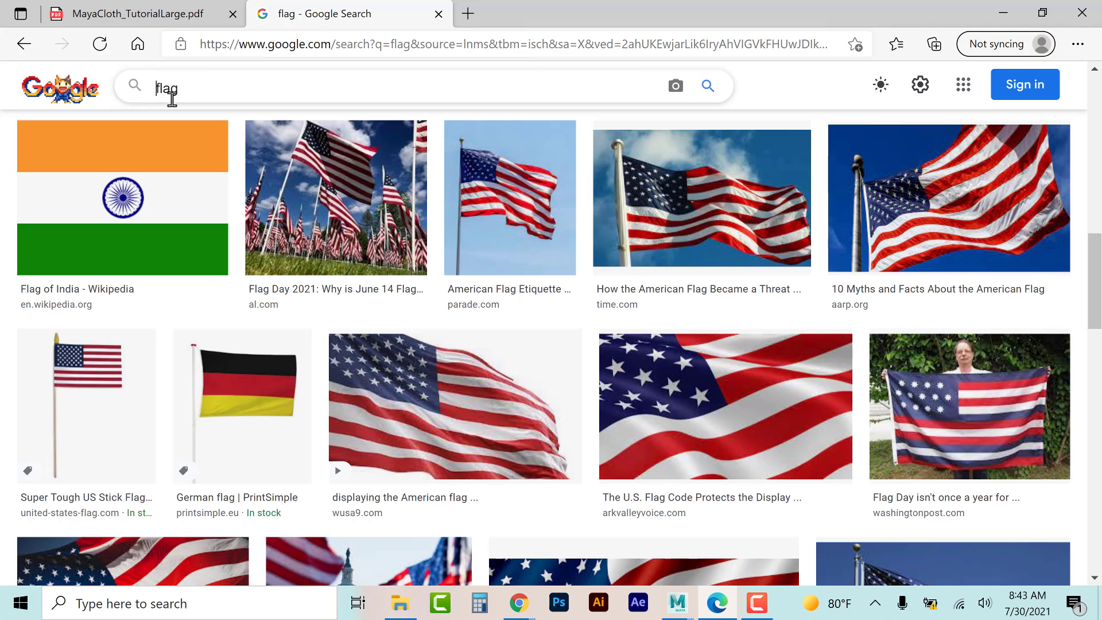
type("pirate")
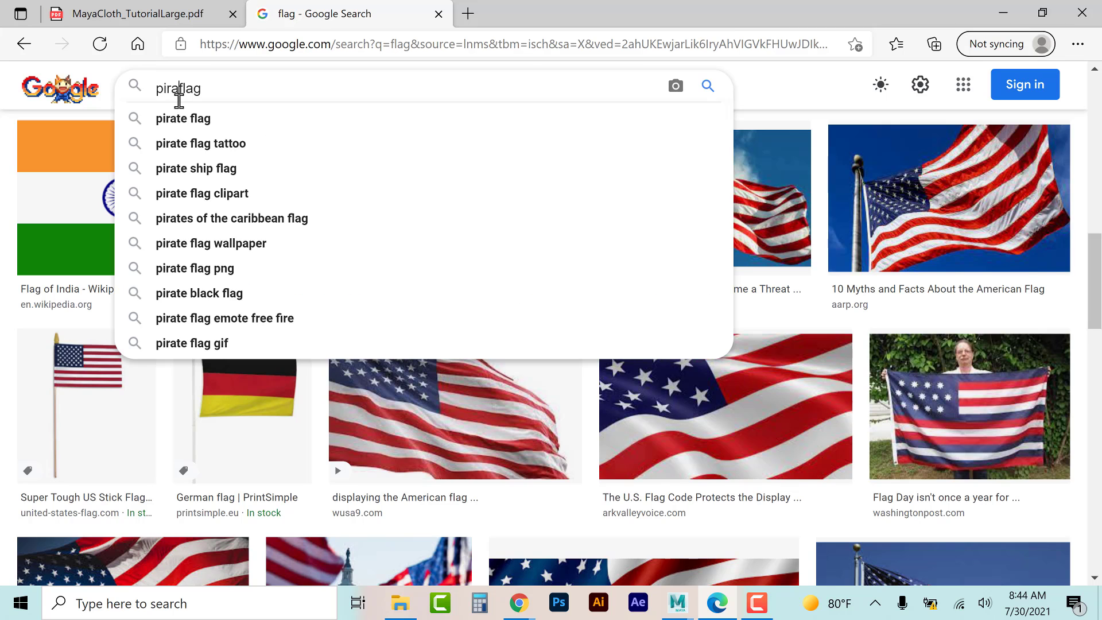
key("Return")
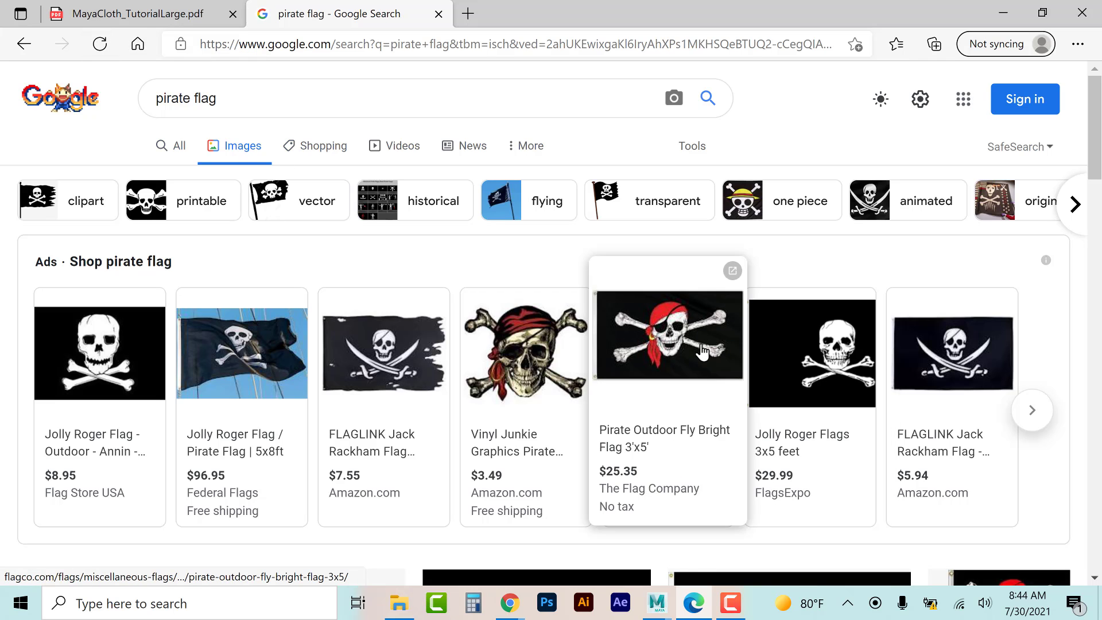
Step: Find the red Crimson Pirate Flag image from a1flagsnpoles.com in the results and open it full size in its own tab
scroll(693, 365, "down", 5)
scroll(693, 365, "down", 2)
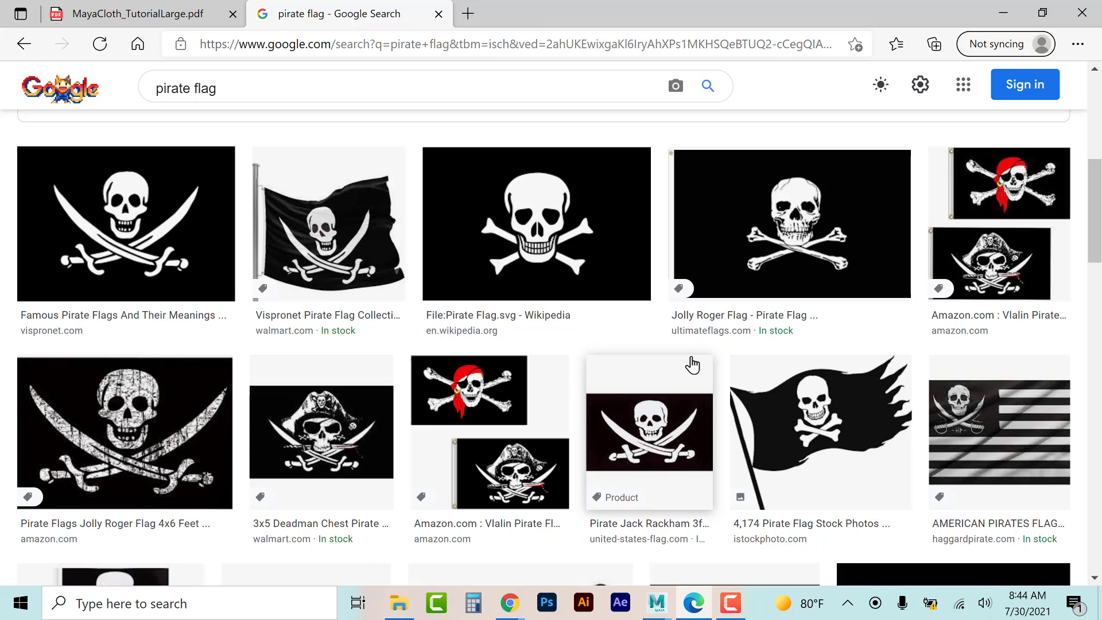
scroll(693, 365, "down", 9)
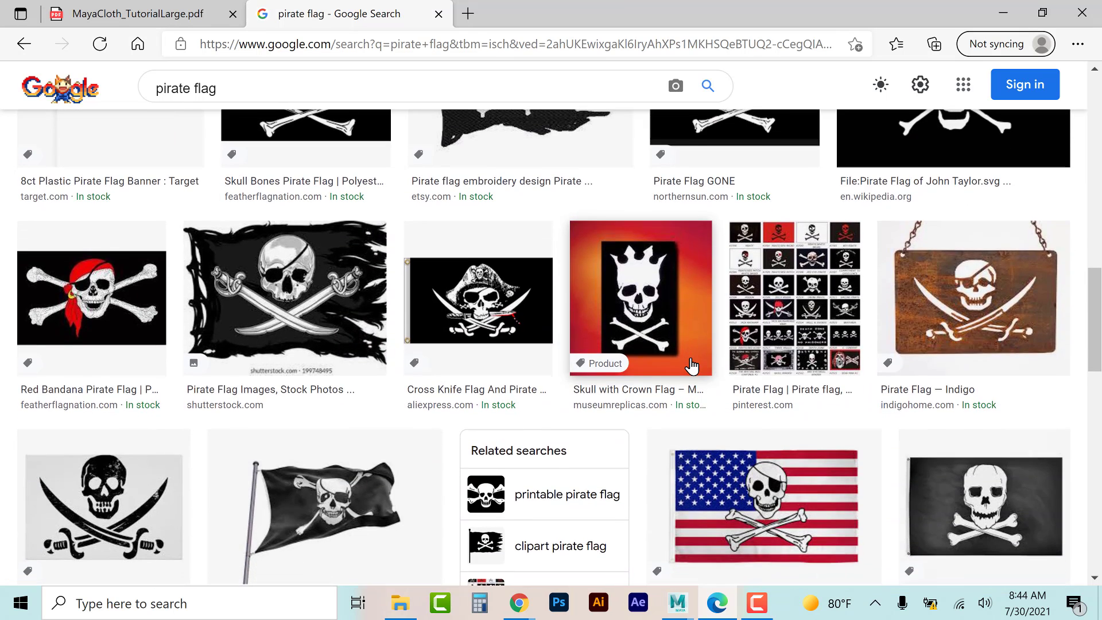
scroll(693, 365, "down", 8)
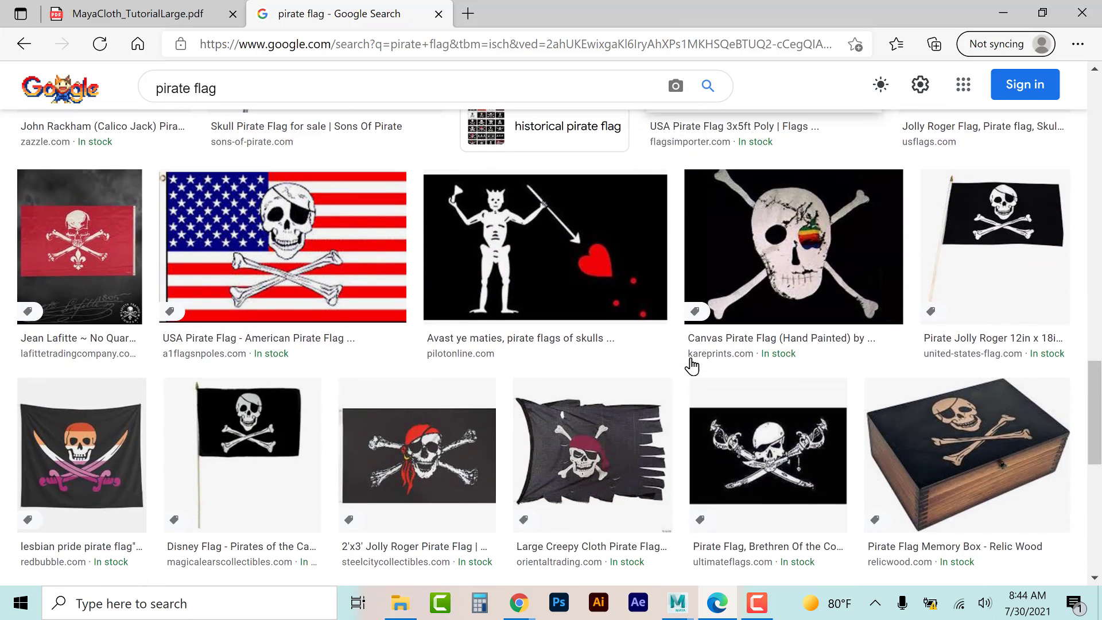
scroll(693, 365, "down", 3)
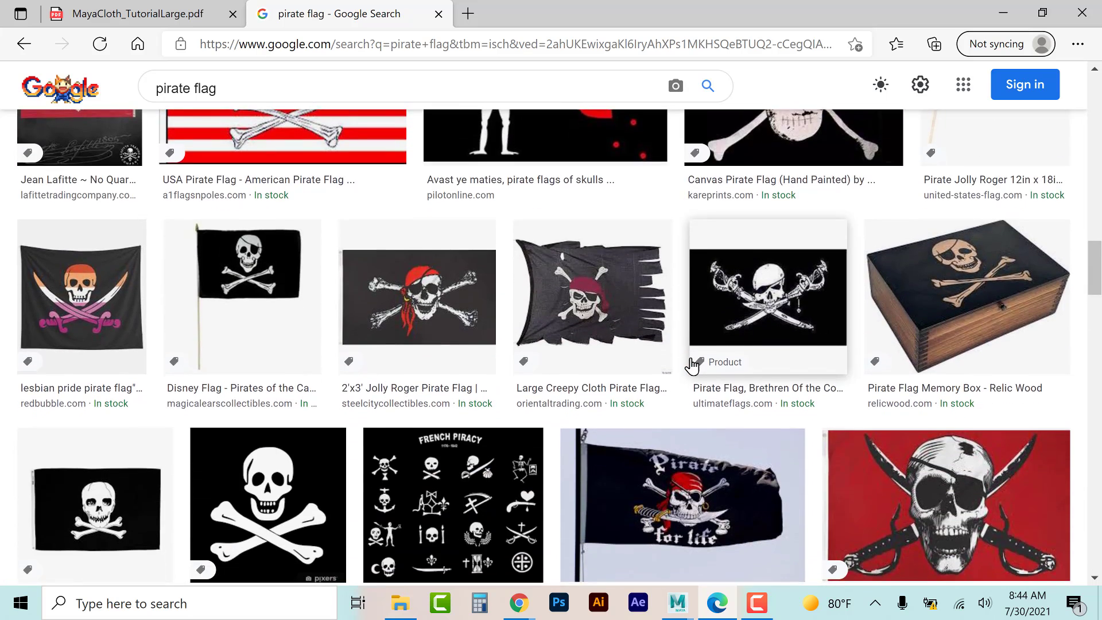
scroll(693, 365, "down", 3)
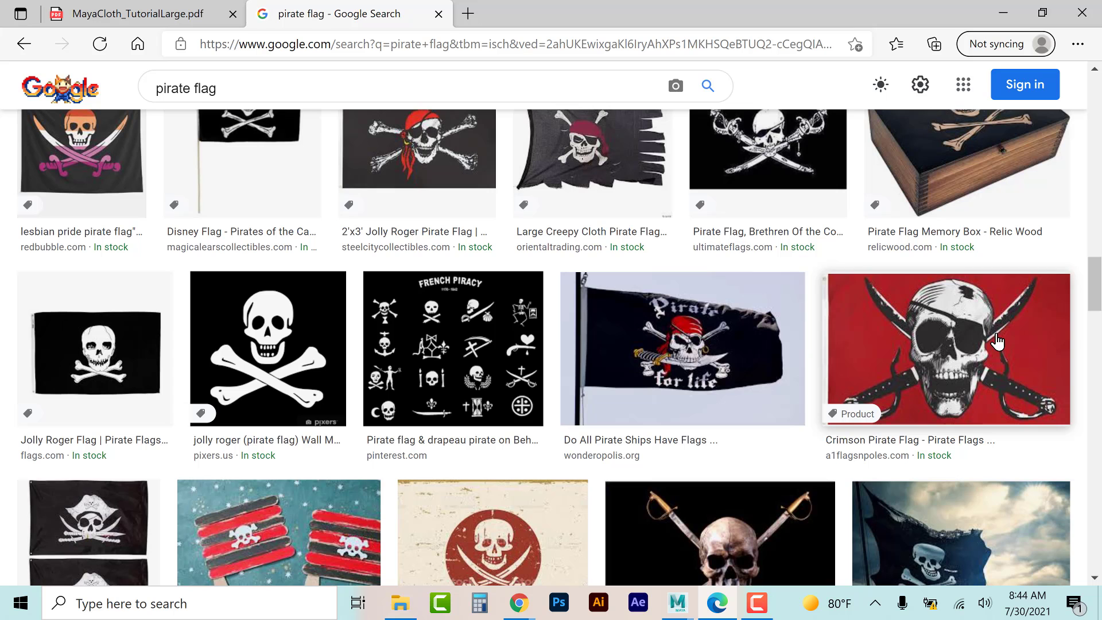
left_click(968, 338)
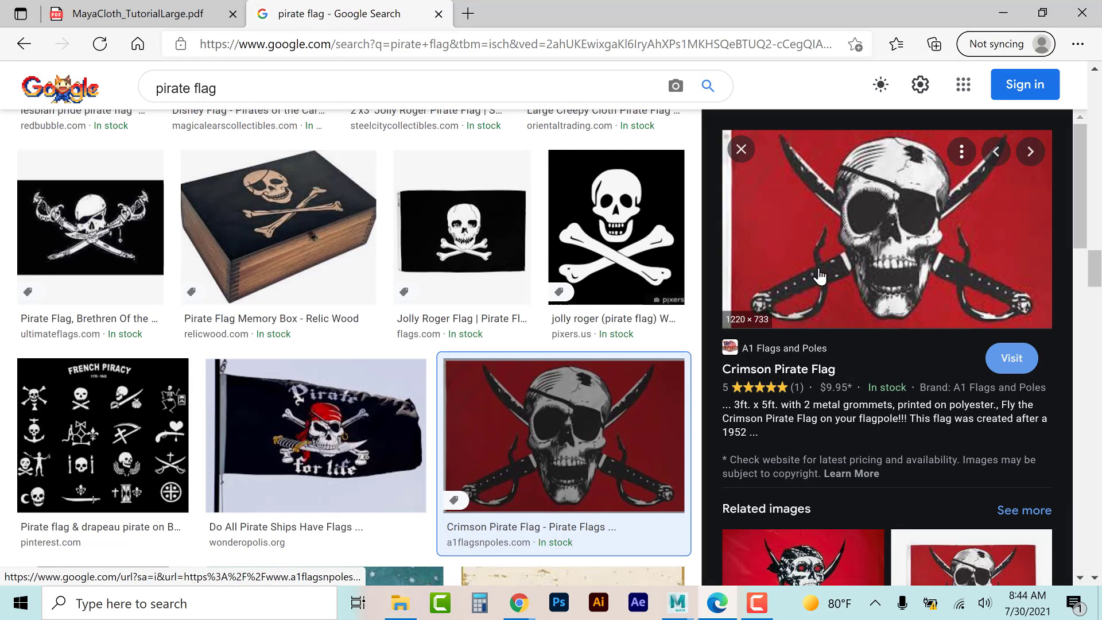
right_click(873, 215)
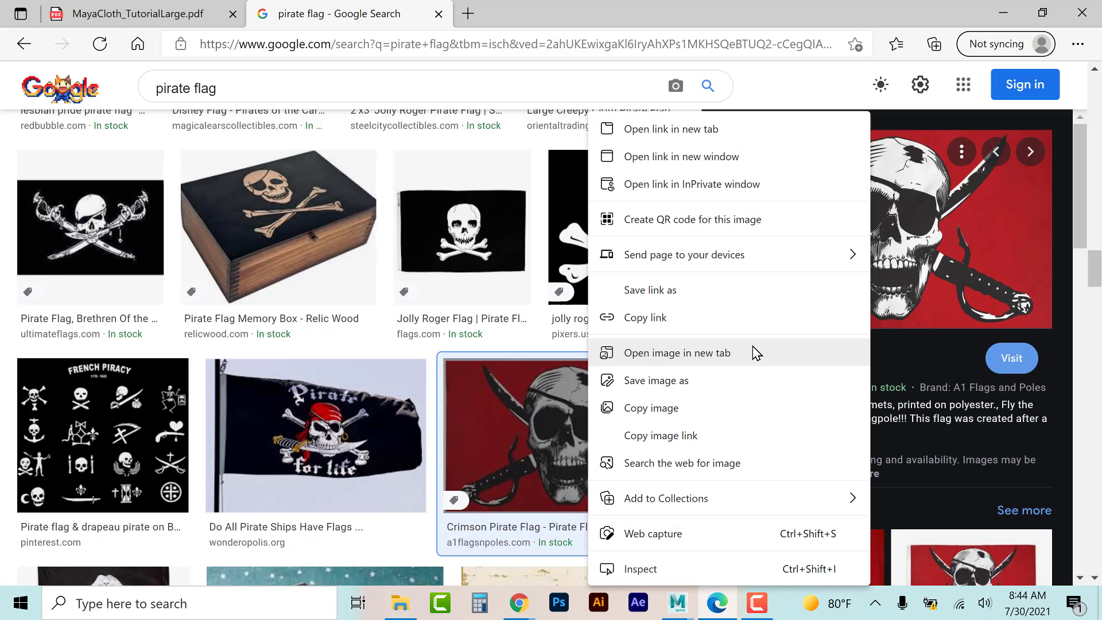
left_click(751, 354)
left_click(531, 14)
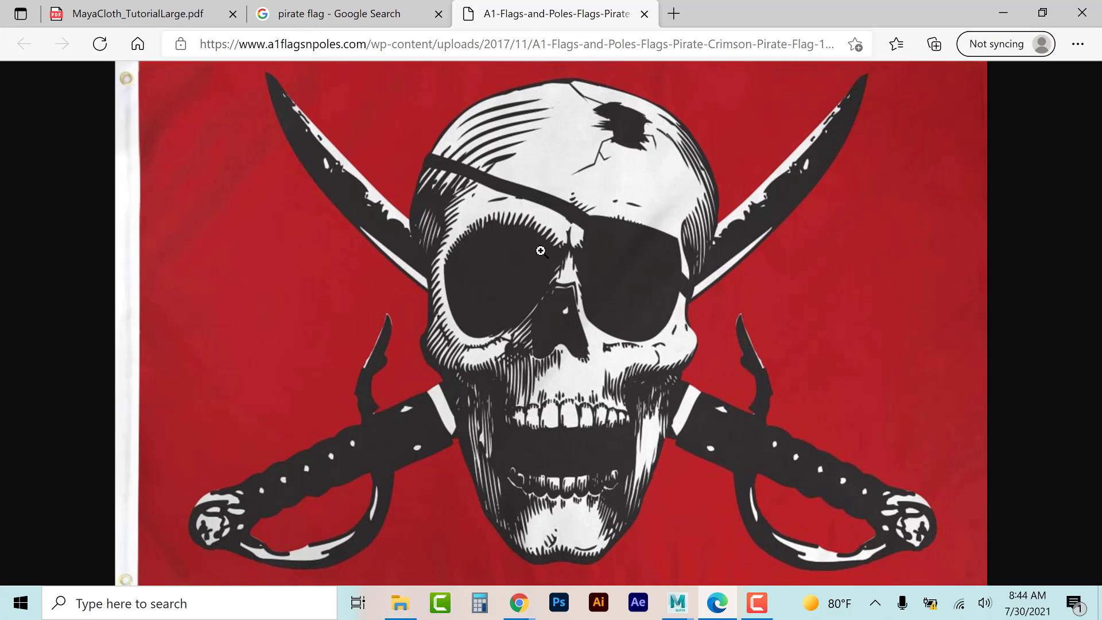
Step: Start saving the pirate flag image and browse from the Desktop through AiTampa and Summer 2021 to the InClassAssignment4_BannerFlag folder
right_click(540, 263)
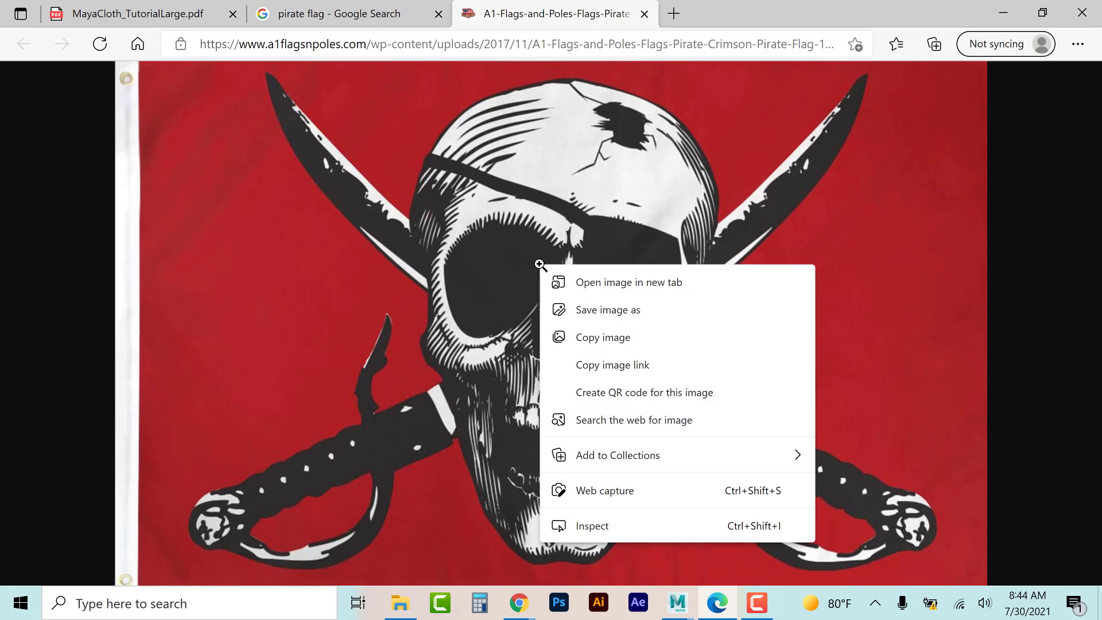
left_click(572, 310)
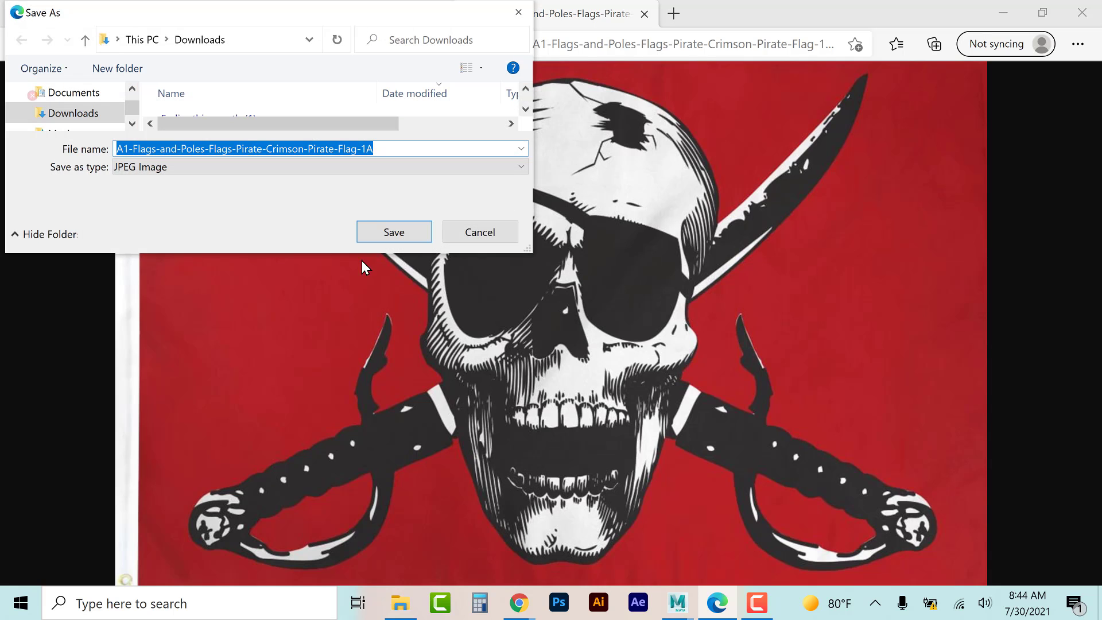
left_click_drag(573, 357, 619, 424)
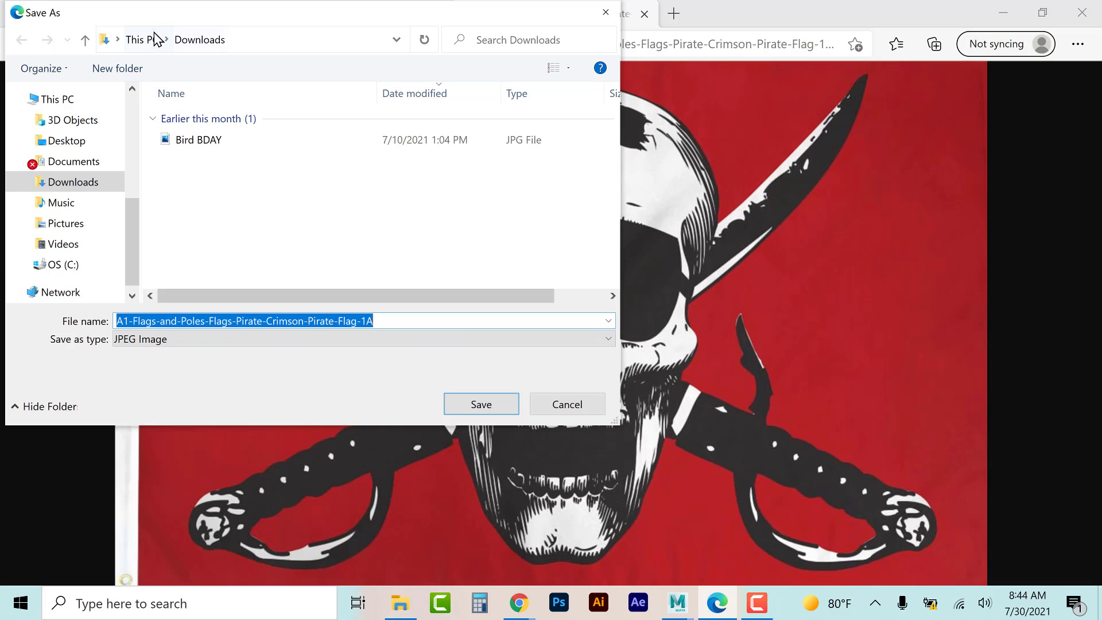
left_click(75, 142)
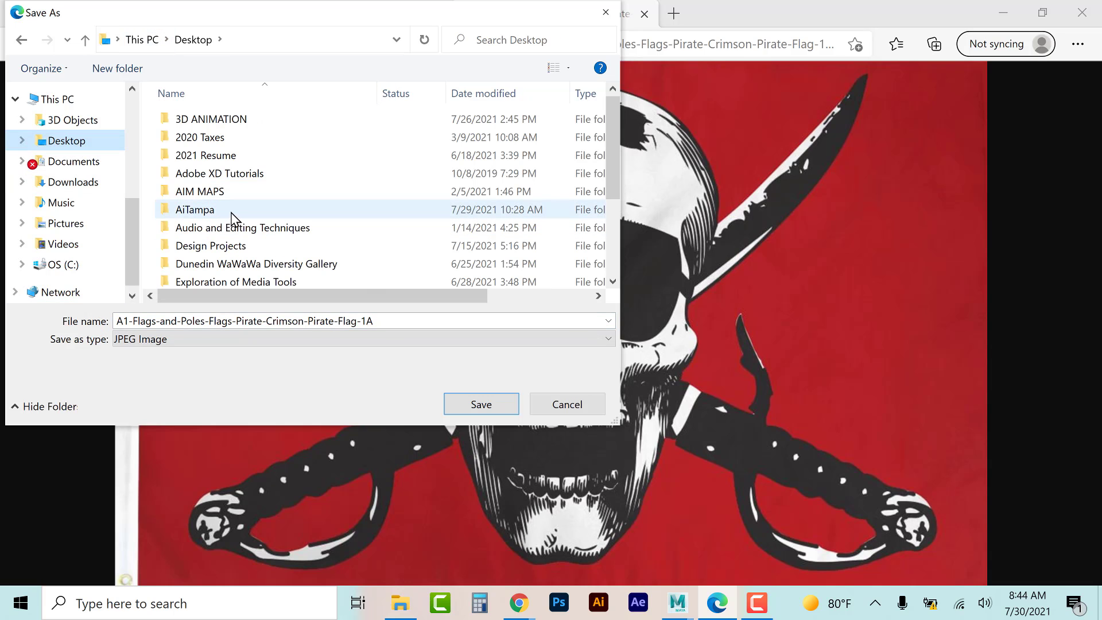
double_click(232, 212)
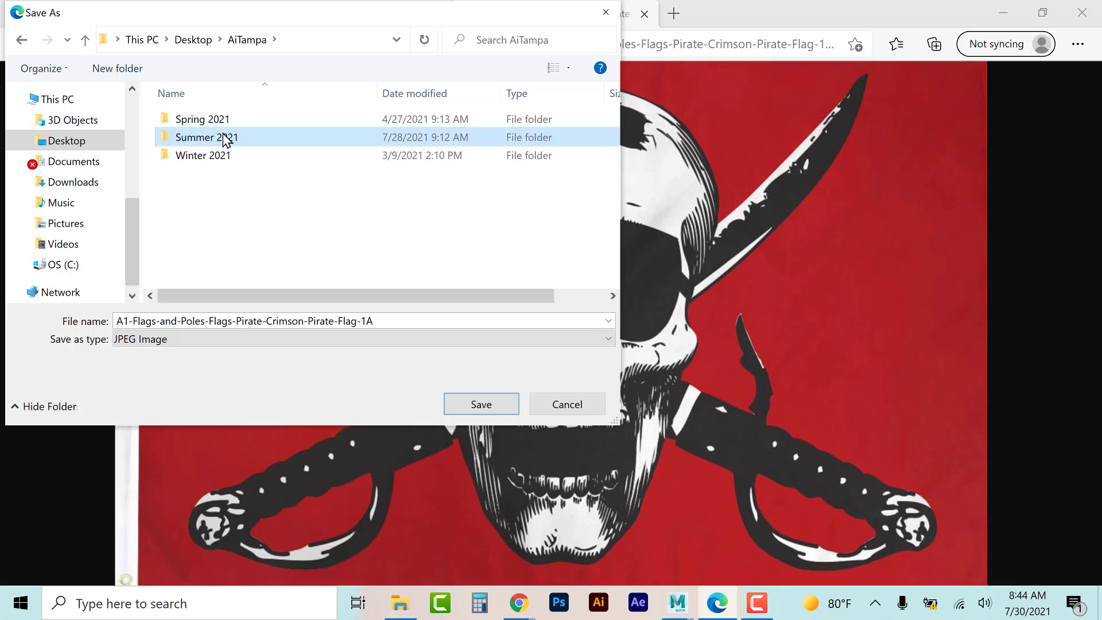
double_click(227, 138)
double_click(233, 189)
scroll(234, 195, "down", 1)
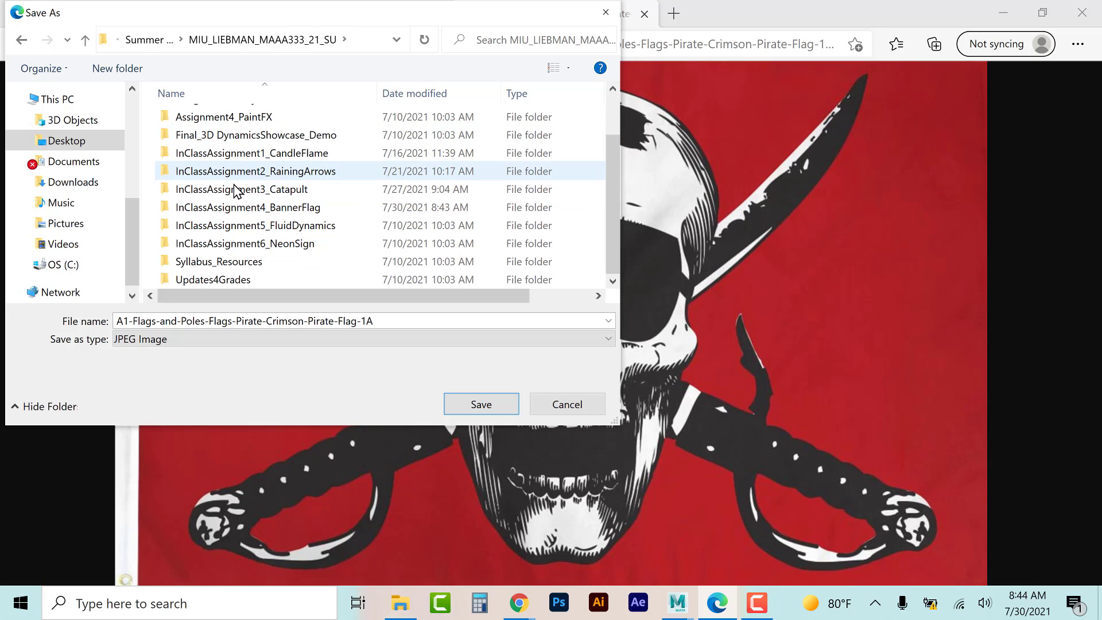
double_click(231, 214)
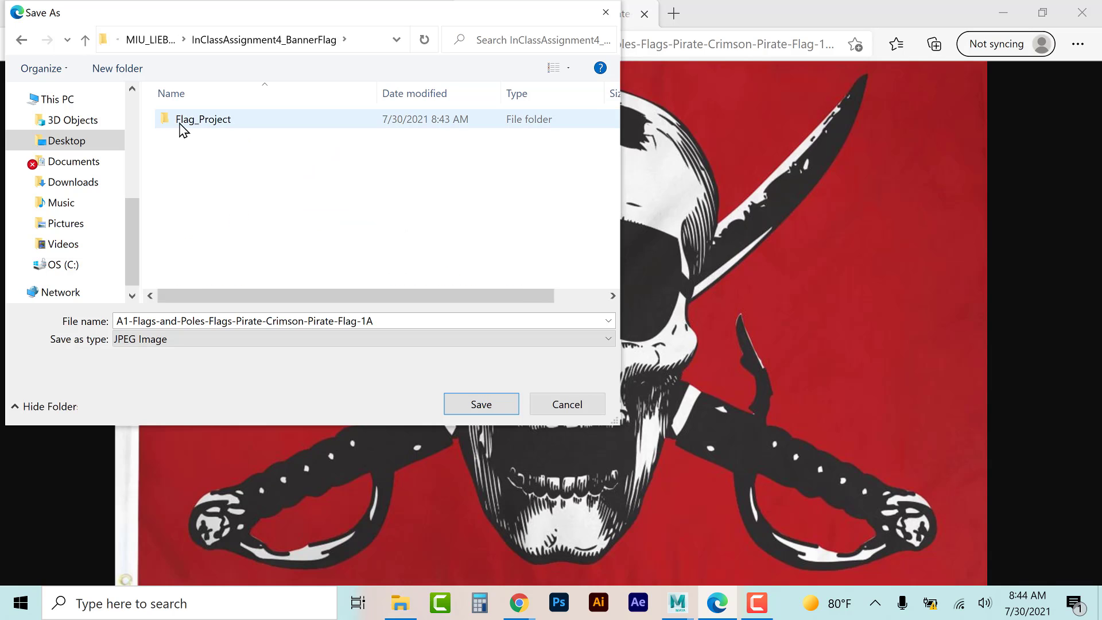
Step: Save the pirate flag JPEG under its suggested name in Flag_Project's sourceimages folder and close the image's tab
double_click(205, 121)
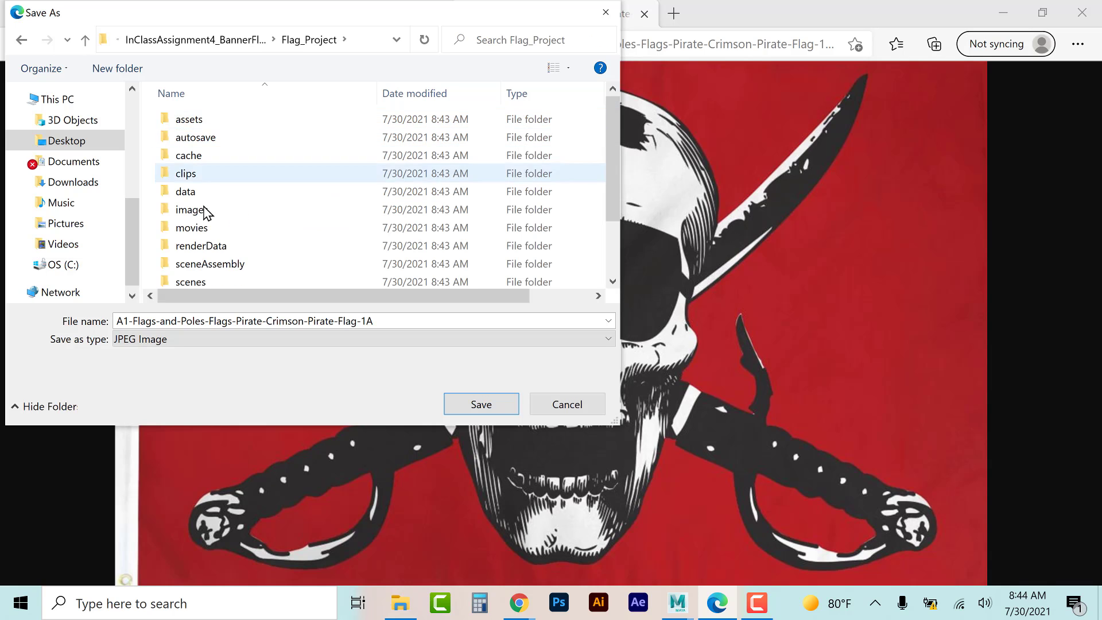
scroll(214, 255, "down", 1)
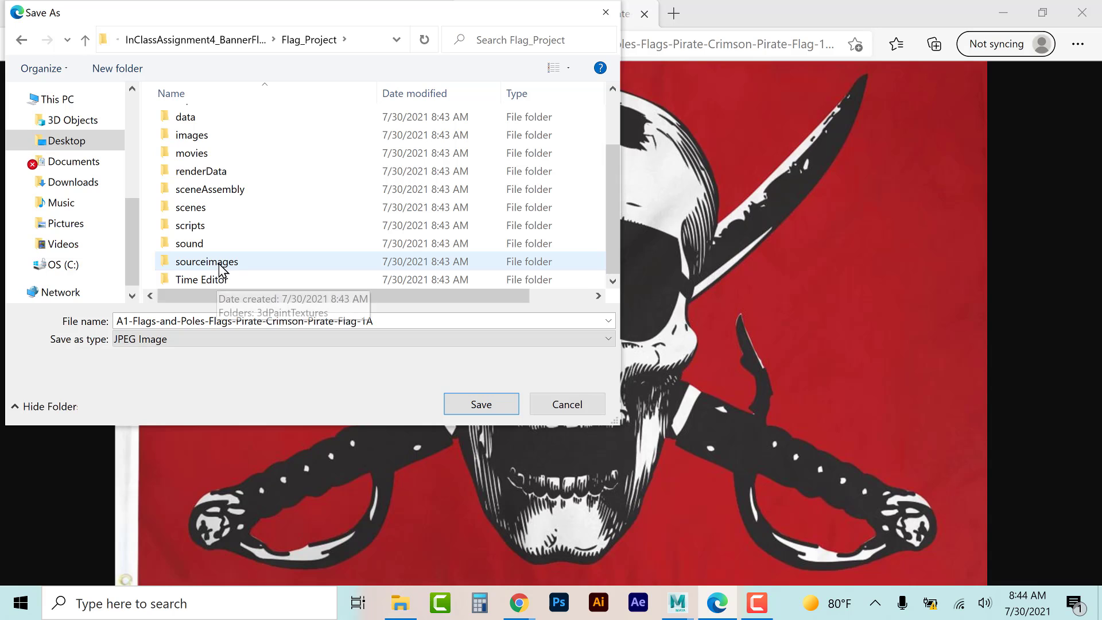
double_click(217, 263)
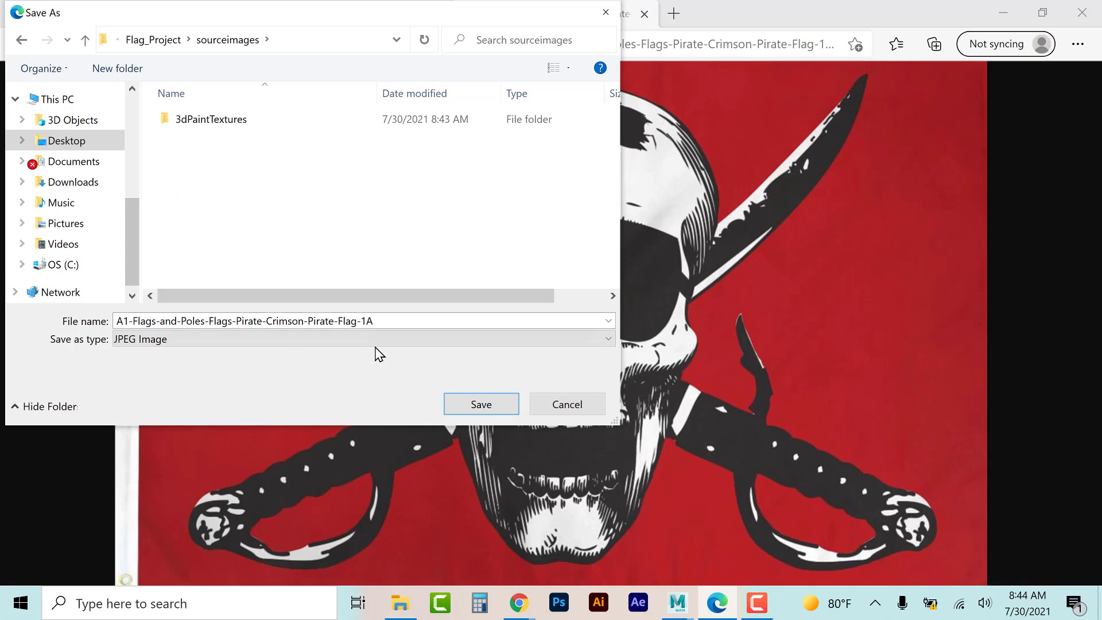
left_click(455, 402)
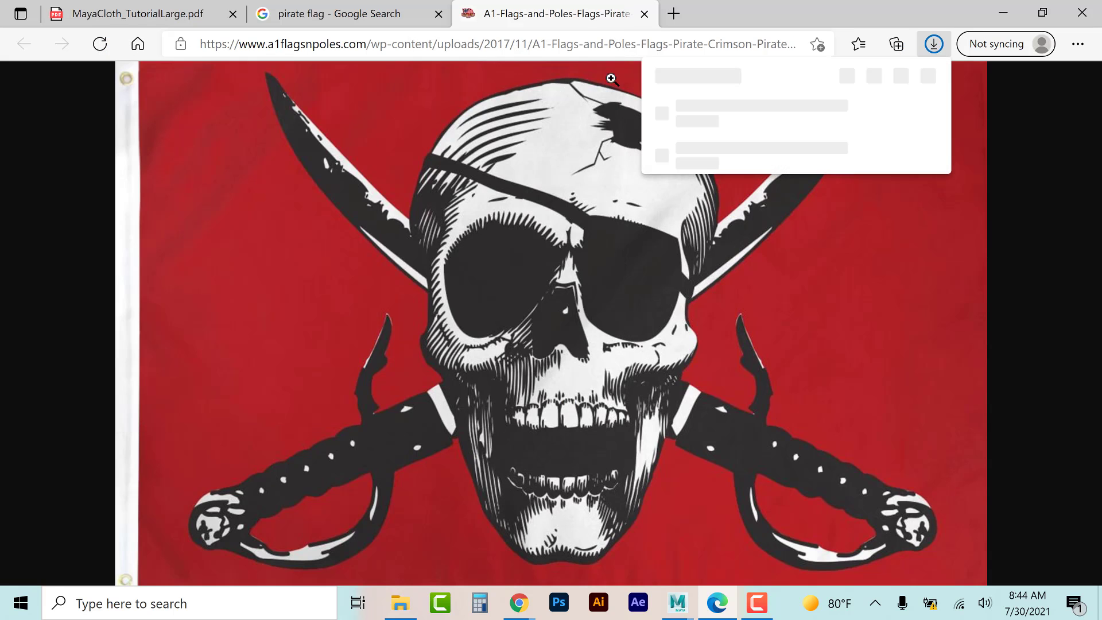
left_click(644, 14)
Step: Search Google Images for "wood floor"
scroll(386, 259, "down", 10)
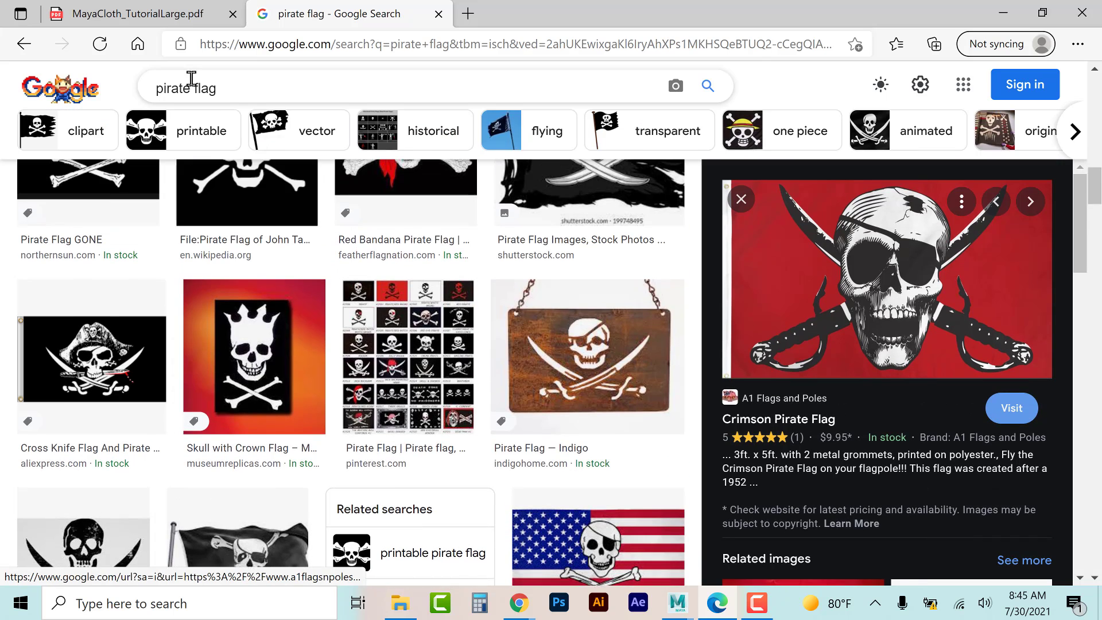
left_click(137, 91)
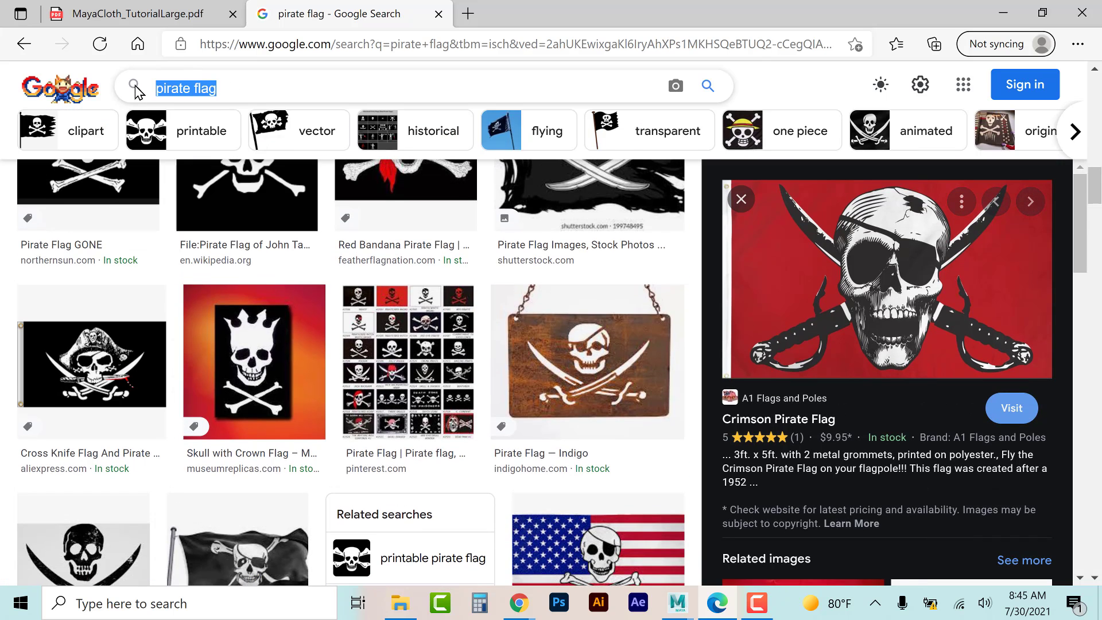
type("wood ")
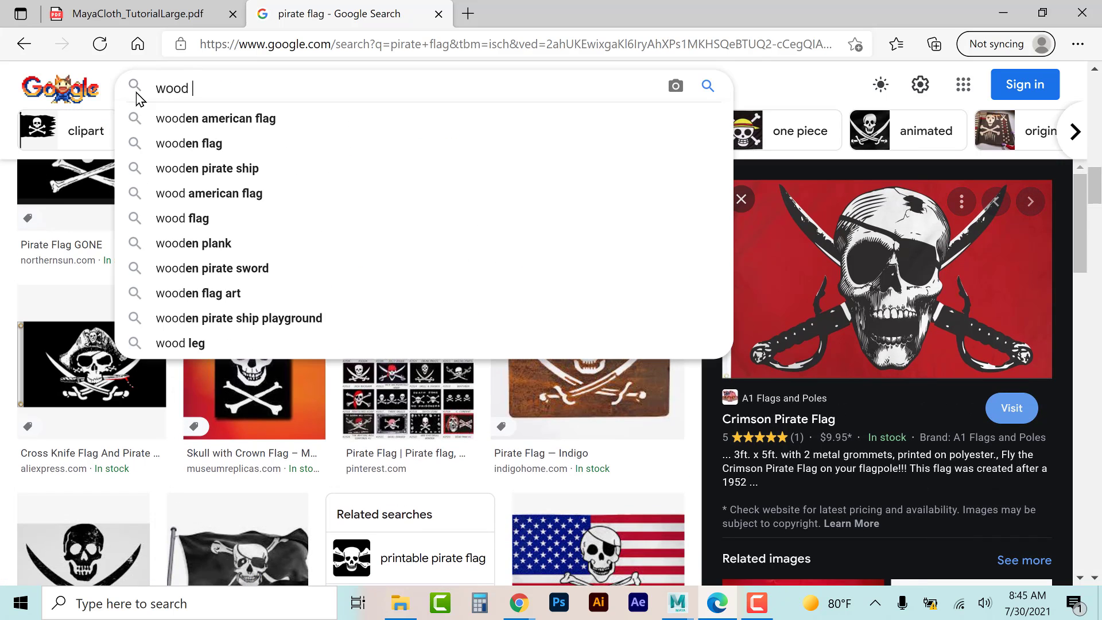
type("floor")
key("Return")
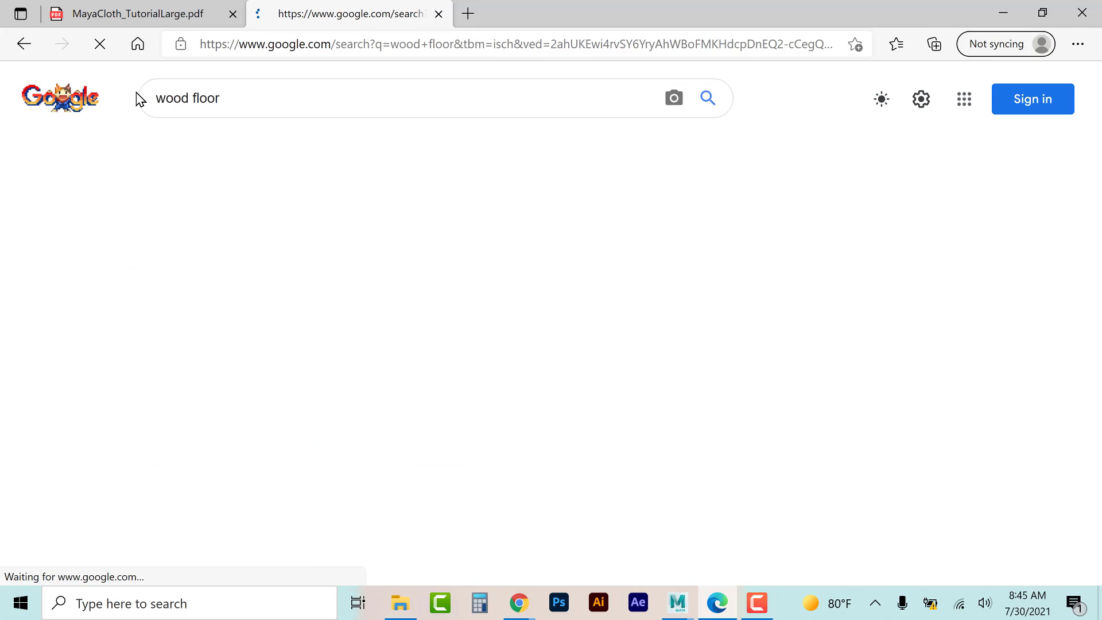
Step: Open the realtor.com hardwood flooring image full size in its own tab
scroll(442, 328, "down", 7)
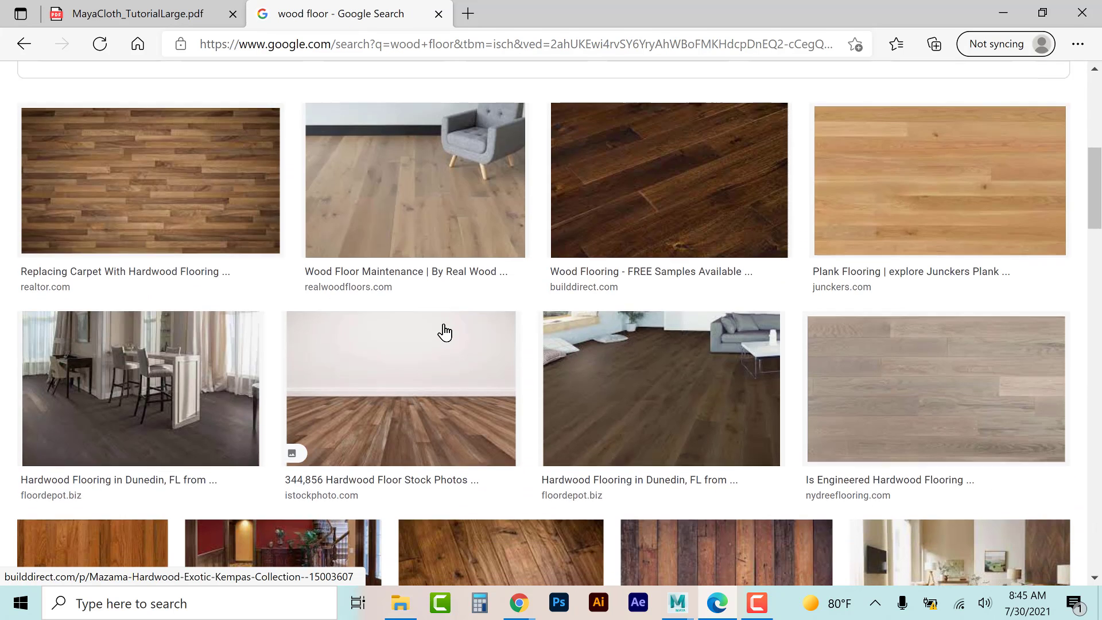
left_click(178, 183)
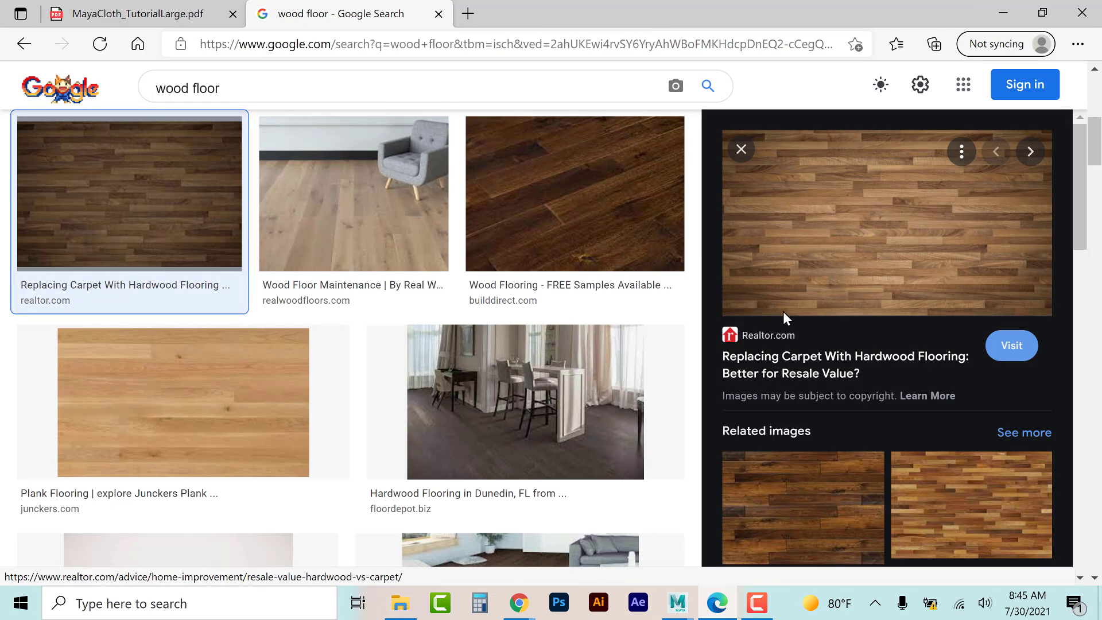
right_click(835, 216)
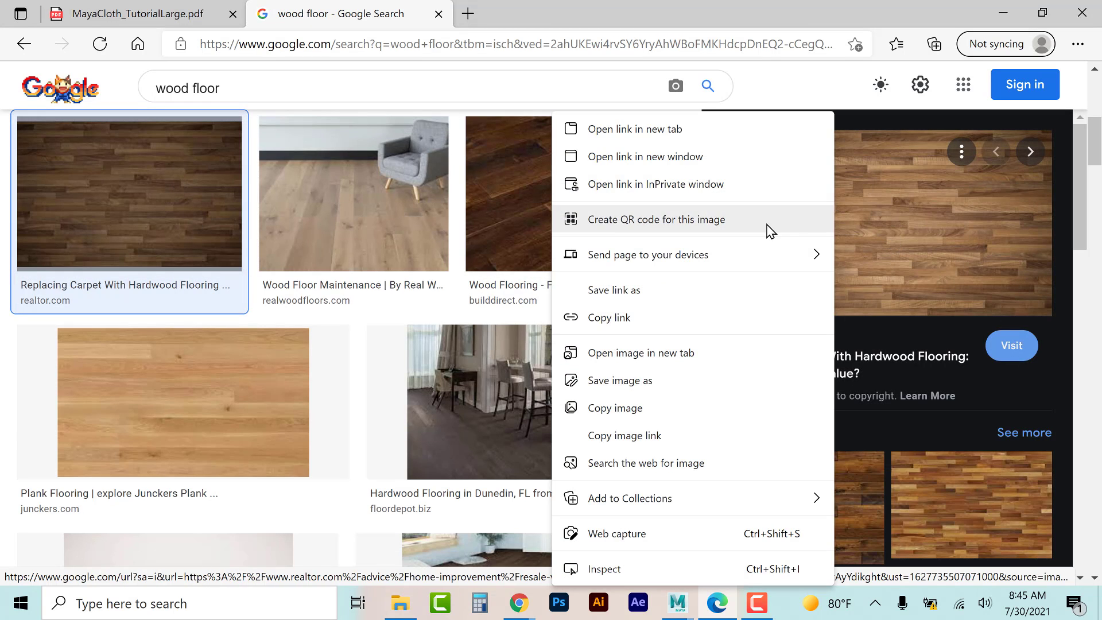
left_click(672, 353)
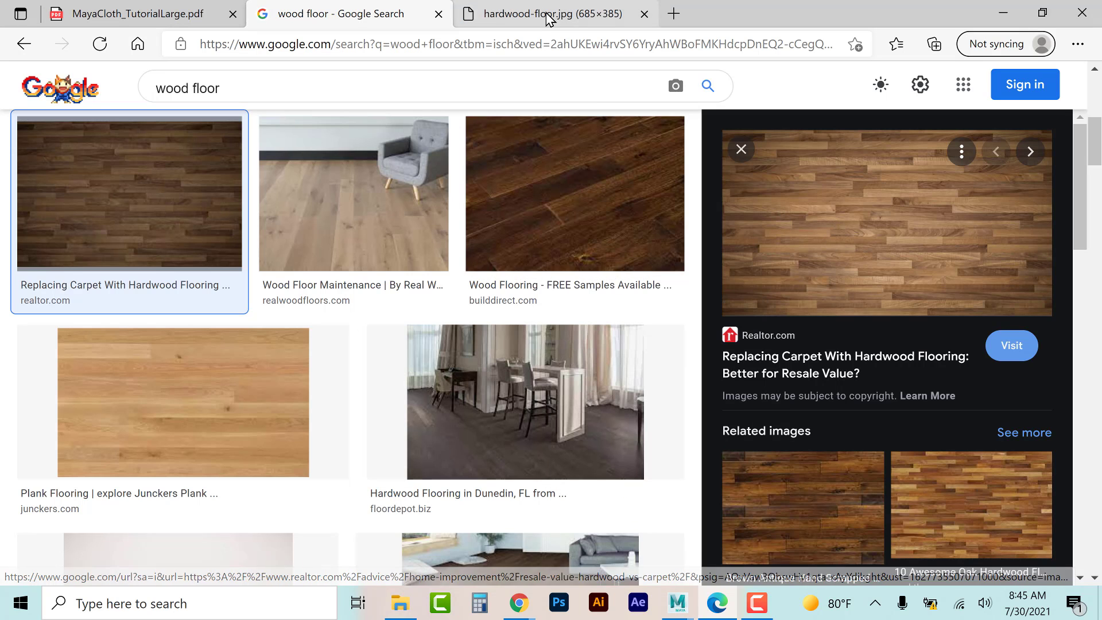
left_click(505, 15)
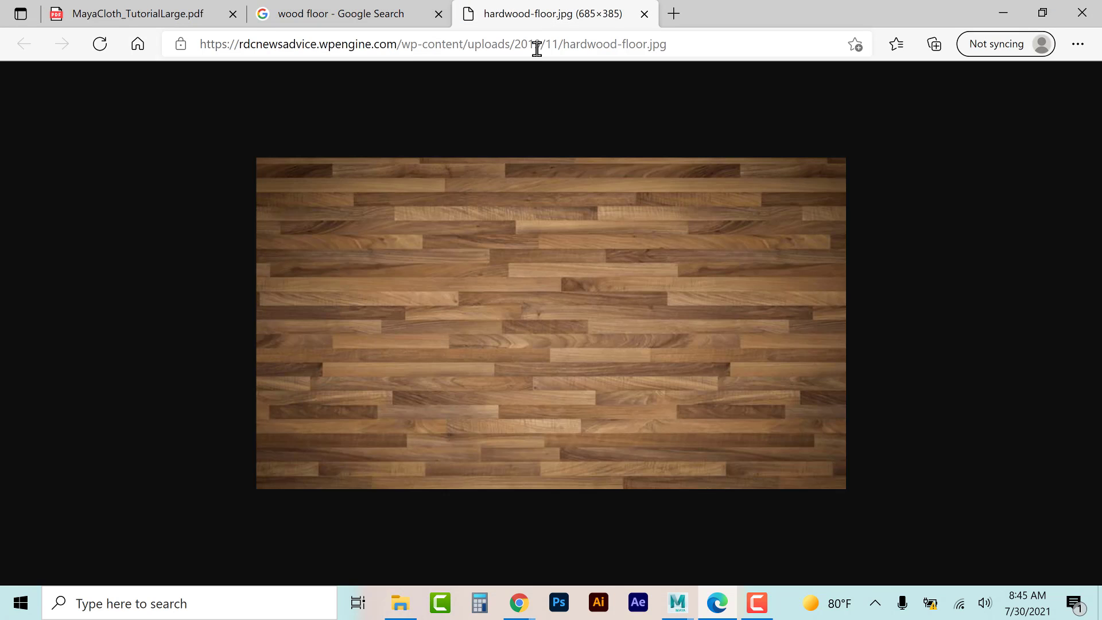
Step: Save the wood floor image as the JPEG hardwood-floor in Flag_Project's sourceimages folder and close the image and search tabs
right_click(516, 346)
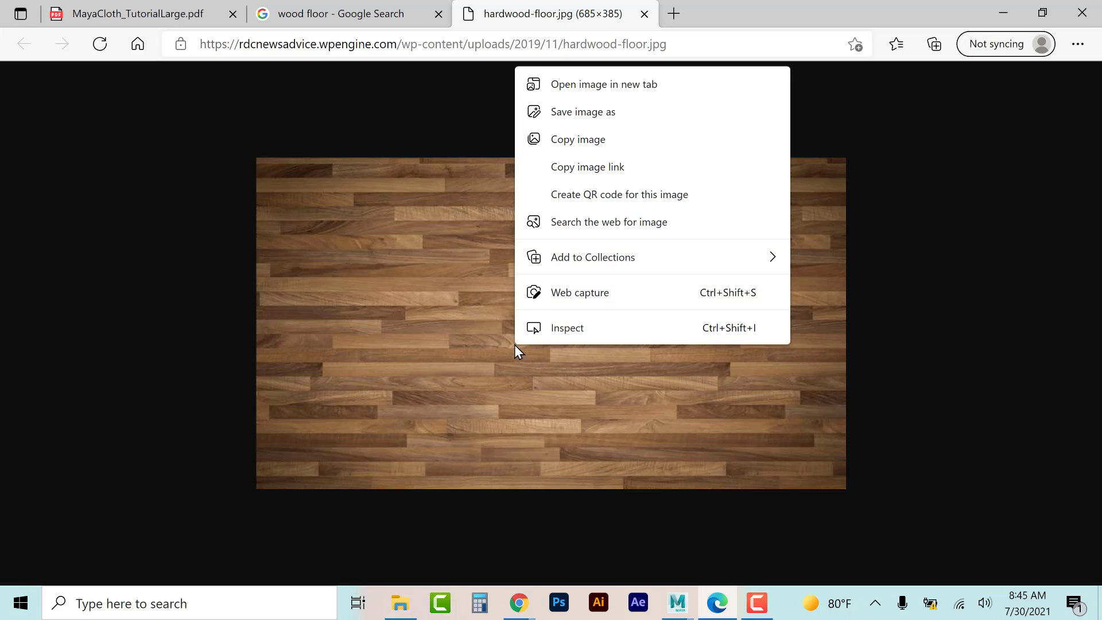
left_click(580, 114)
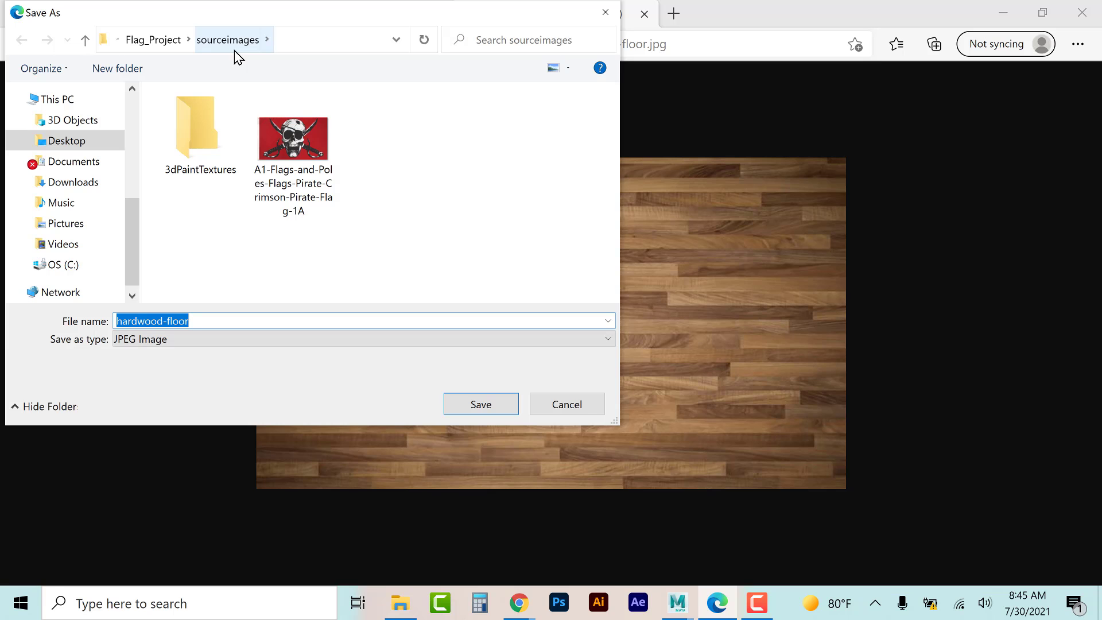
left_click(484, 403)
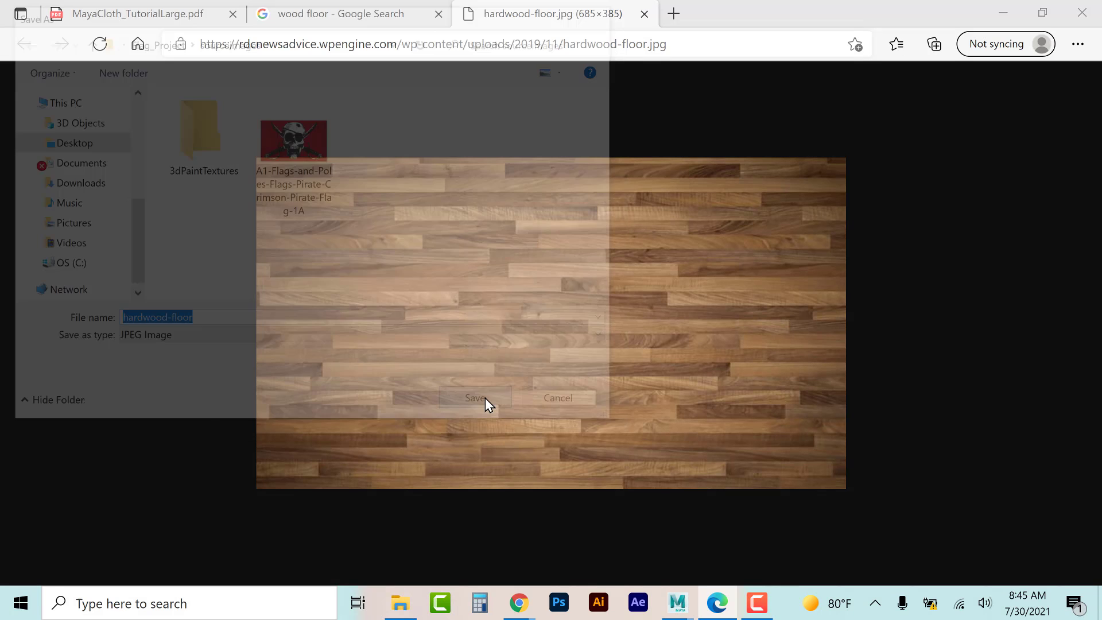
left_click(645, 13)
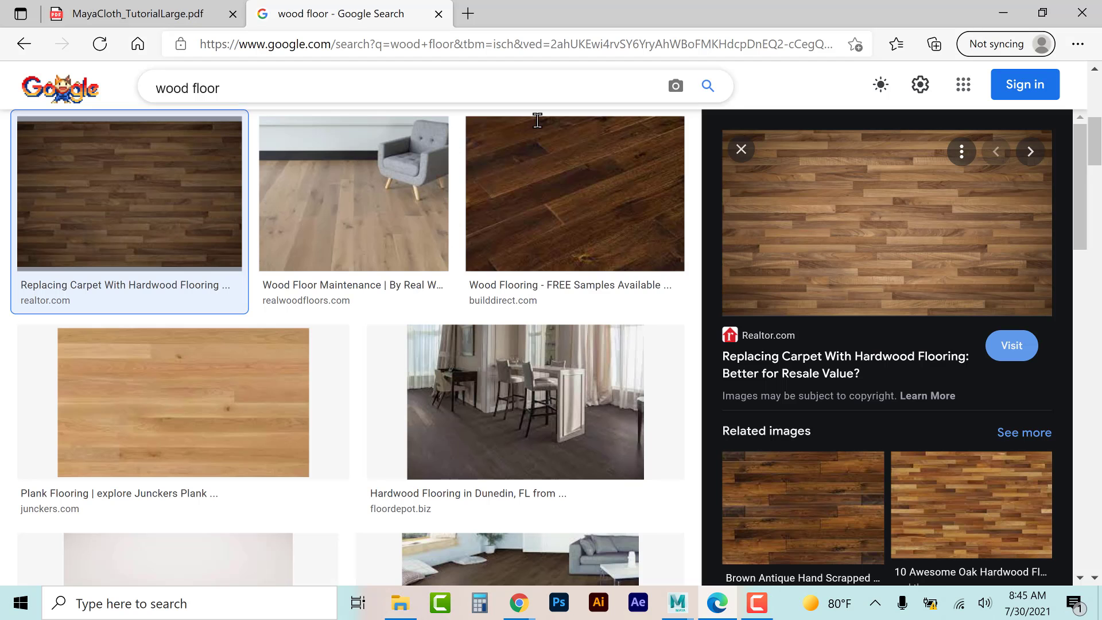
left_click(440, 14)
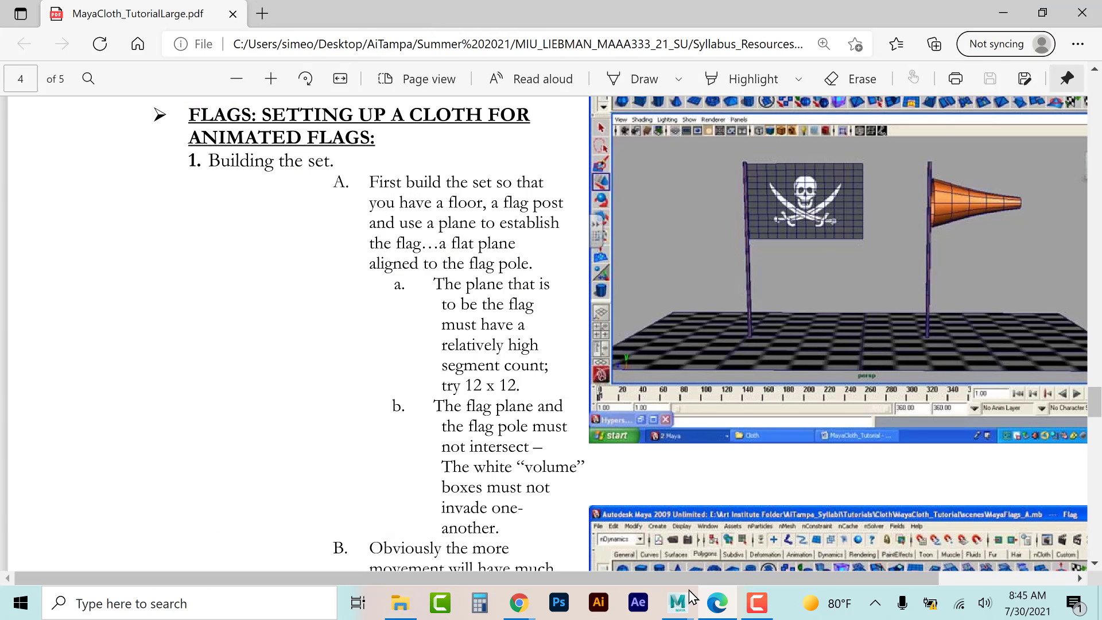
Step: Highlight the tutorial's instruction on building the floor, flag post and flag plane, and switch to the untitled Maya scene
left_click_drag(368, 182, 558, 248)
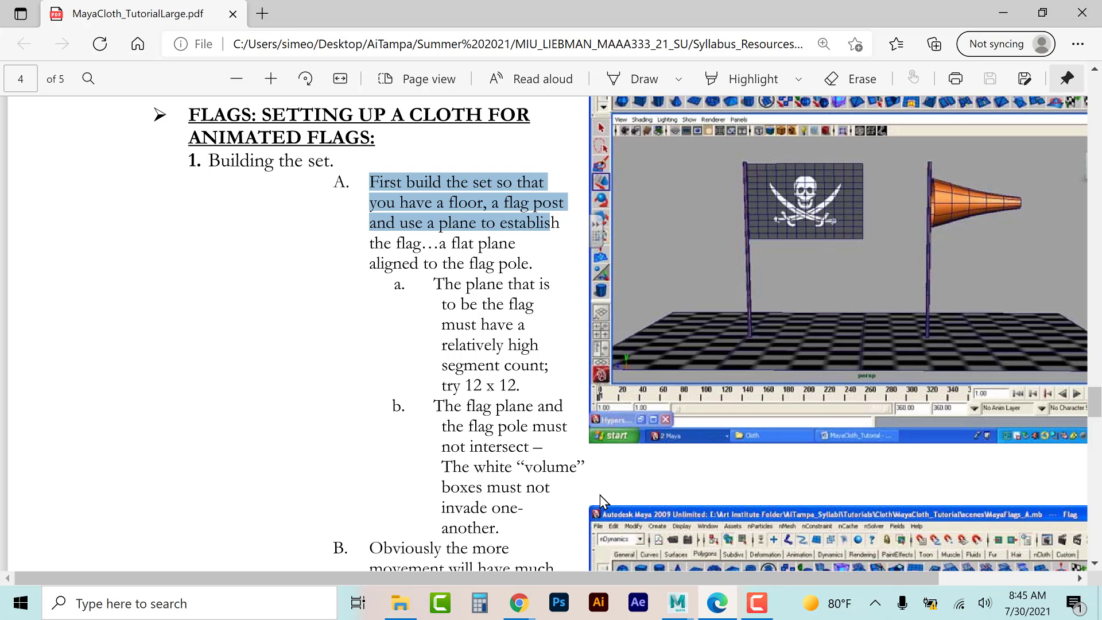
left_click(679, 603)
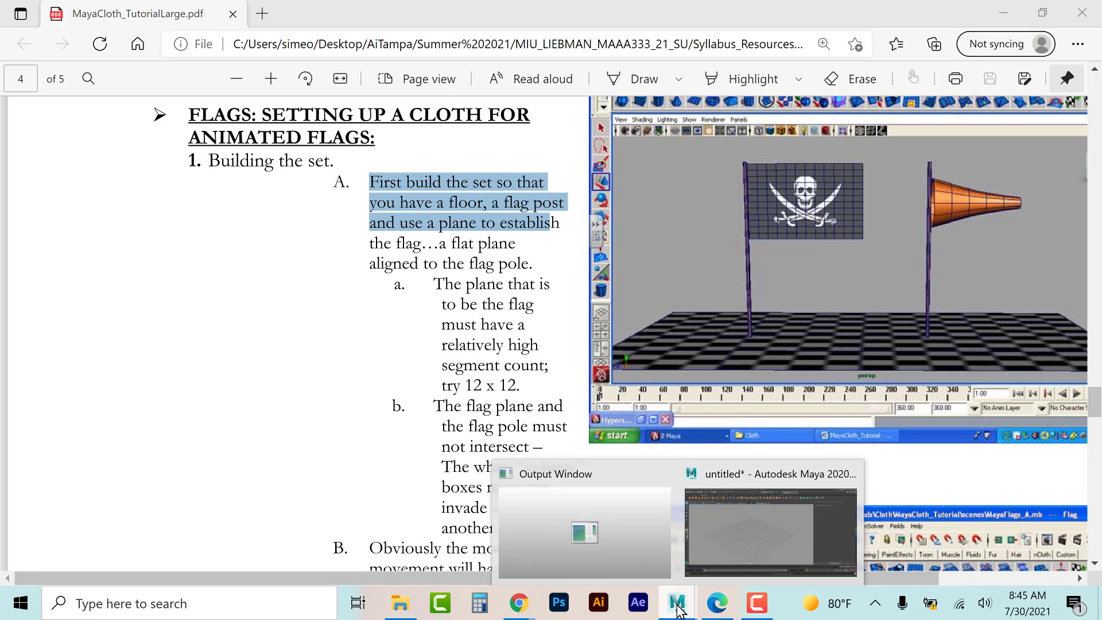
left_click(753, 514)
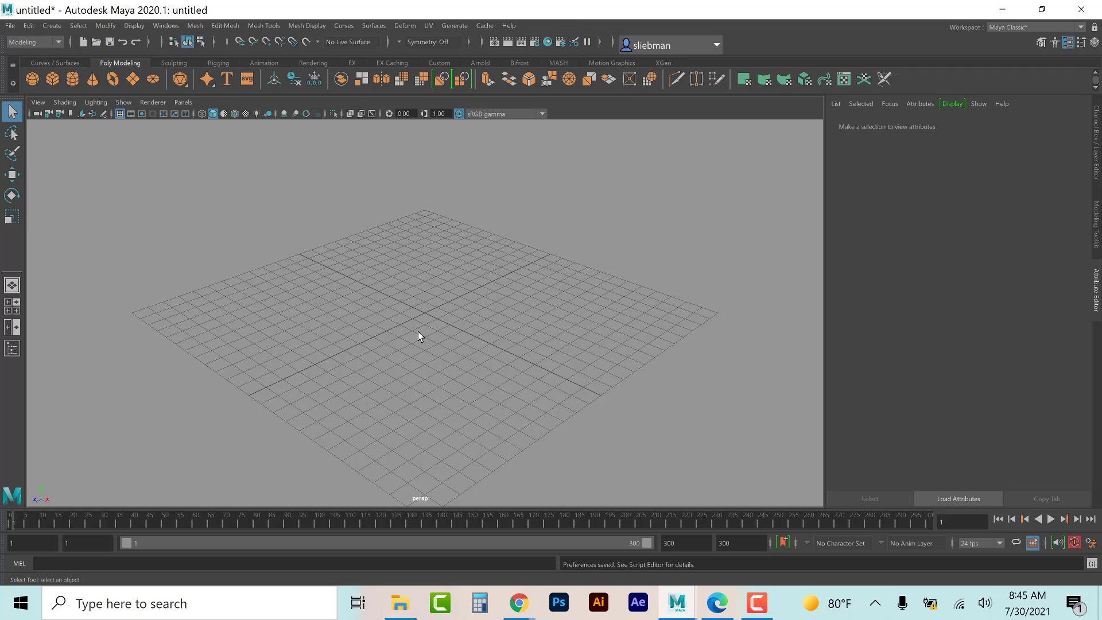
Step: Create a polygon plane at the origin and scale it uniformly to about 24.17 to cover the grid
left_click_drag(410, 352, 414, 350, "alt")
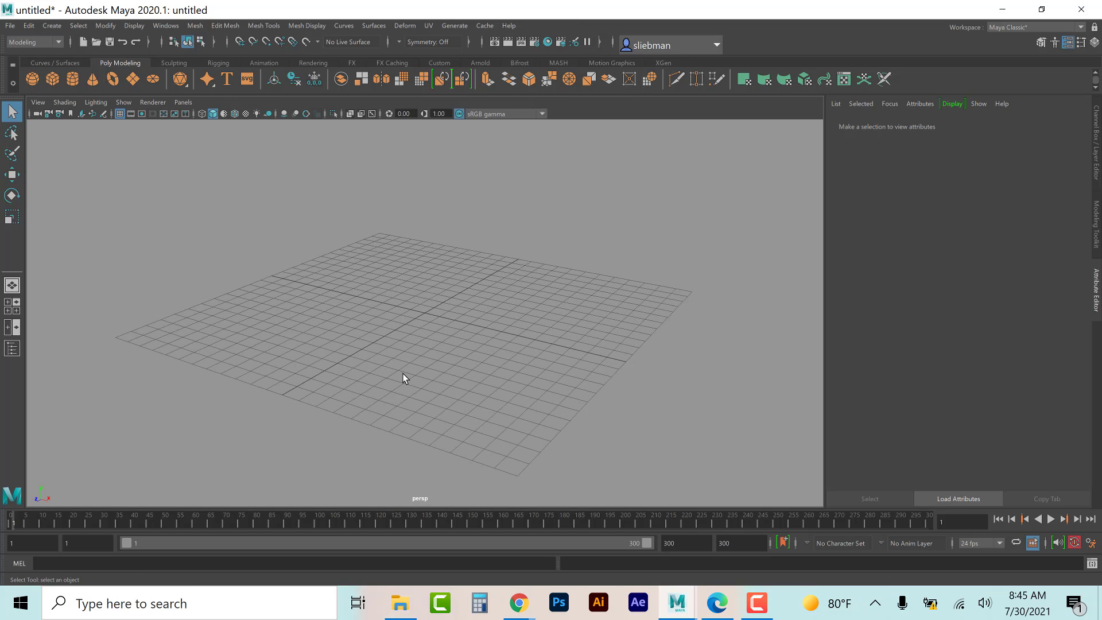
left_click(133, 80)
key("r")
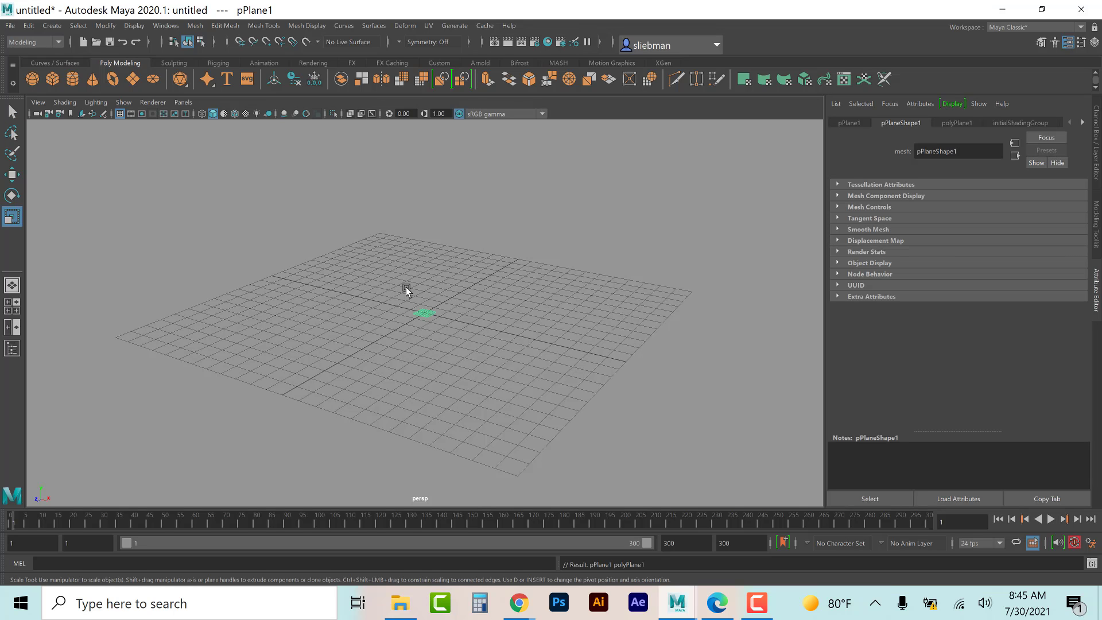
left_click_drag(425, 313, 676, 220)
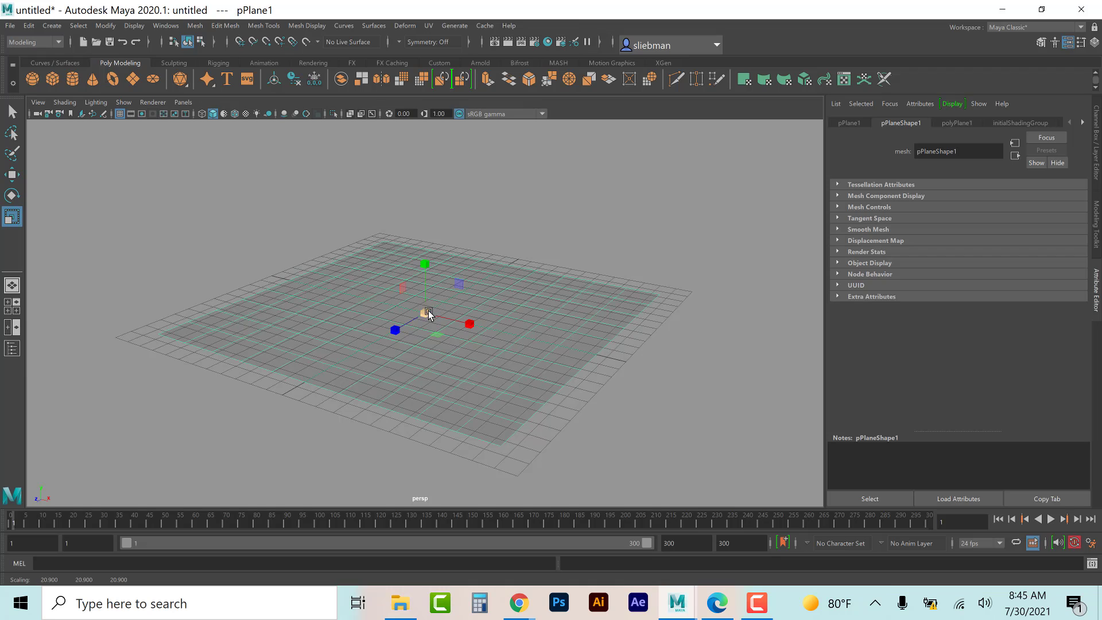
left_click_drag(429, 314, 478, 303)
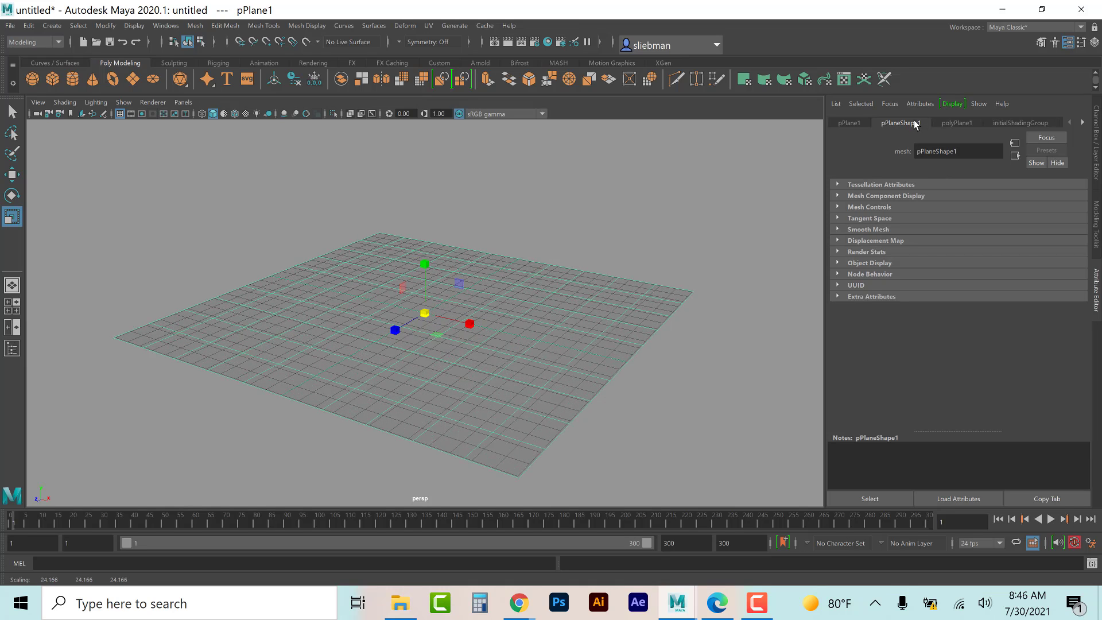
Step: Show the plane's channels and rename it FLOOR
key("ctrl+a")
double_click(965, 125)
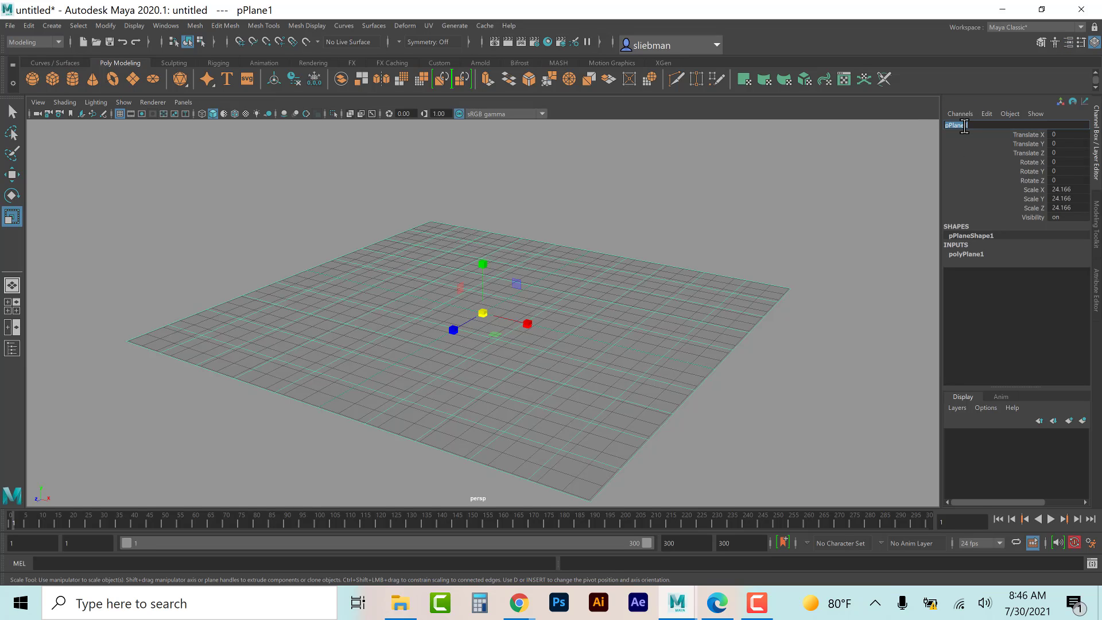
type("FLOOR")
key("Return")
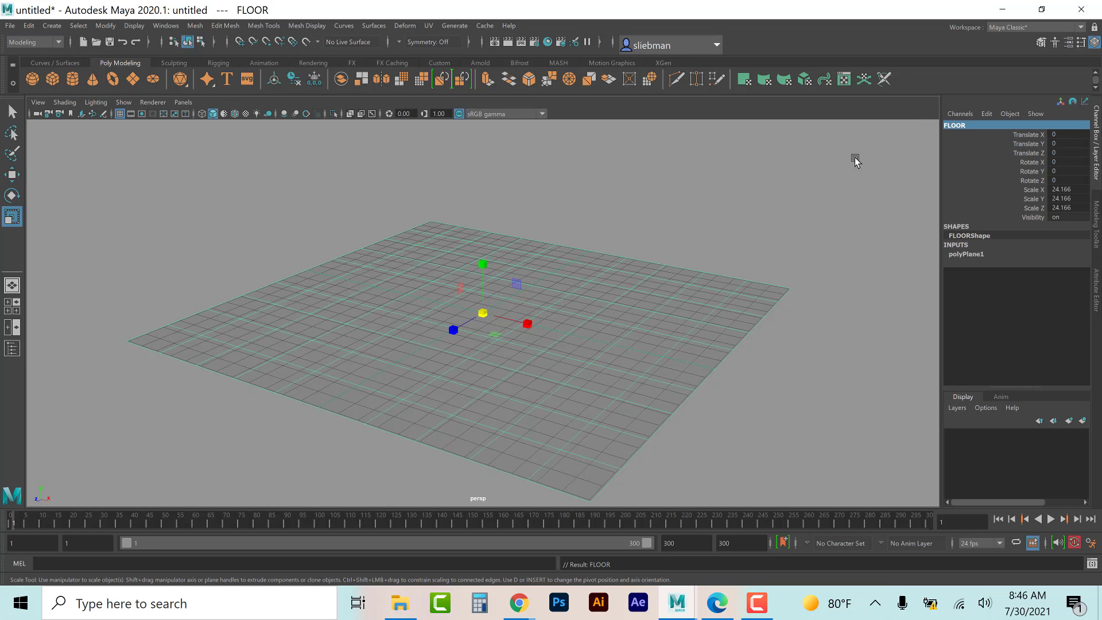
Step: Open the Hypershade beside the floor and create a Blinn material
left_click(328, 241)
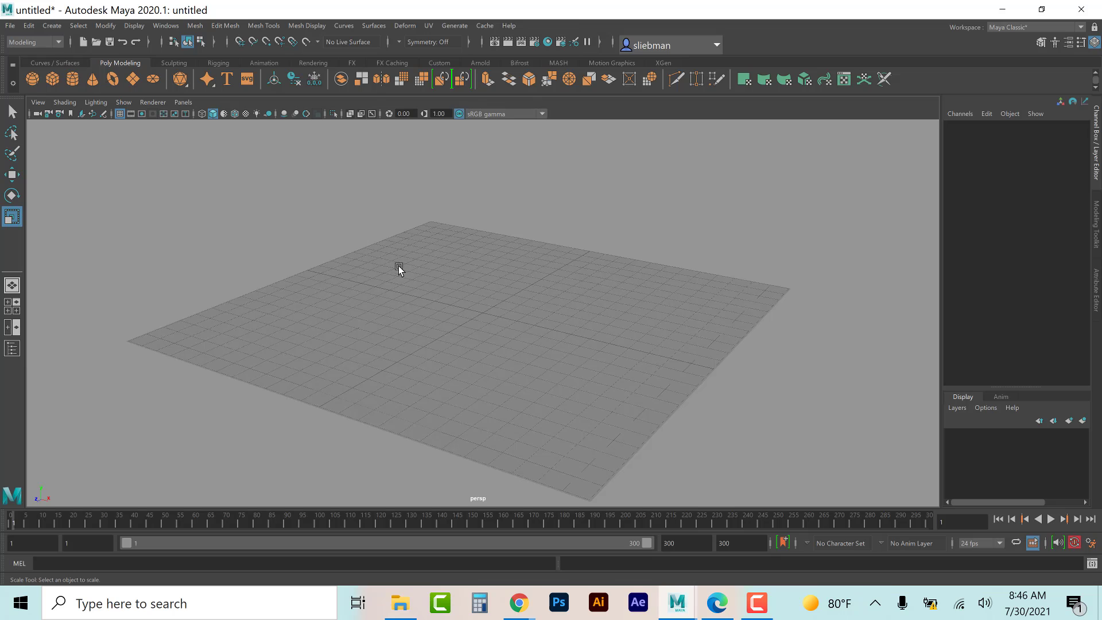
left_click(423, 267)
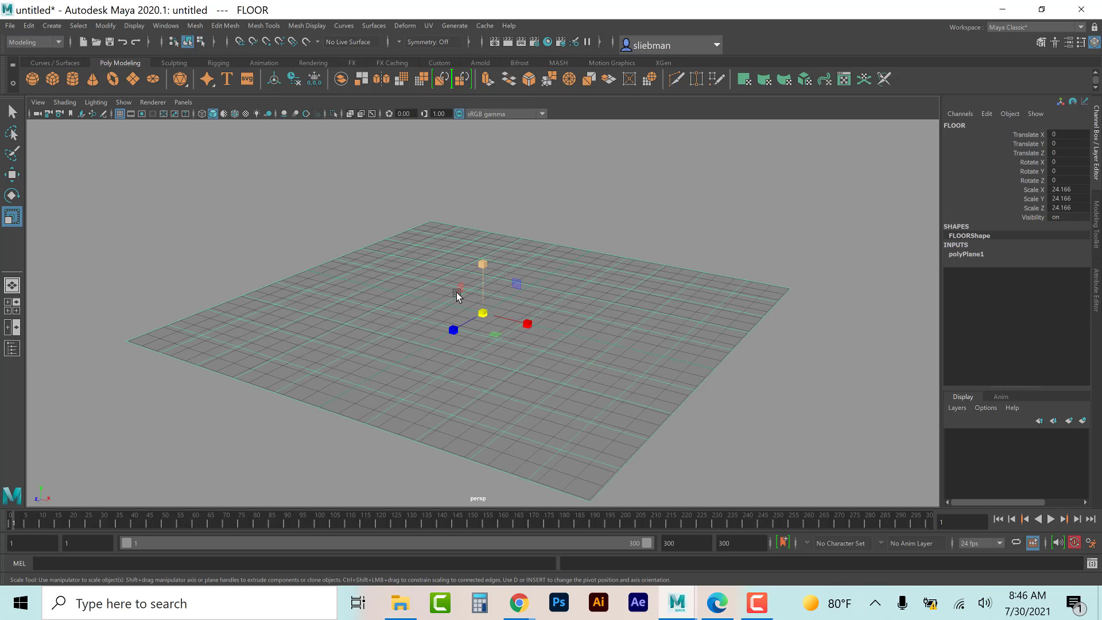
left_click(548, 42)
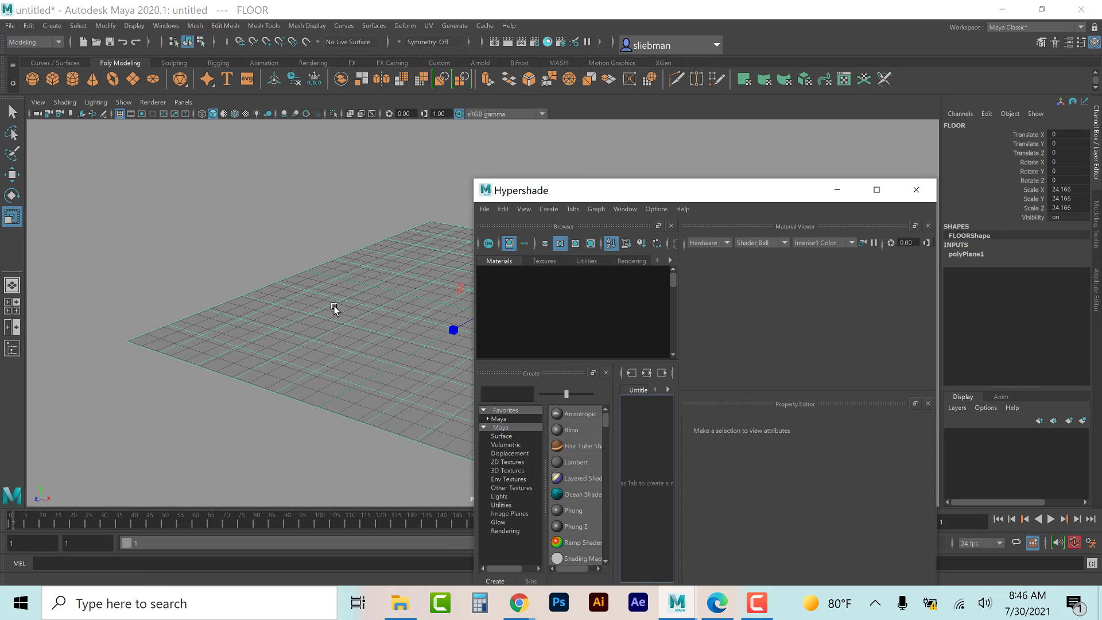
left_click_drag(587, 190, 655, 78)
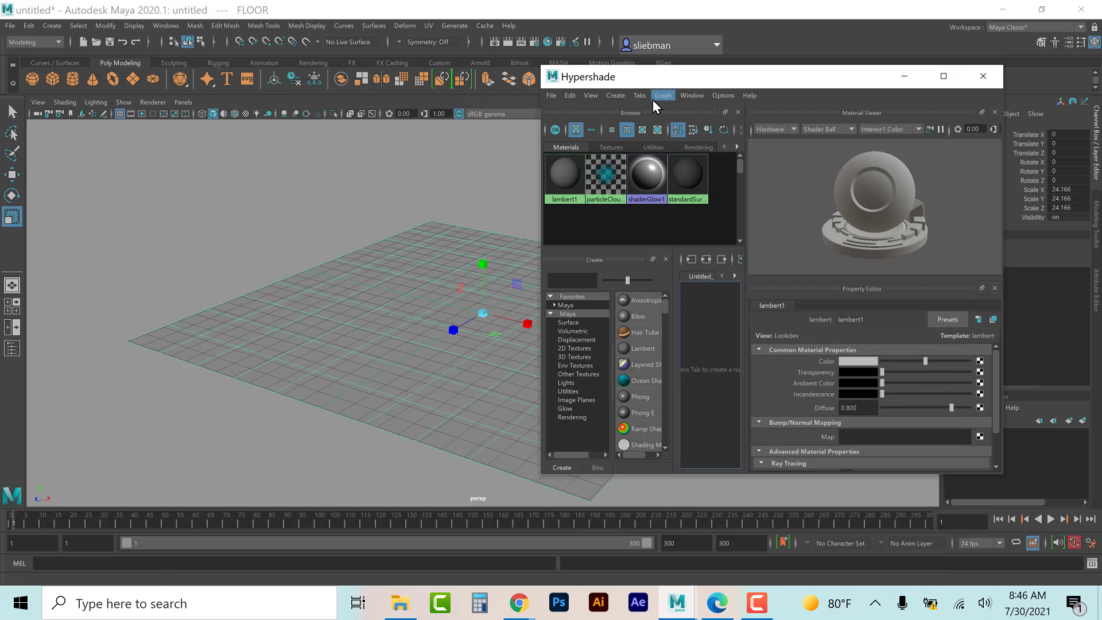
left_click(642, 317)
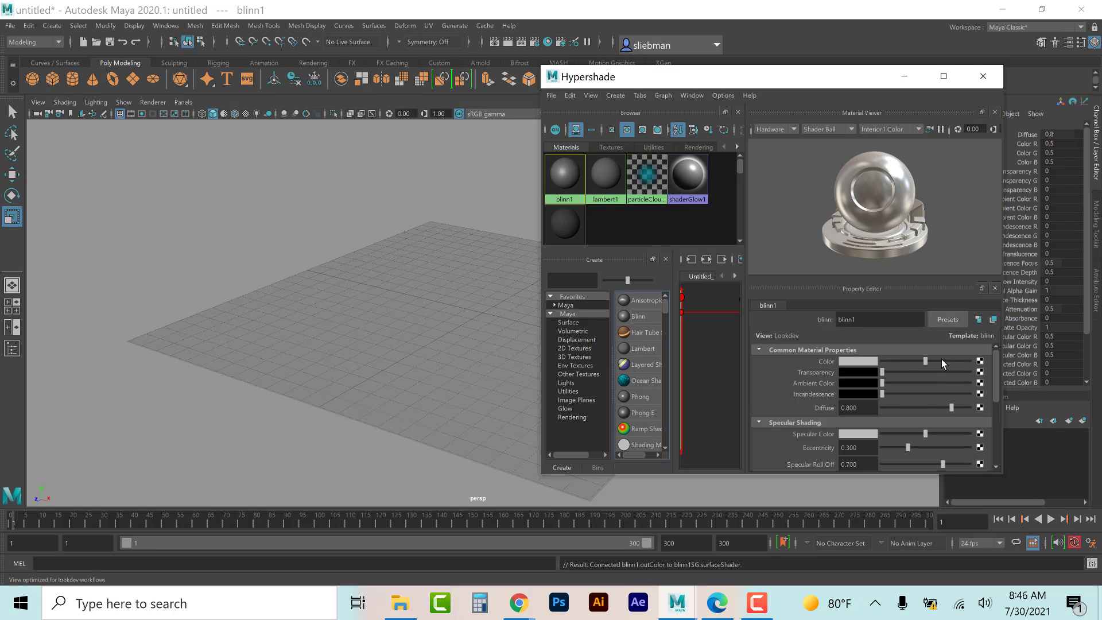
Step: Connect a File texture to the Blinn's colour and load hardwood-floor.jpg from sourceimages as its image
left_click(981, 362)
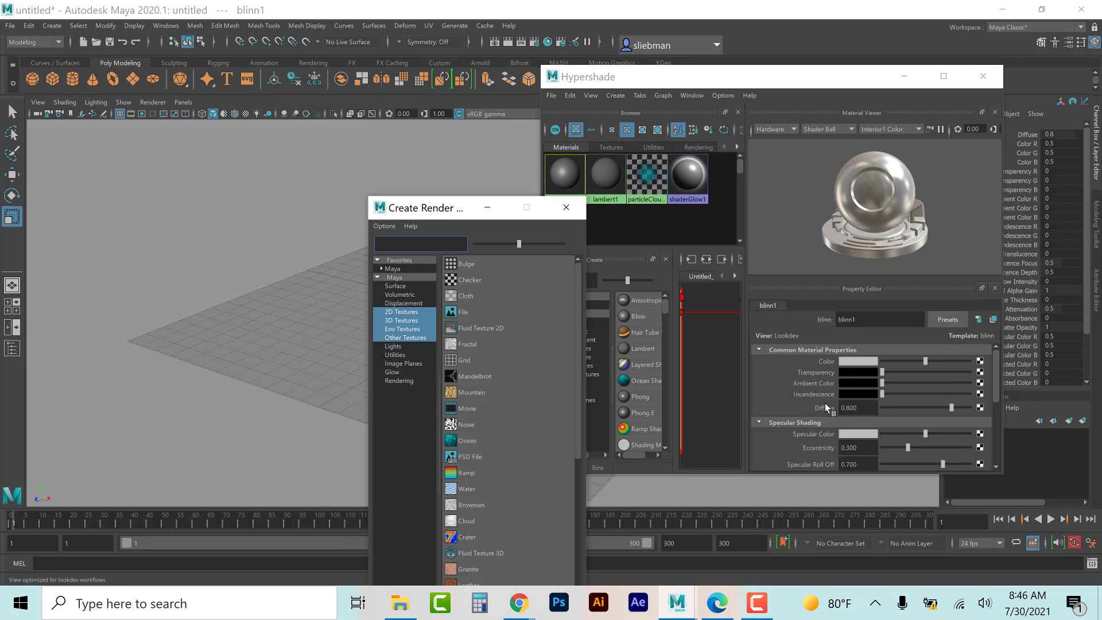
left_click(485, 314)
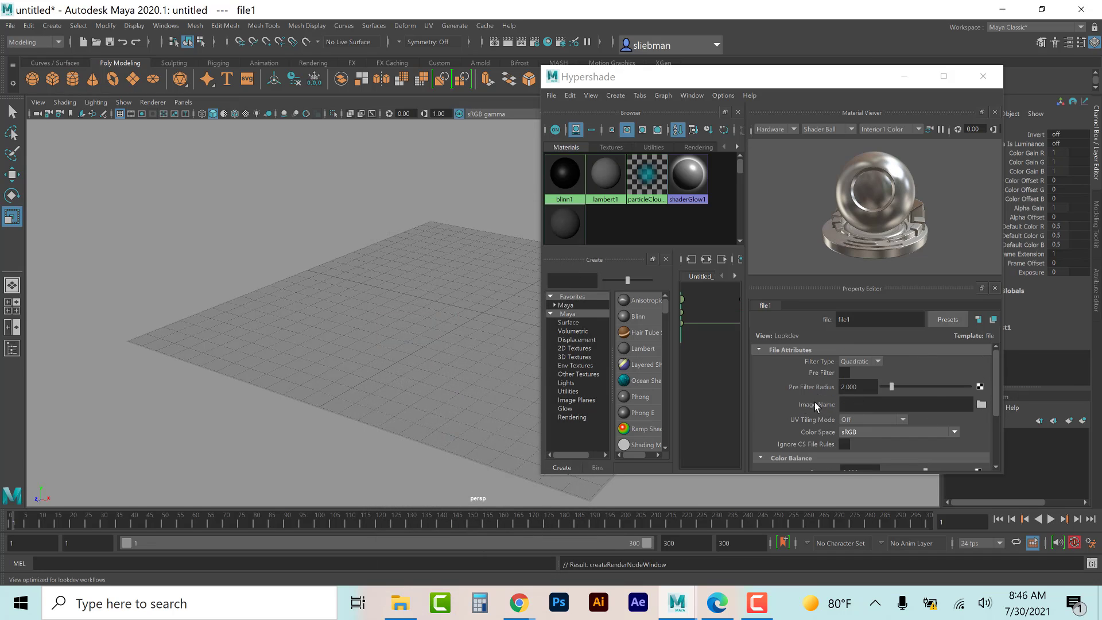
left_click(982, 405)
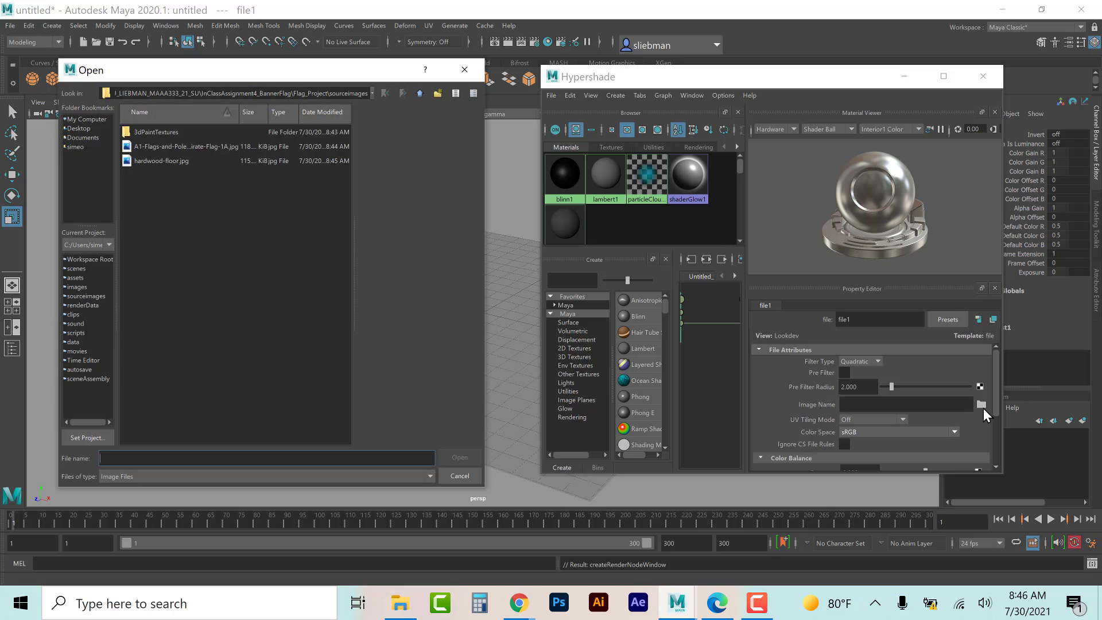
left_click(153, 161)
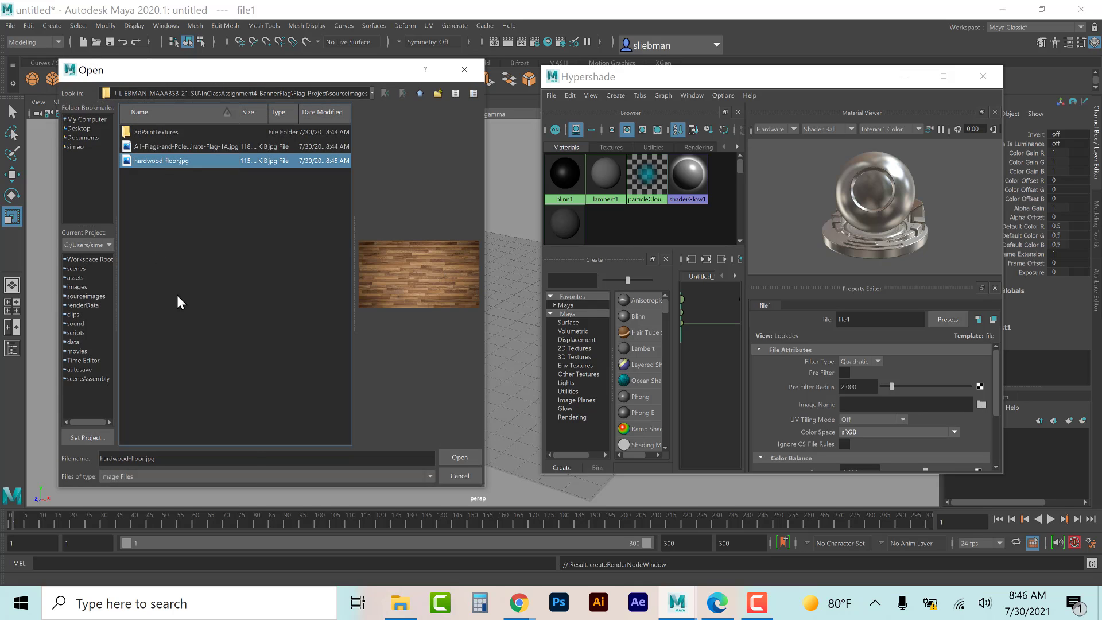
left_click(460, 457)
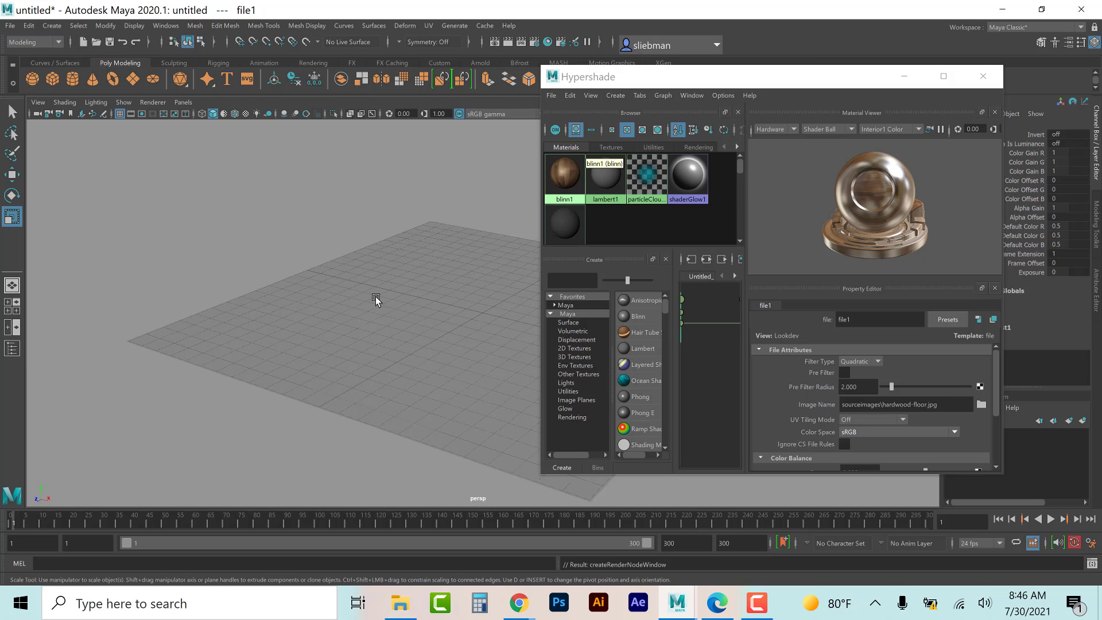
Step: Assign the wood-textured blinn1 material to the FLOOR plane
left_click(414, 266)
middle_click_drag(557, 178, 360, 317)
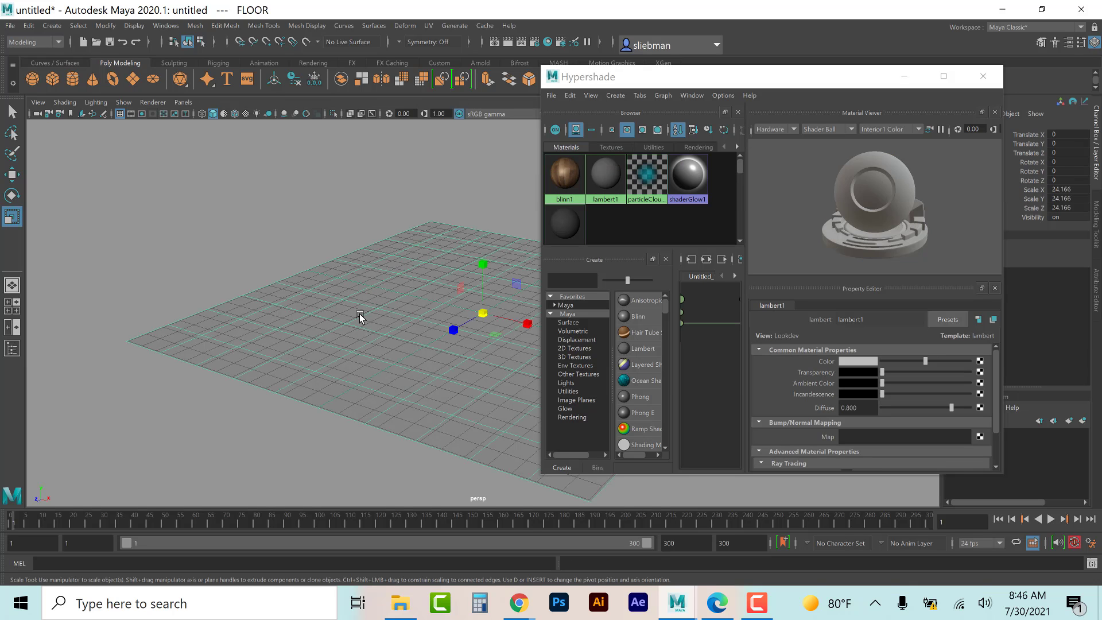
right_click_drag(566, 178, 564, 147)
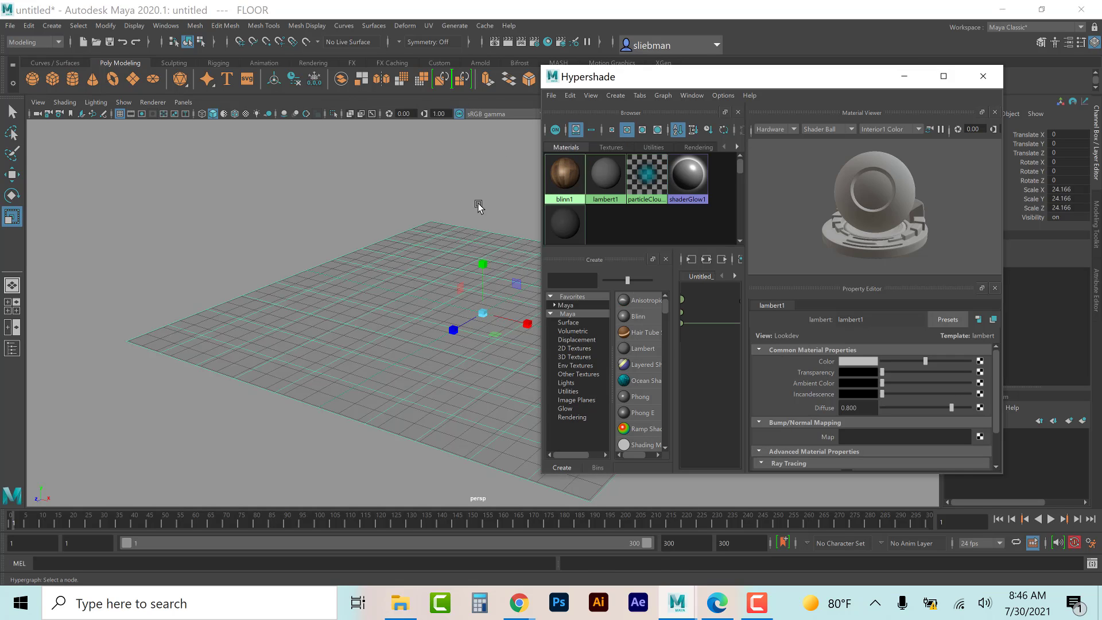
left_click(481, 207)
left_click(565, 178)
scroll(565, 176, "down", 1)
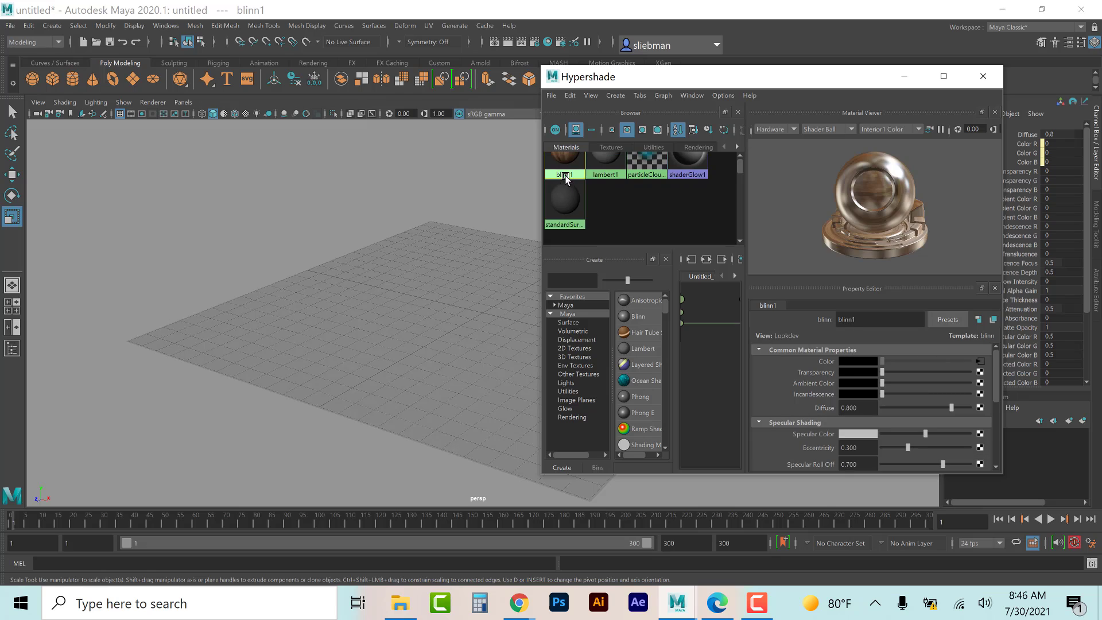
right_click(566, 177)
left_click(498, 188)
scroll(584, 224, "up", 1)
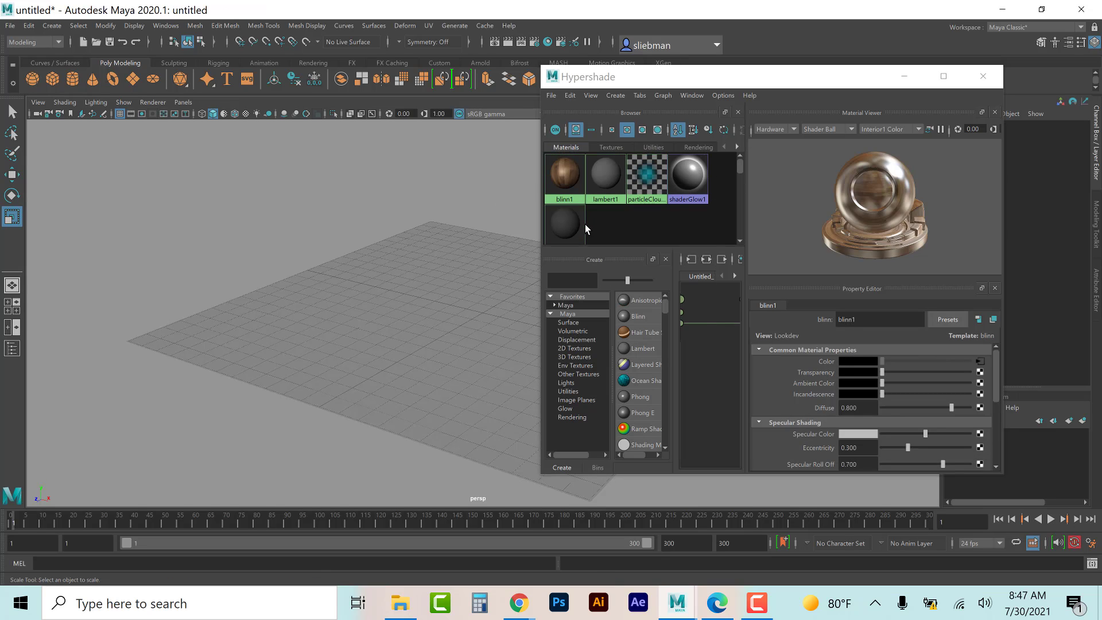
middle_click_drag(563, 173, 518, 222)
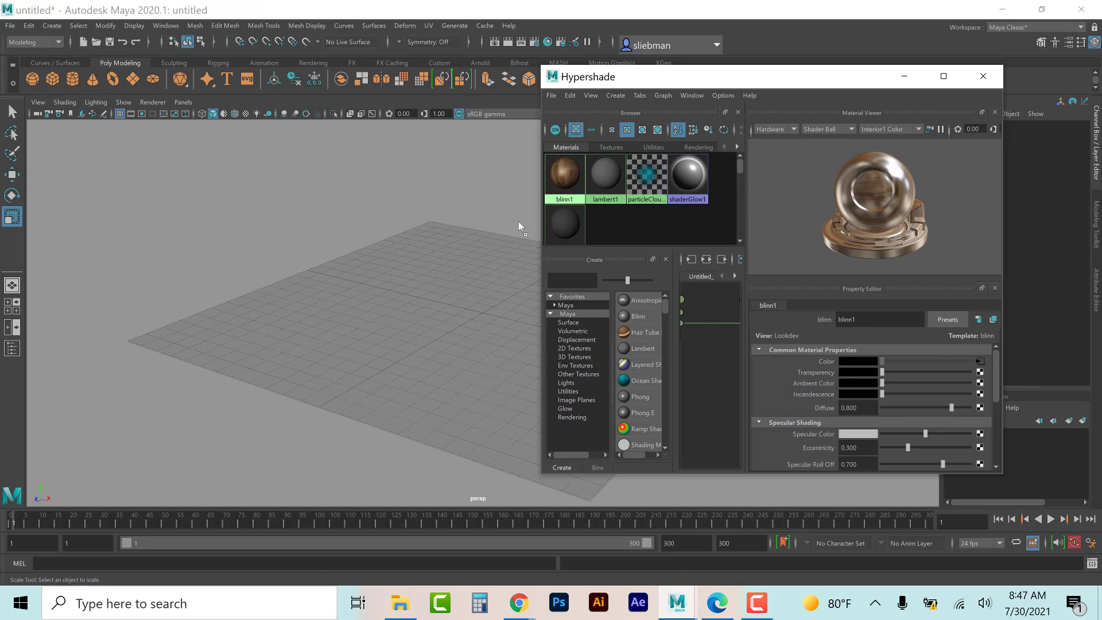
middle_click_drag(445, 291, 444, 291)
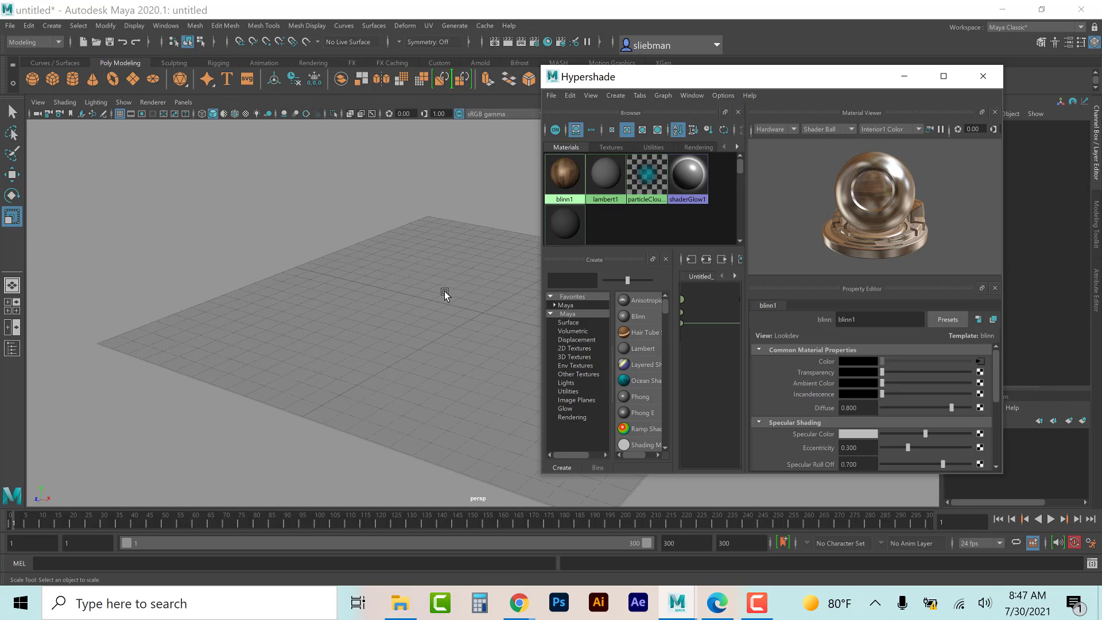
Step: Minimize the Hypershade, select the floor, and turn on textured display and wireframe on shaded in the perspective view
left_click(905, 76)
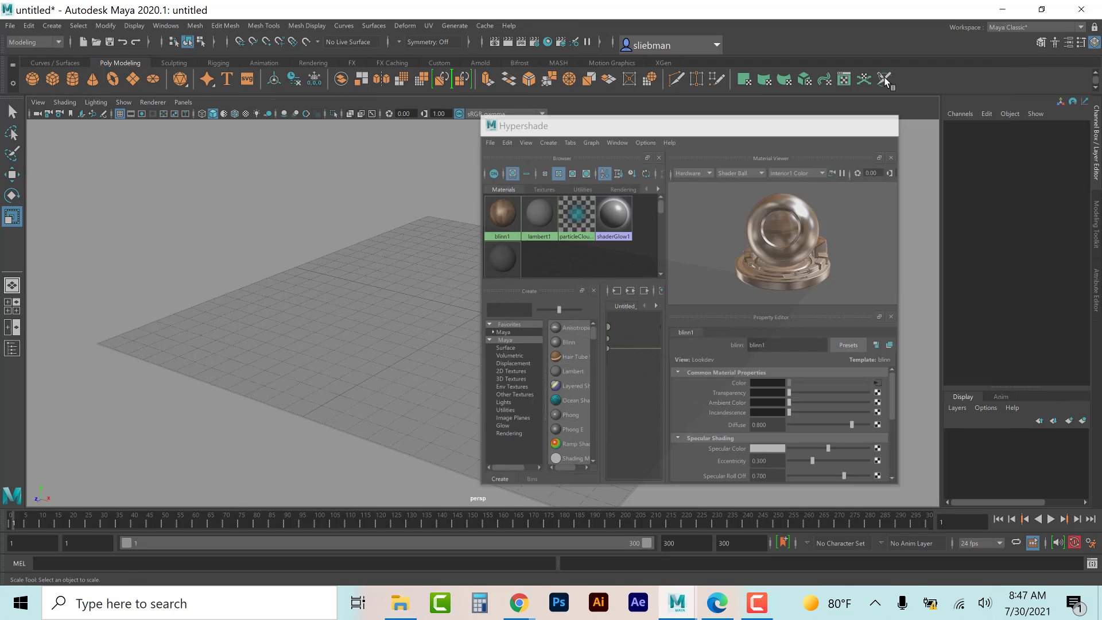
left_click(488, 258)
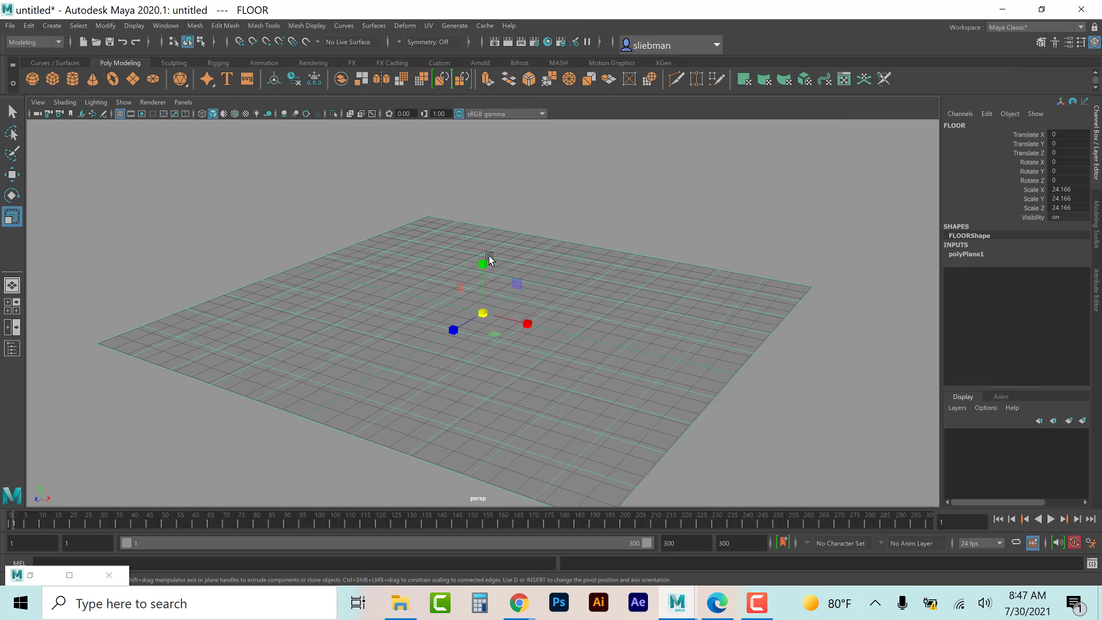
left_click(246, 114)
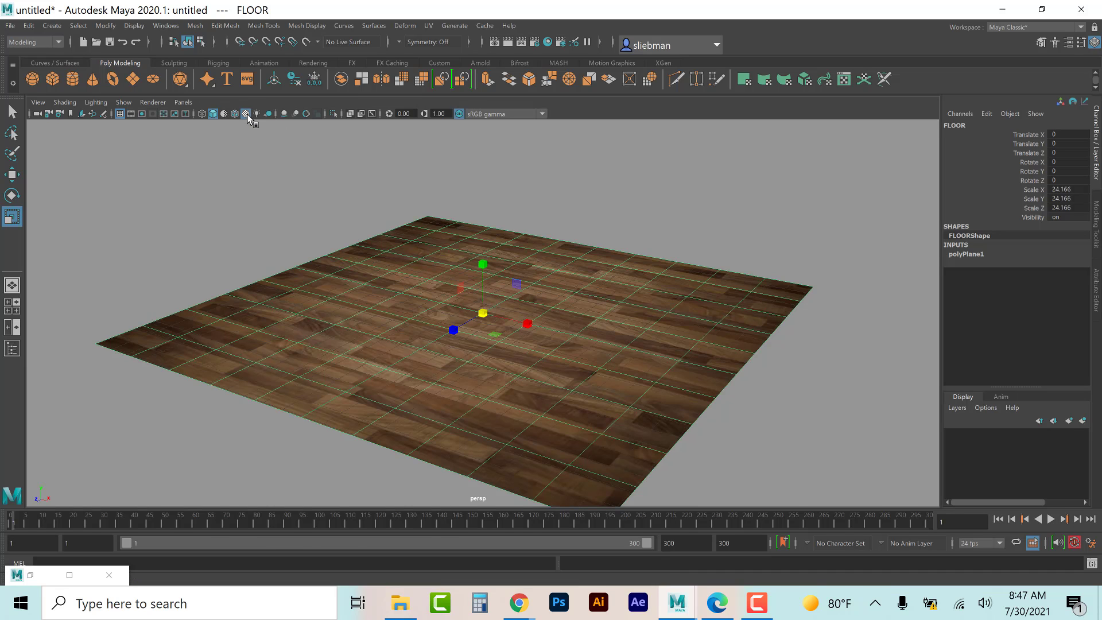
left_click(234, 113)
Step: Stretch the FLOOR plane along X to a scale of about 43.49
left_click(293, 250)
left_click_drag(288, 292, 424, 299, "alt")
left_click(427, 304)
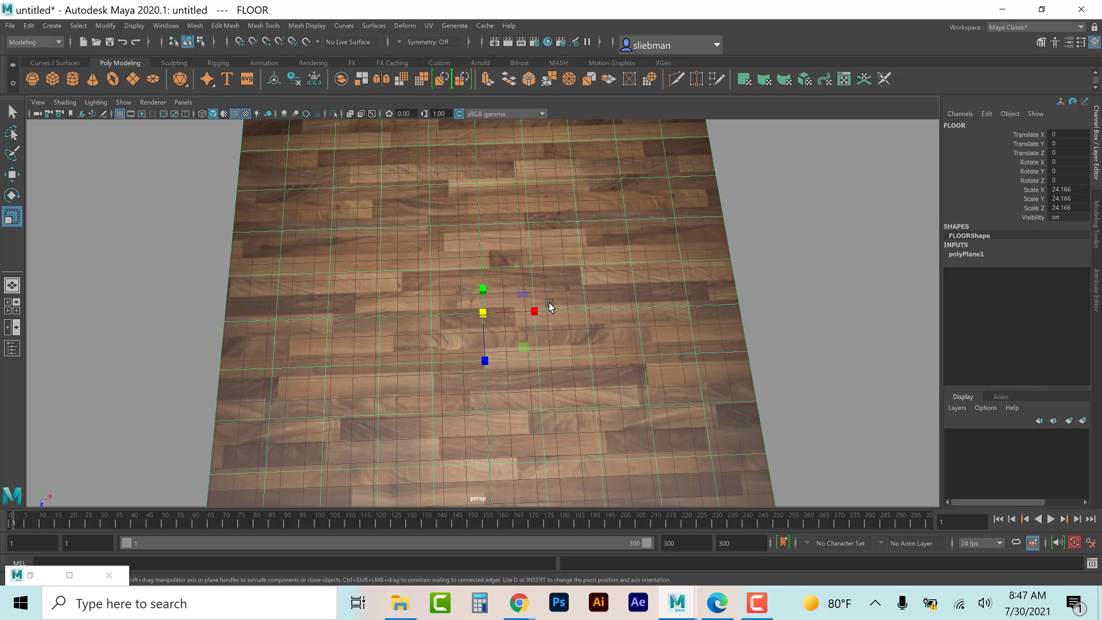
left_click_drag(536, 311, 367, 241)
scroll(570, 320, "down", 1)
scroll(506, 305, "down", 3)
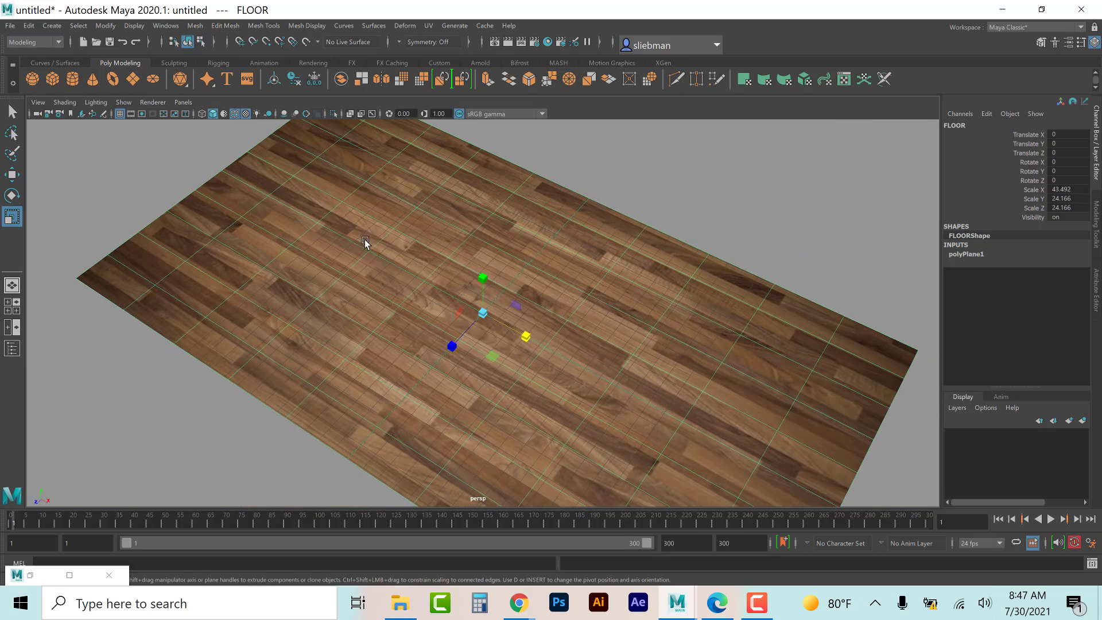
Step: Create a second polygon plane above the floor's centre and scale it uniformly to about 11.45
left_click(672, 192)
left_click_drag(405, 386, 426, 378, "alt")
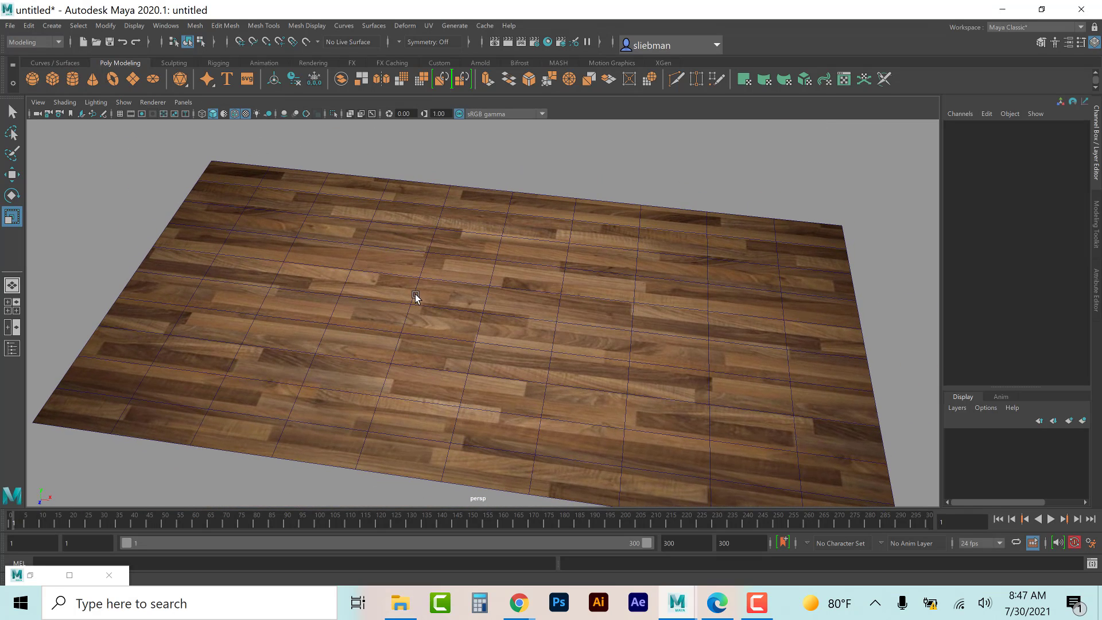
left_click(132, 79)
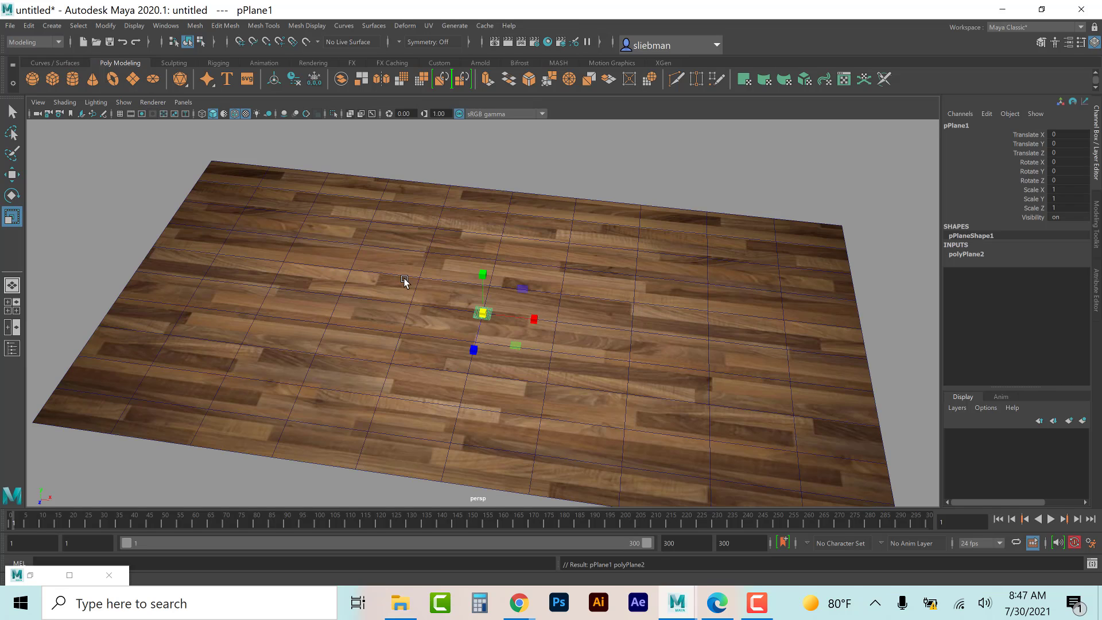
left_click_drag(487, 315, 606, 263)
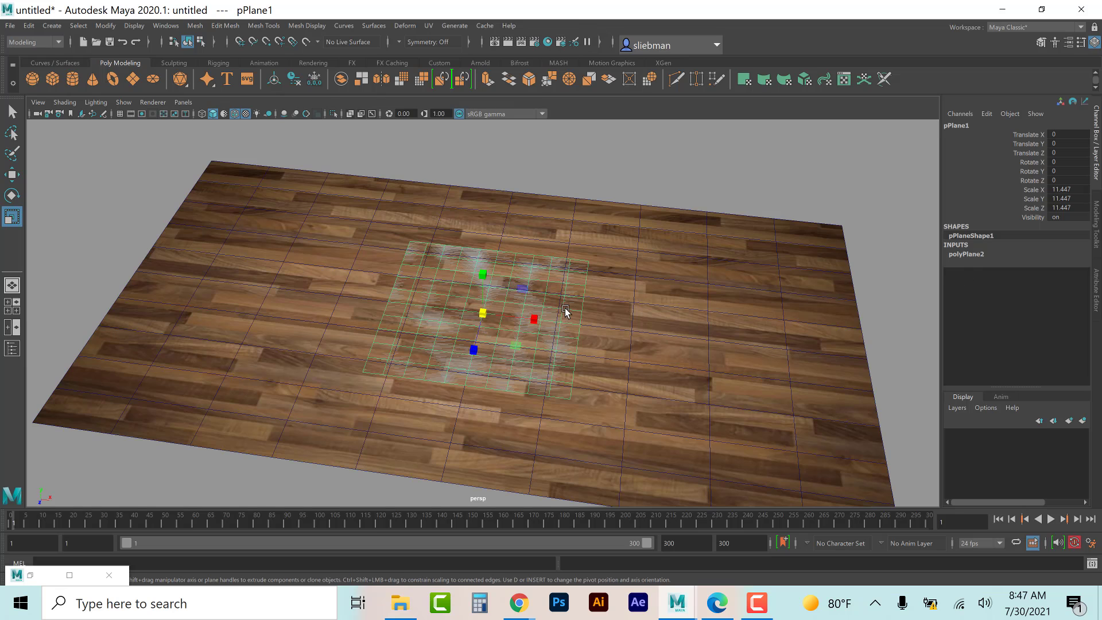
Step: Raise the new plane to about 7.83 in Y and tilt it to rotations of about 15.2, 2.2 and -8.2
key("w")
left_click_drag(482, 278, 480, 160)
left_click_drag(615, 357, 605, 349, "alt")
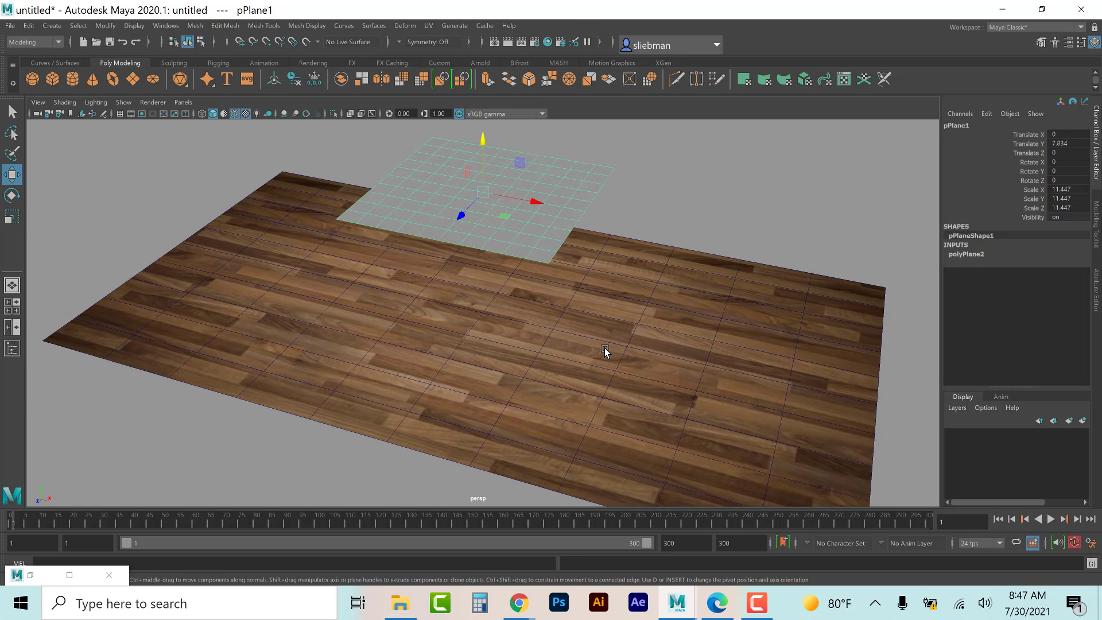
key("e")
left_click_drag(473, 172, 505, 163)
left_click_drag(534, 282, 632, 236, "alt")
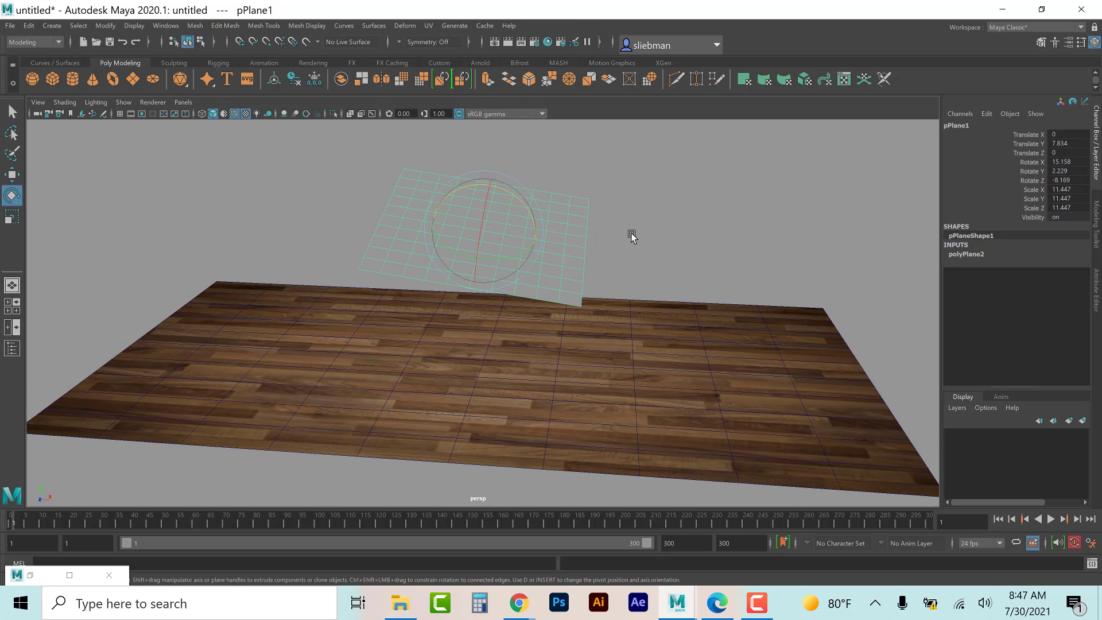
Step: Reselect the tilted plane and change the menu set to FX
left_click(628, 251)
left_click(502, 212)
left_click(34, 42)
left_click(36, 90)
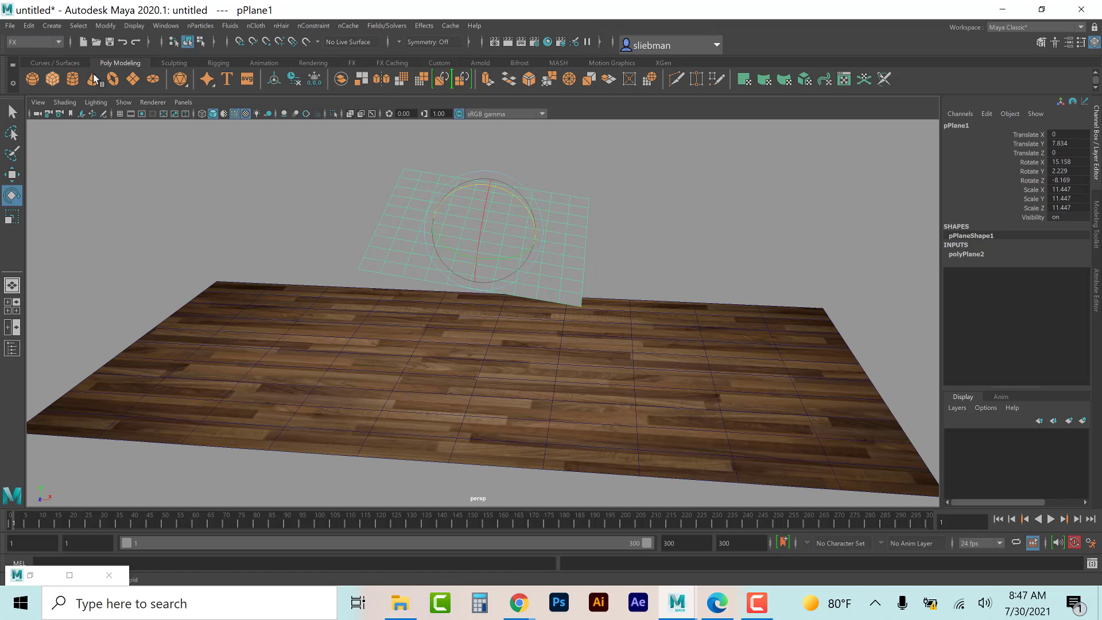
left_click(392, 26)
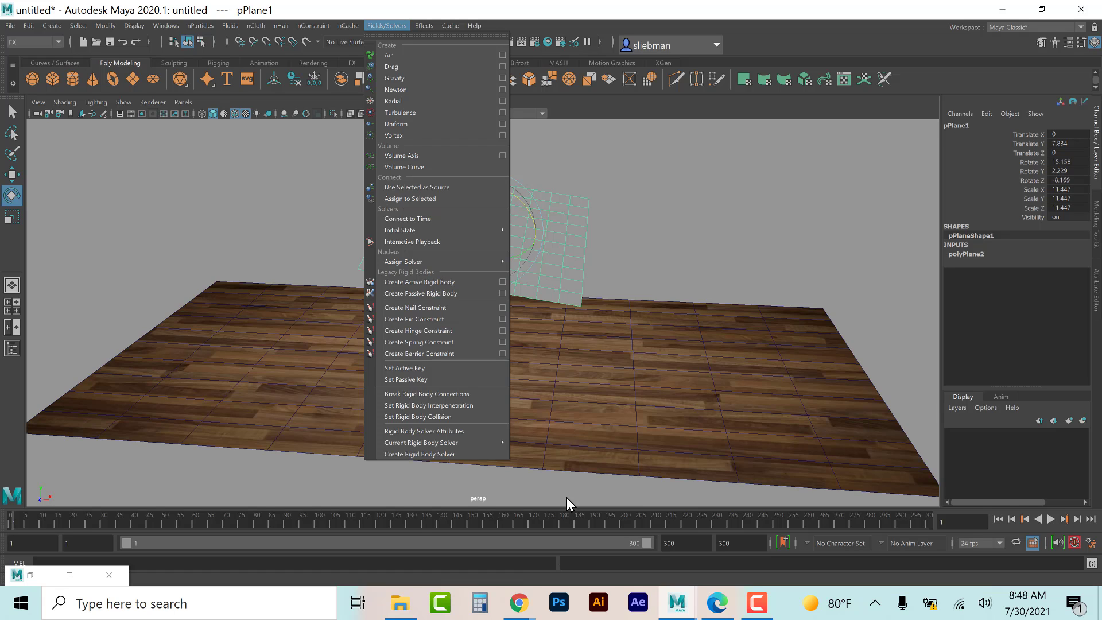
left_click(296, 197)
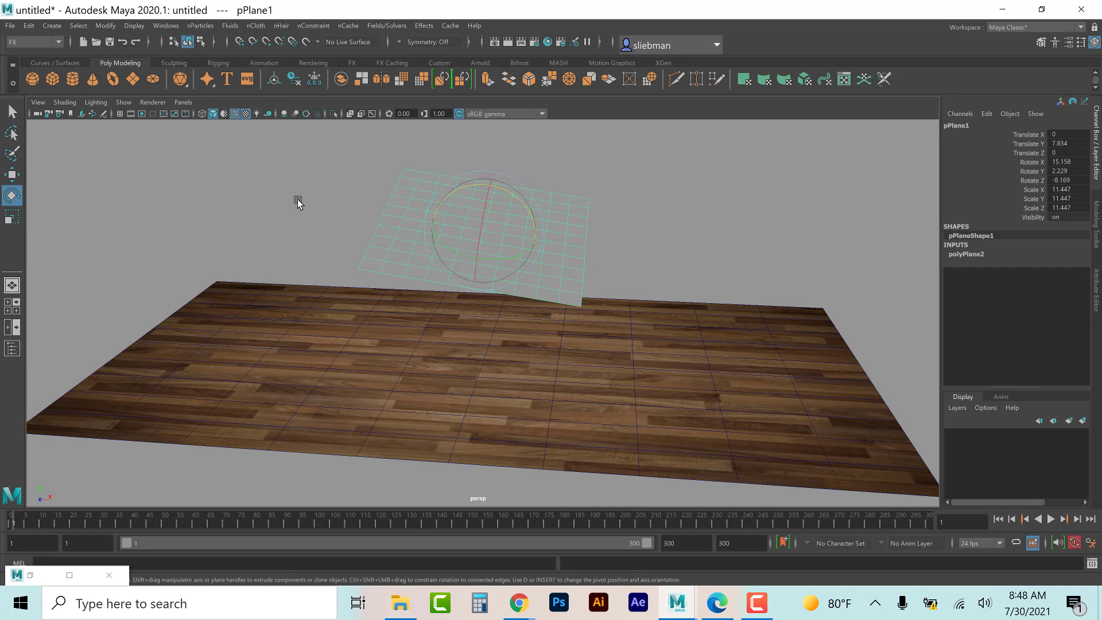
left_click(427, 170)
right_click_drag(416, 201, 370, 207)
left_click_drag(367, 164, 479, 233)
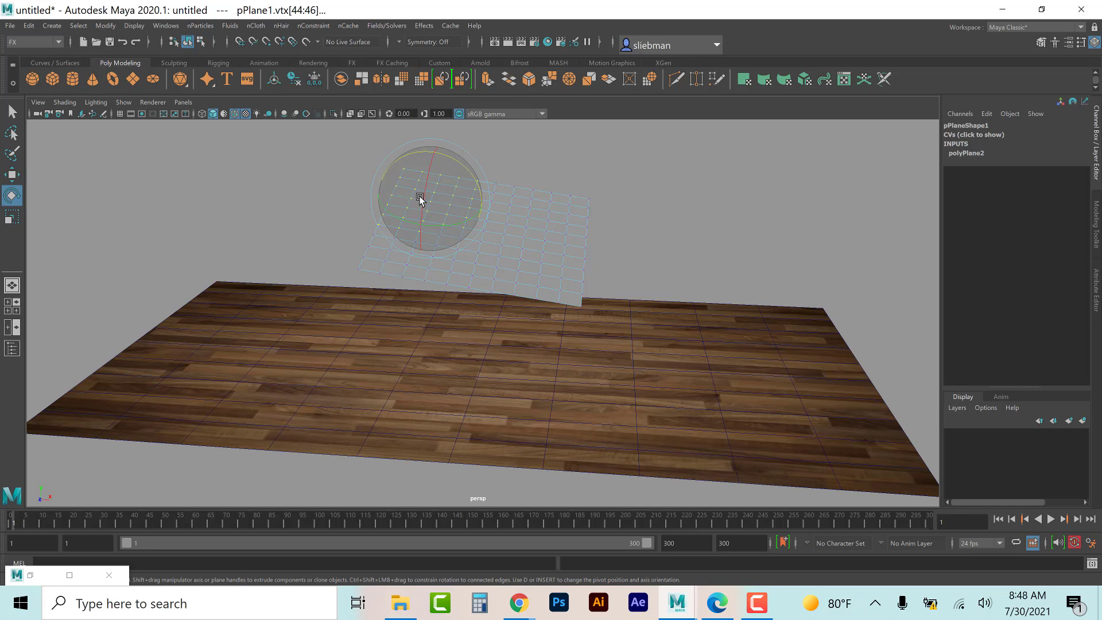
key("w")
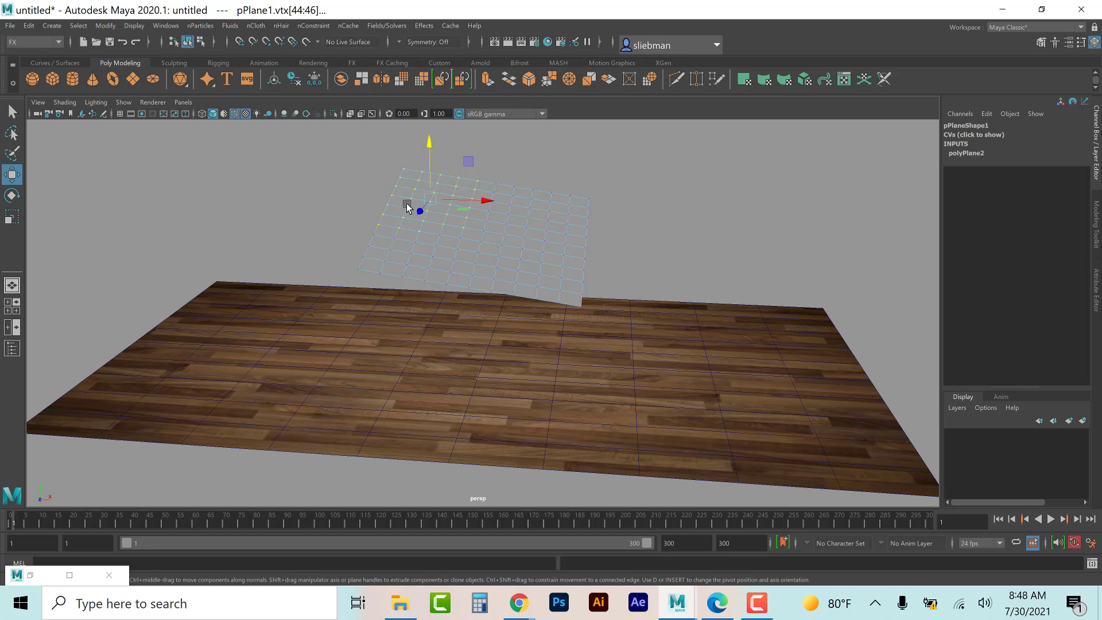
left_click(342, 192)
key("F8")
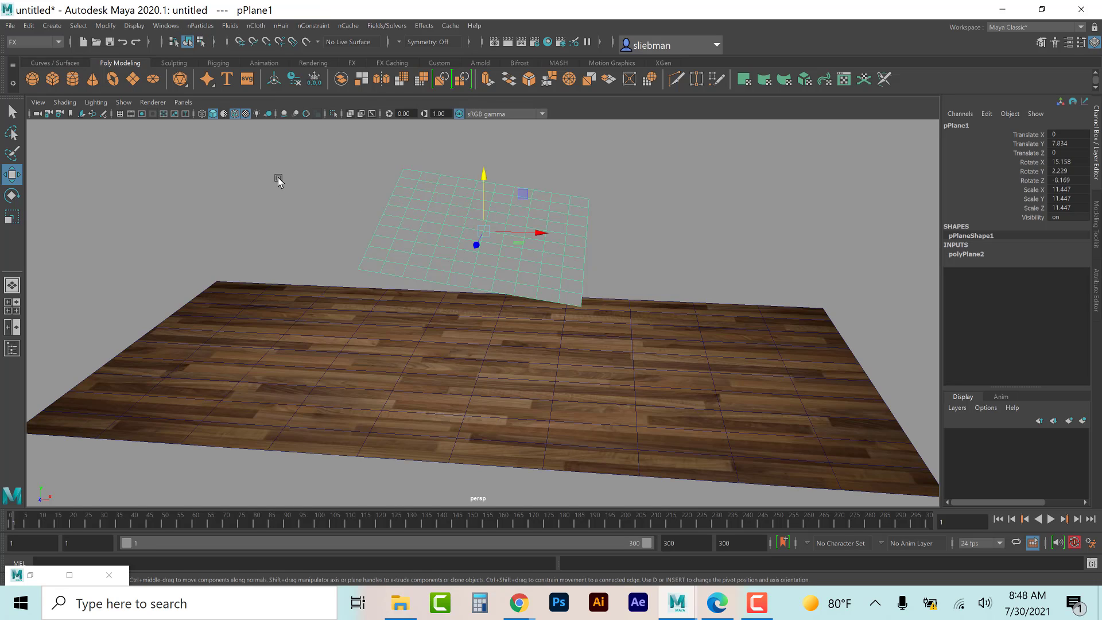
Step: Convert the tilted plane into an nCloth object
left_click(346, 187)
left_click(405, 201)
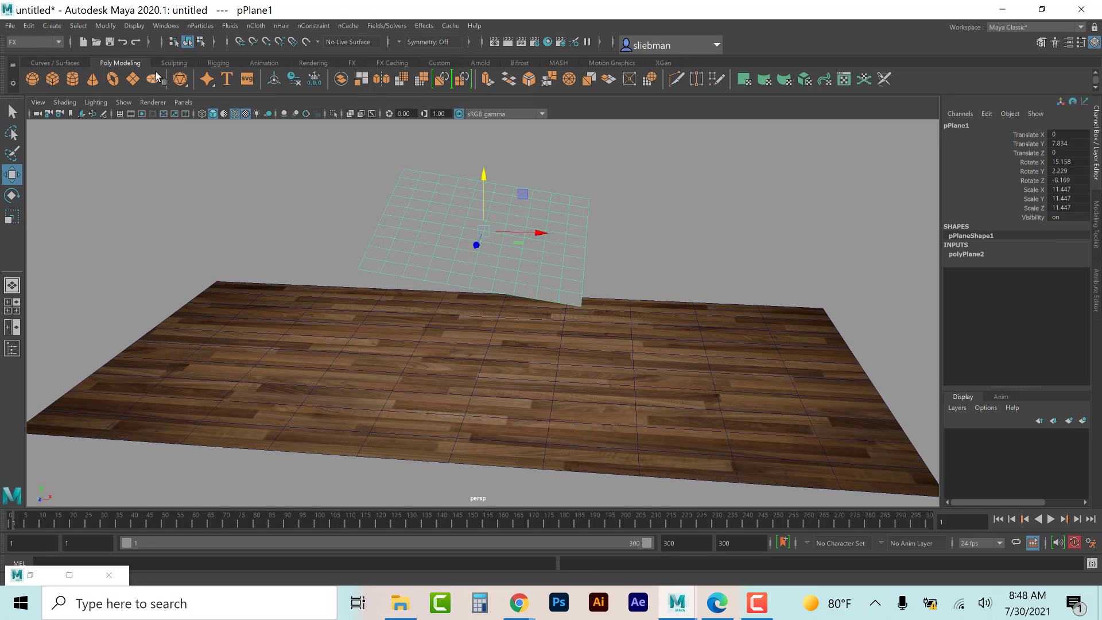
left_click(312, 26)
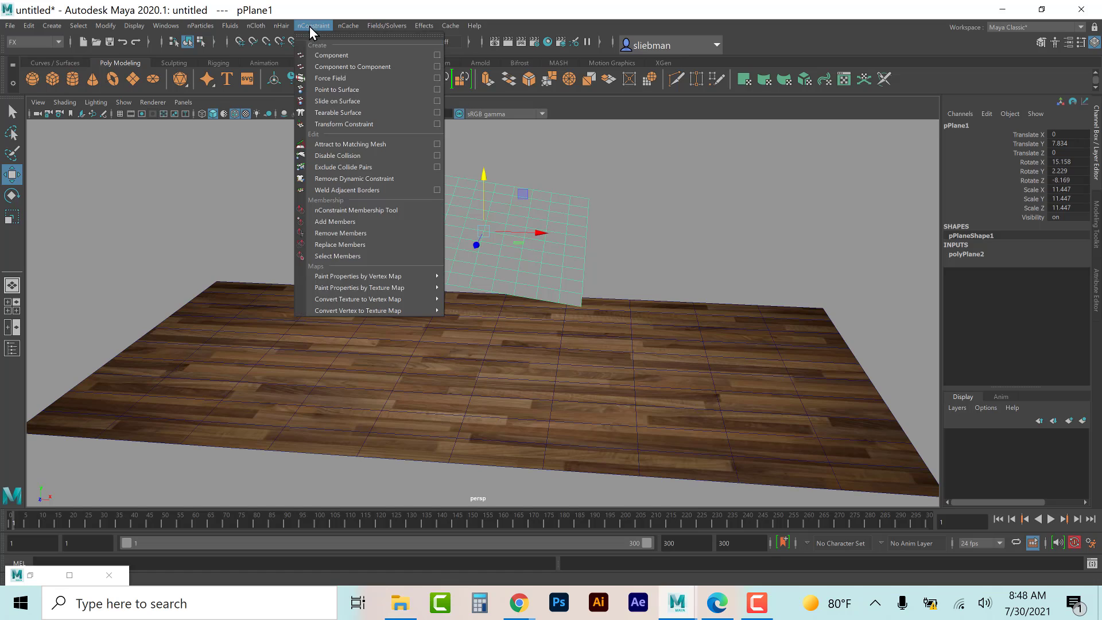
left_click(256, 26)
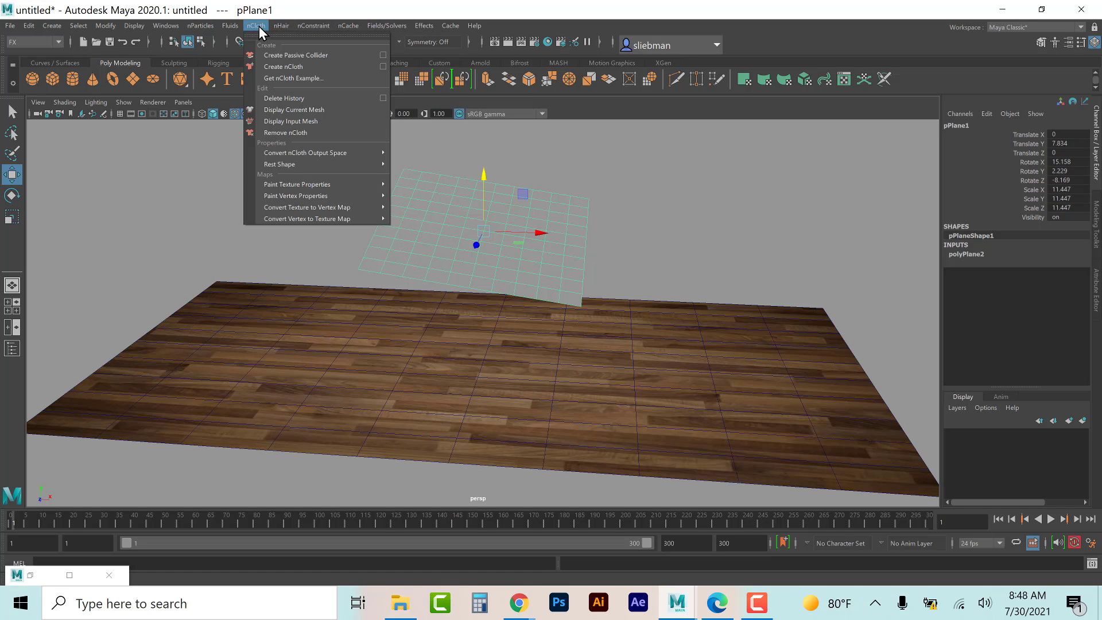
left_click(269, 69)
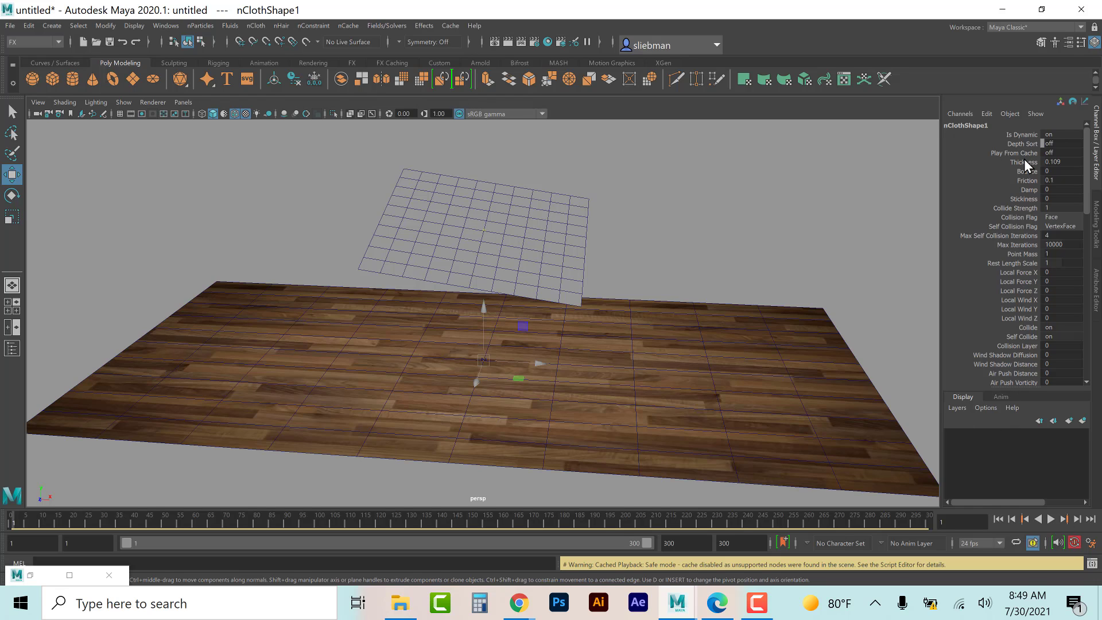
Step: In the nCloth's Dynamic Properties, set Stretch Resistance to 5 and Compression Resistance to 0
key("ctrl+a")
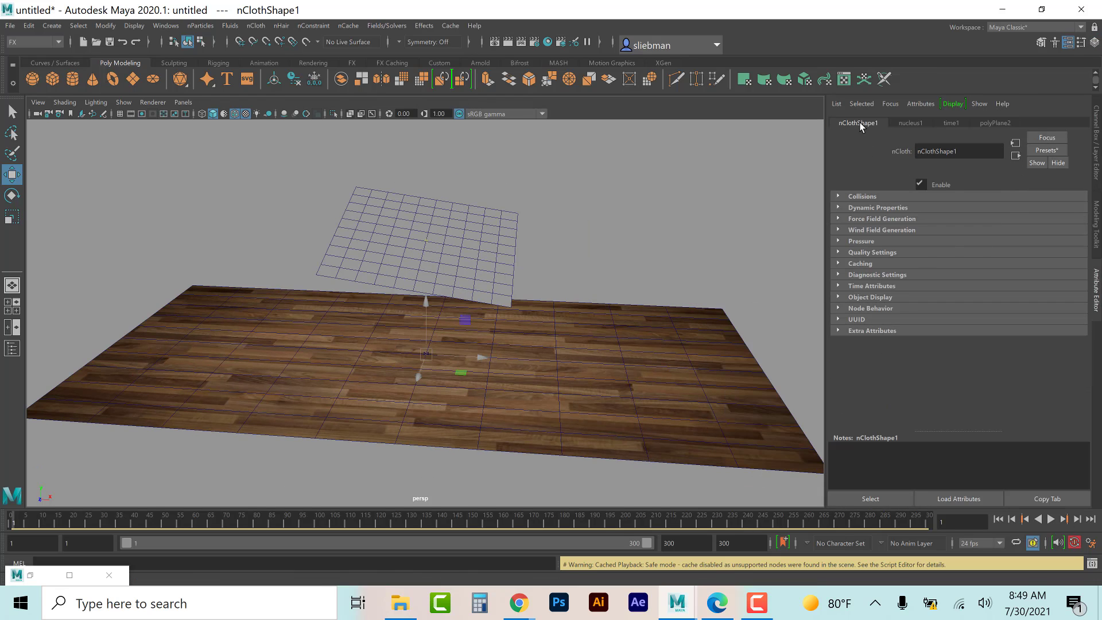
left_click(838, 197)
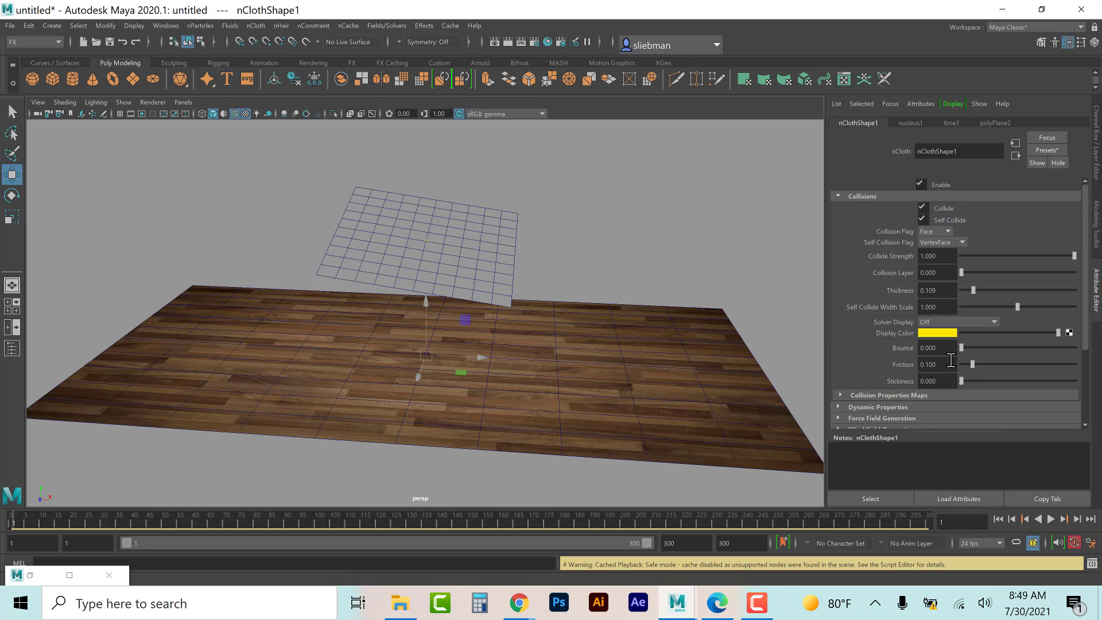
scroll(870, 343, "down", 3)
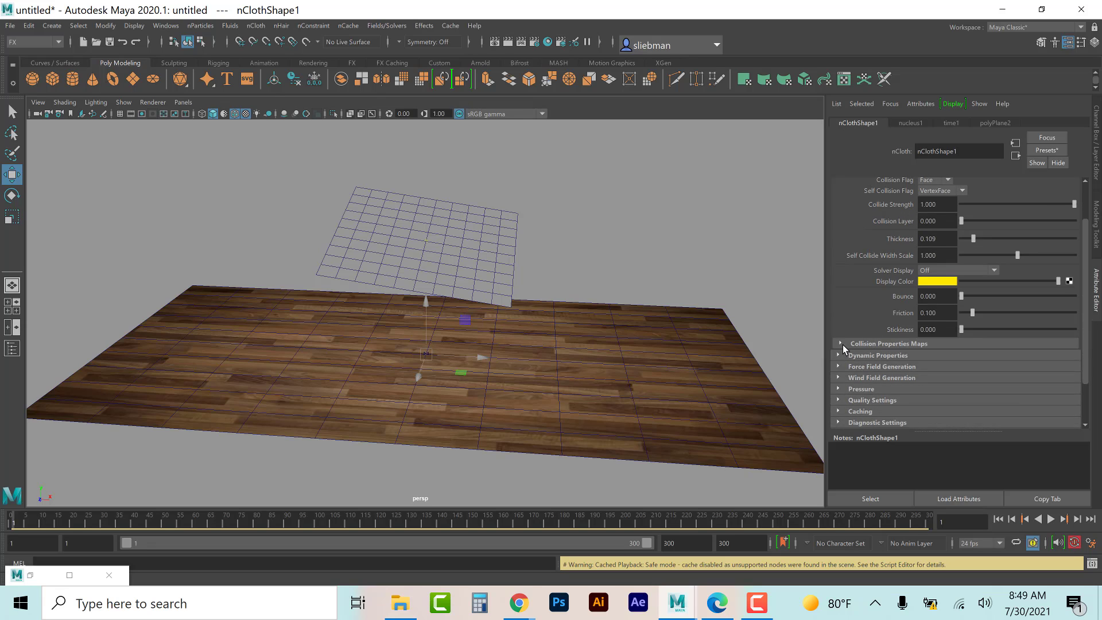
left_click(843, 355)
scroll(845, 357, "down", 2)
scroll(846, 357, "down", 4)
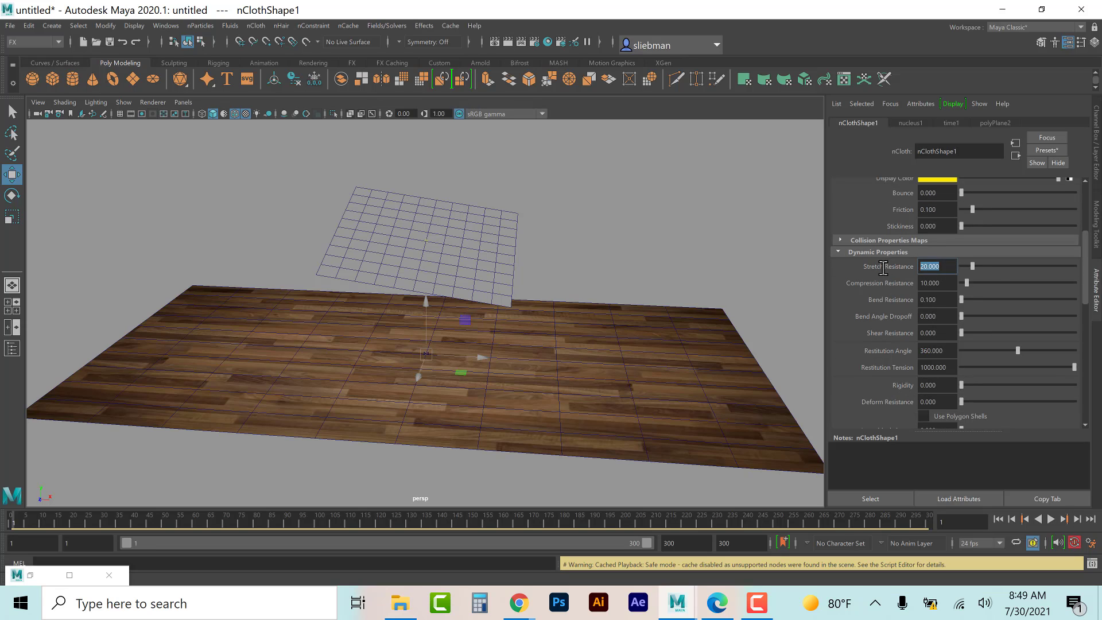
double_click(938, 267)
type("5")
key("Return")
double_click(944, 282)
type("0")
key("Return")
Step: Rotate the cloth plane about X until it stands nearly upright, and raise it higher above the floor
left_click(445, 235)
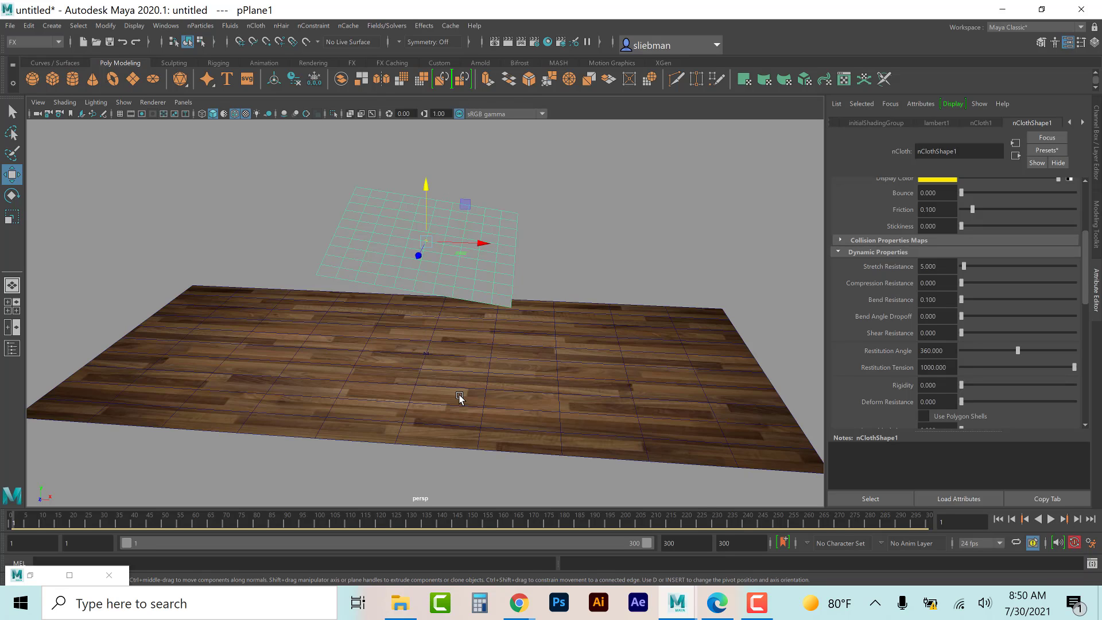
key("e")
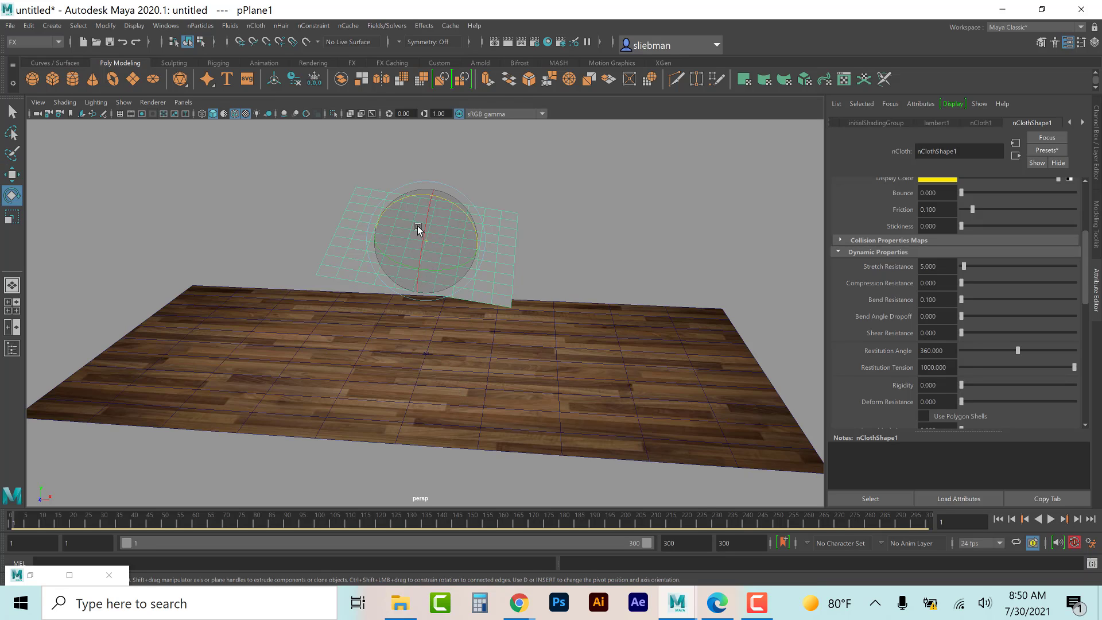
left_click_drag(428, 220, 428, 256)
key("w")
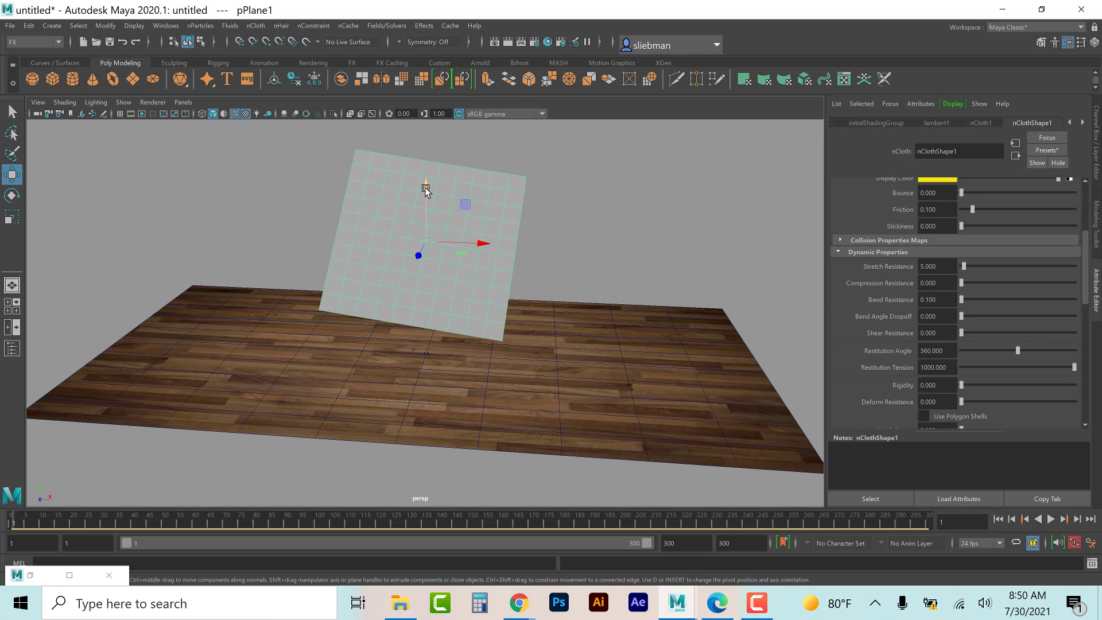
left_click_drag(426, 187, 426, 145)
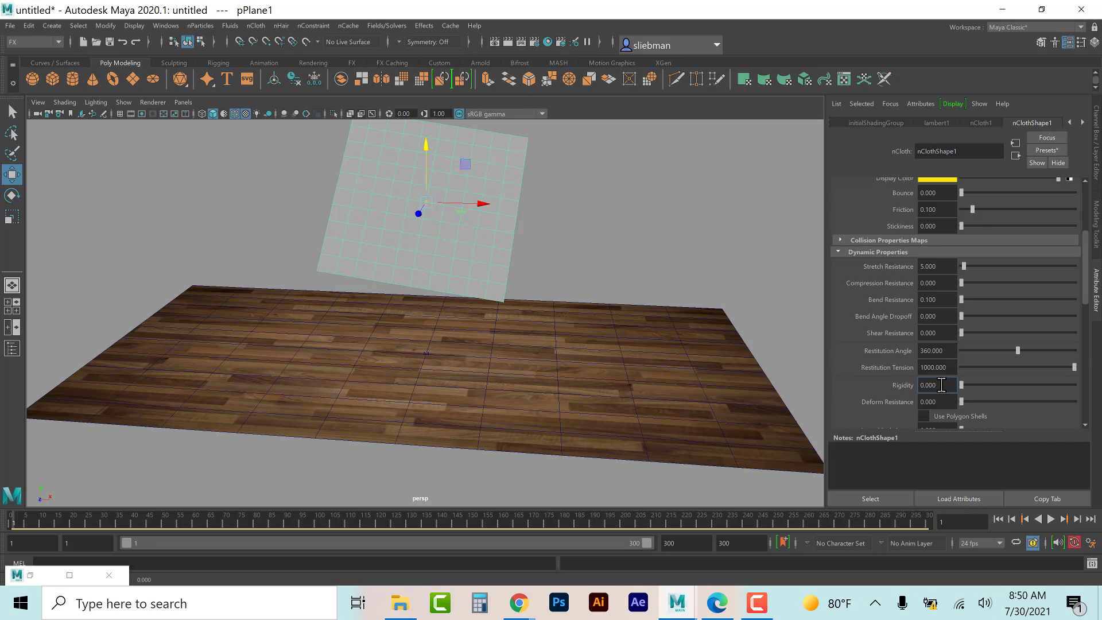
Step: Set the cloth's Rigidity to 10 in its Dynamic Properties
left_click_drag(961, 384, 1075, 401)
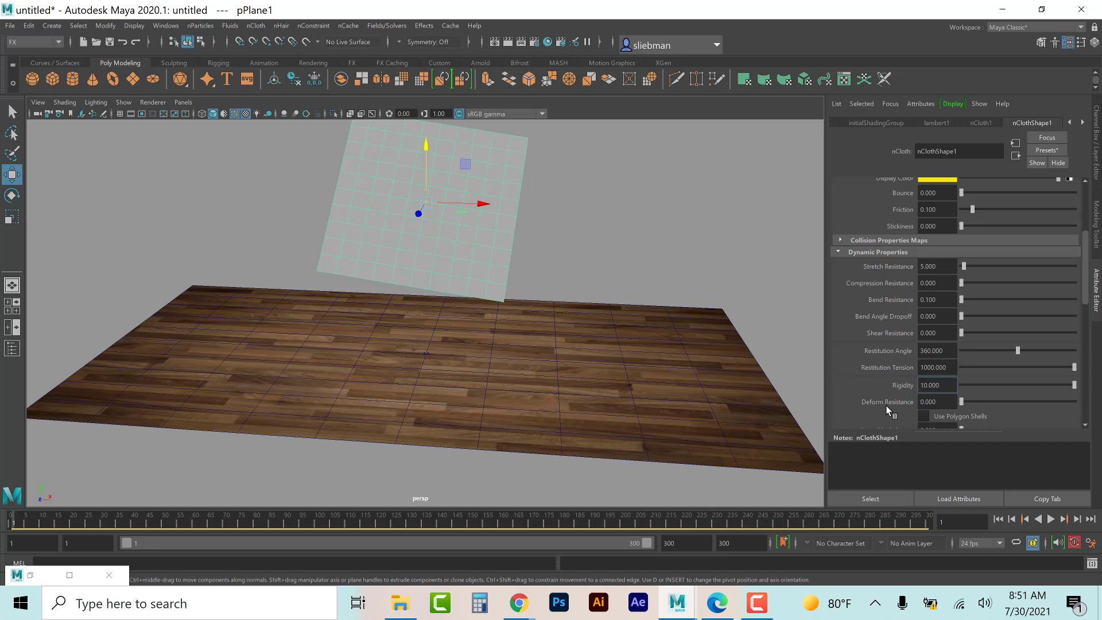
scroll(983, 394, "down", 4)
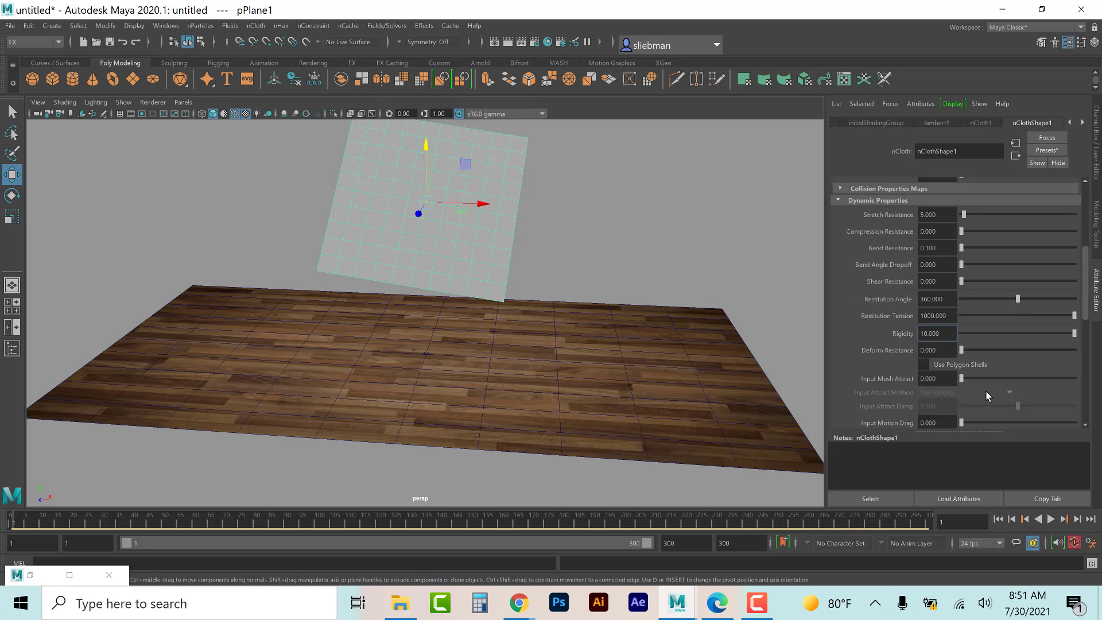
scroll(982, 379, "down", 2)
scroll(907, 377, "down", 1)
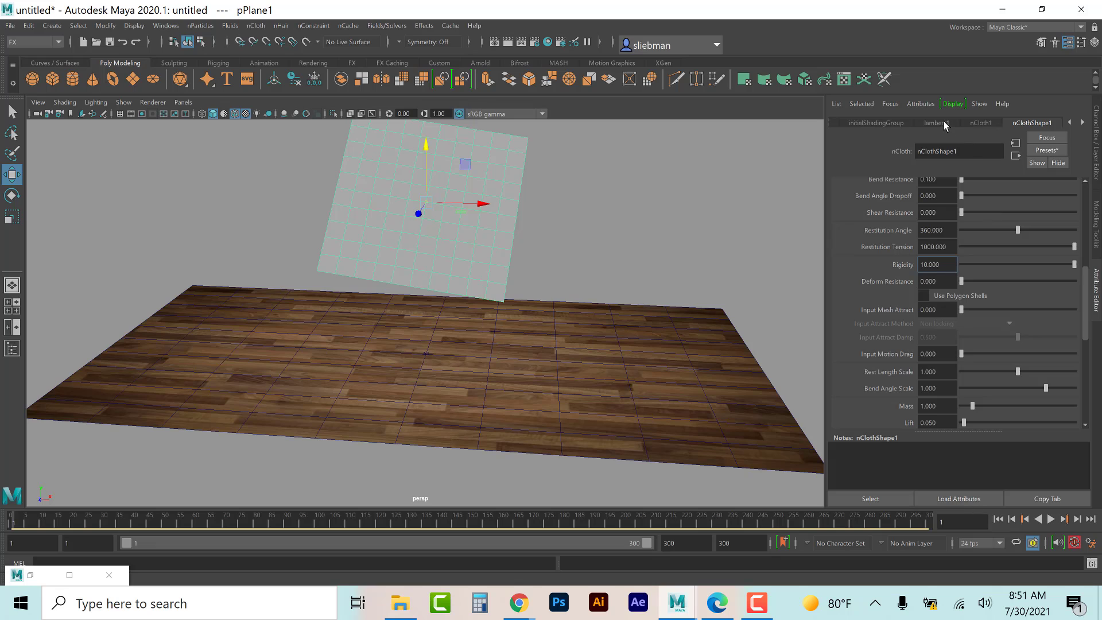
Step: Examine the nucleus1 solver's gravity, air density and wind settings, and try its Use Plane ground option
left_click(1083, 122)
left_click(1046, 122)
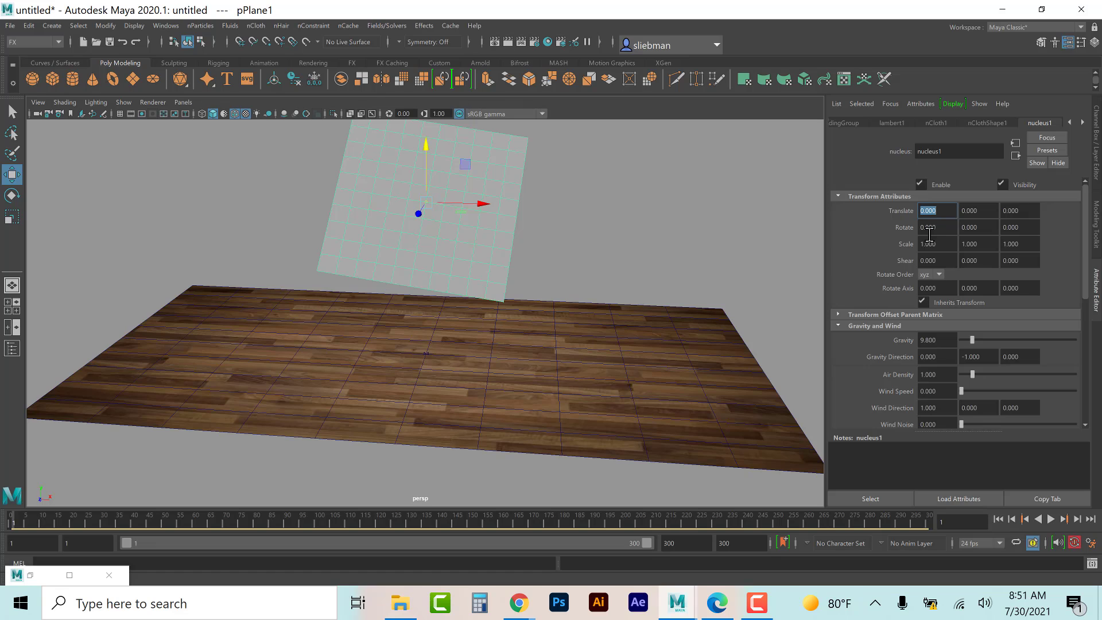
left_click(948, 340)
left_click(942, 393)
left_click(940, 376)
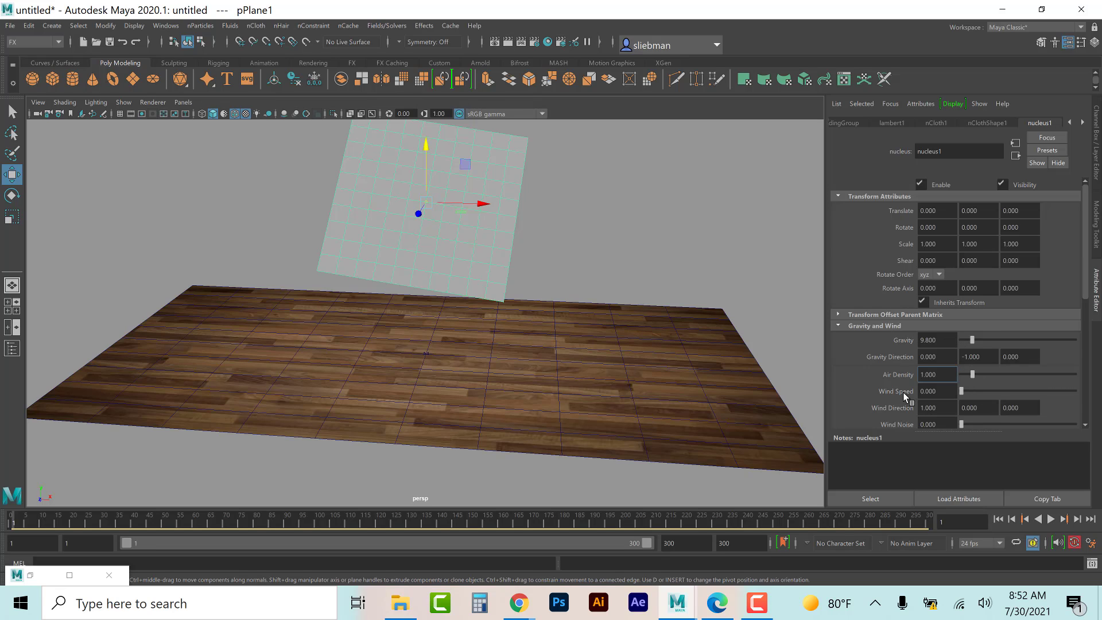
scroll(987, 329, "down", 2)
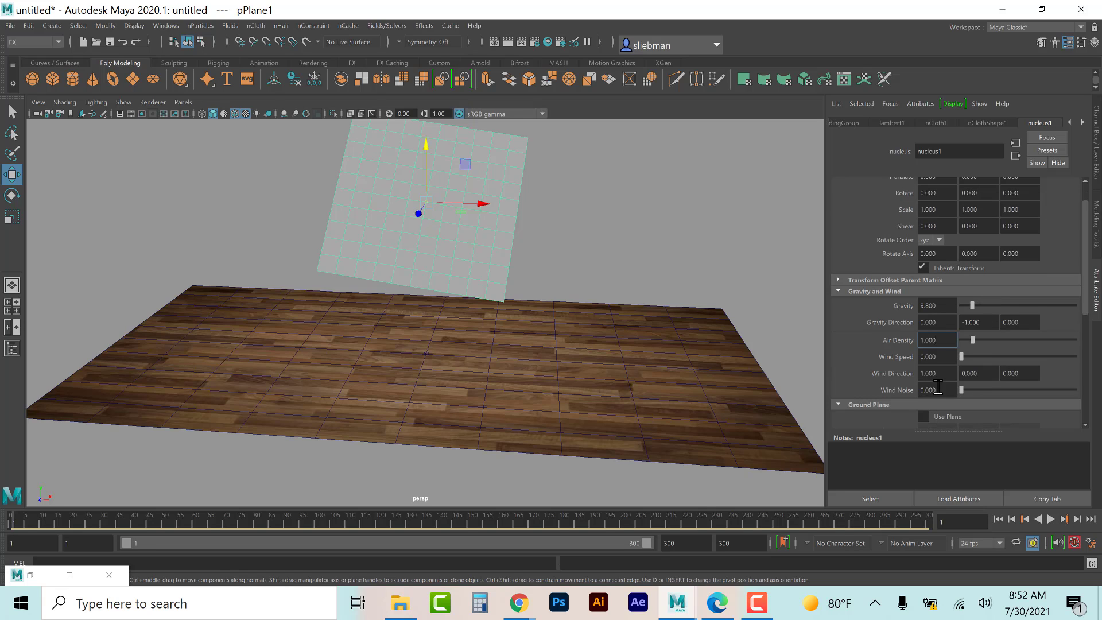
scroll(995, 400, "down", 3)
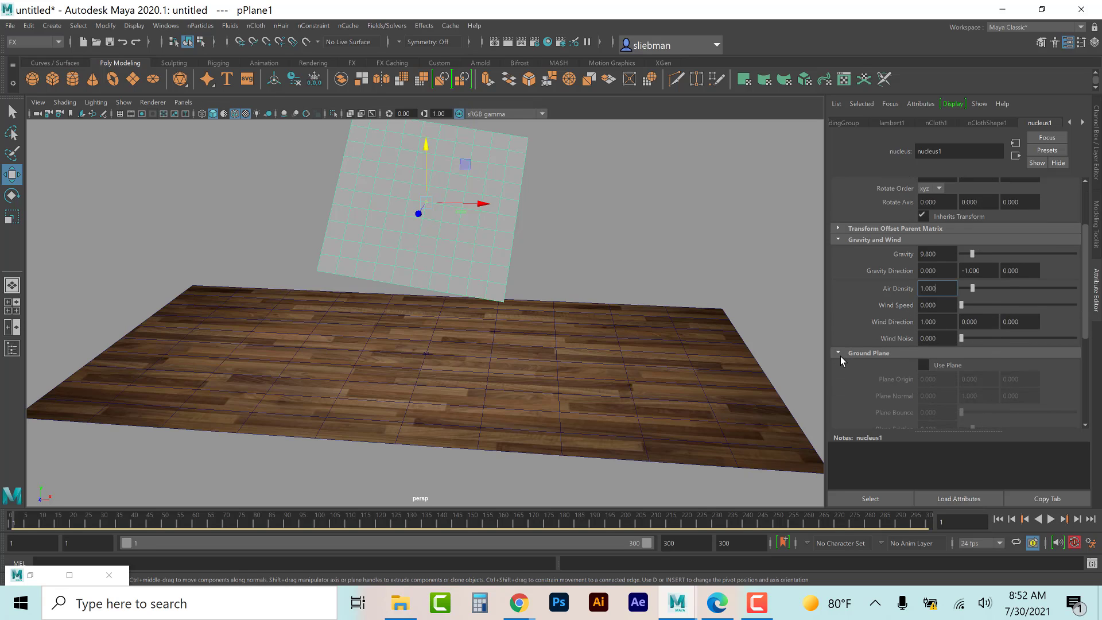
left_click(924, 366)
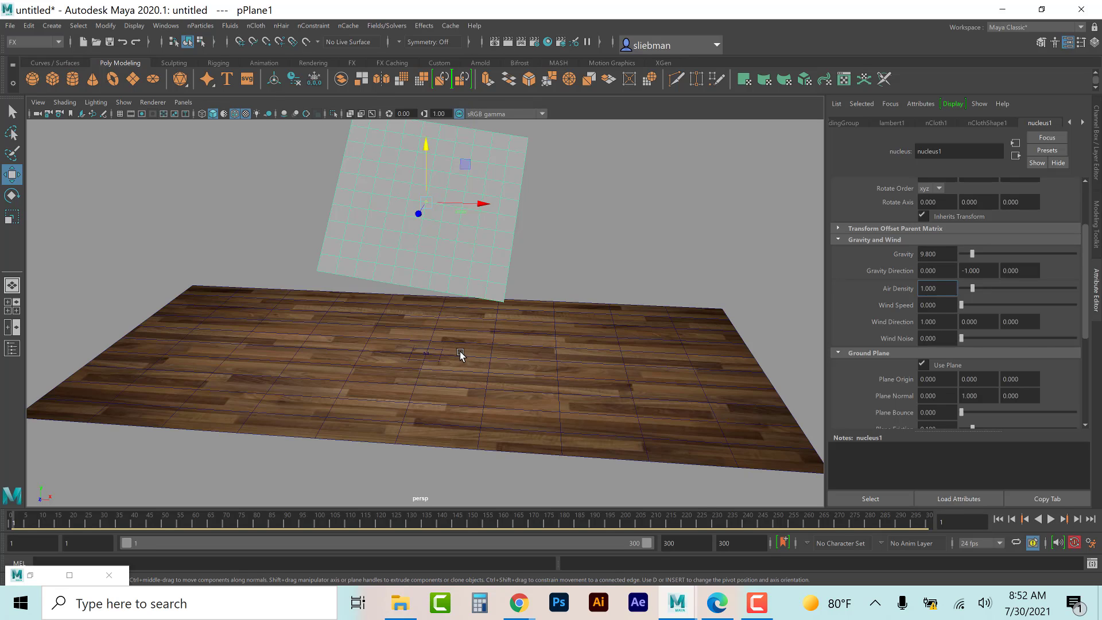
left_click(924, 366)
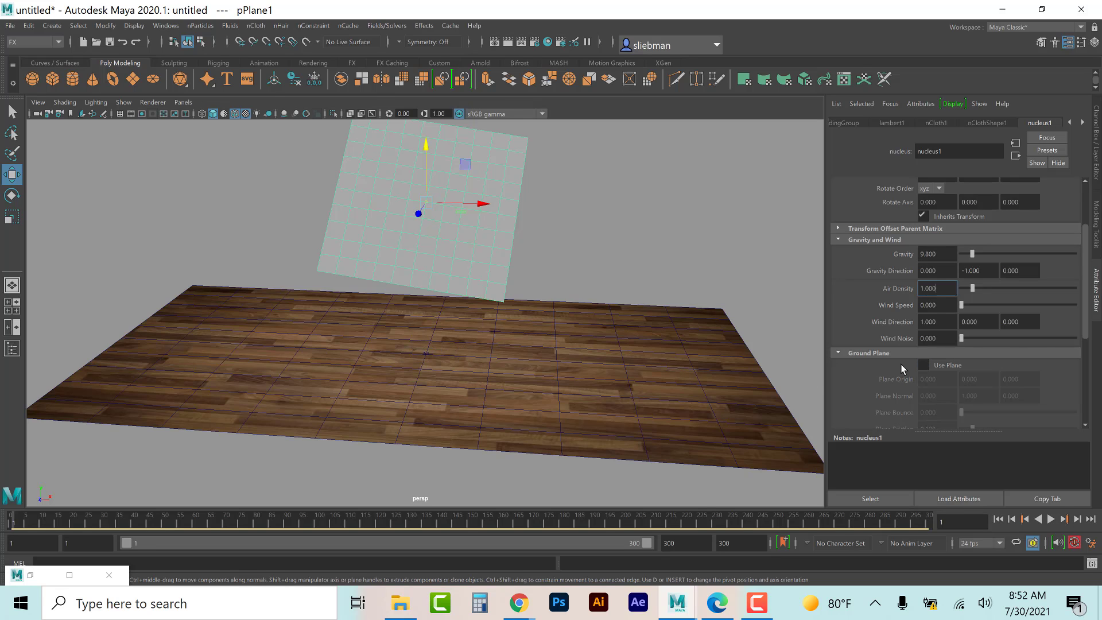
Step: Make the FLOOR plane an nCloth passive collider and reselect the cloth plane
left_click(626, 366)
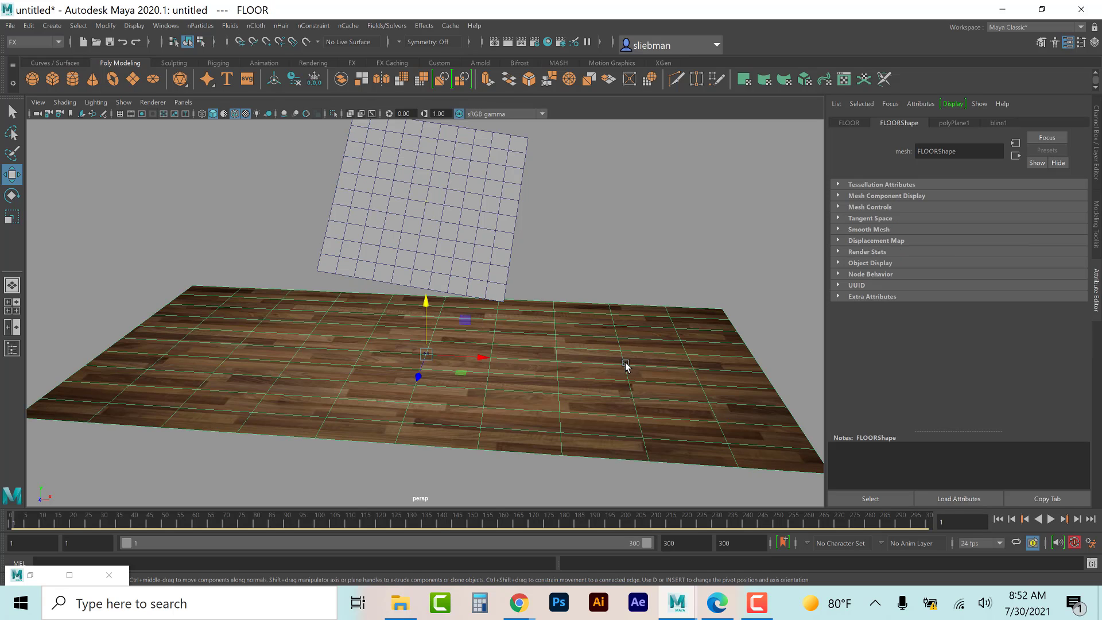
left_click(255, 26)
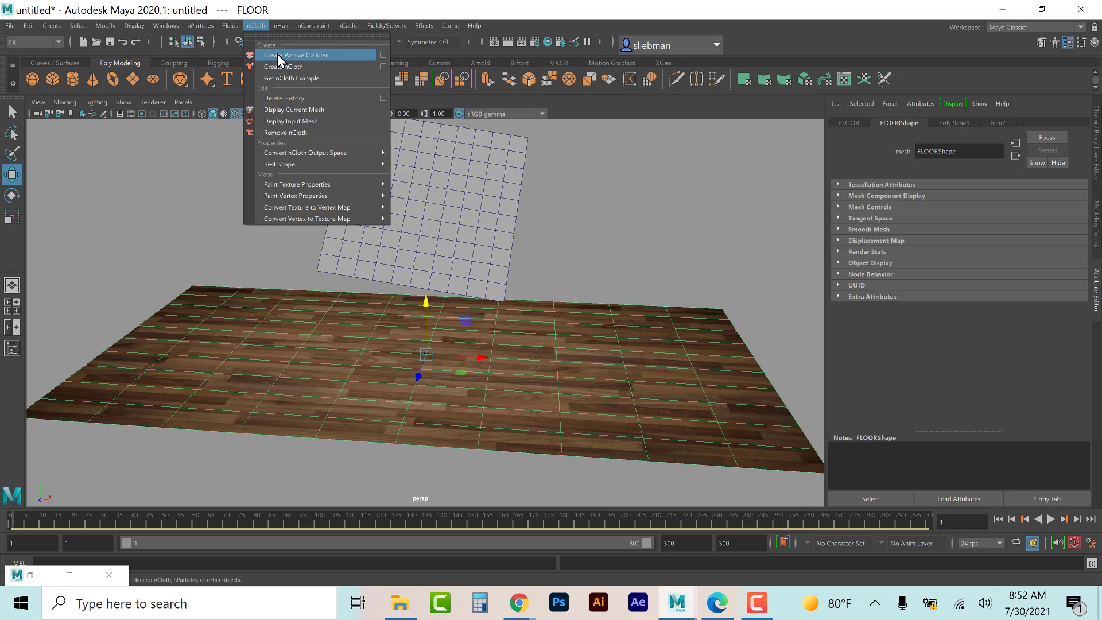
left_click(454, 192)
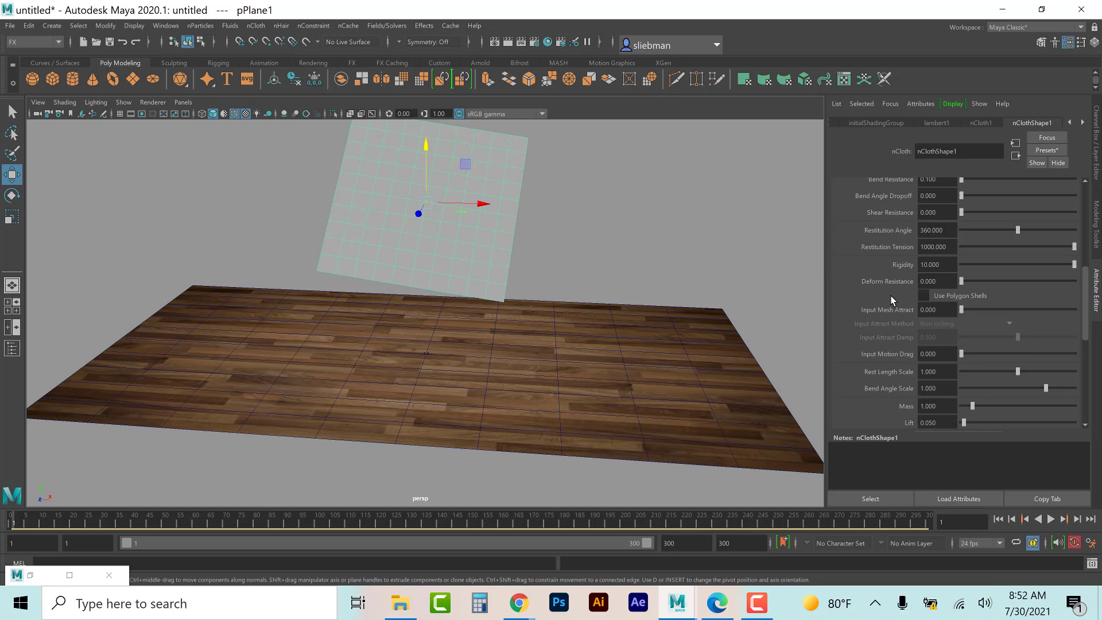
Step: Enable the Use Plane ground option on the nucleus1 solver and reselect the cloth plane
scroll(889, 304, "down", 10)
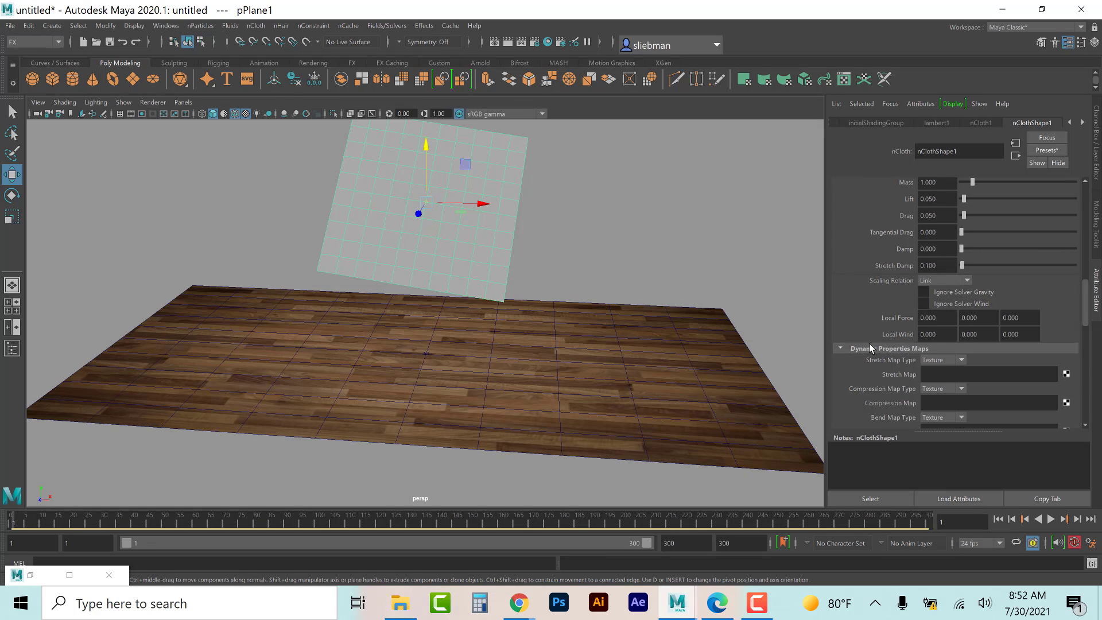
scroll(870, 344, "up", 7)
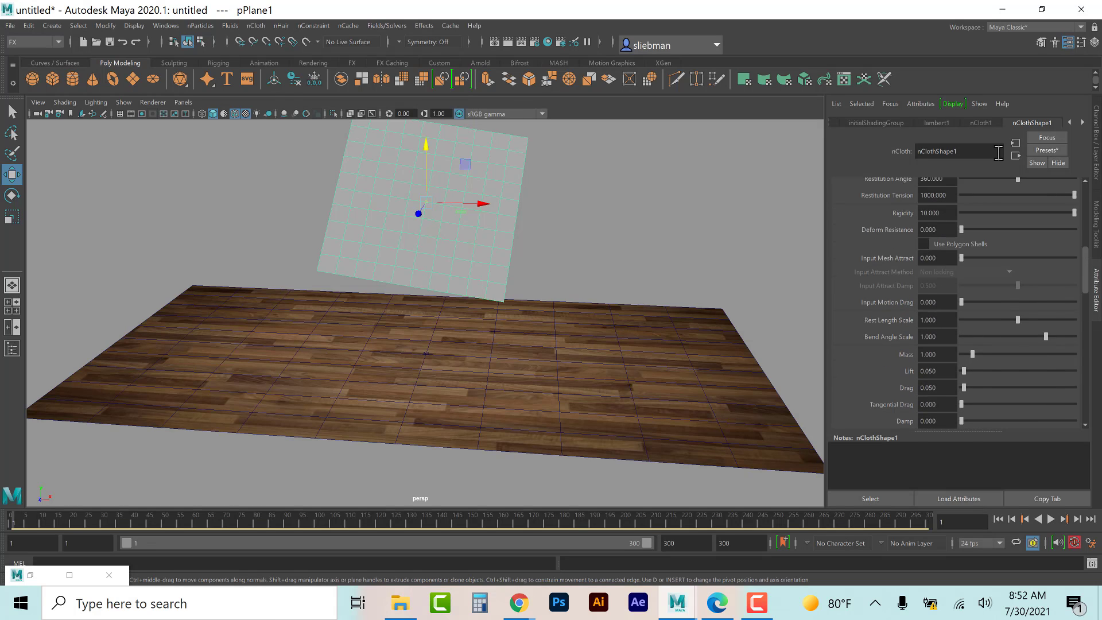
left_click(1083, 122)
left_click(1041, 122)
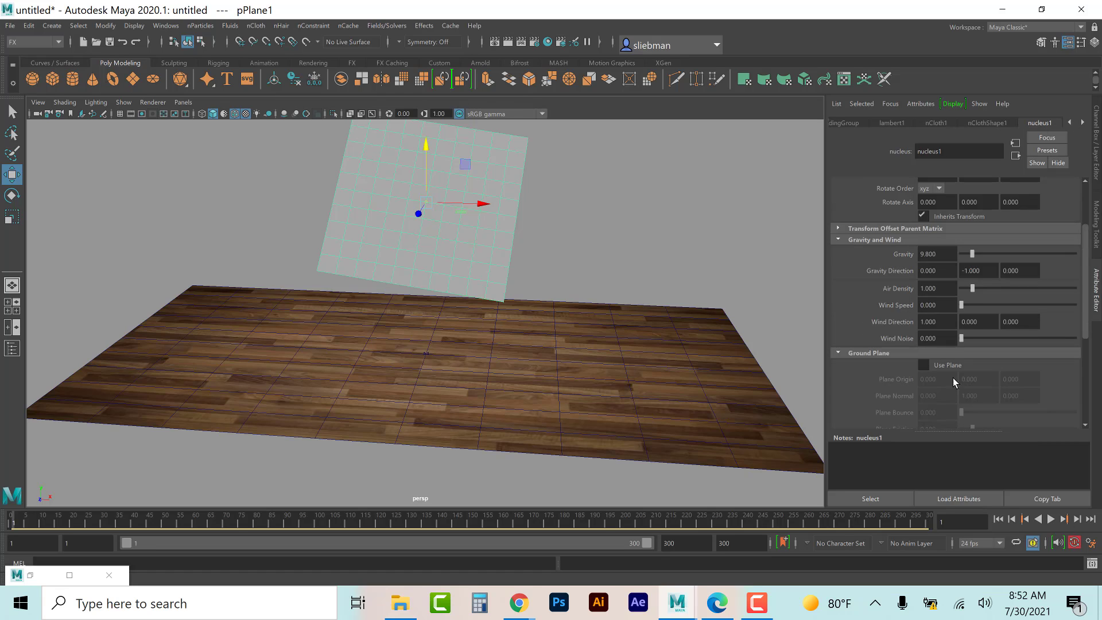
left_click(925, 367)
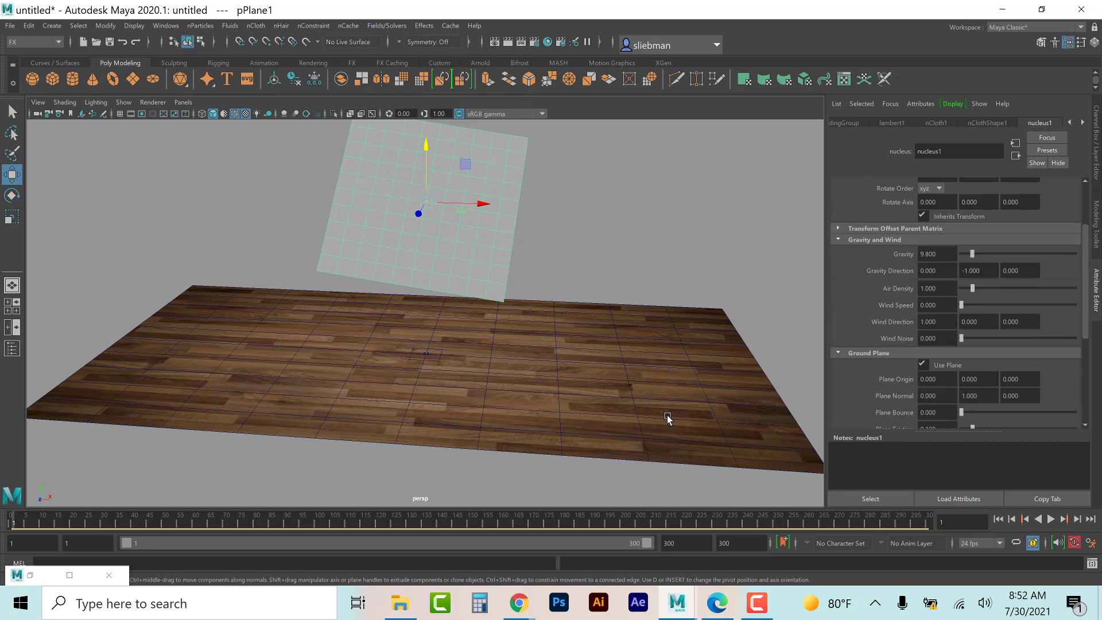
left_click(457, 350)
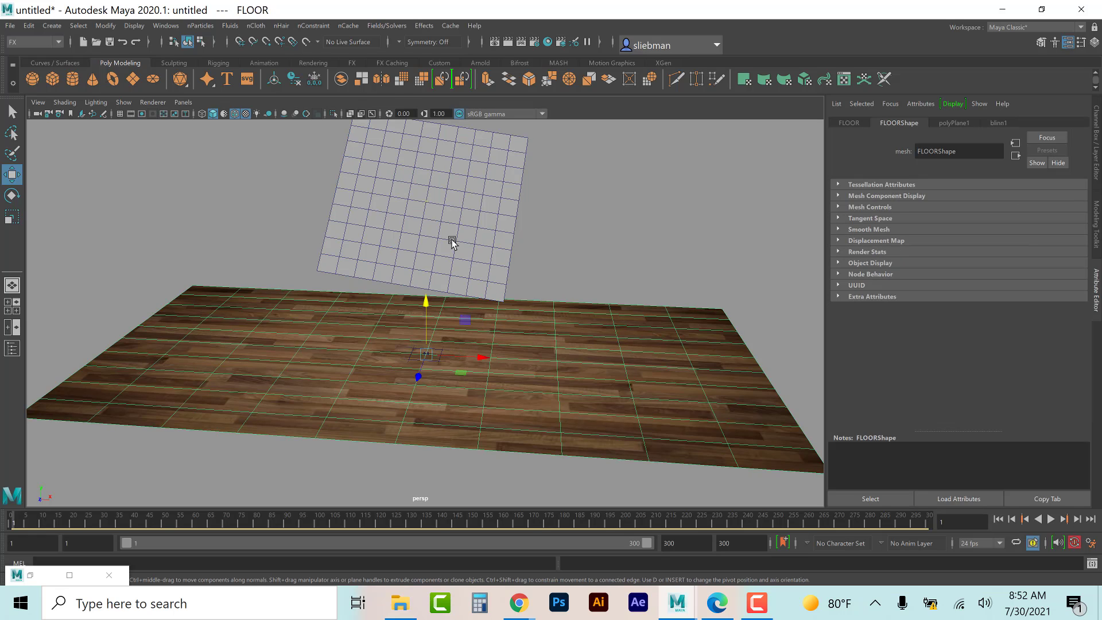
left_click(454, 208)
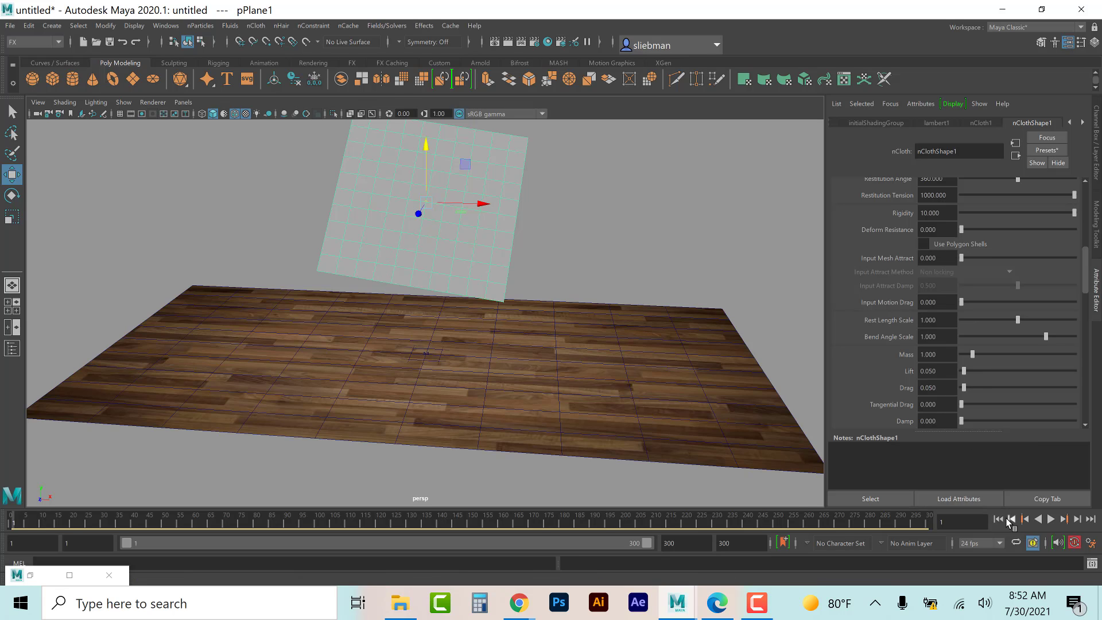
Step: Play the cloth simulation to check how it behaves at Rigidity 10, and return to the first frame
left_click(1052, 519)
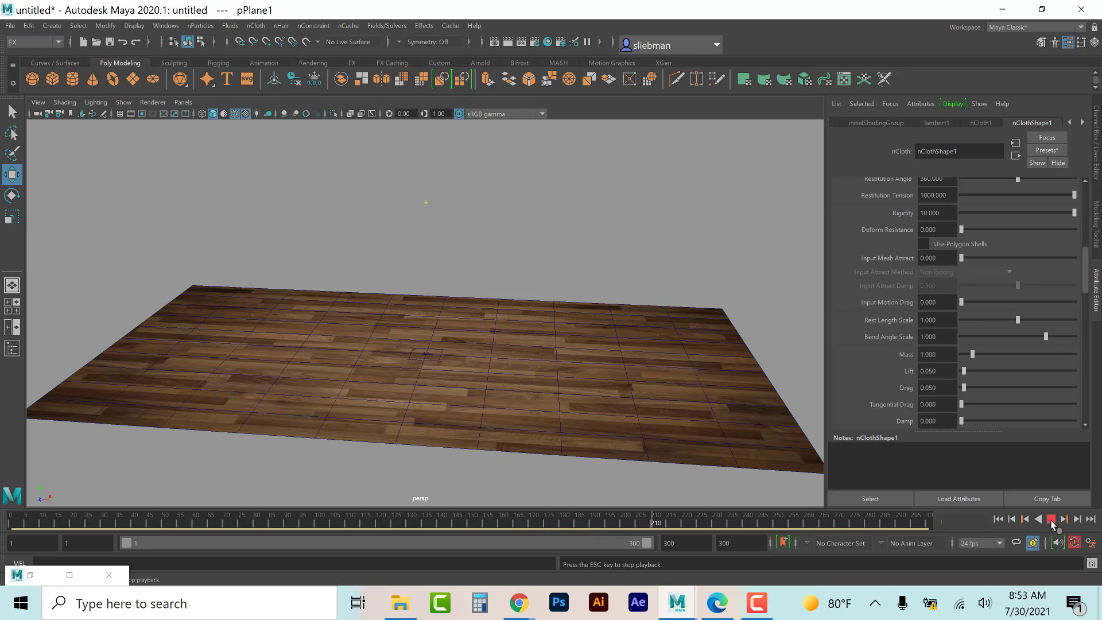
left_click(1051, 520)
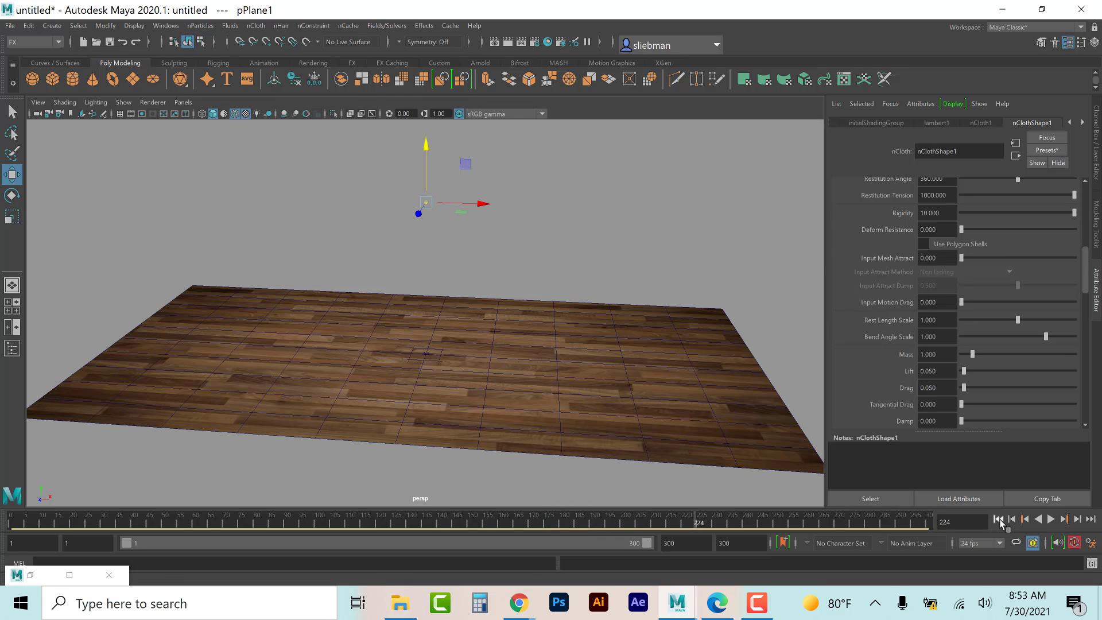
left_click(998, 519)
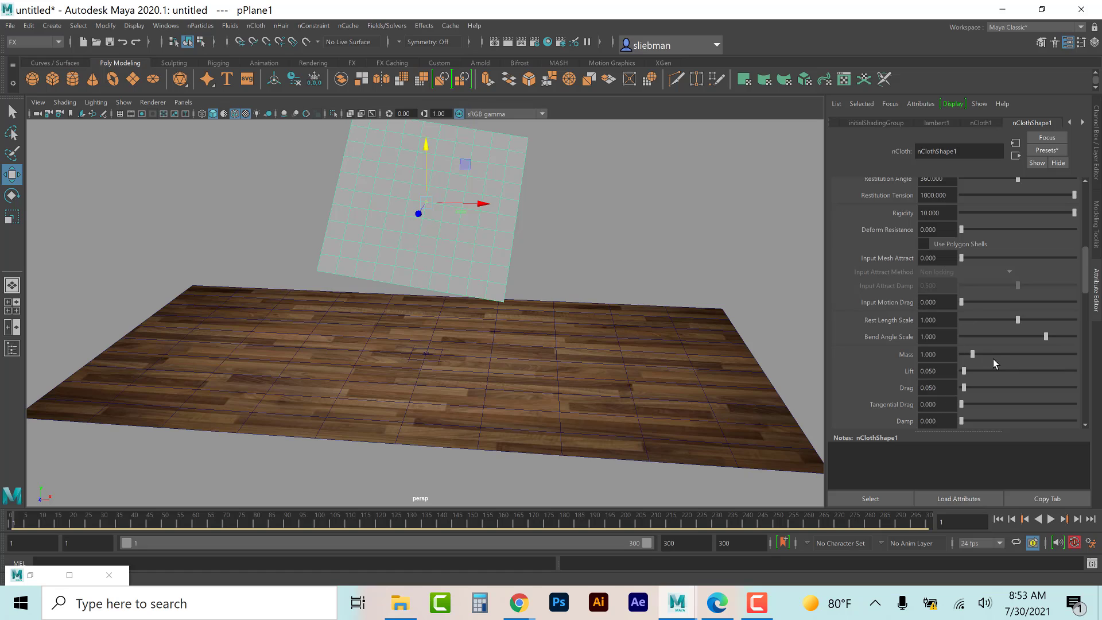
Step: Set the cloth's Mass to 3.529 and its Rigidity to 0 in the Dynamic Properties
scroll(853, 371, "up", 5)
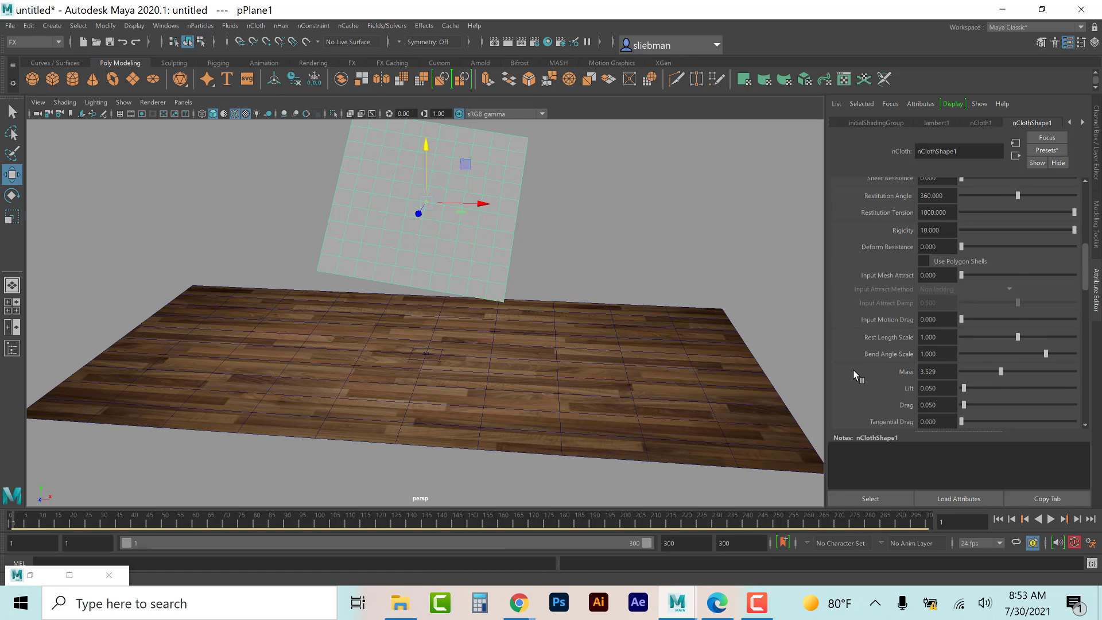
left_click_drag(1034, 298, 959, 299)
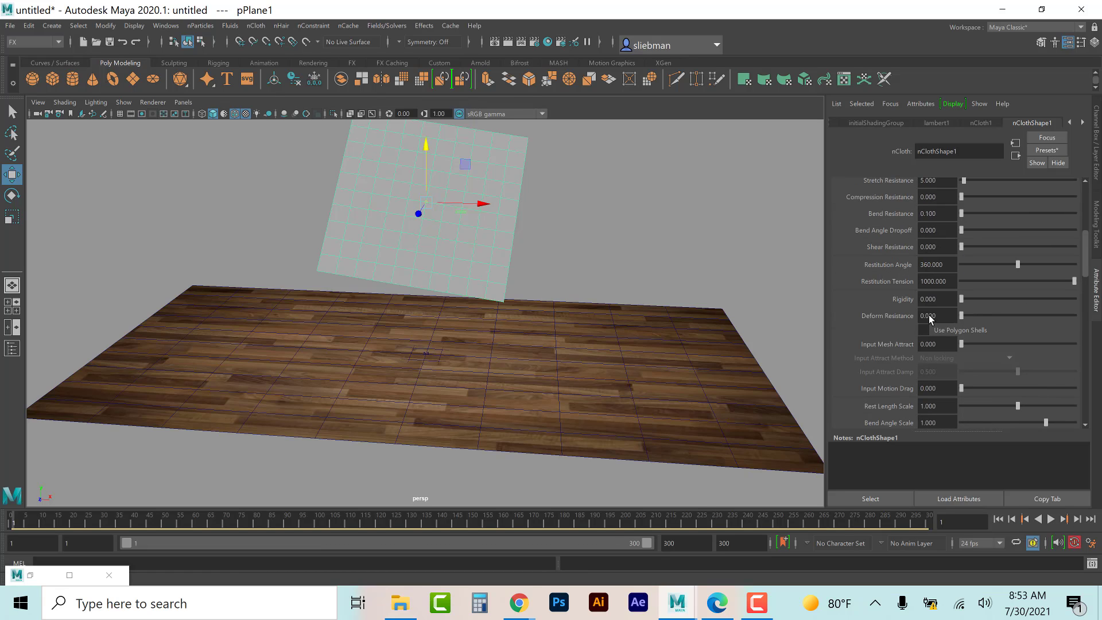
scroll(882, 318, "up", 2)
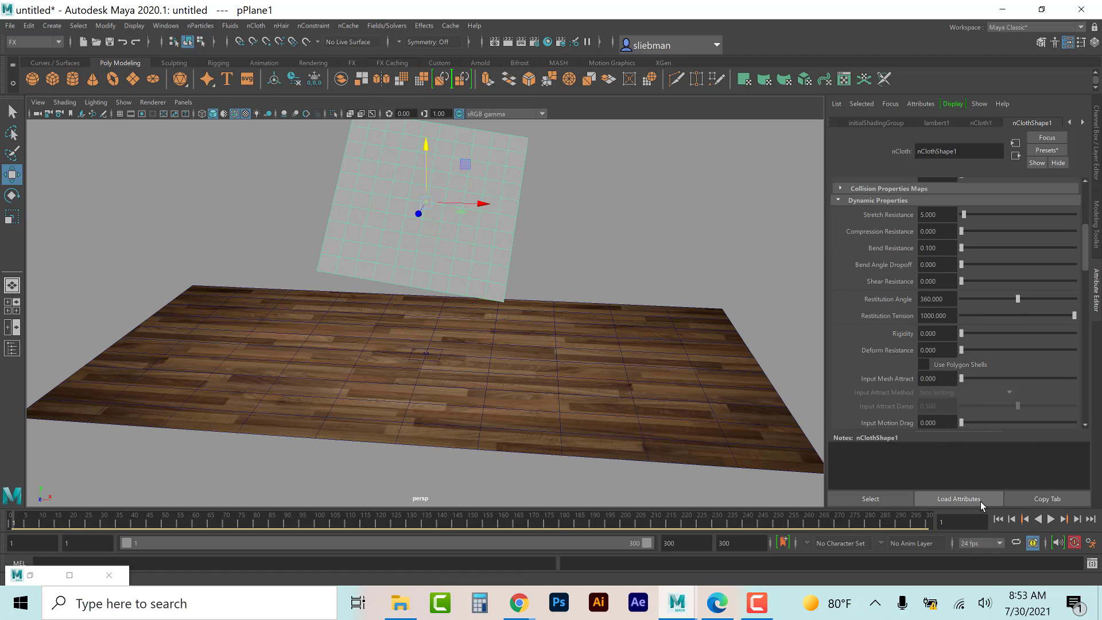
Step: Replay the simulation to check how the softer cloth lands on the floor, and return to frame 1
left_click(1052, 519)
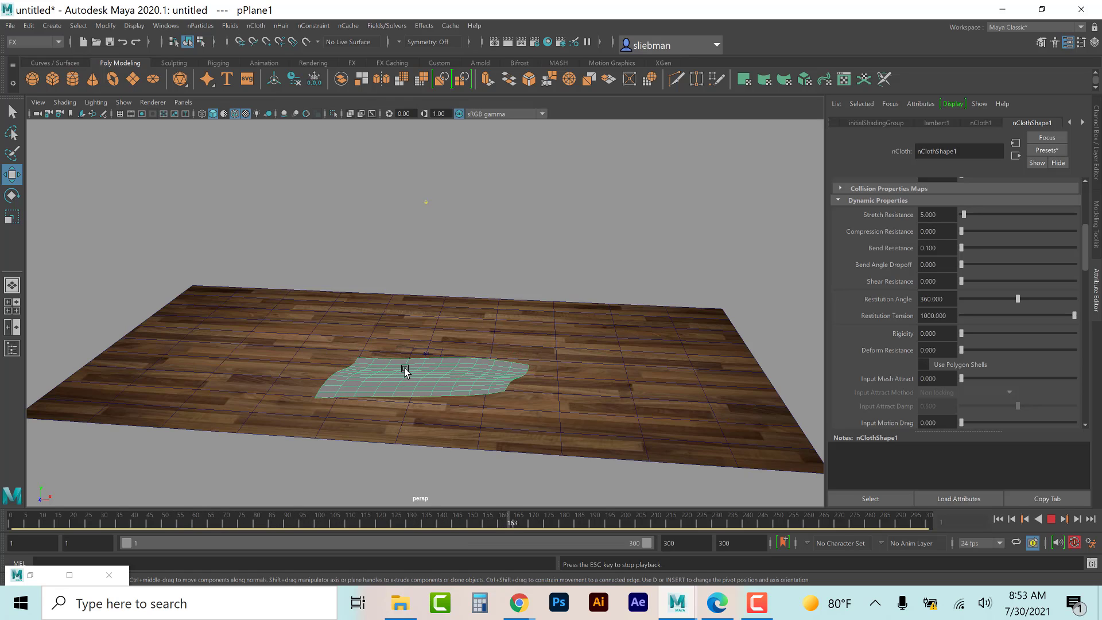
left_click(1000, 519)
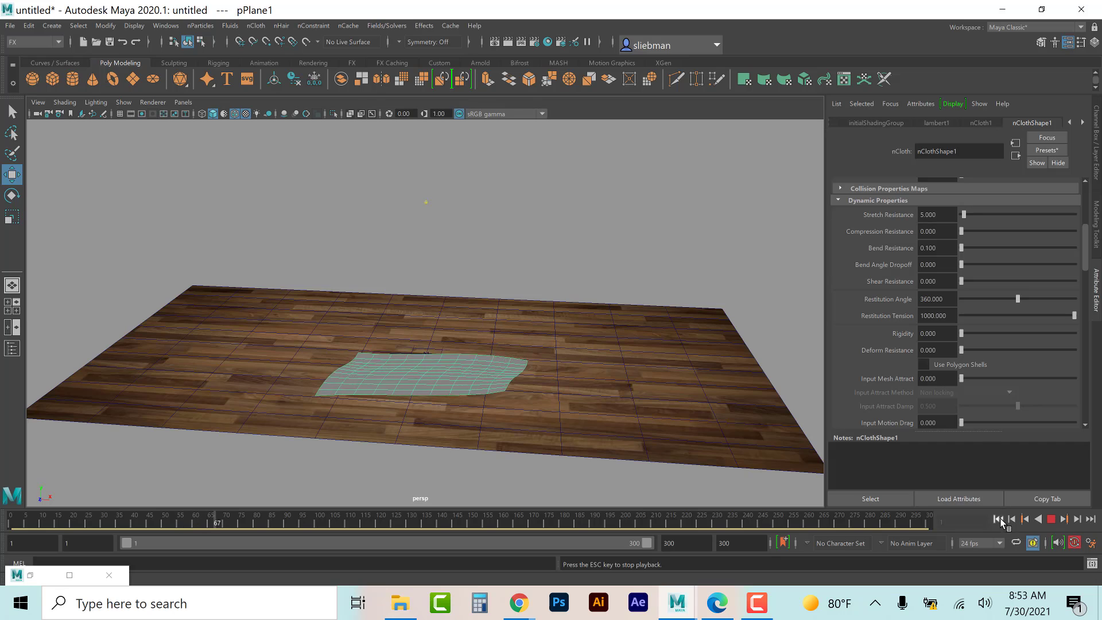
left_click(1001, 519)
left_click(1052, 519)
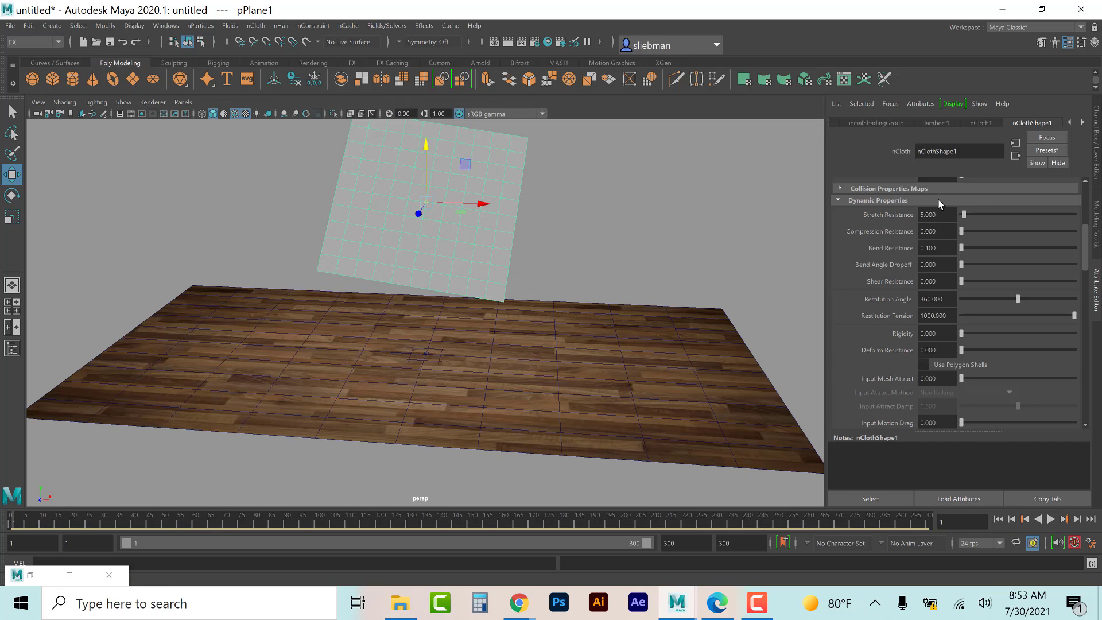
Step: Set the cloth's Stretch Resistance to 2
left_click_drag(947, 217, 914, 219)
type("2")
key("Return")
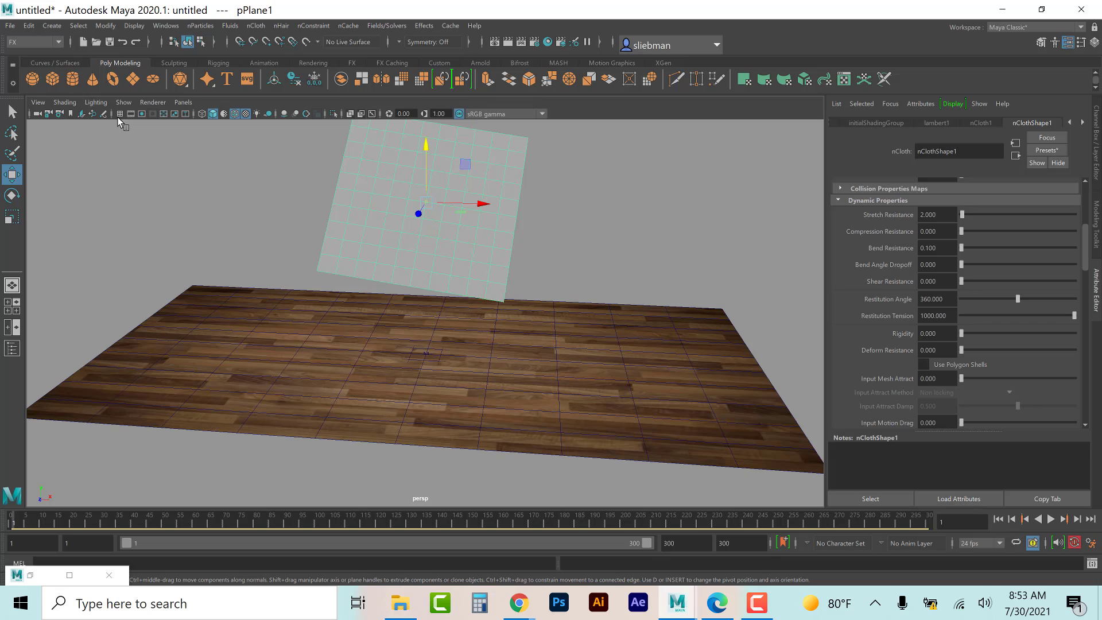
Step: Create a polygon cube, scale it up uniformly, and move it forward along Z and up to sit on the floor
left_click(57, 81)
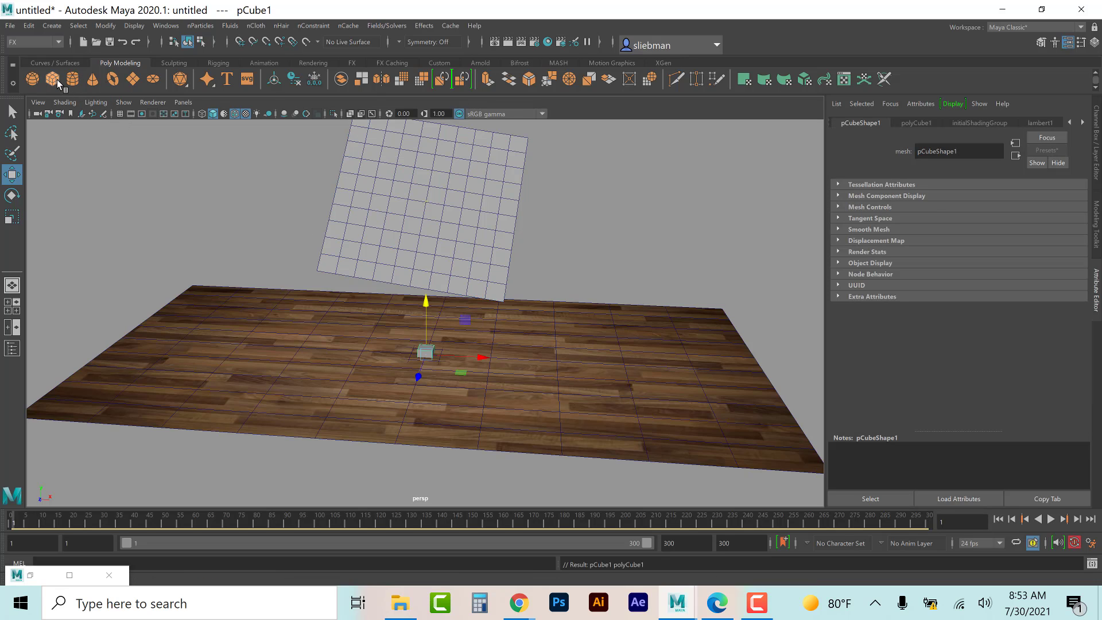
left_click(13, 216)
left_click_drag(430, 354, 458, 345)
key("w")
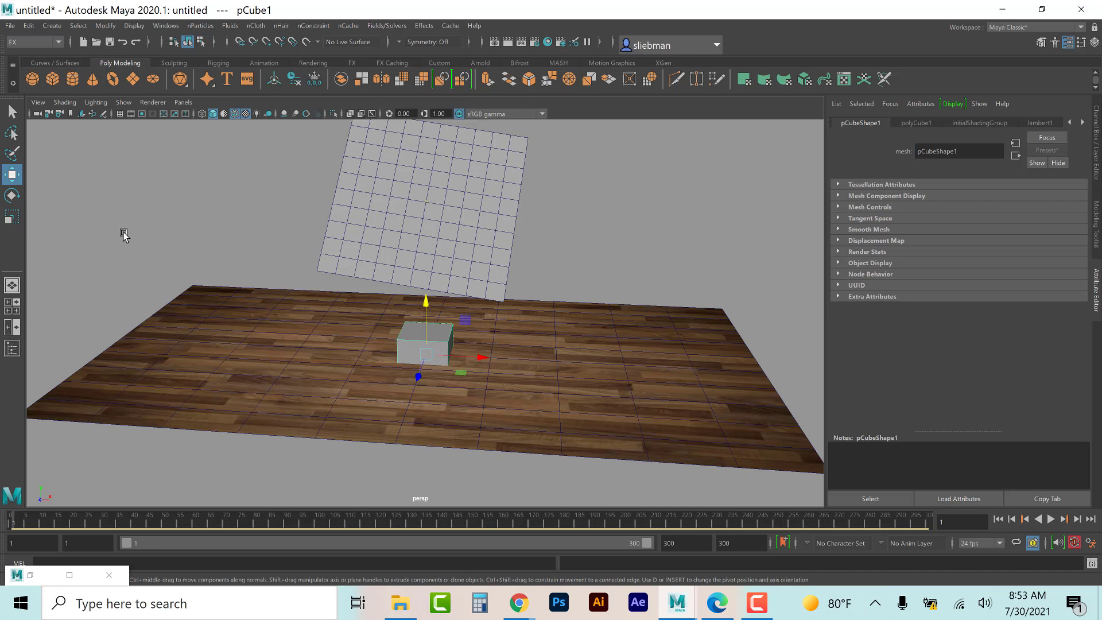
left_click_drag(419, 377, 410, 402)
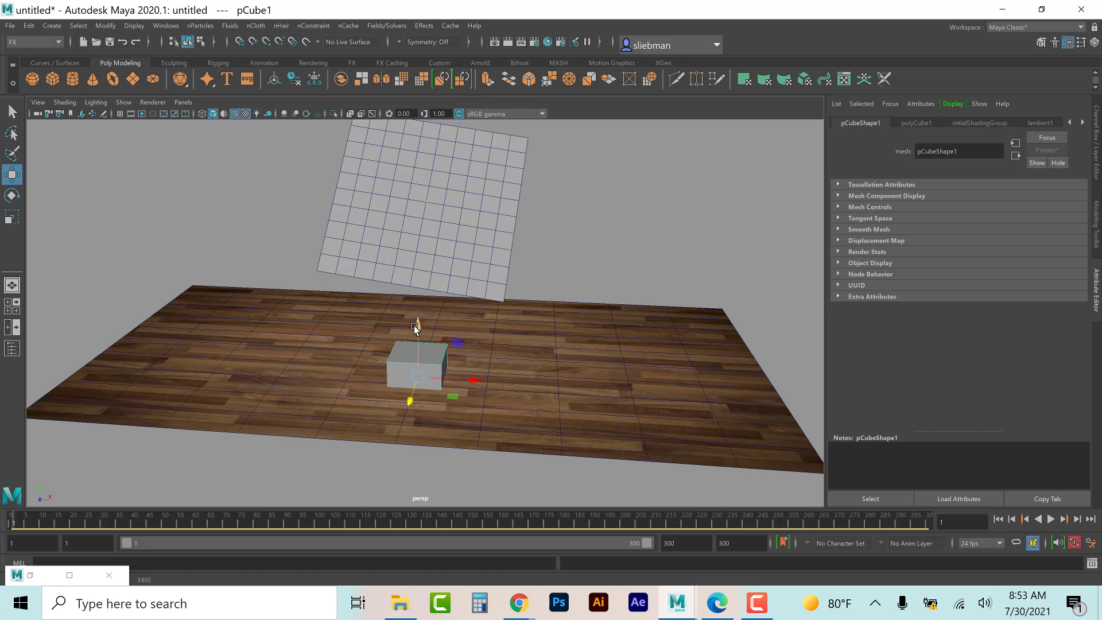
left_click_drag(416, 327, 417, 303)
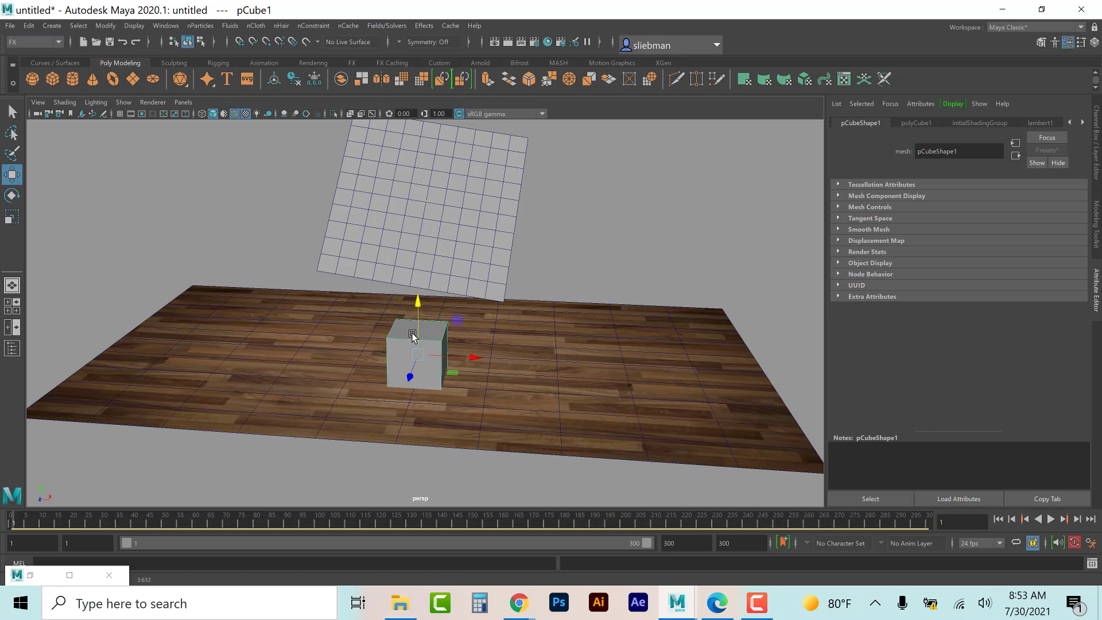
Step: Make the cube an nCloth passive collider with Friction 0.558 and Stickiness 0.325
left_click(257, 26)
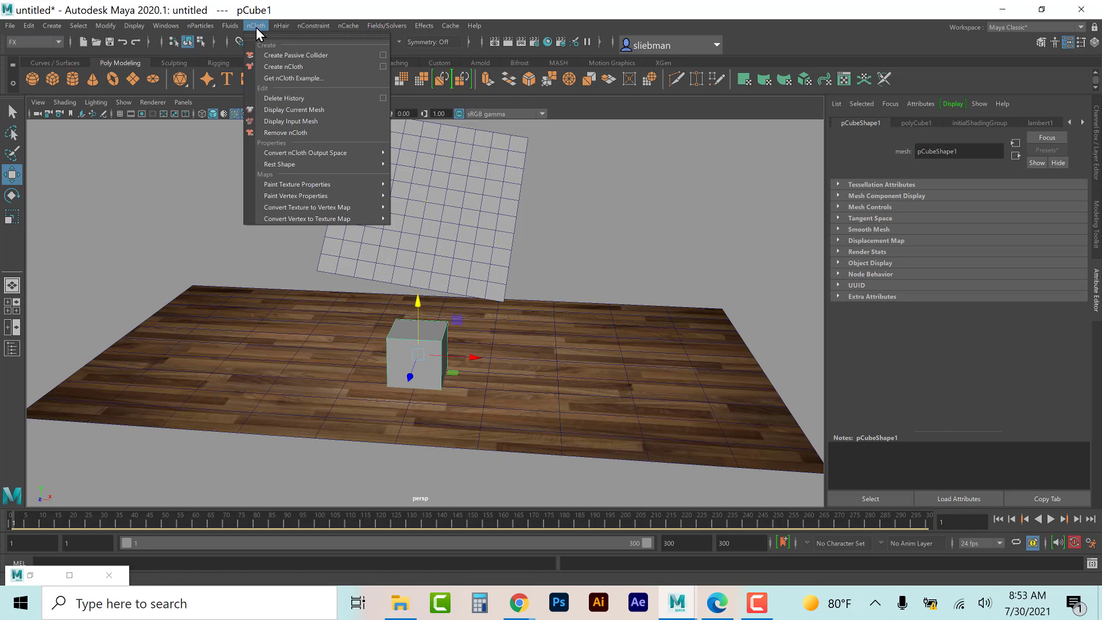
left_click(274, 55)
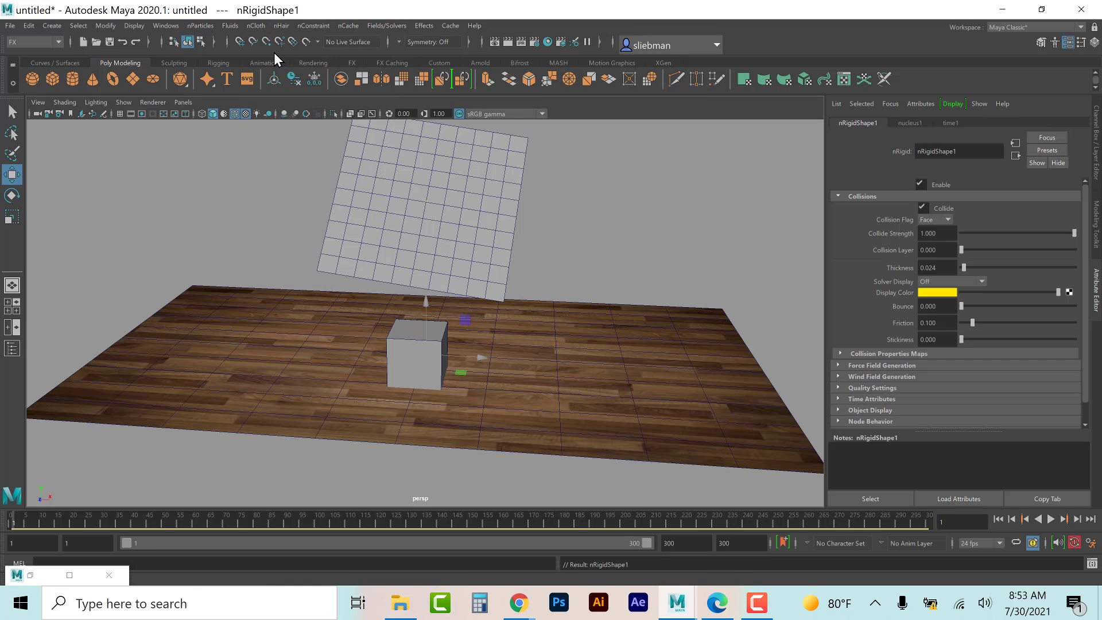
left_click_drag(973, 322, 1013, 333)
left_click(979, 338)
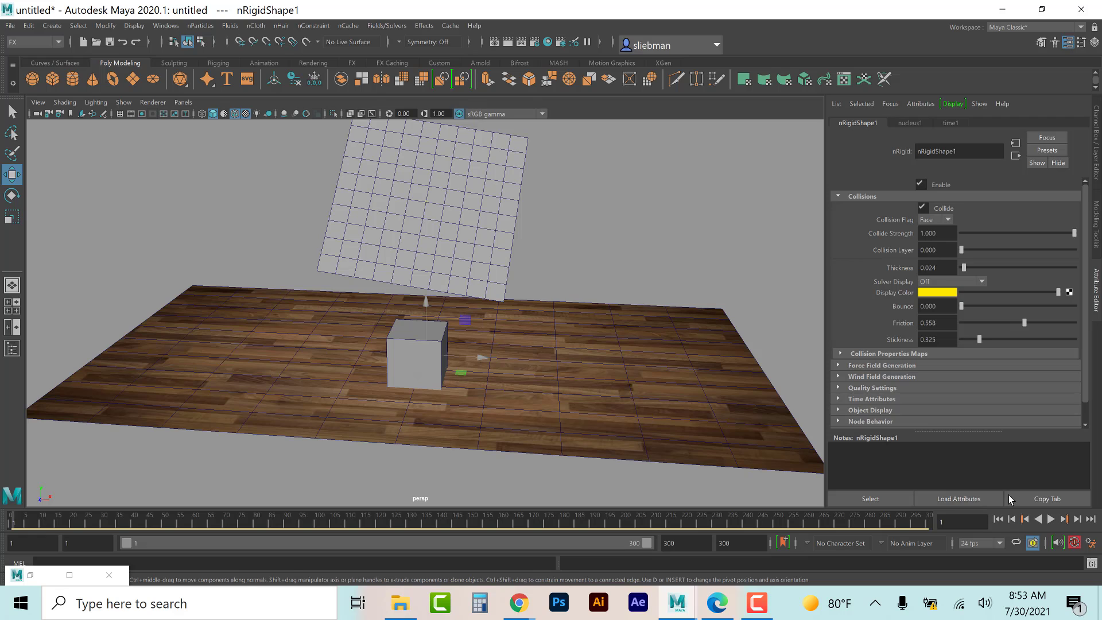
Step: Preview the simulation with the cube as a collider and return to the first frame
left_click(1052, 521)
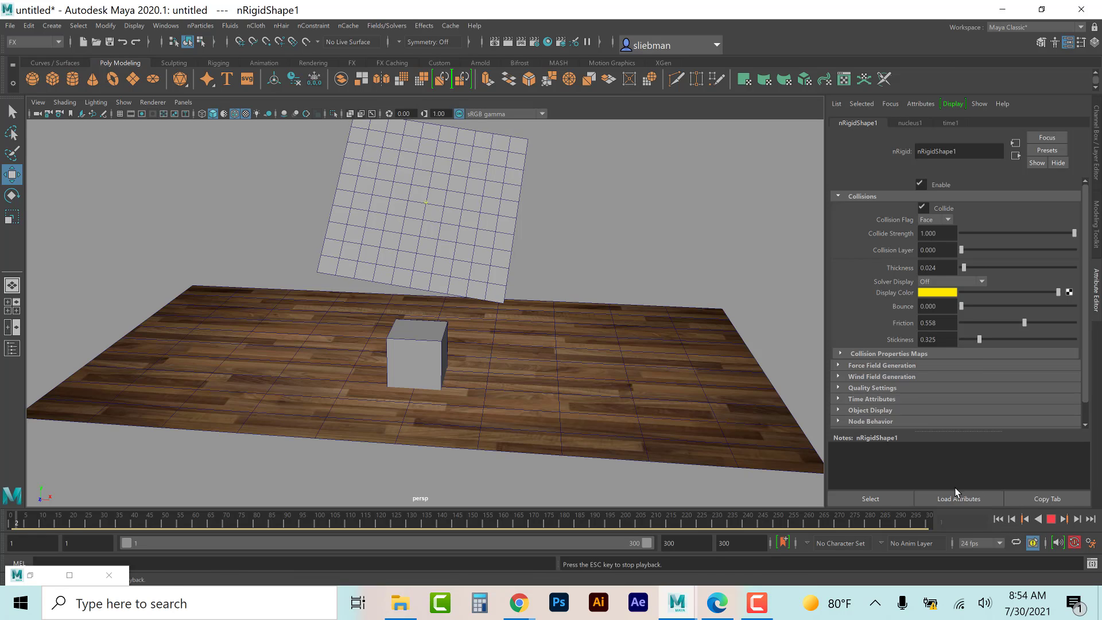
left_click(1051, 519)
left_click(999, 519)
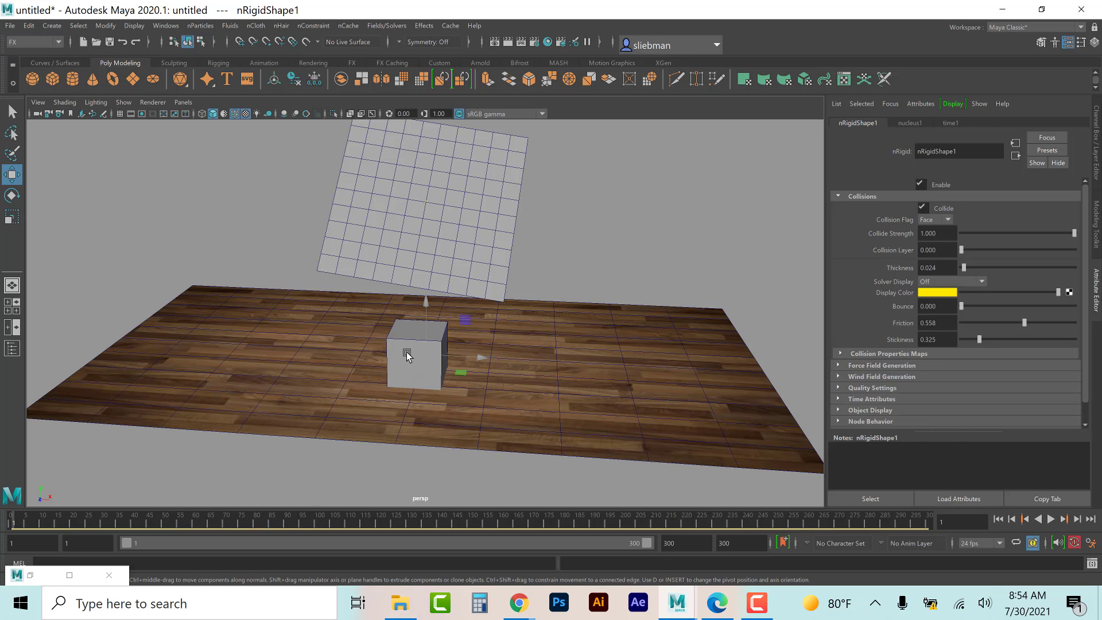
Step: Move the cube back along Z beneath the cloth plane, and test the drape by playing the simulation from frame 1
left_click(406, 352)
left_click_drag(413, 370, 422, 356)
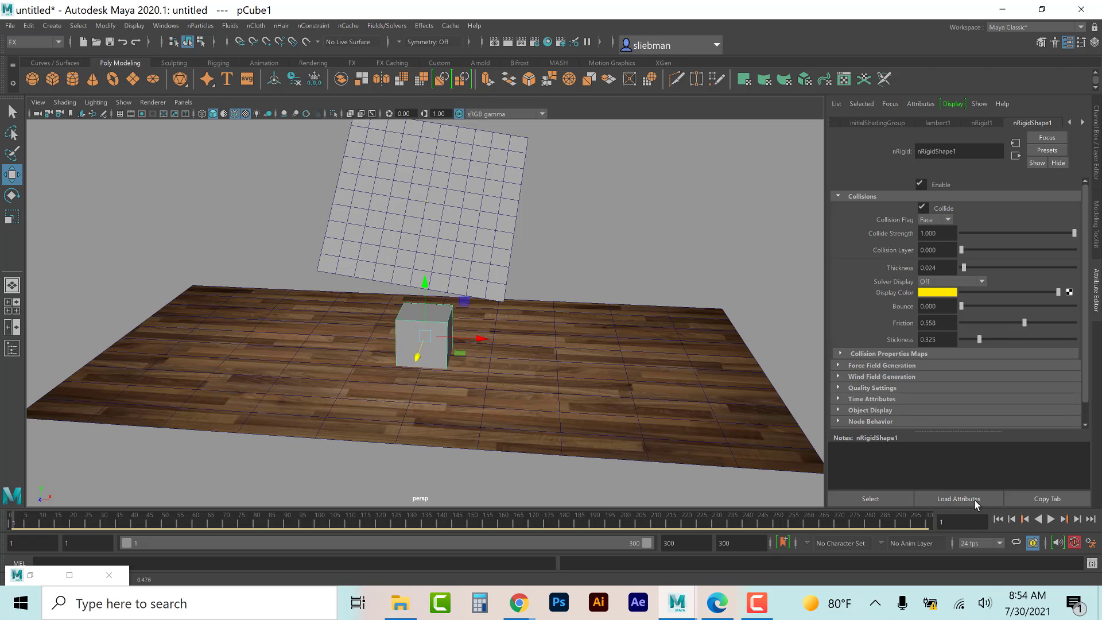
left_click(1051, 519)
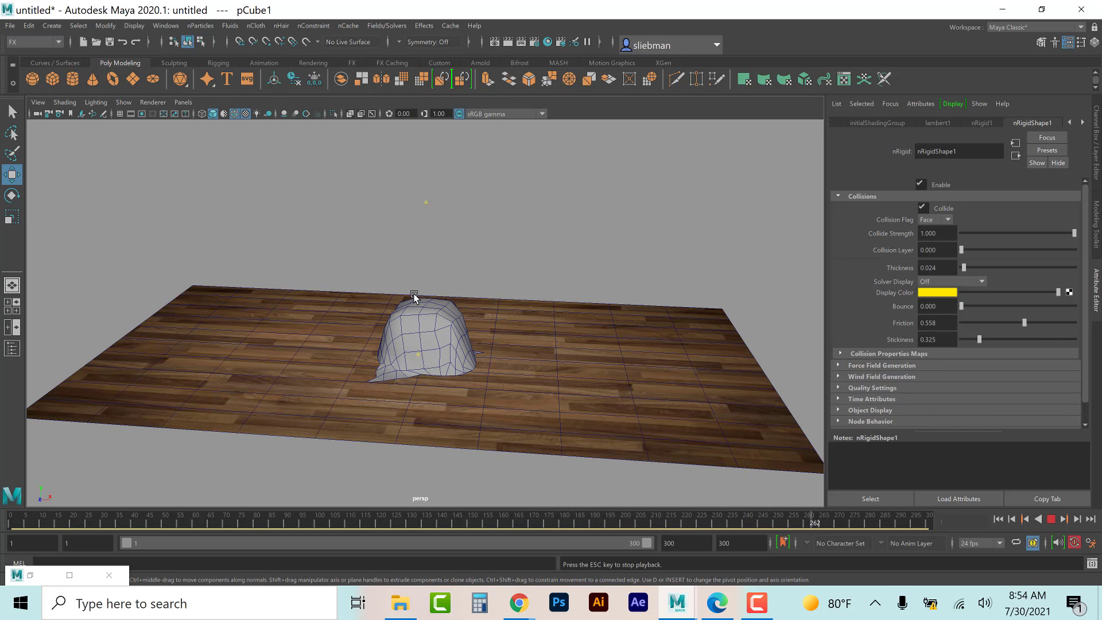
left_click(1051, 520)
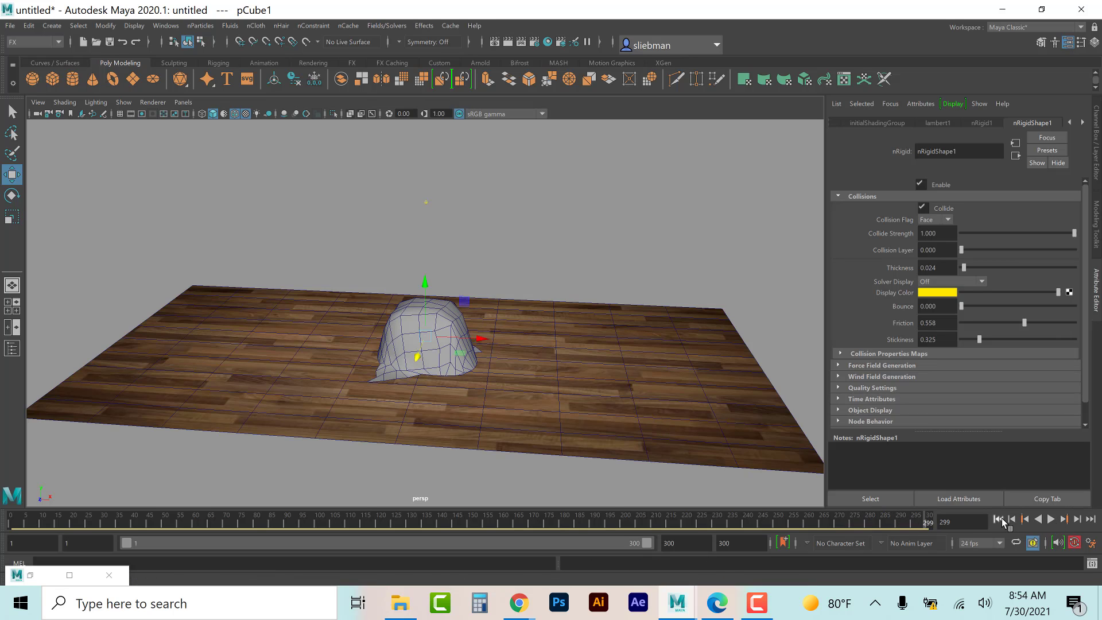
left_click(999, 519)
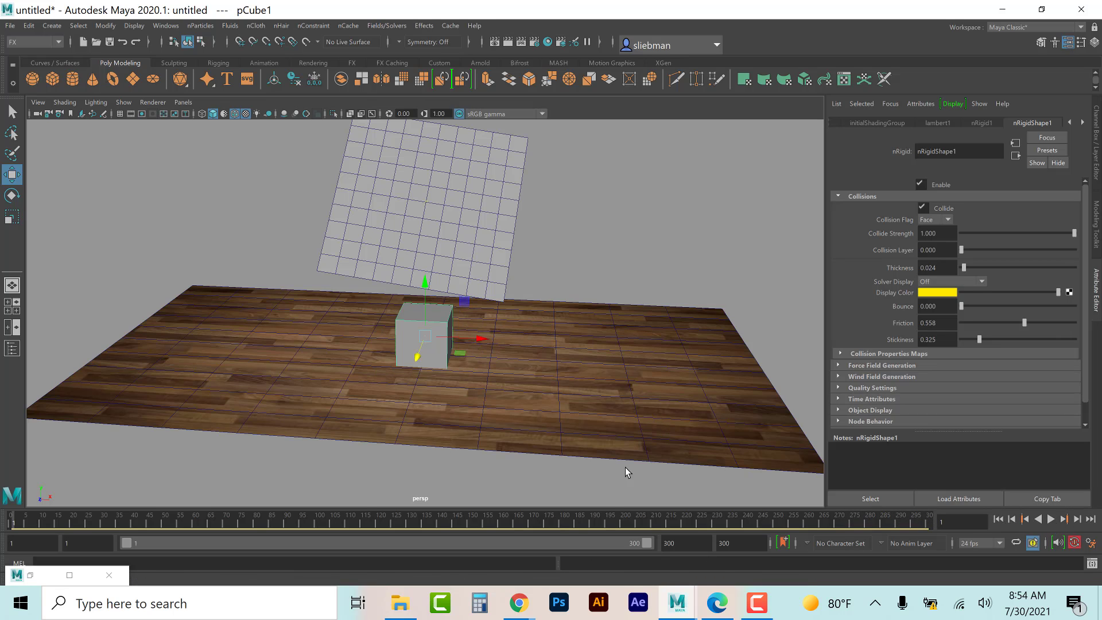
Step: Run the simulation to frame 66, stop it there, and select the cloth draped over the cube
left_click(1052, 520)
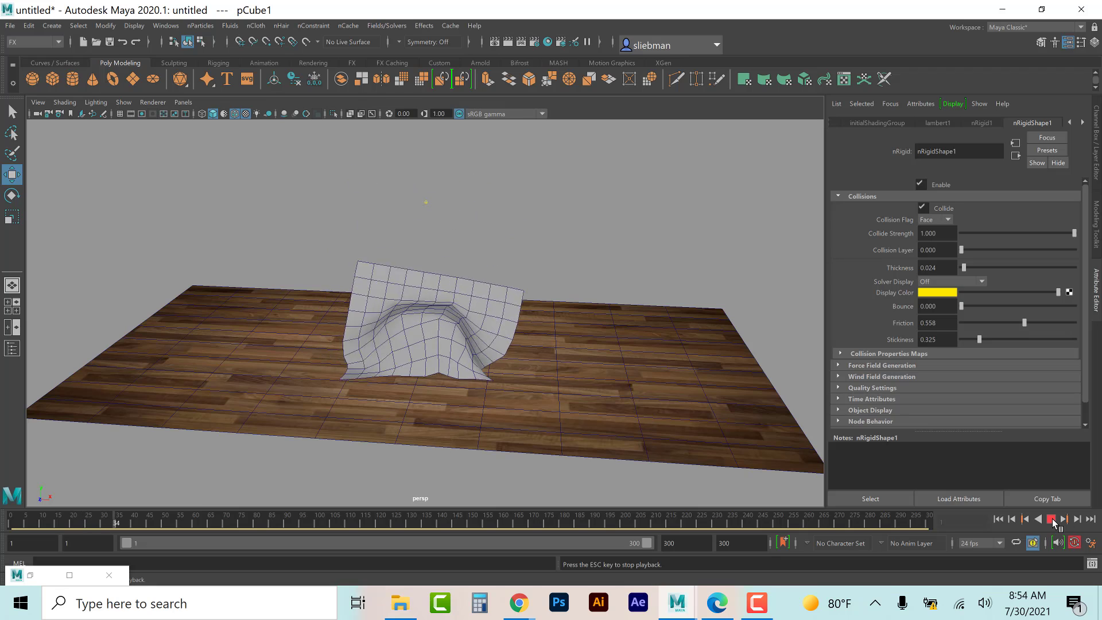
left_click(1052, 519)
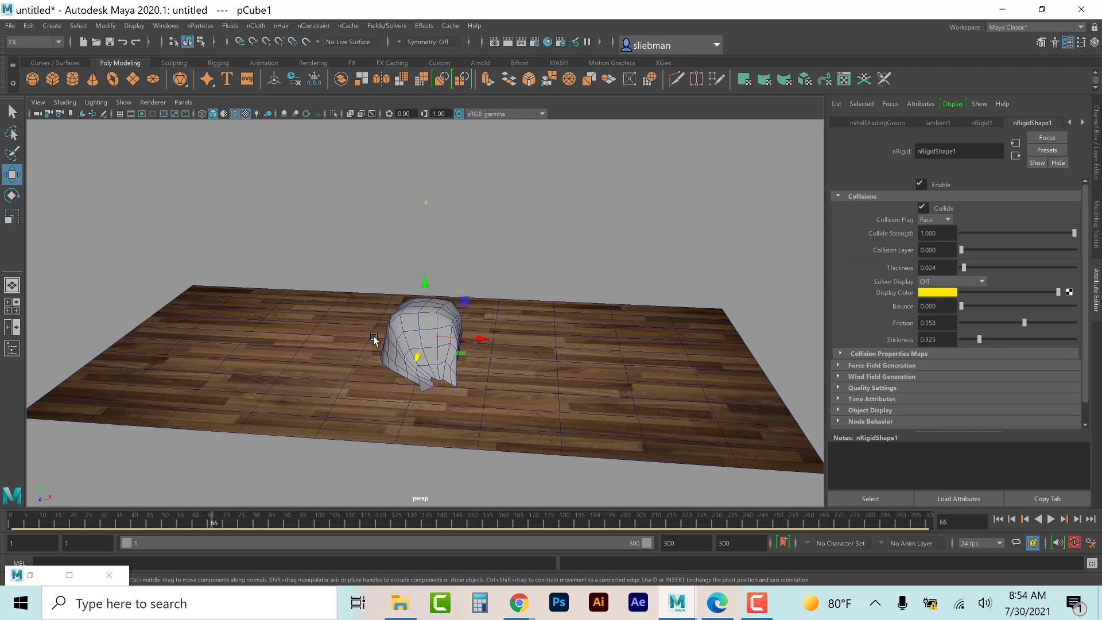
left_click(409, 322)
left_click(394, 329)
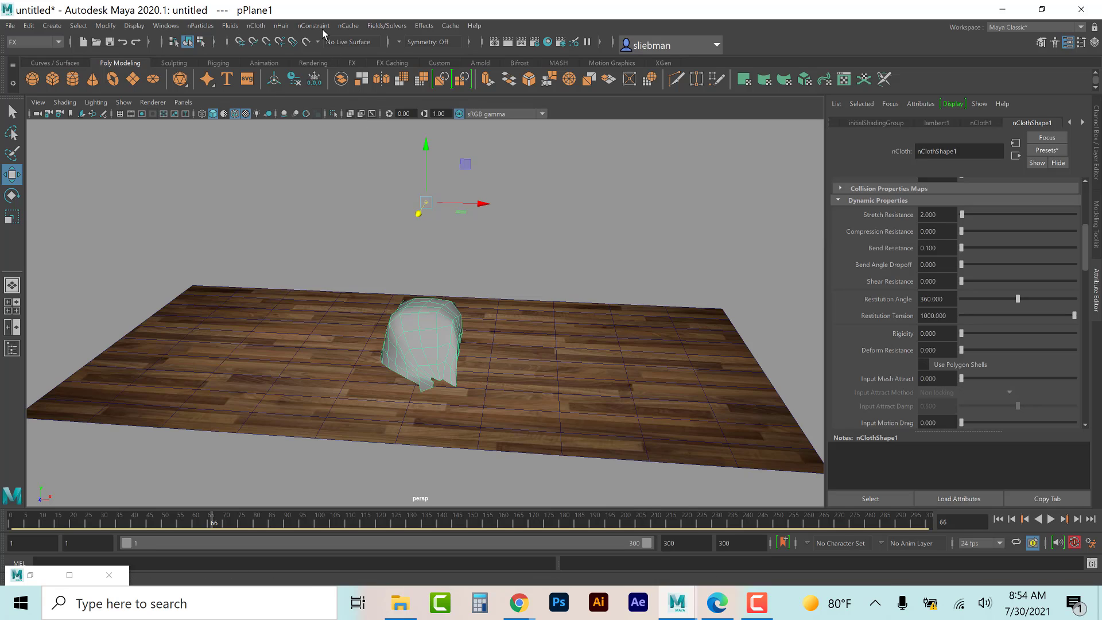
Step: Try to store the draped cloth's current shape using the fluid Set Initial State command
left_click(347, 26)
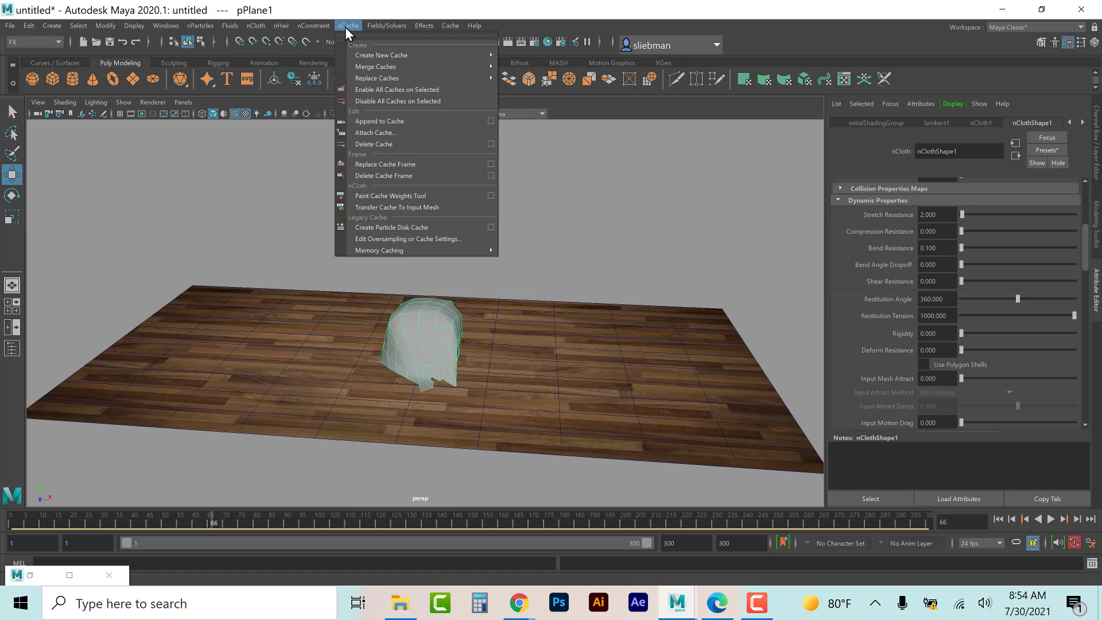
mouse_move(322, 24)
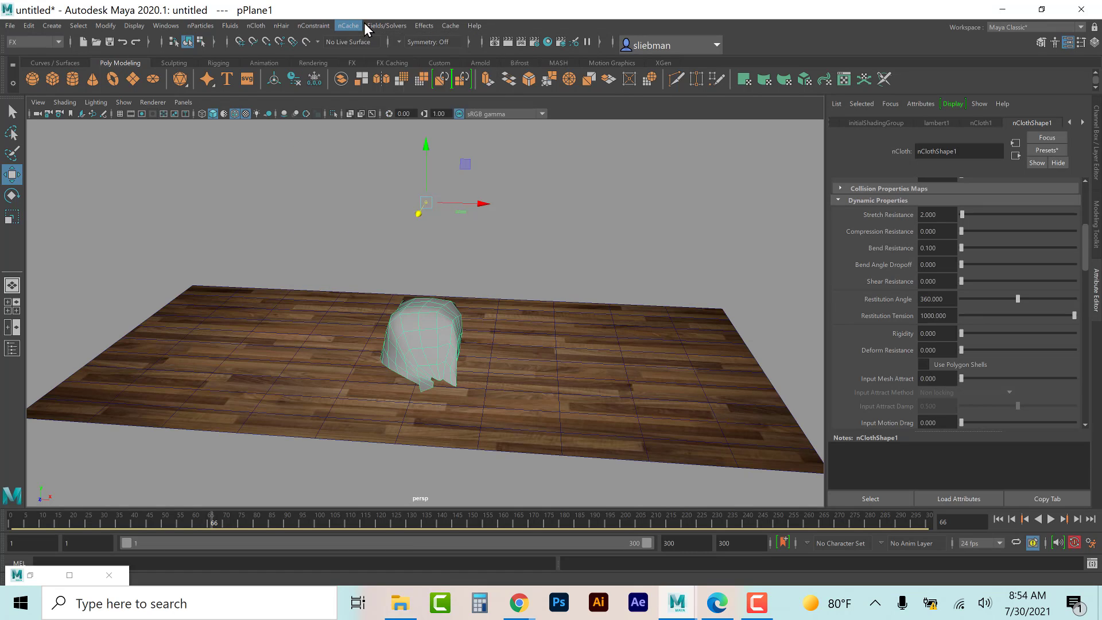
mouse_move(370, 24)
mouse_move(402, 229)
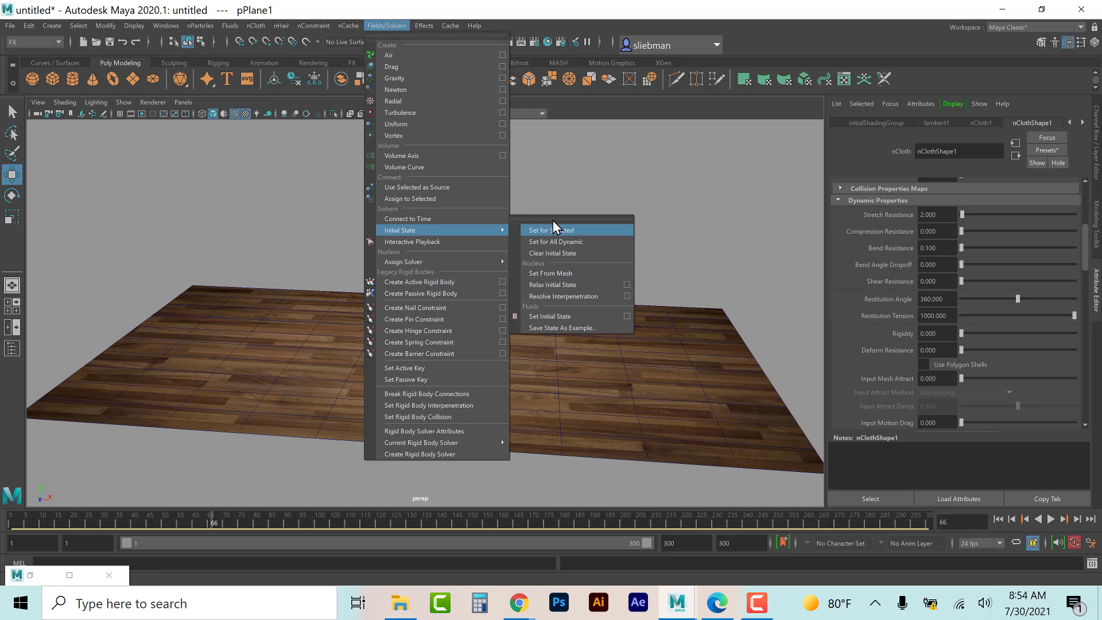
left_click(577, 317)
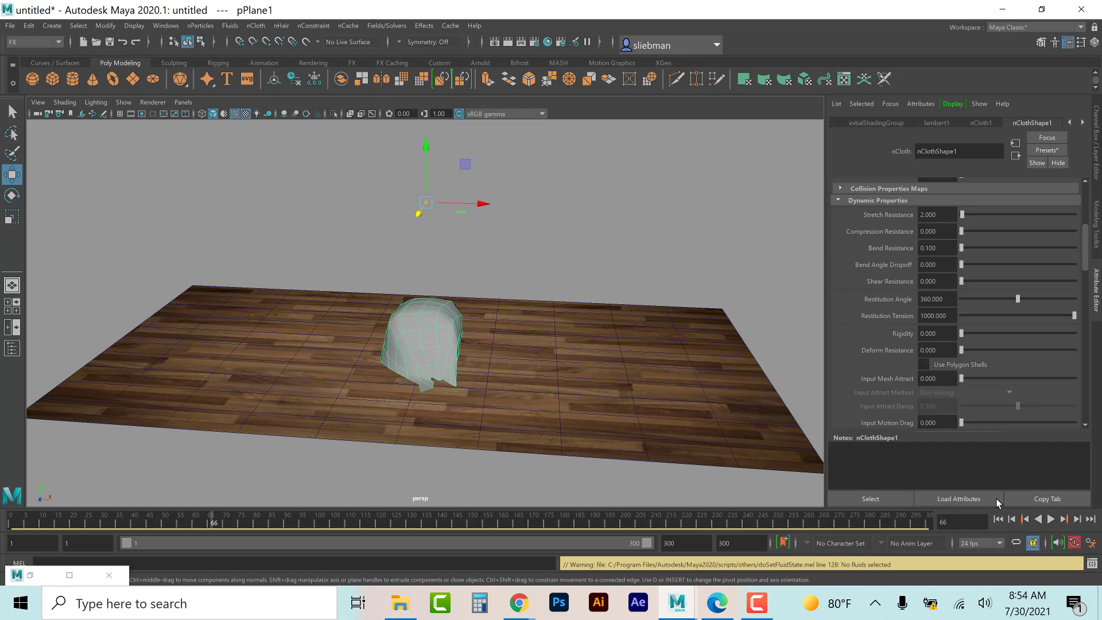
Step: Play the simulation onward from frame 66, stop it, and return to the first frame to check the cloth's start shape
left_click(1051, 519)
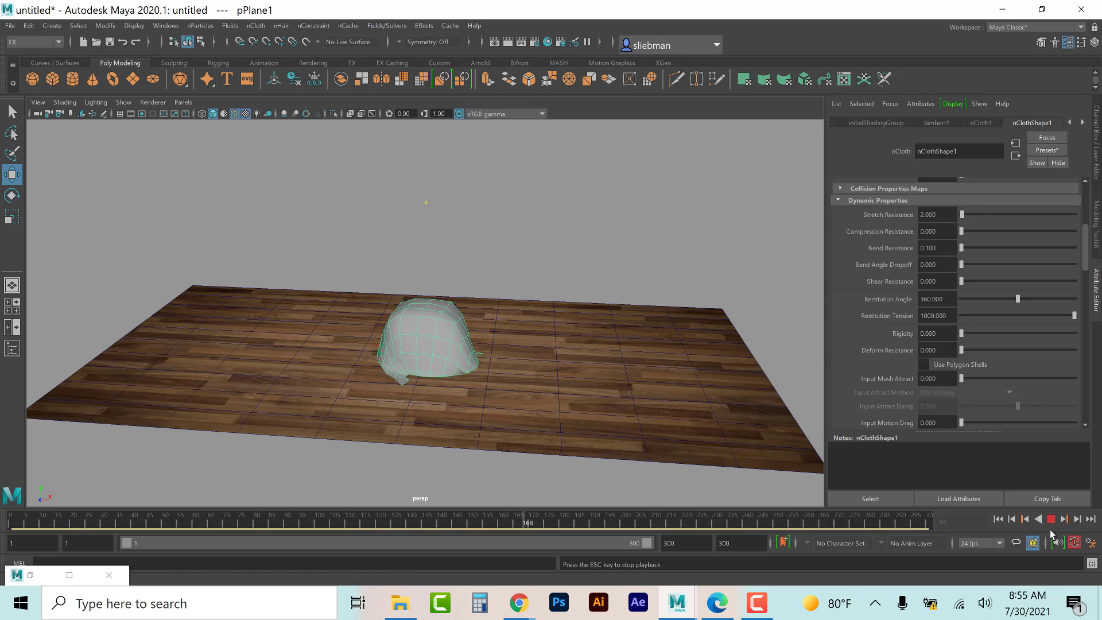
left_click(1051, 520)
left_click(999, 520)
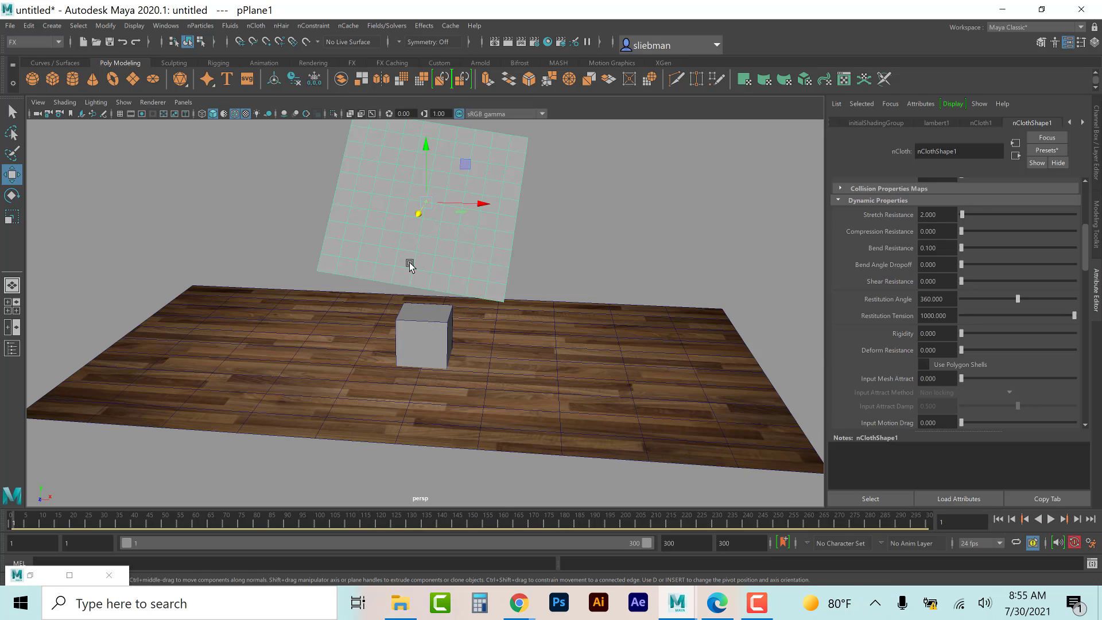
Step: Run the simulation to frame 53, set the draped cloth's initial state for the selected object, and return to the first frame
left_click(1051, 520)
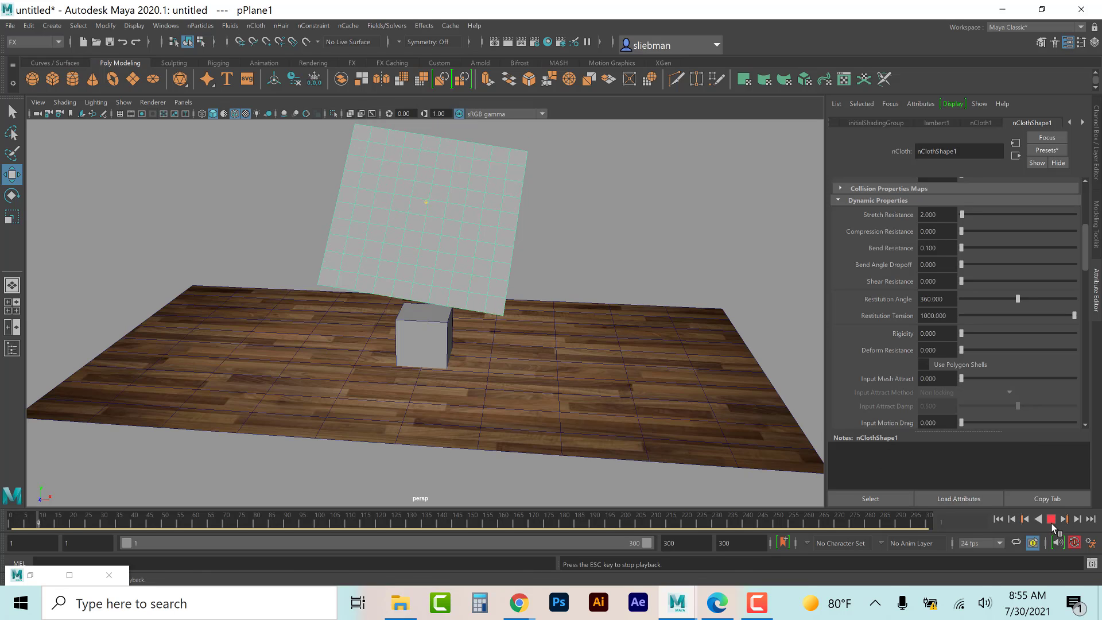
key("Escape")
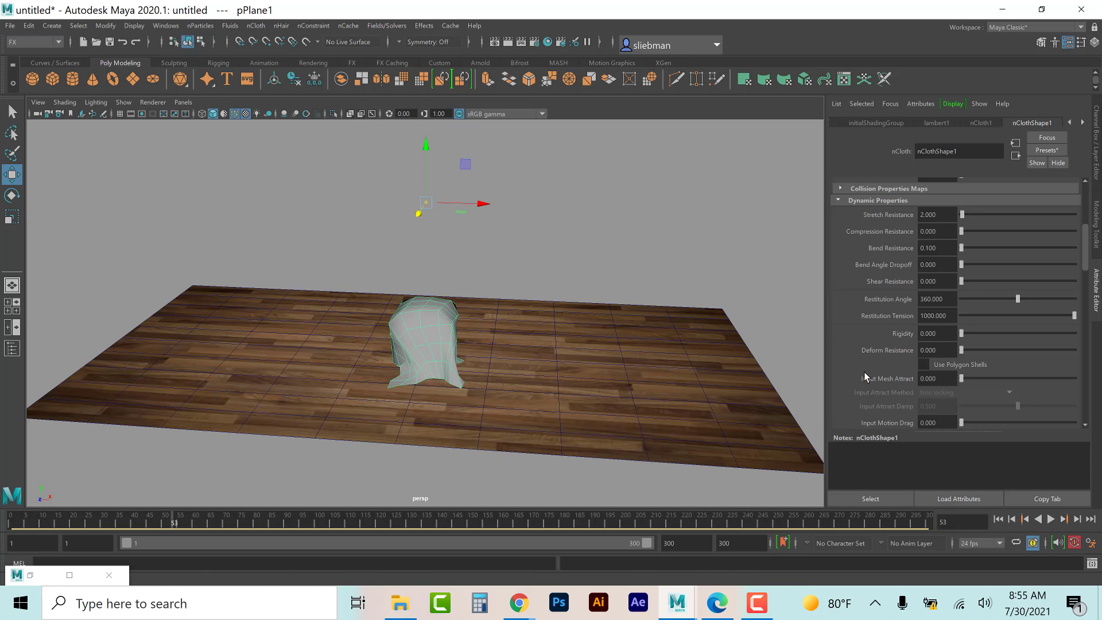
left_click(625, 246)
left_click(422, 309)
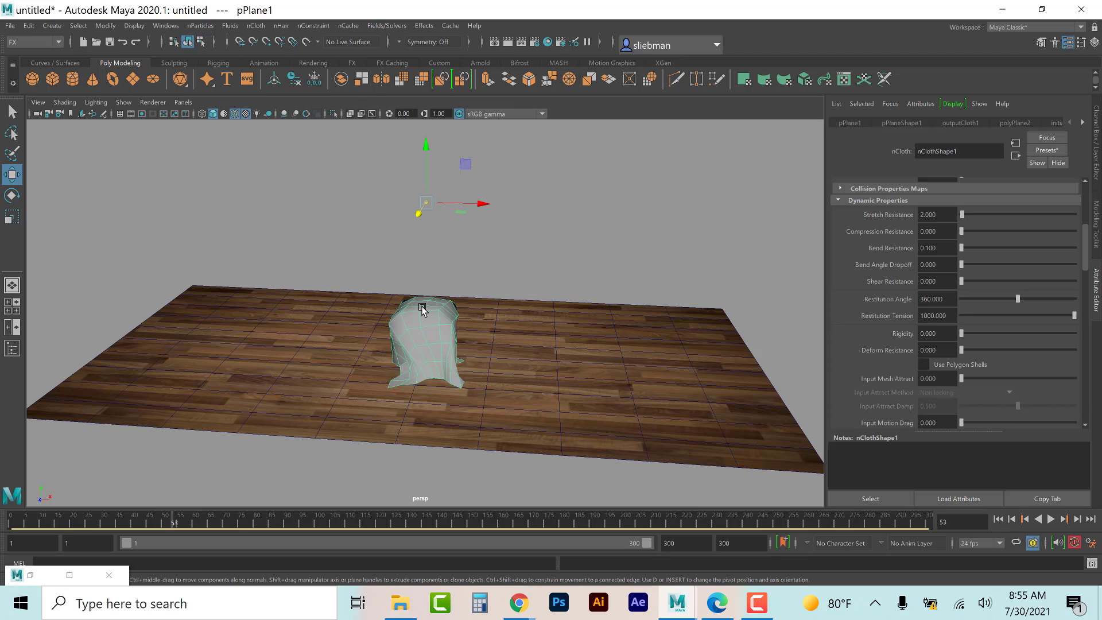
left_click(387, 26)
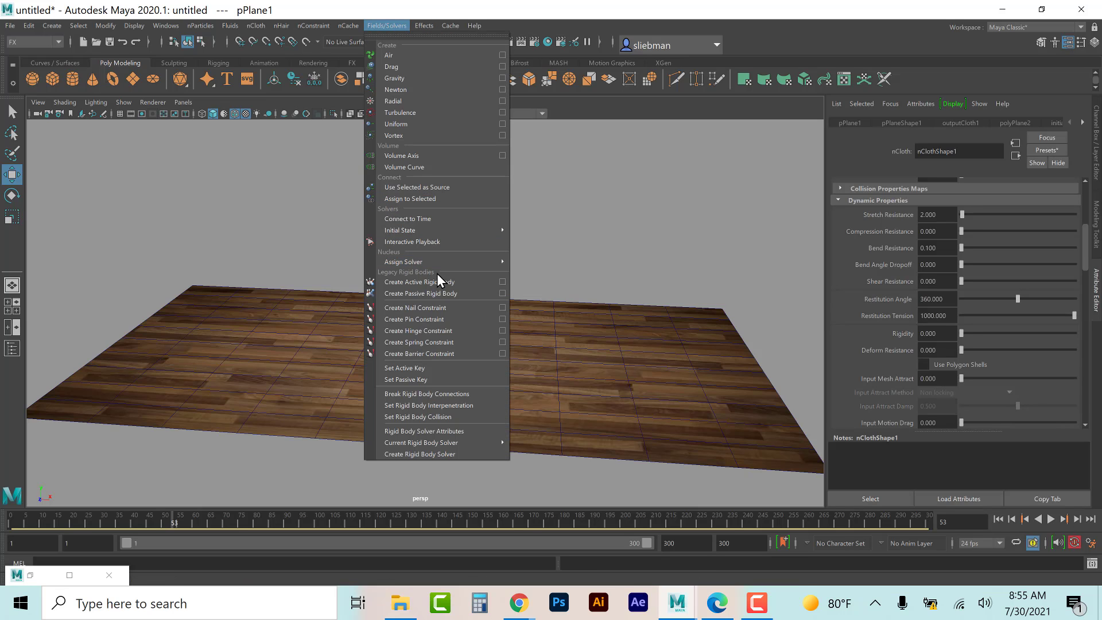
mouse_move(453, 230)
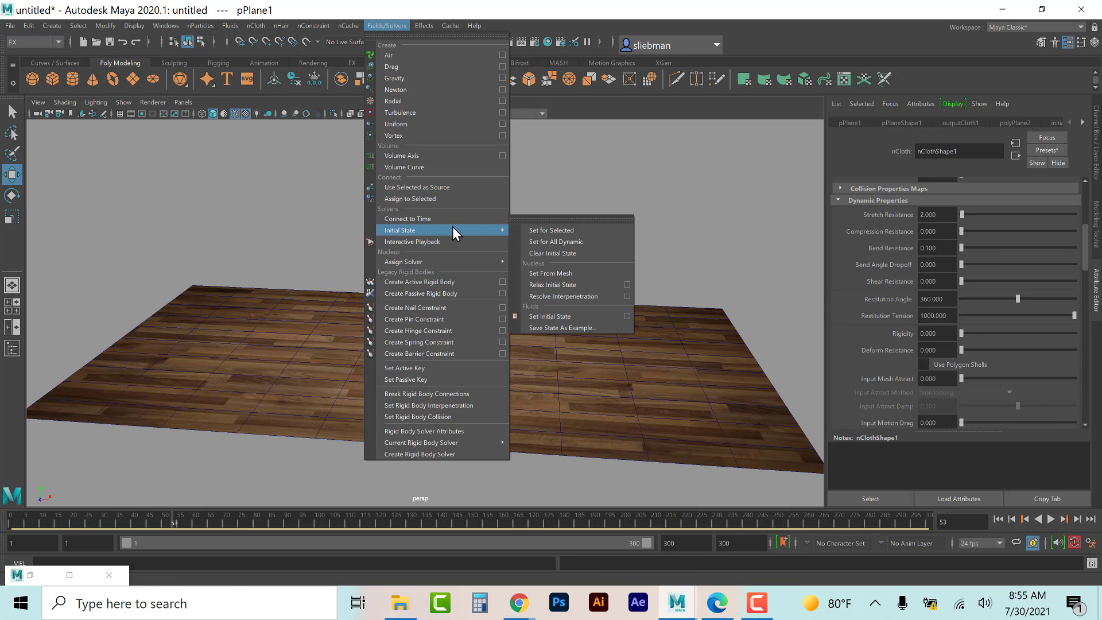
left_click(558, 229)
left_click(559, 228)
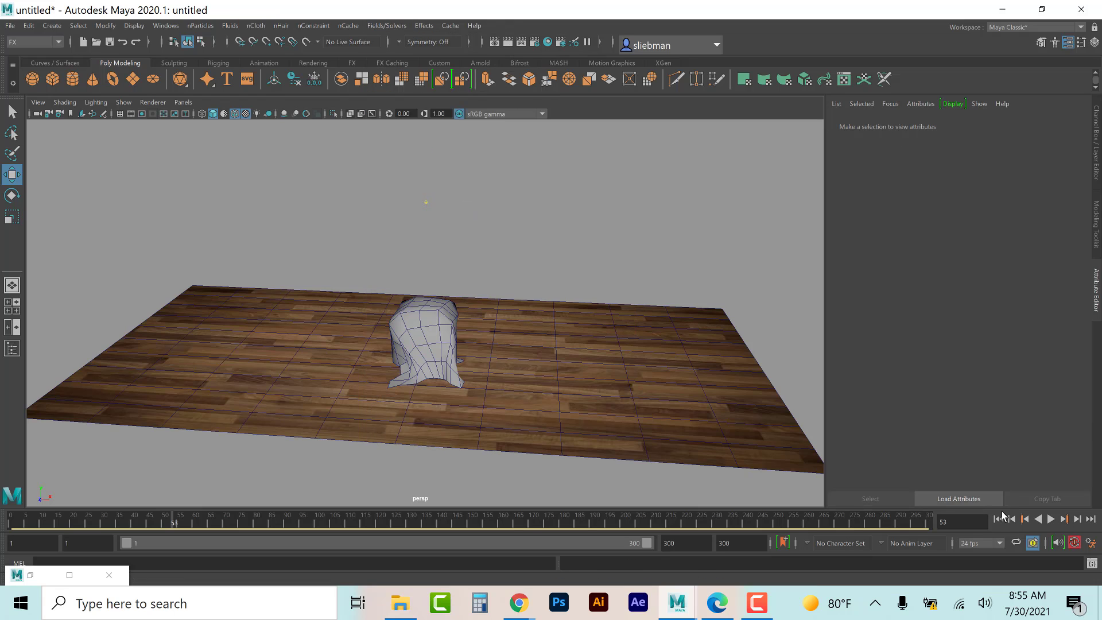
left_click(1005, 519)
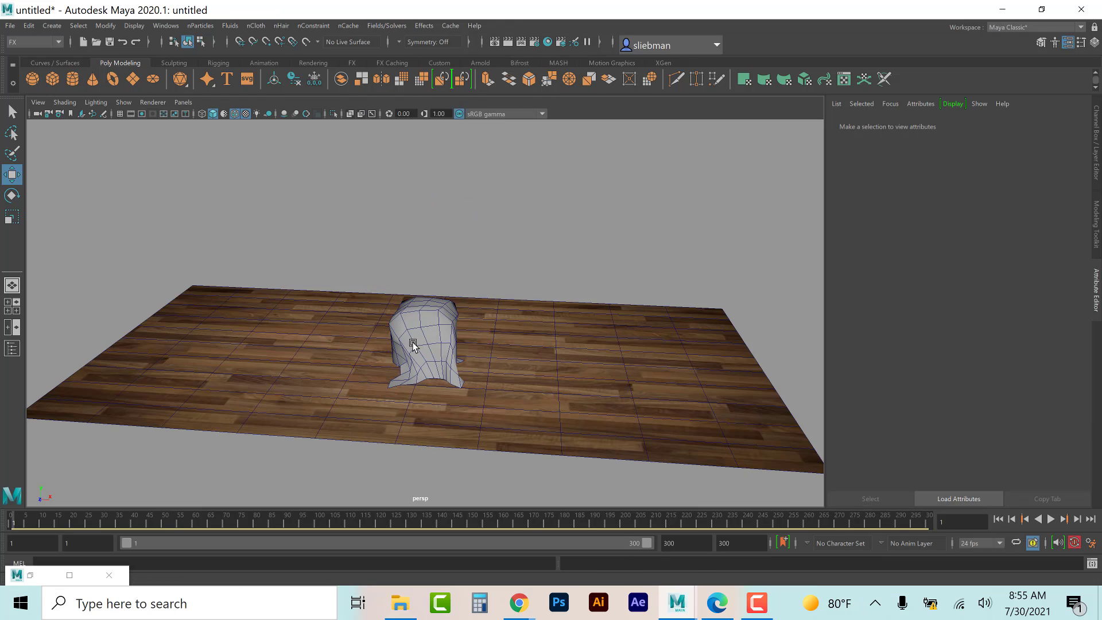
Step: Select the vertices at the cloth's lower front-left corner and apply a Component nConstraint to them
left_click(406, 377)
right_click(406, 377)
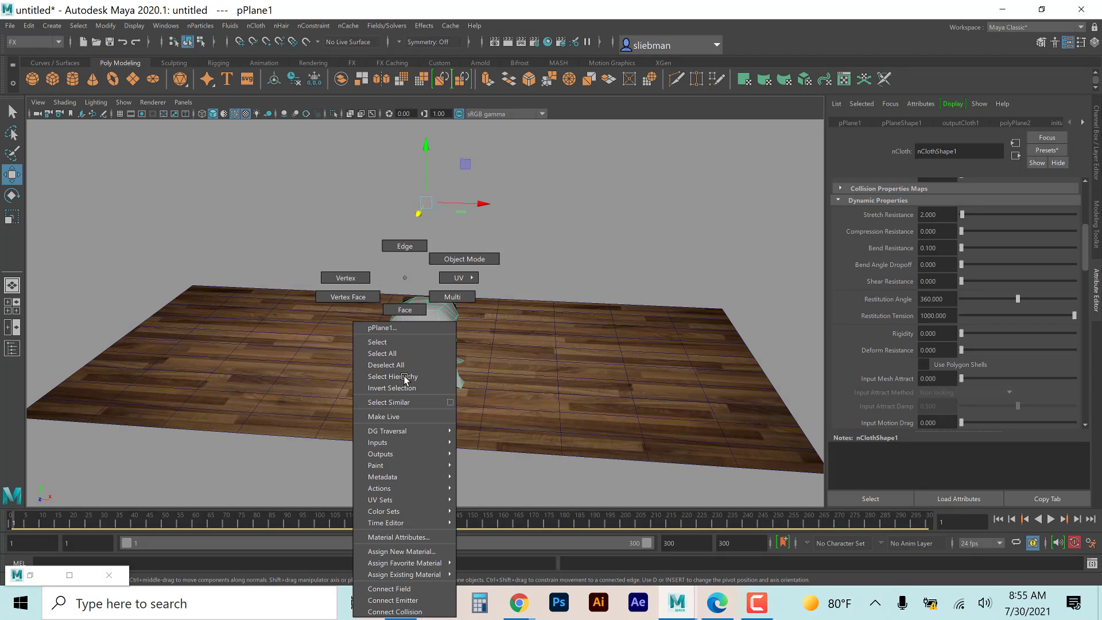
left_click(347, 279)
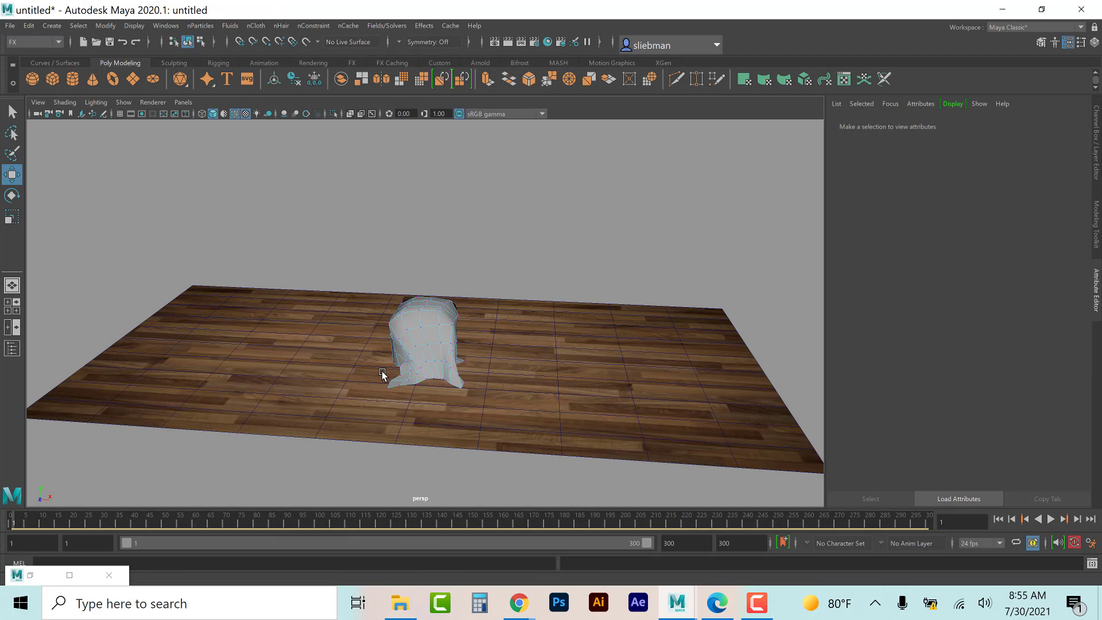
left_click_drag(384, 373, 402, 400)
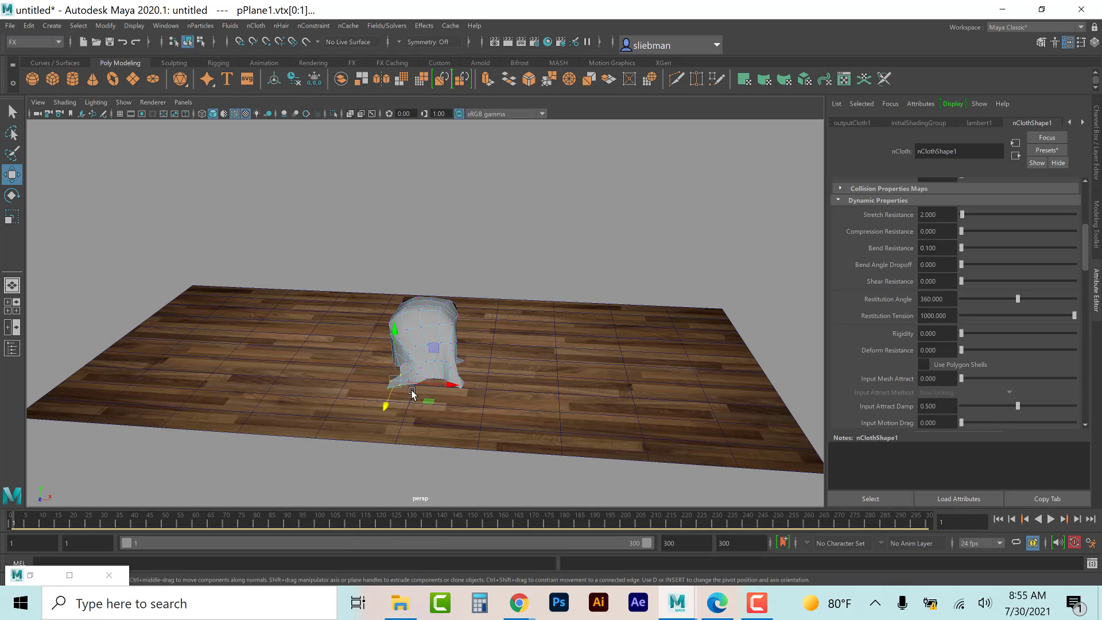
left_click(327, 27)
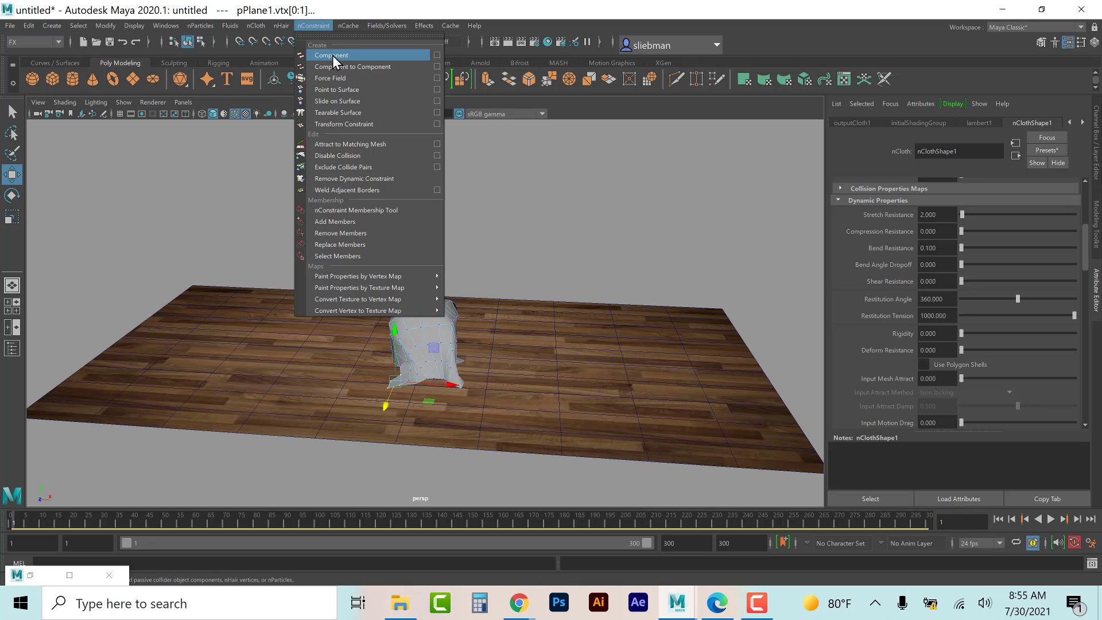
left_click(333, 55)
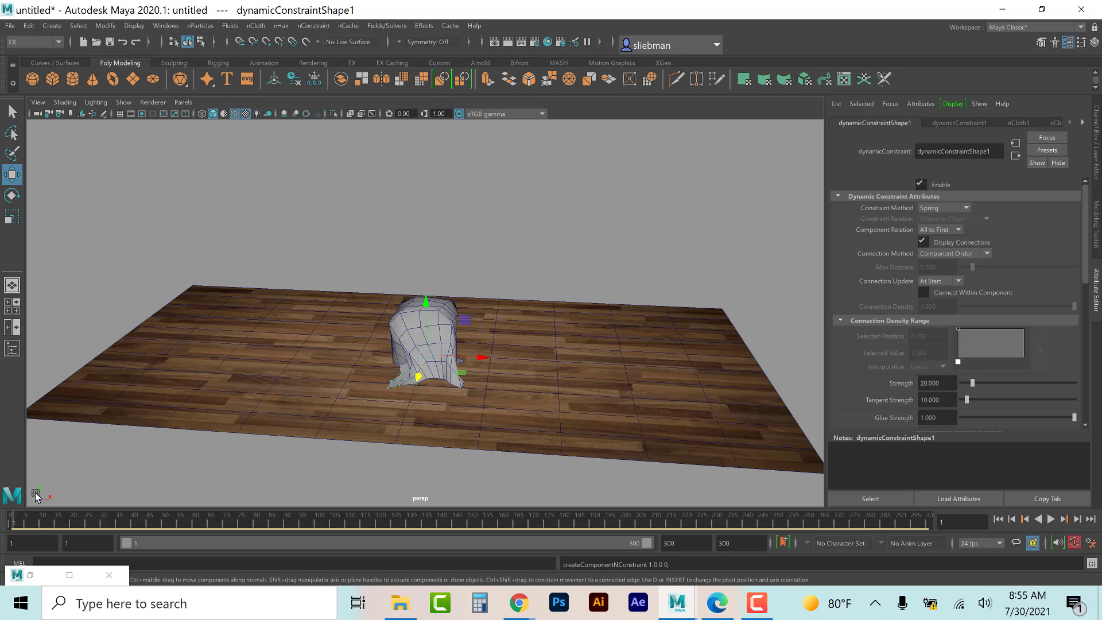
Step: Go to frame 71, try to move the component constraint sideways along X, and deselect it
left_click_drag(17, 523, 228, 540)
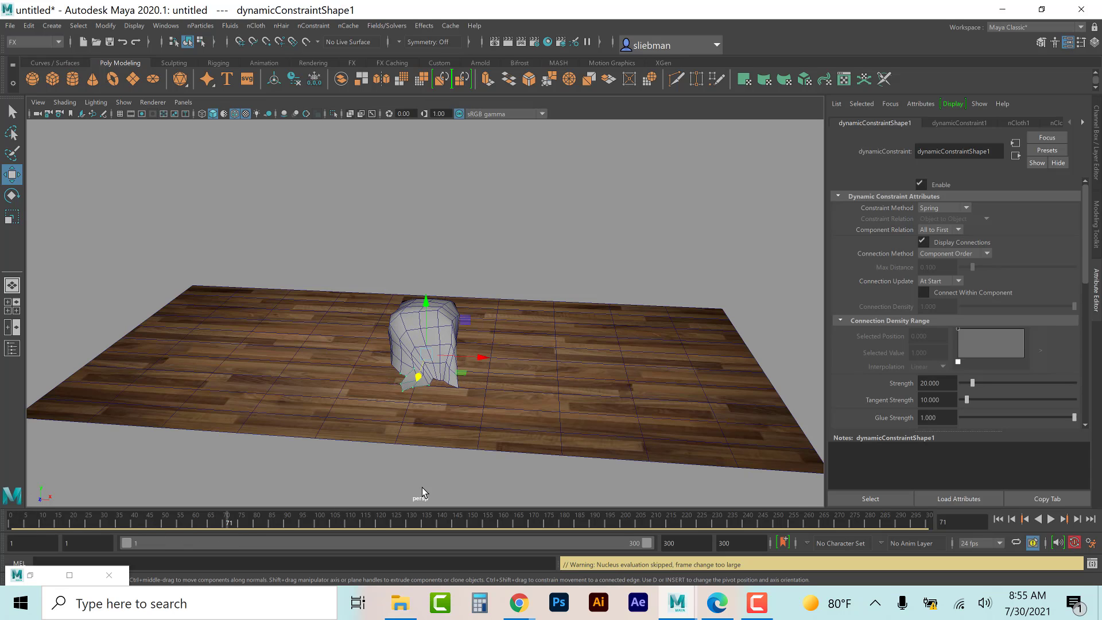
key("ctrl+a")
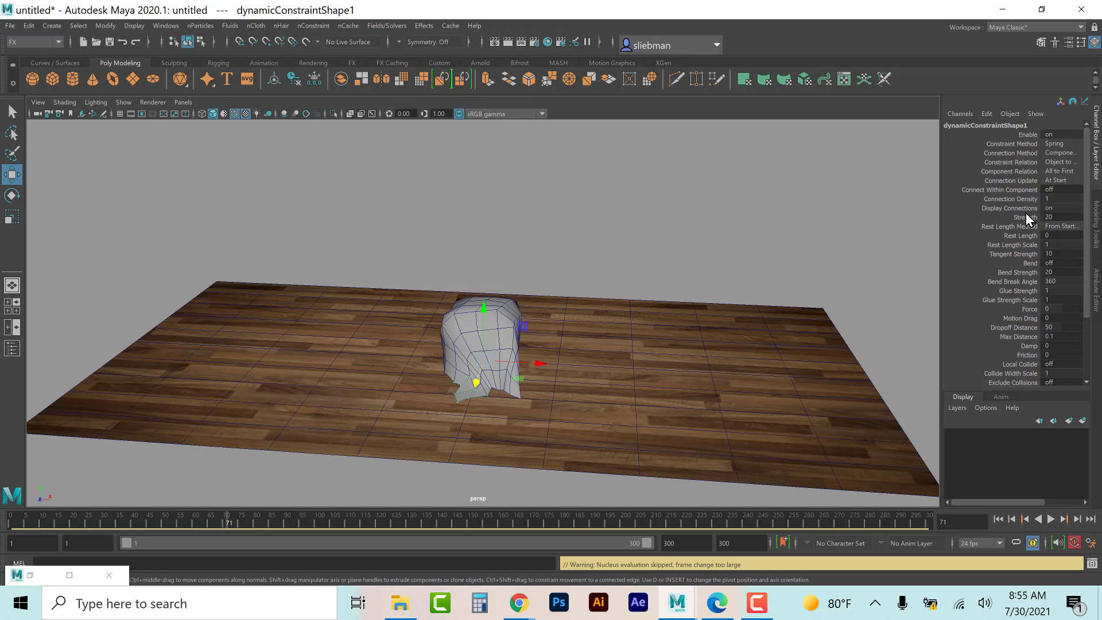
key("ctrl+a")
key("ctrl+a")
key("ctrl+a")
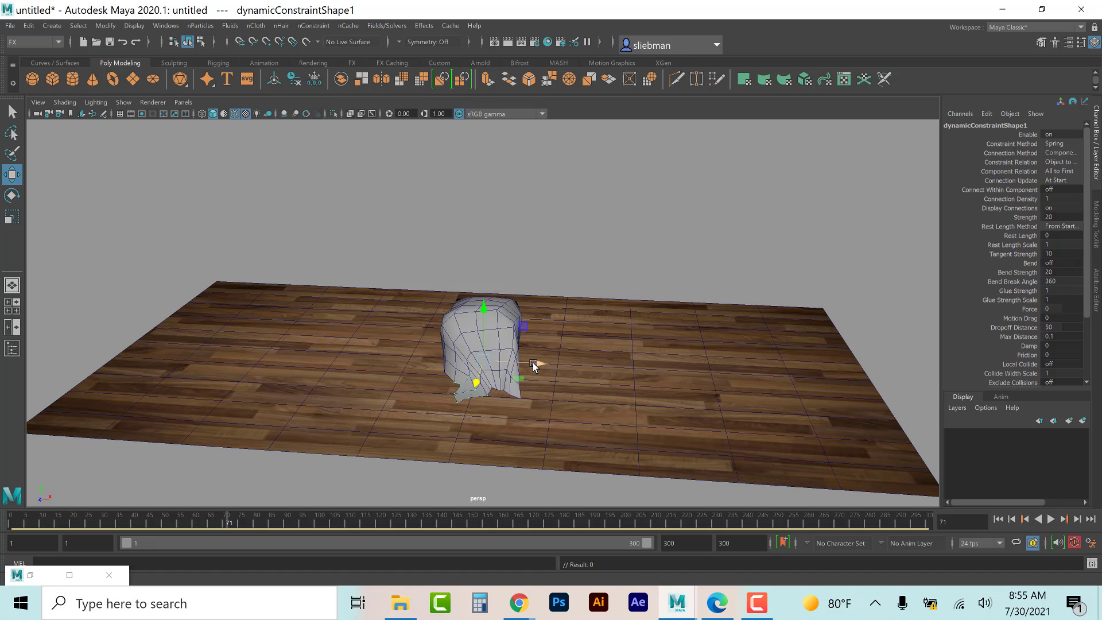
left_click_drag(536, 371, 611, 380)
left_click(646, 408)
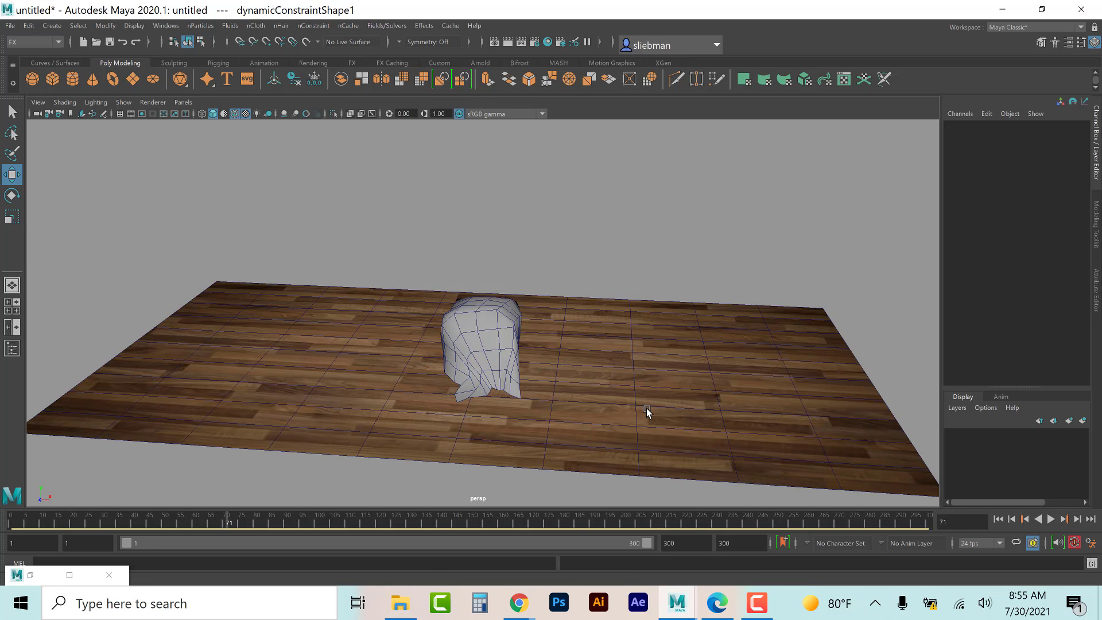
Step: Reselect the vertices at the cloth's lower front-left corner and attach them to a Transform Constraint
left_click(468, 390)
right_click_drag(468, 390, 407, 278)
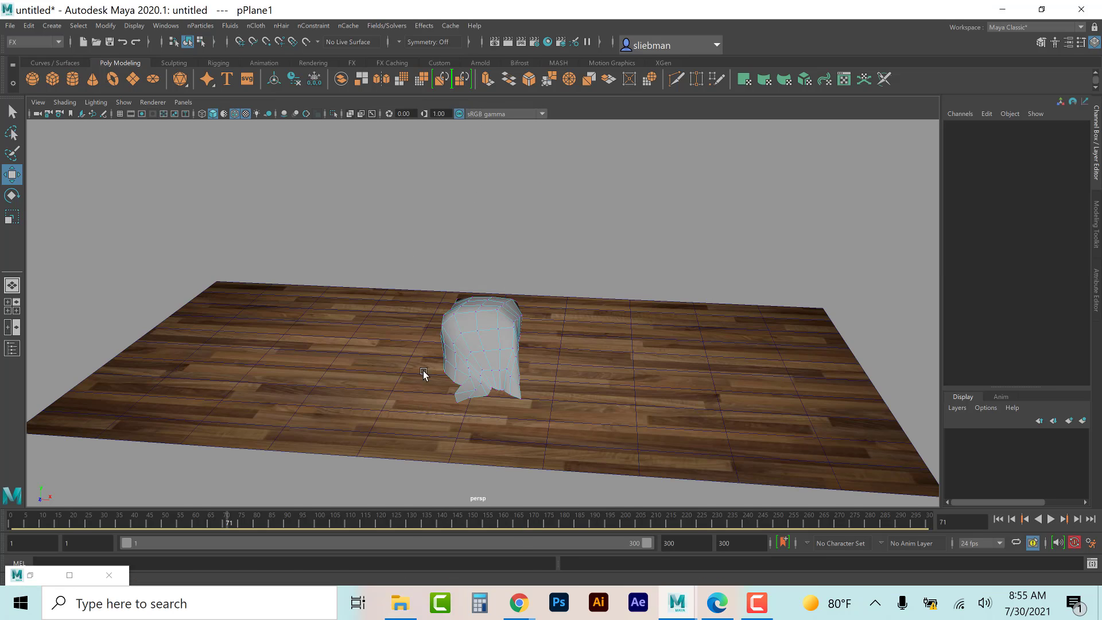
left_click(485, 423)
left_click_drag(421, 378, 477, 424)
left_click(317, 26)
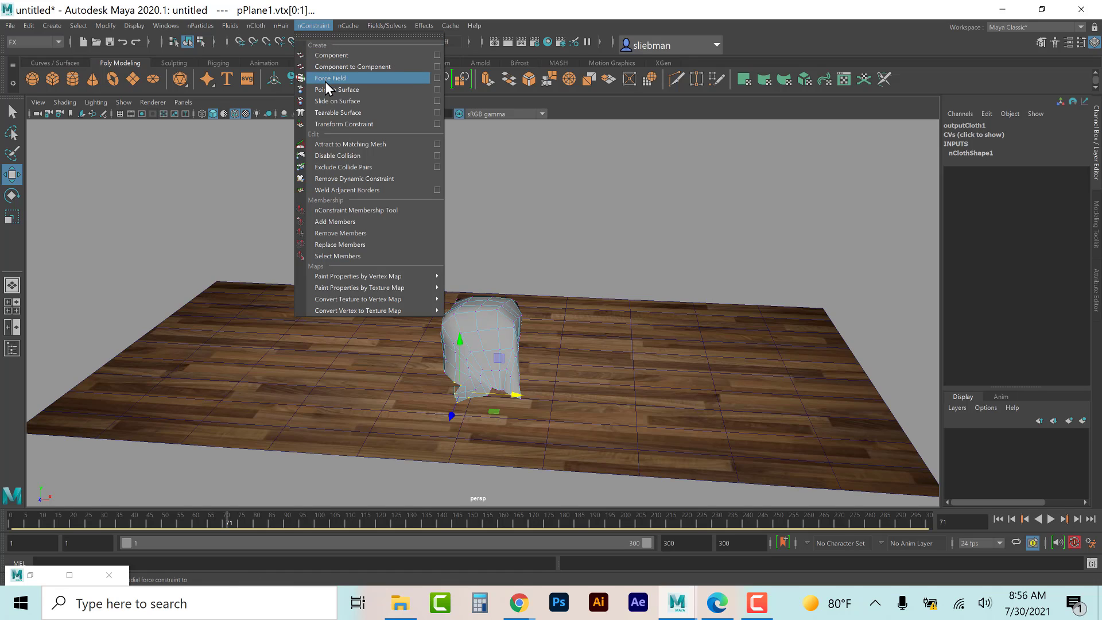
left_click(321, 125)
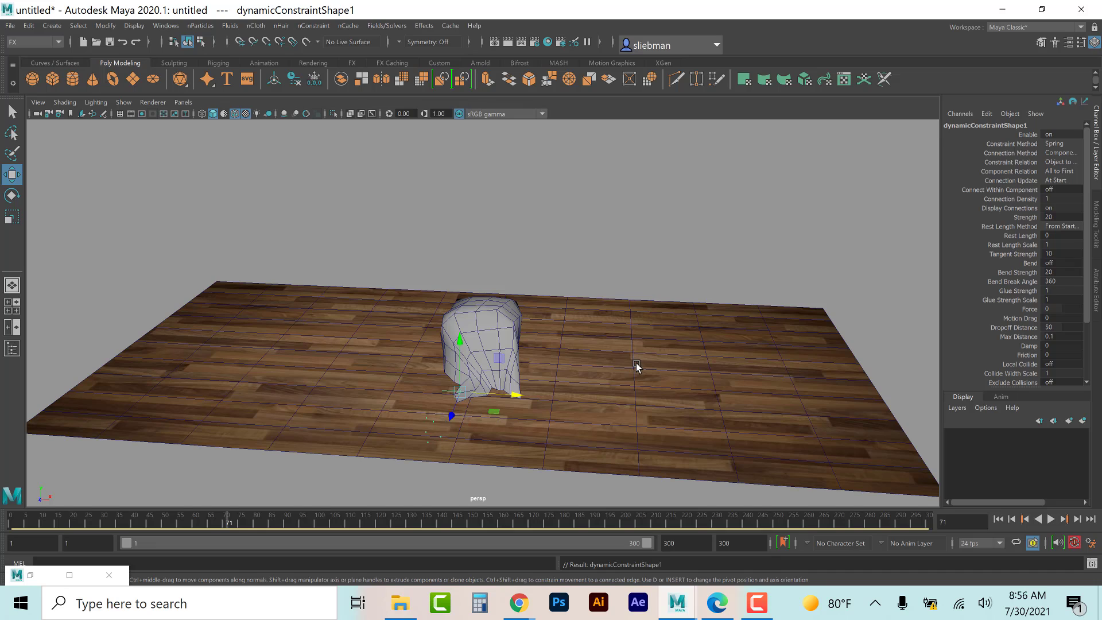
key("ctrl+z")
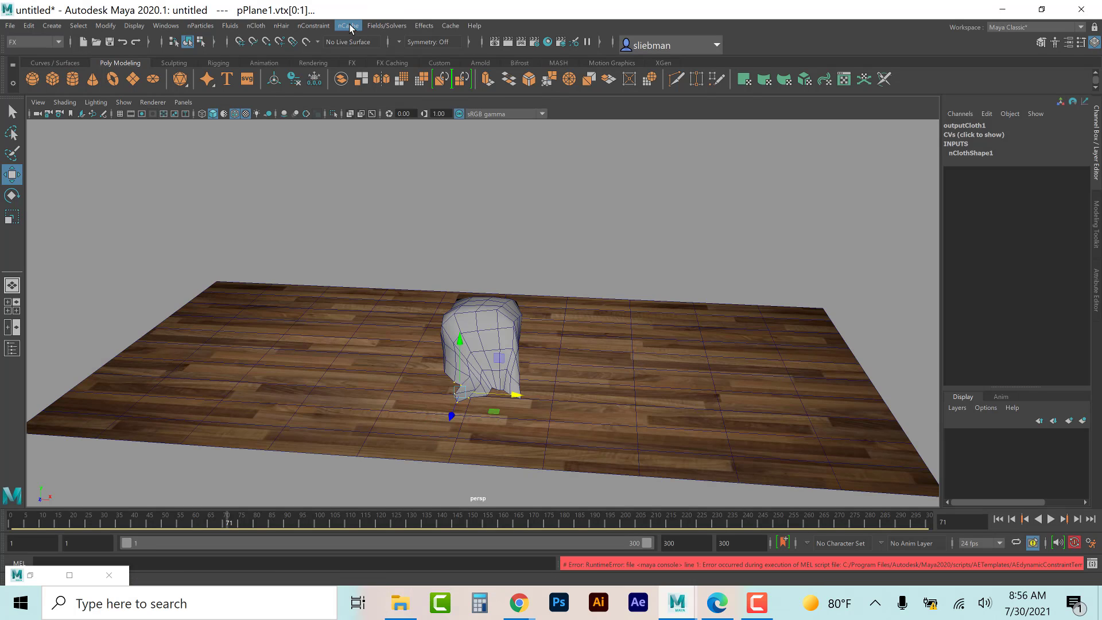
left_click(314, 25)
left_click(347, 125)
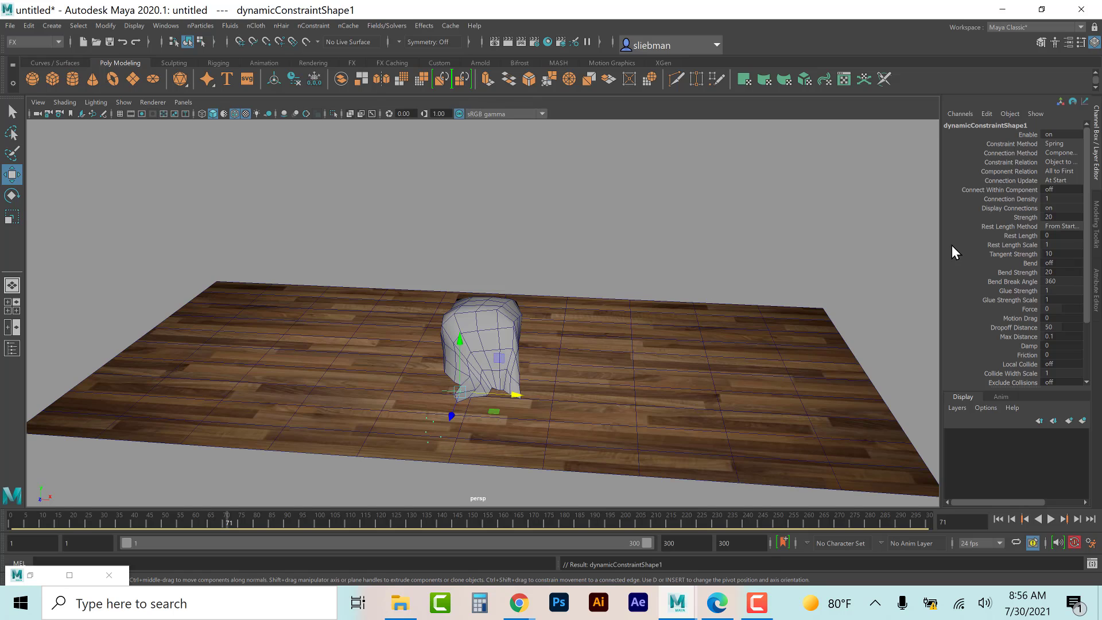
Step: Key the transform constraint's Translate X, Y and Z at frame 71
key("ctrl+a")
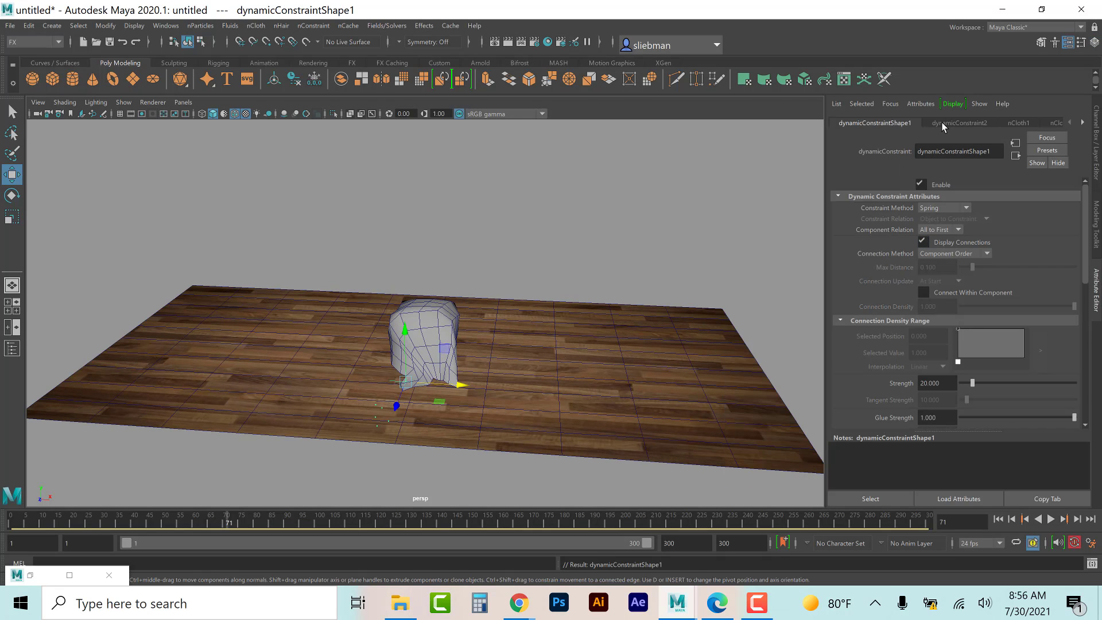
left_click(943, 122)
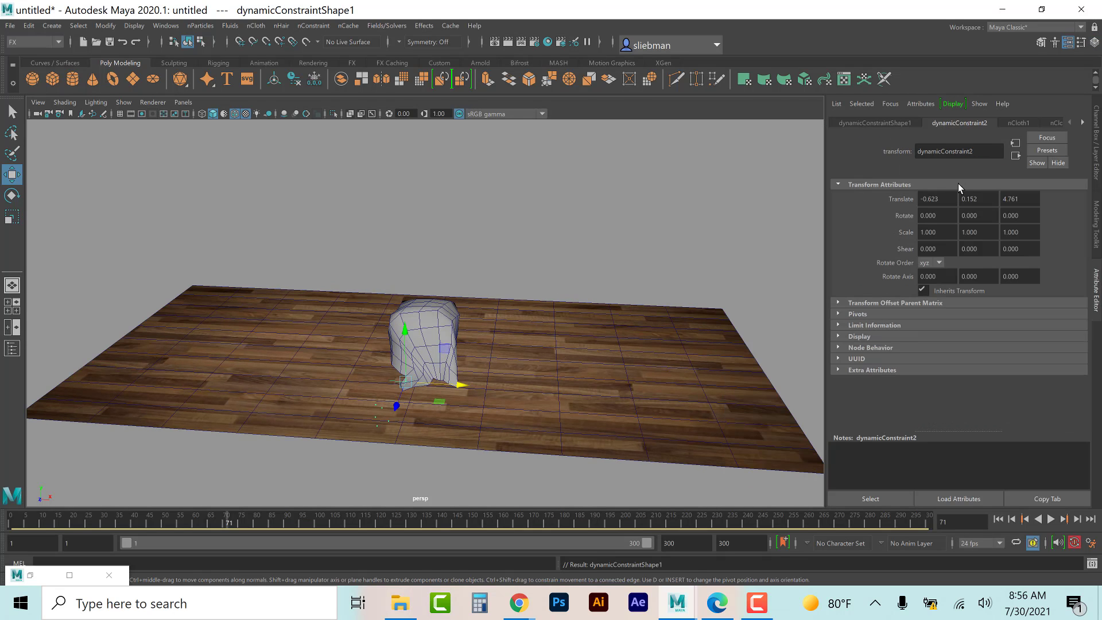
right_click(940, 207)
left_click(952, 219)
right_click(970, 205)
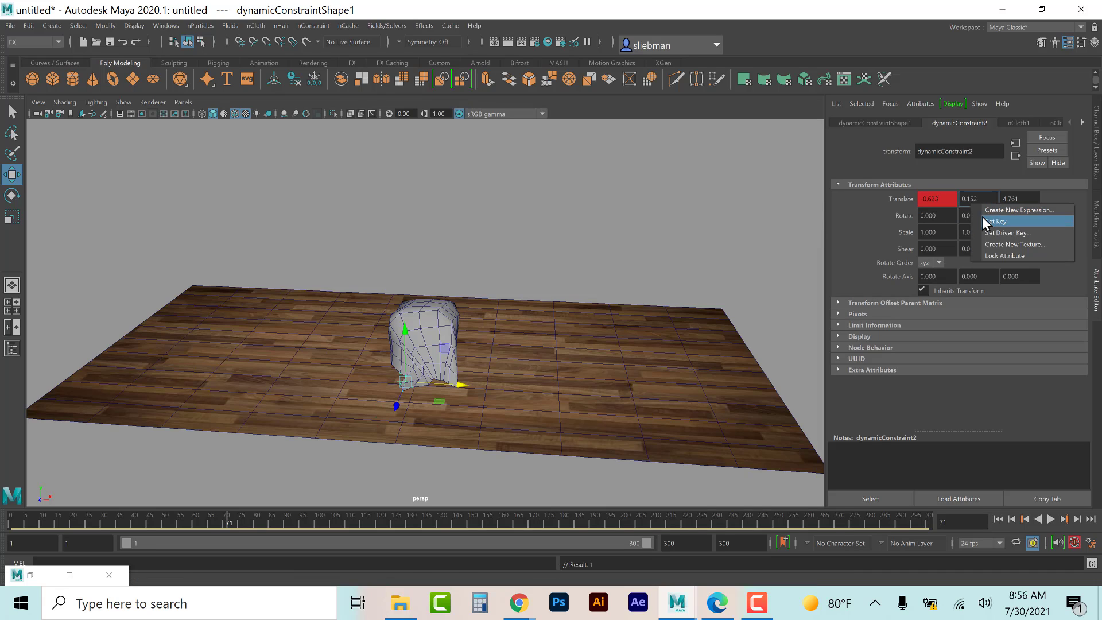
left_click(995, 221)
right_click(1010, 199)
left_click(1028, 205)
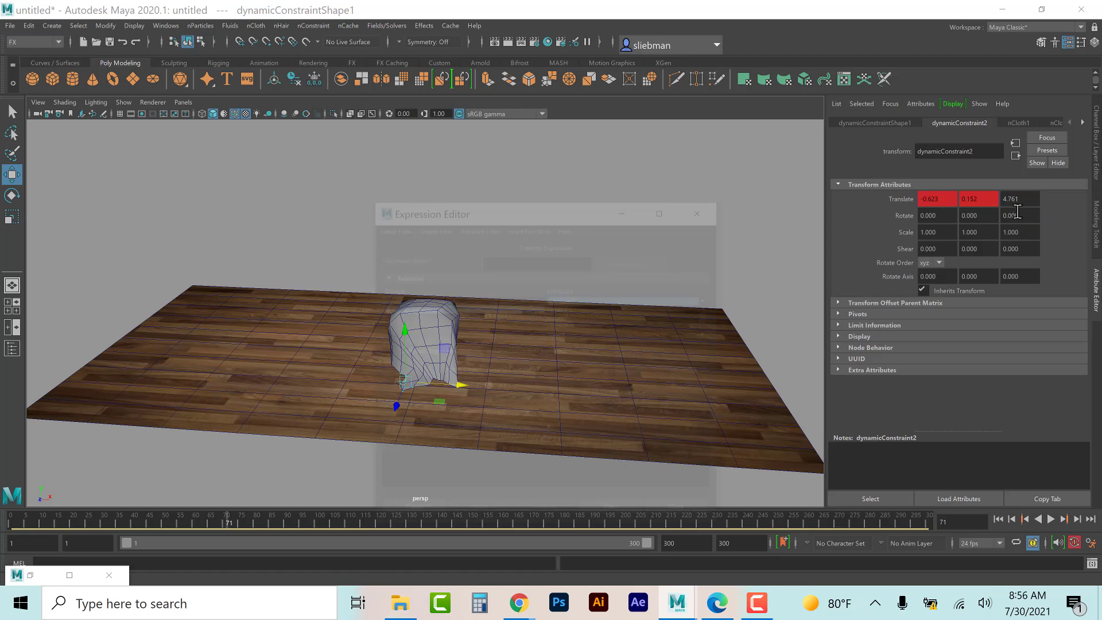
left_click(706, 516)
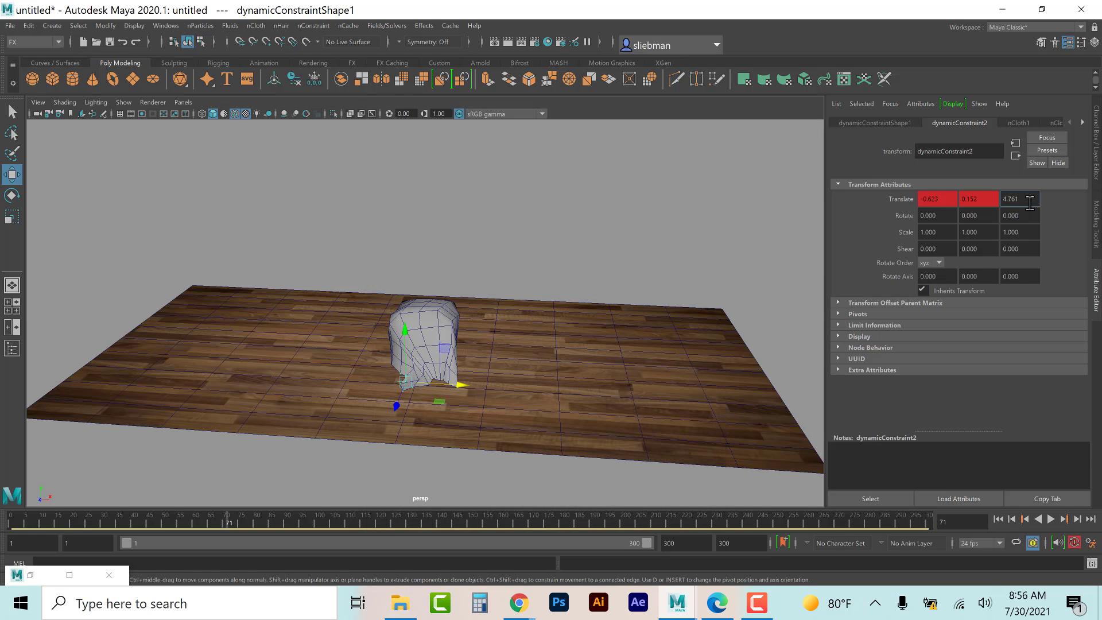
right_click(1028, 201)
left_click(1030, 221)
Step: At frame 95, move the transform constraint to about X -21.56 and Y 16.07, pulling it away from the cube and upward
left_click(298, 519)
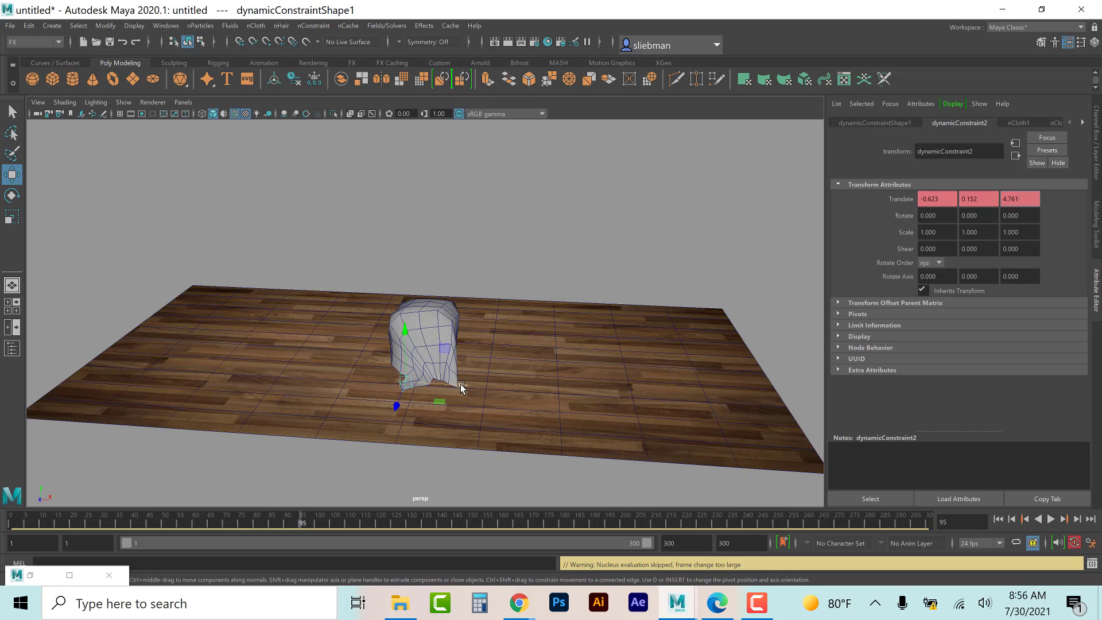
left_click_drag(461, 384, 79, 290)
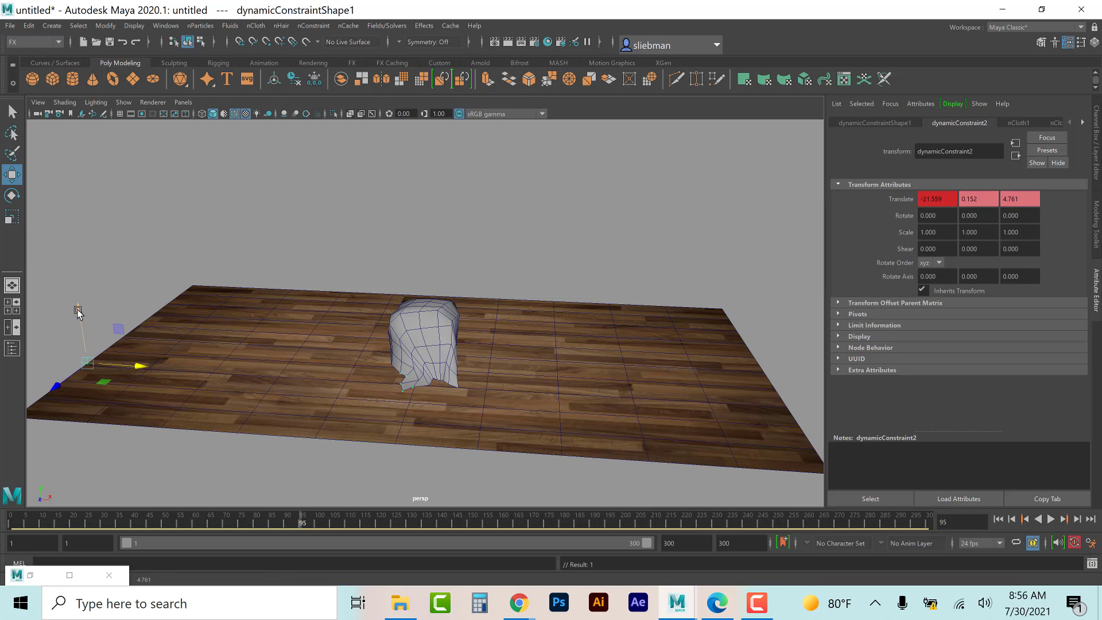
left_click_drag(38, 44, 39, 46)
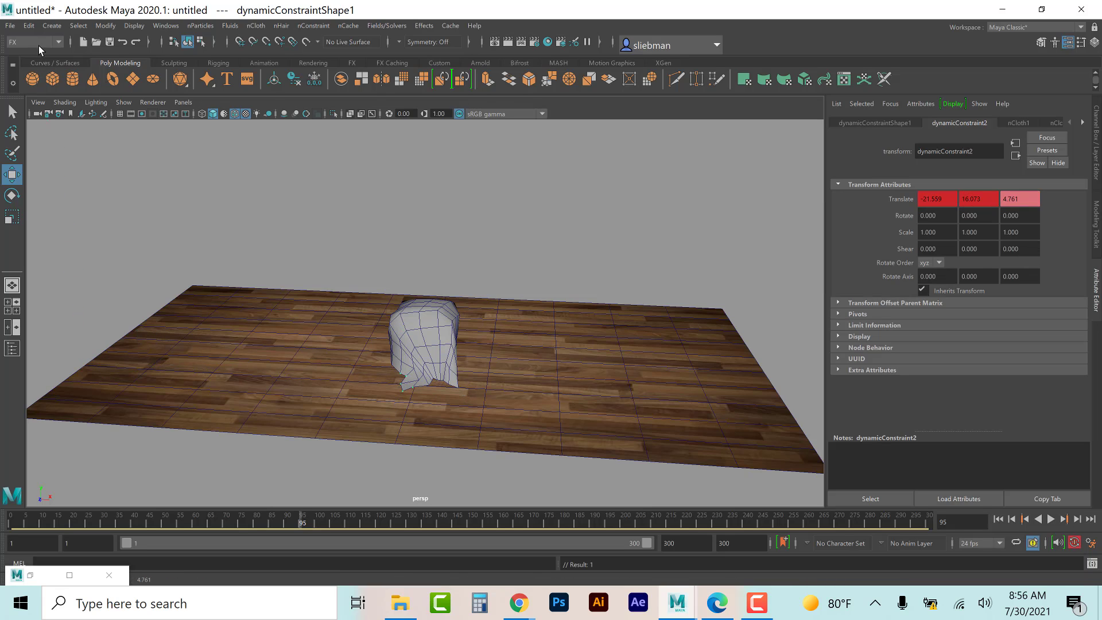
Step: Play the cloth pull-off simulation from the first frame, stop it, and return to the start
left_click(999, 519)
left_click(1051, 520)
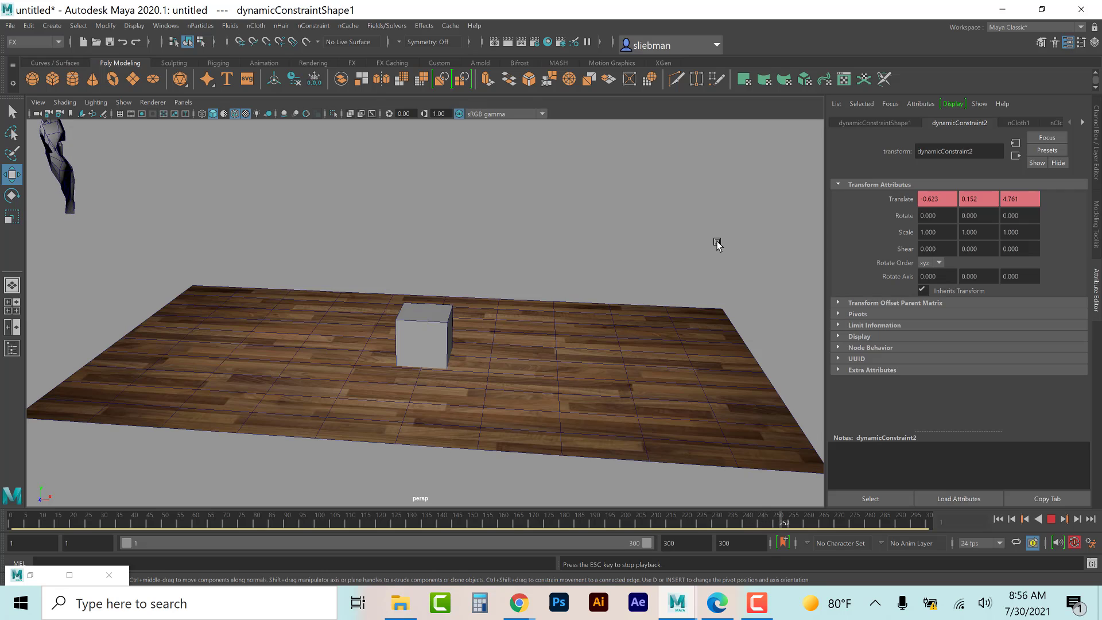
key("space")
left_click(1052, 519)
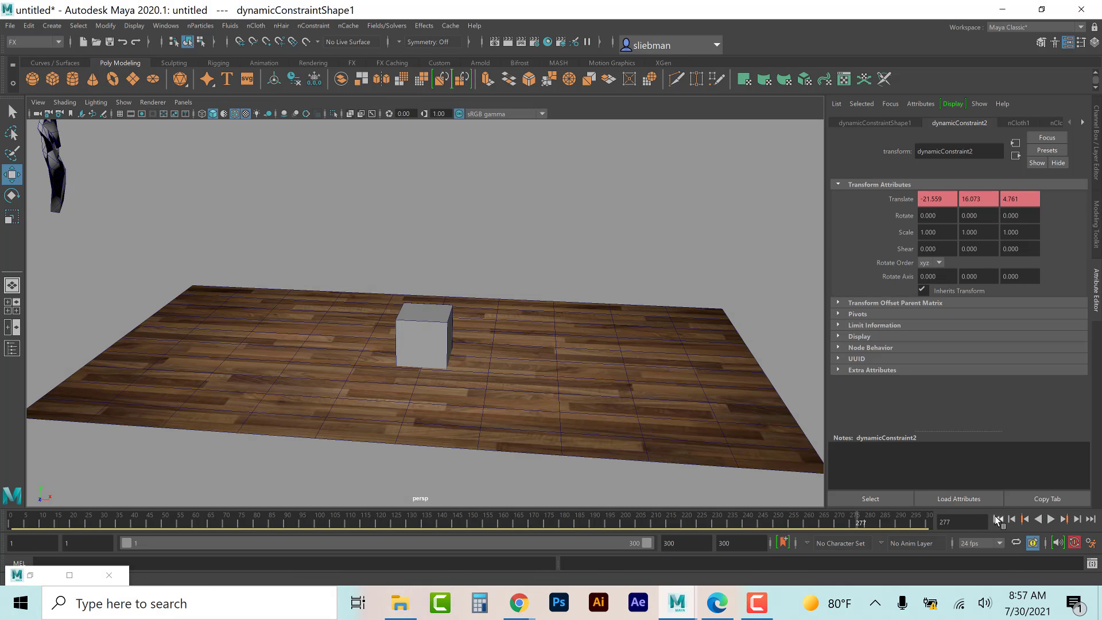
left_click(999, 519)
Step: Delete the draped cloth and the cube beneath it, leaving only the wood floor
left_click_drag(446, 300, 423, 302)
left_click_drag(421, 242, 429, 378)
left_click(435, 340)
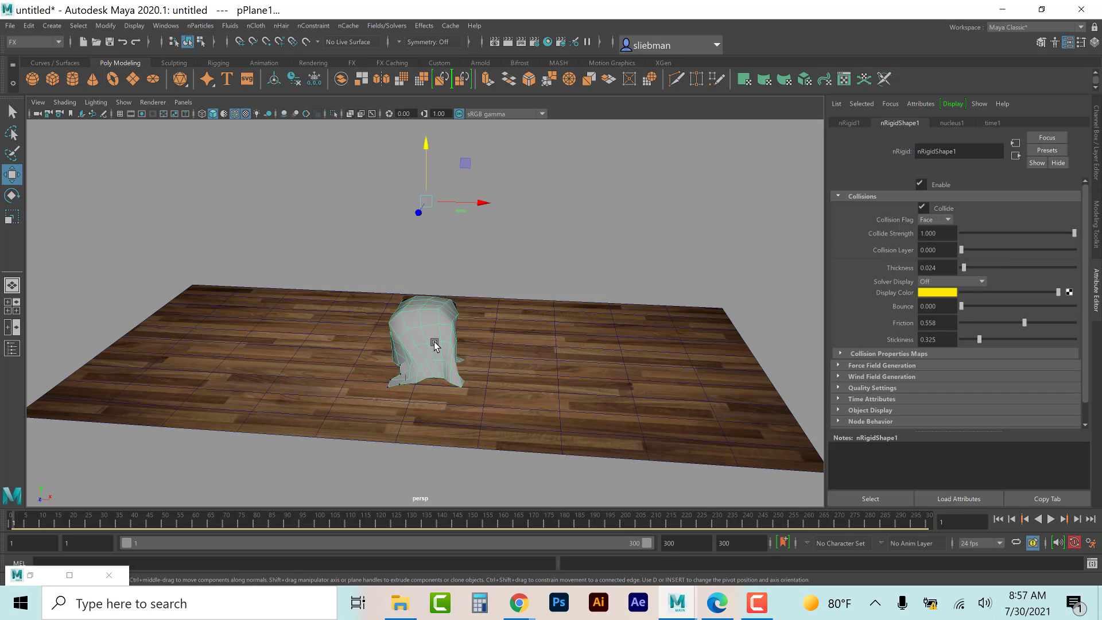
key("Delete")
left_click(435, 335)
key("Delete")
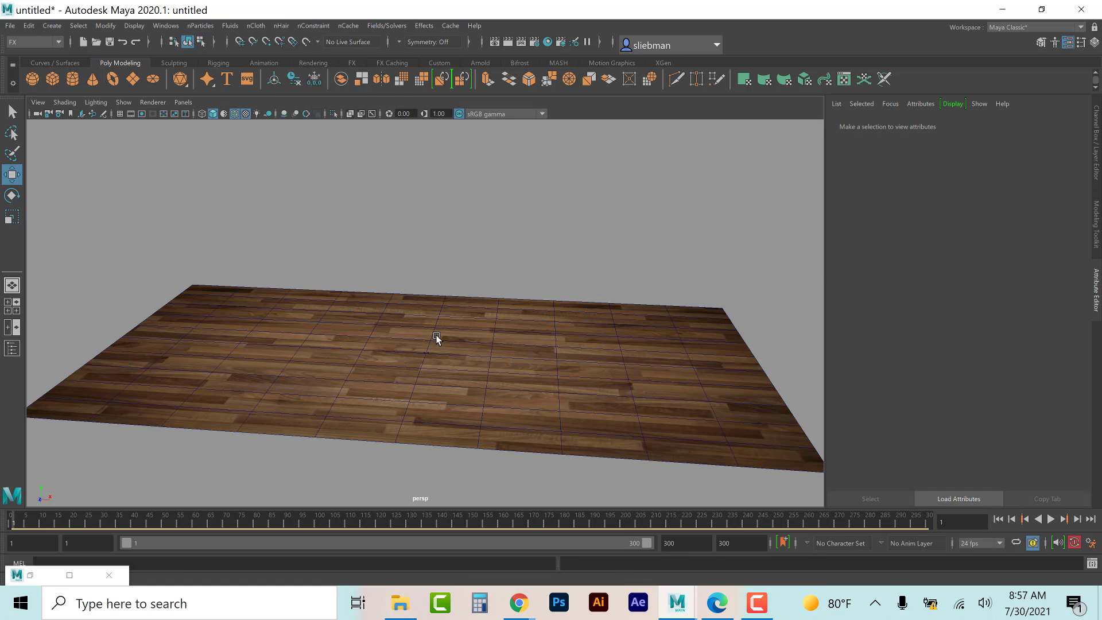
Step: Create a polygon sphere, raise it well above the wood floor, and scale it up uniformly to over three times its size
left_click(32, 79)
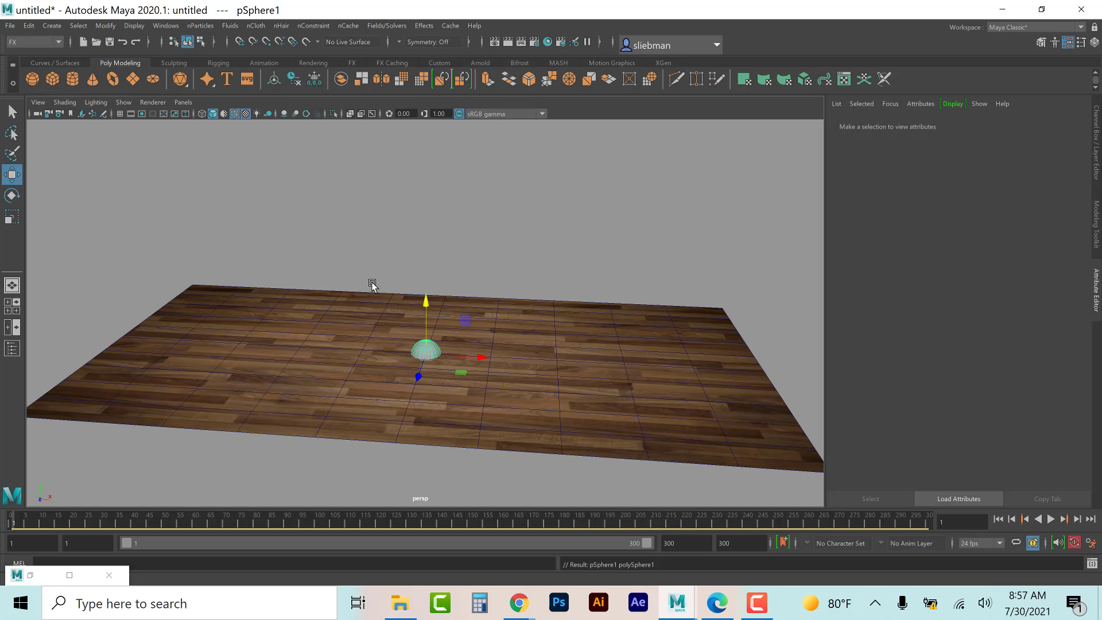
left_click_drag(426, 300, 426, 156)
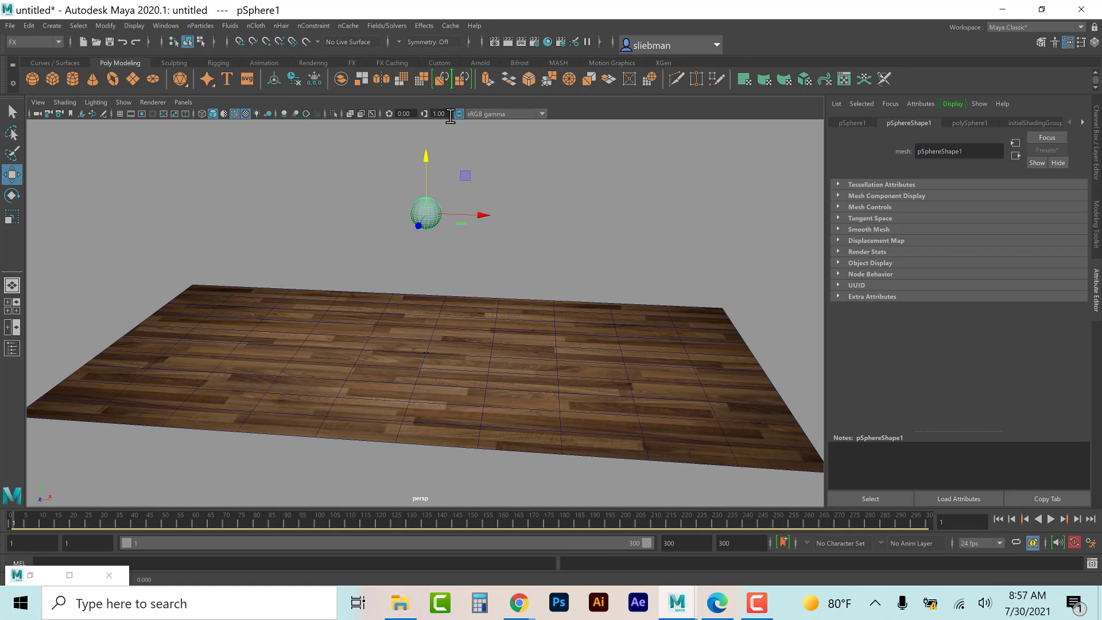
key("r")
left_click_drag(426, 214, 485, 191)
Step: Enlarge the transform manipulator while rotating is active, switch back to the Move tool, and deselect the sphere
key("e")
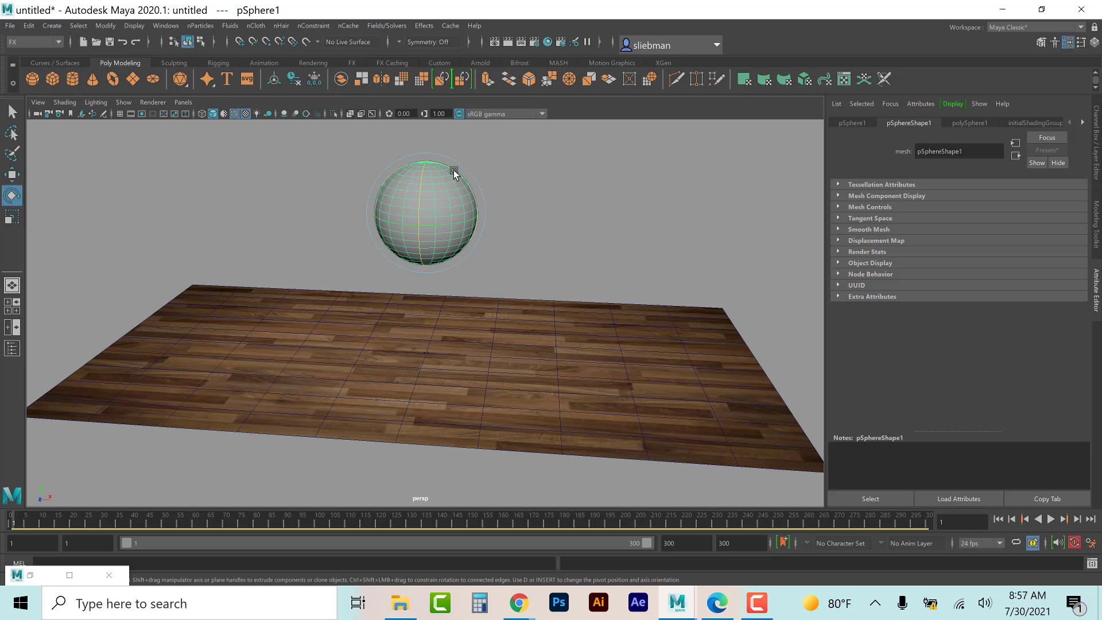
left_click(464, 191)
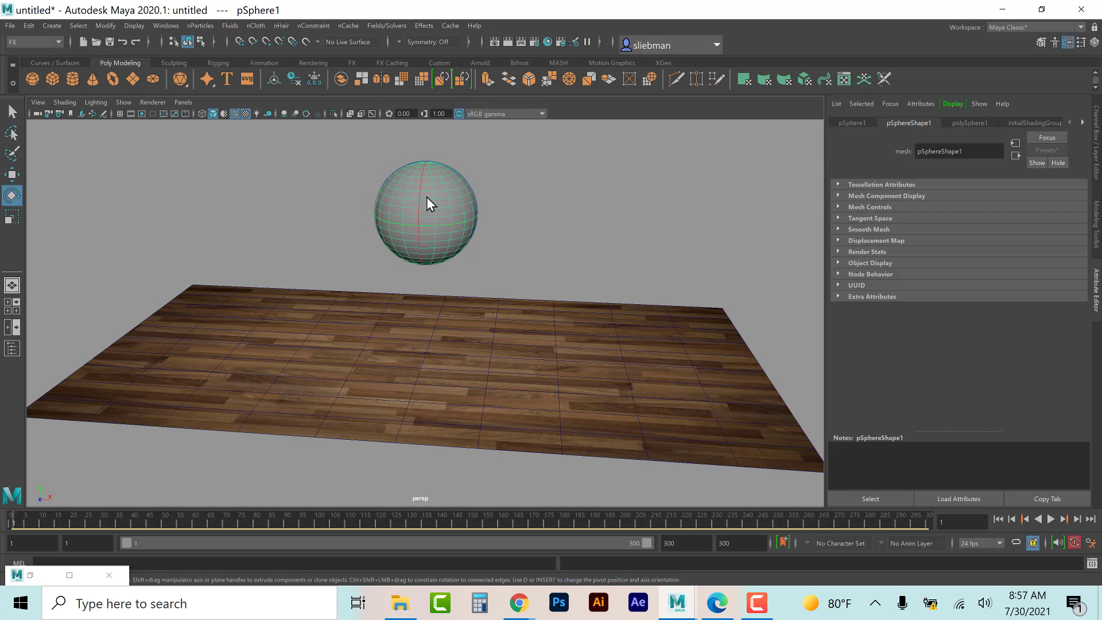
key("plus")
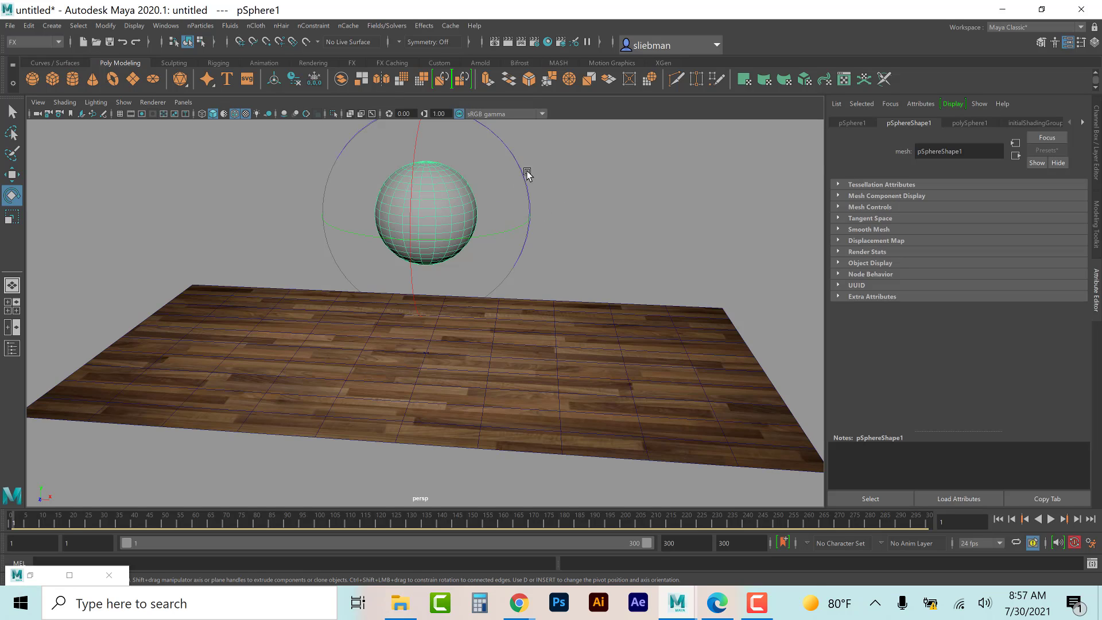
key("e")
left_click_drag(425, 238, 495, 229)
key("w")
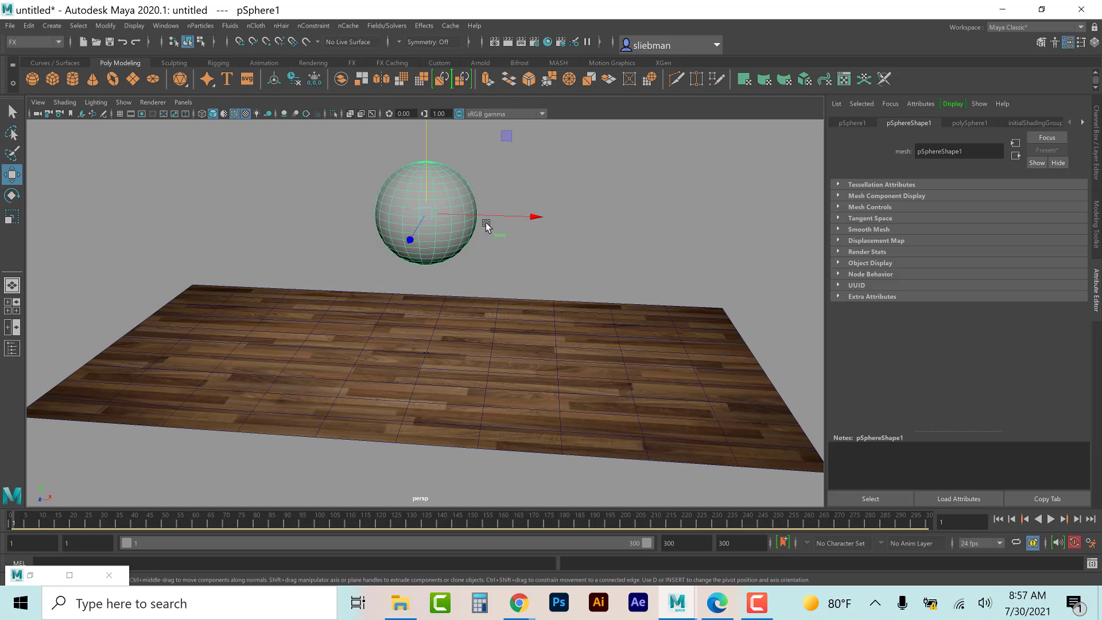
left_click(564, 192)
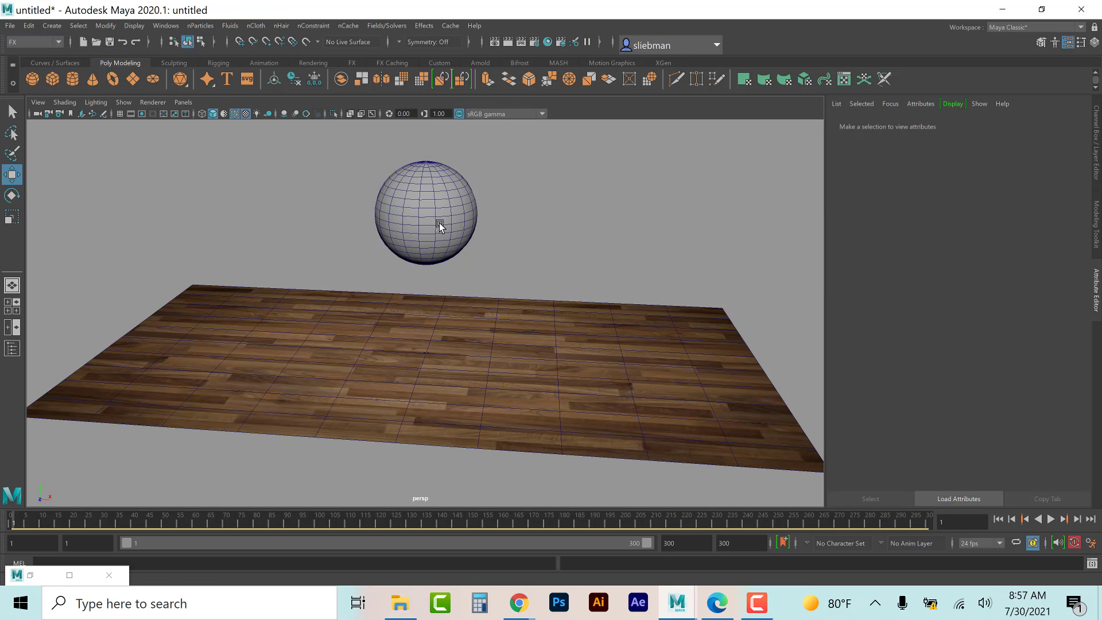
Step: Convert the sphere above the floor into an nCloth object
left_click(438, 224)
left_click(250, 27)
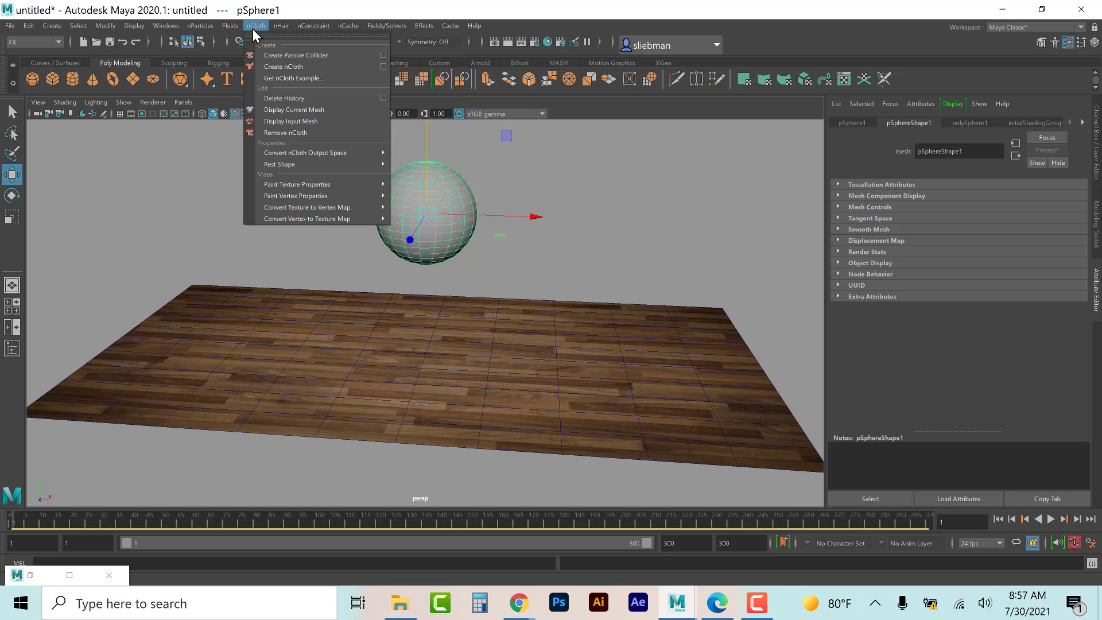
left_click(266, 67)
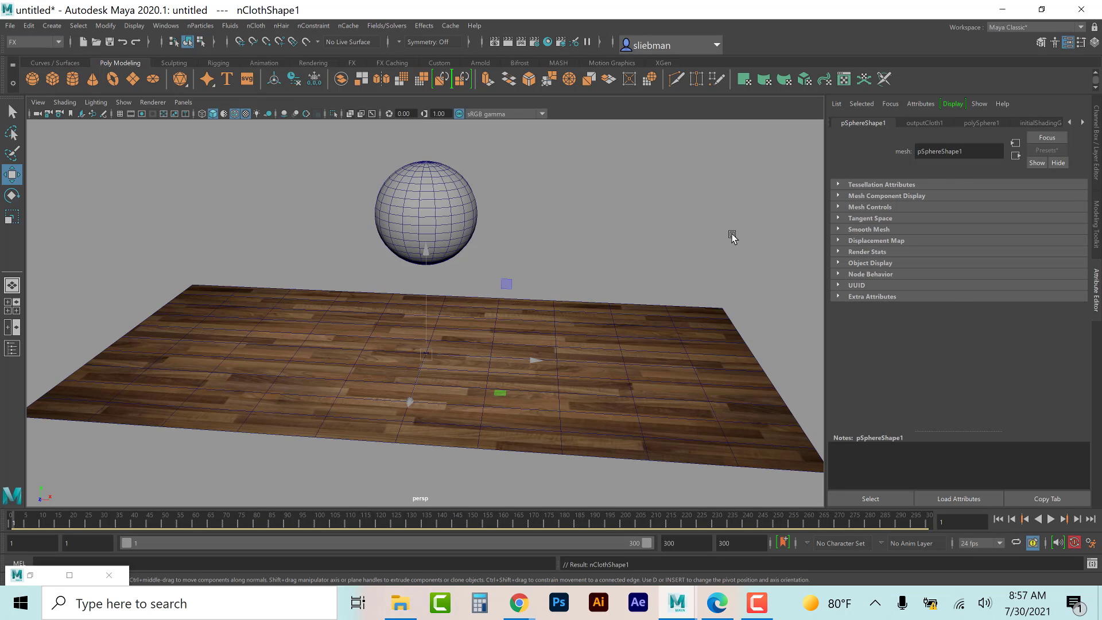
Step: Set the sphere nCloth's Stretch Resistance and Compression Resistance to 0
double_click(943, 215)
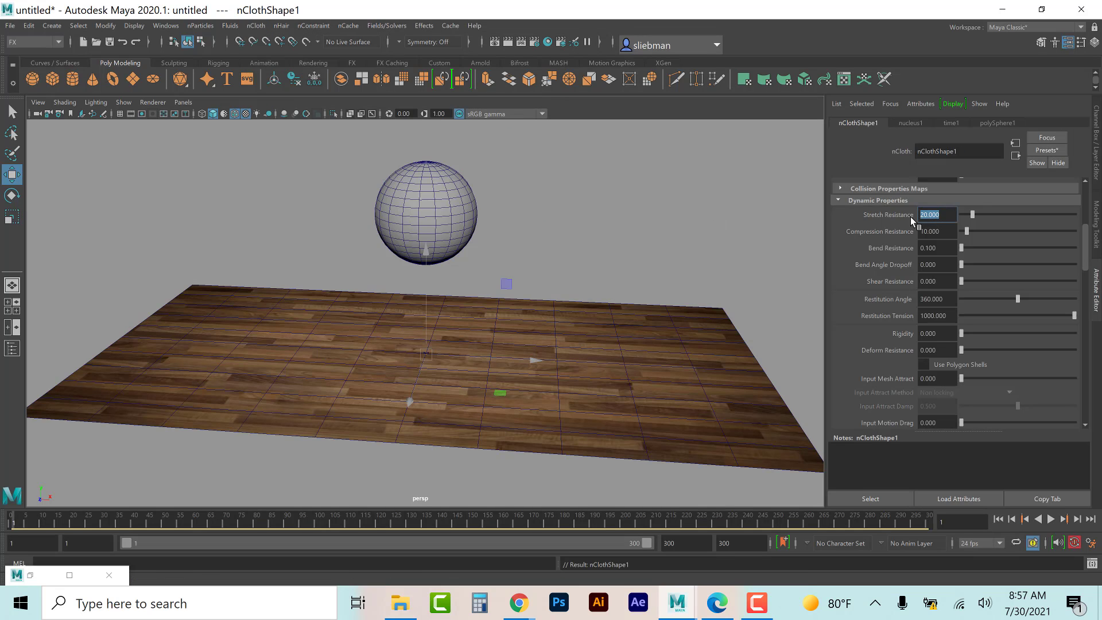
type("0")
key("Return")
double_click(944, 228)
type("0")
key("Return")
Step: Play the simulation of the sphere falling onto the floor, stop it, and rewind to the first frame
left_click(1054, 521)
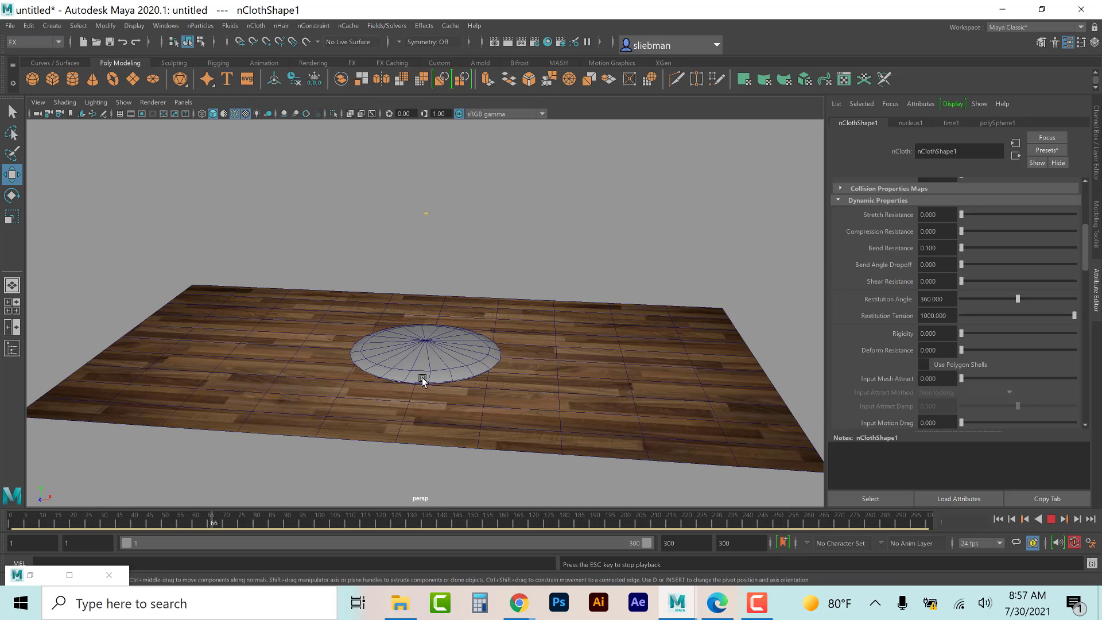
left_click(1050, 519)
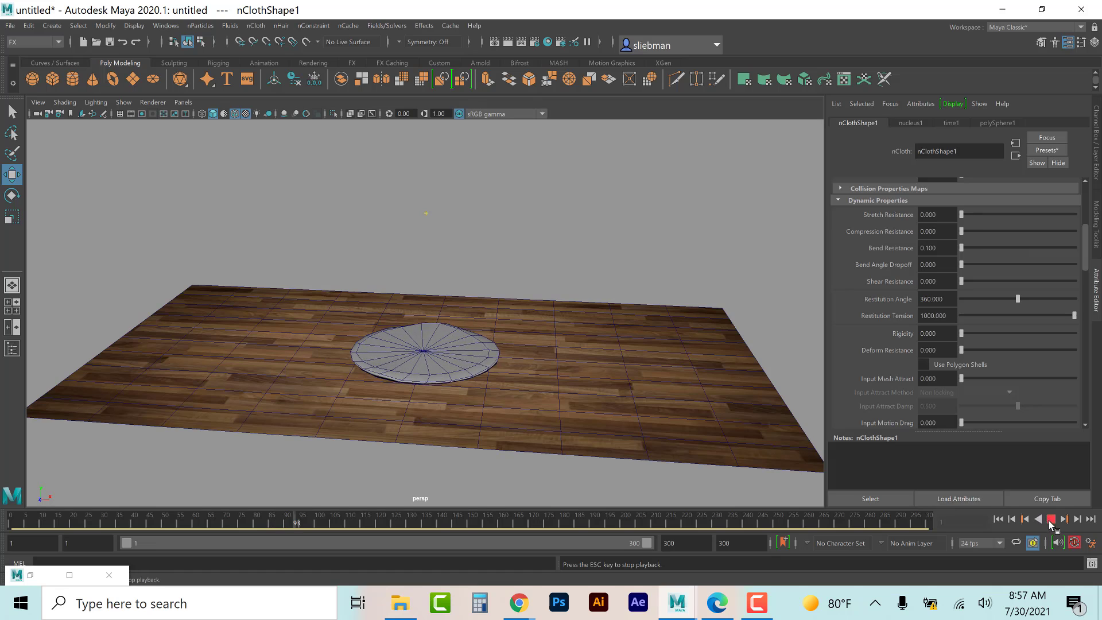
left_click(999, 519)
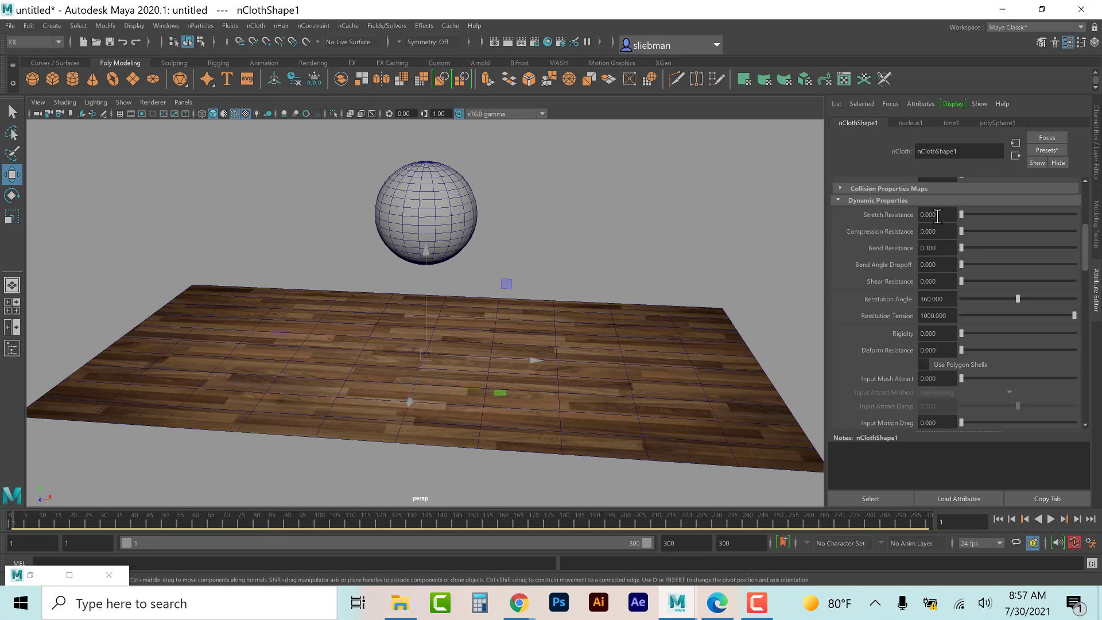
Step: Set the sphere nCloth's Stretch Resistance and Compression Resistance to 5 and play the simulation
left_click_drag(943, 214, 882, 219)
key("Tab")
left_click_drag(952, 230, 886, 227)
type("5")
key("Return")
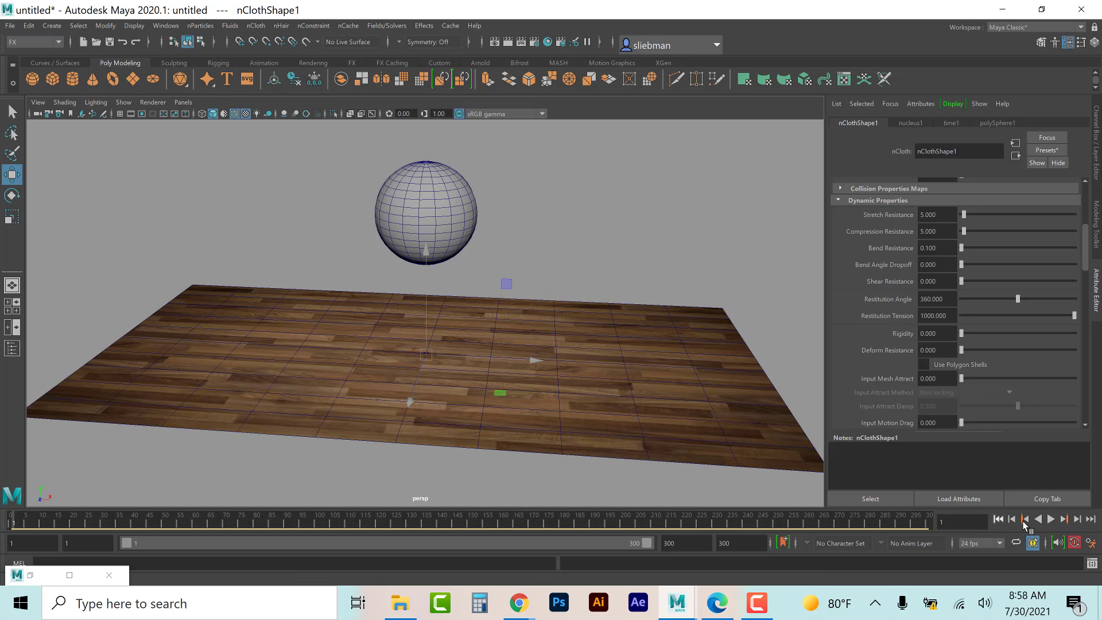
left_click(1051, 519)
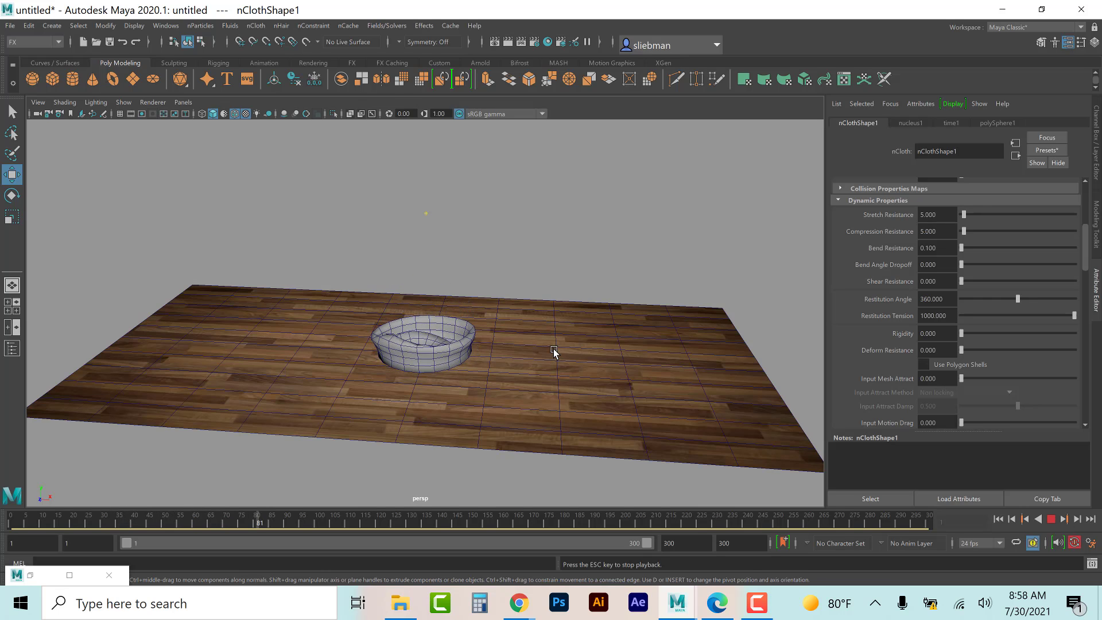
Step: Raise Compression Resistance to about 17.766, Stretch Resistance to about 16.751 and Rigidity to about 0.127, and replay the simulation from the start
left_click(971, 230)
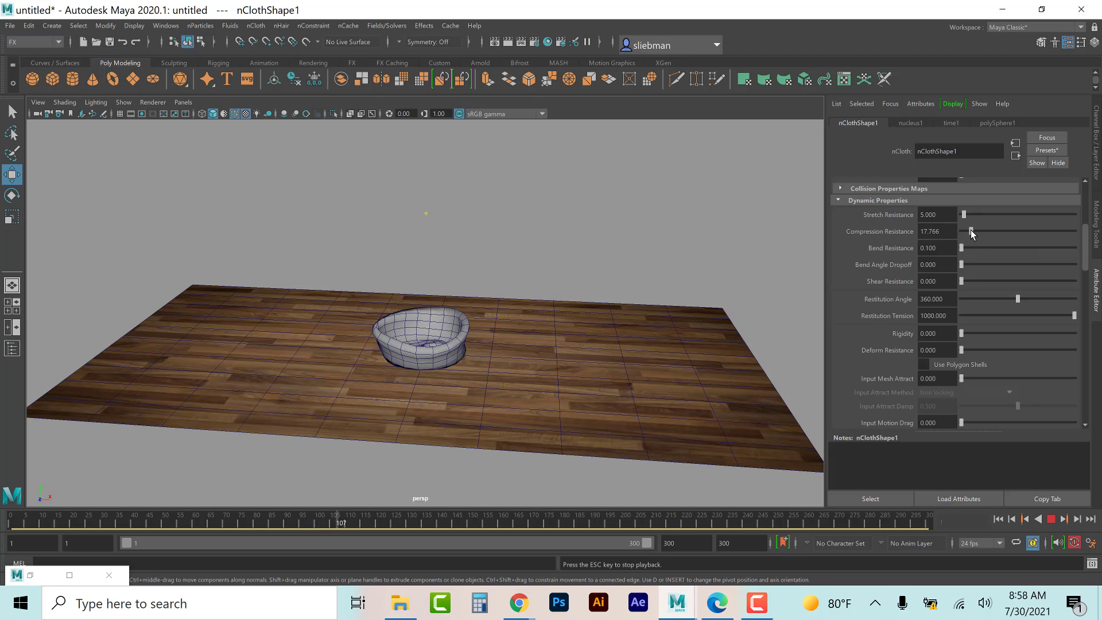
left_click(970, 216)
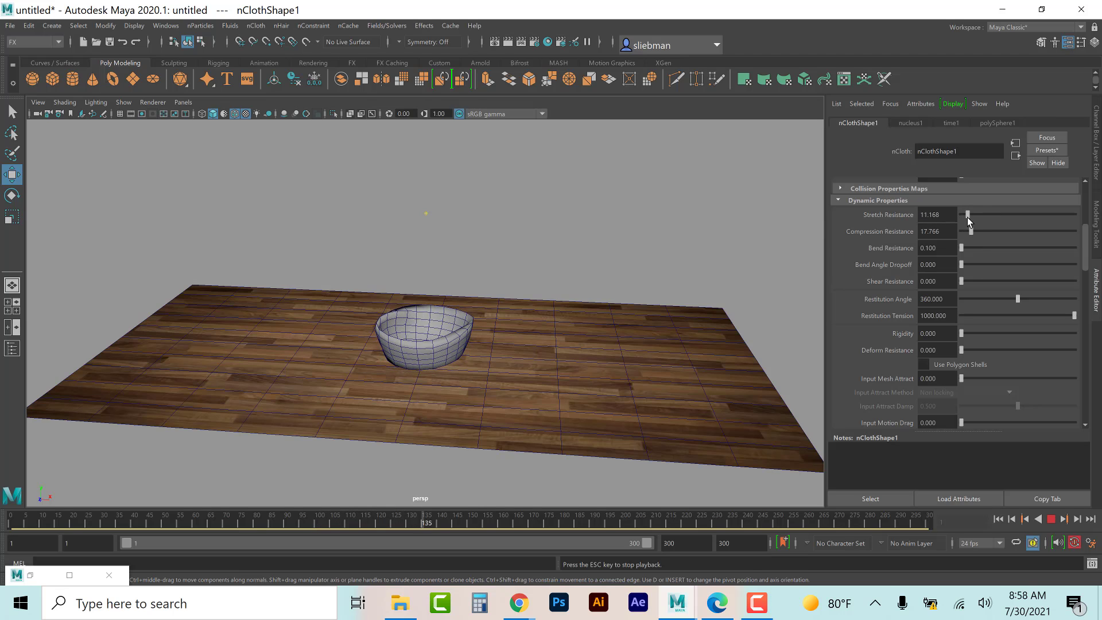
left_click(965, 334)
left_click_drag(965, 335, 963, 335)
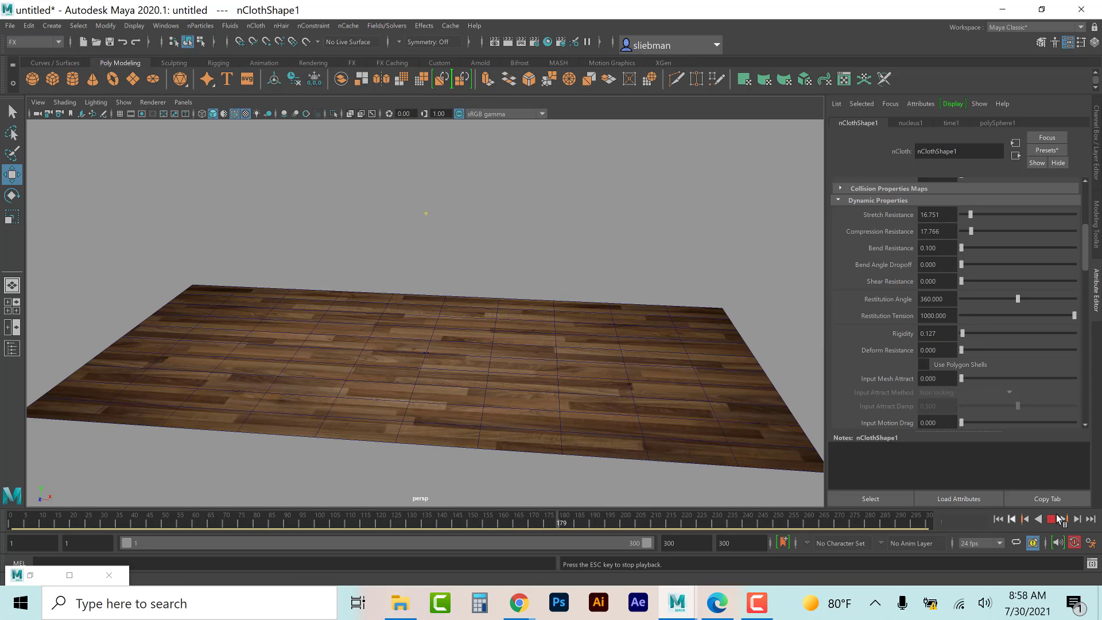
left_click(999, 519)
left_click(1053, 520)
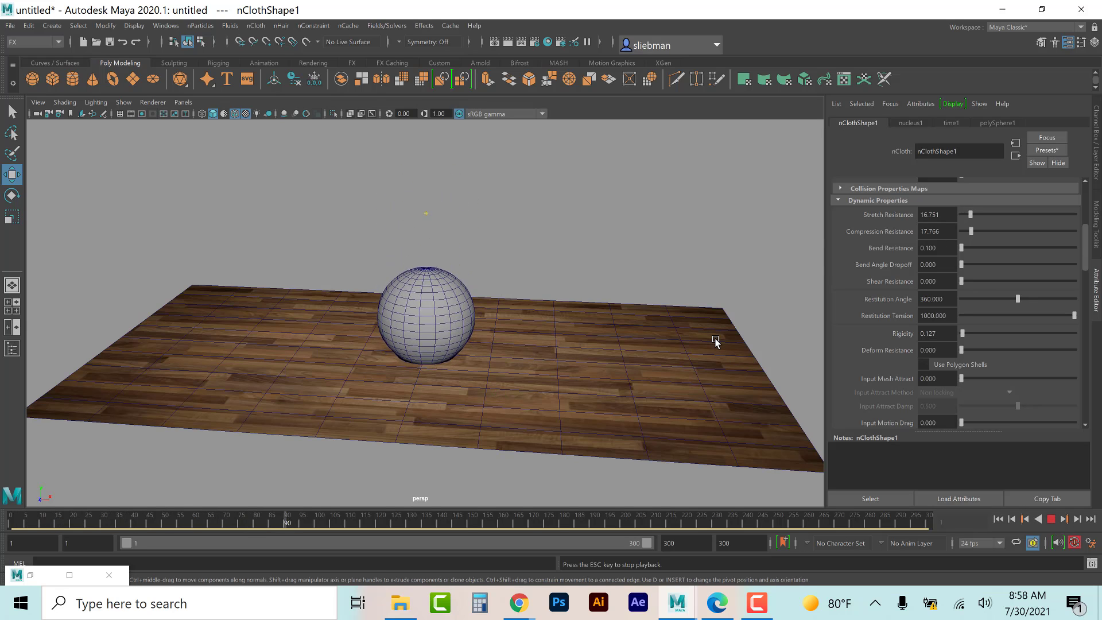
Step: Increase the nCloth's Mass to about 4.442, replay the simulation from the first frame and stop it
scroll(930, 376, "down", 1)
scroll(929, 373, "down", 3)
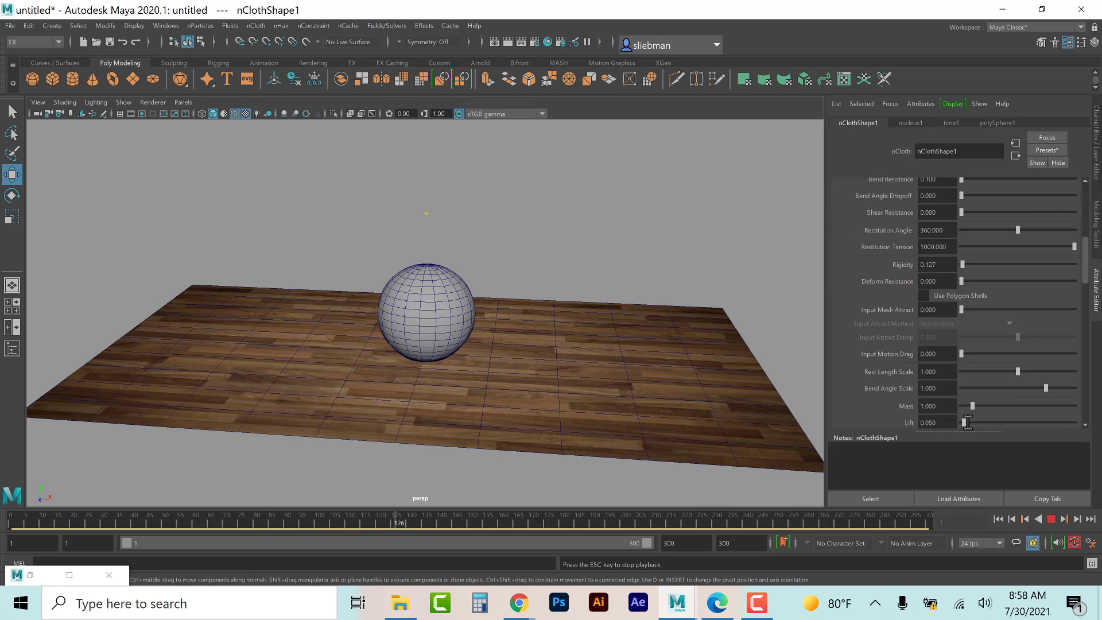
left_click(1012, 408)
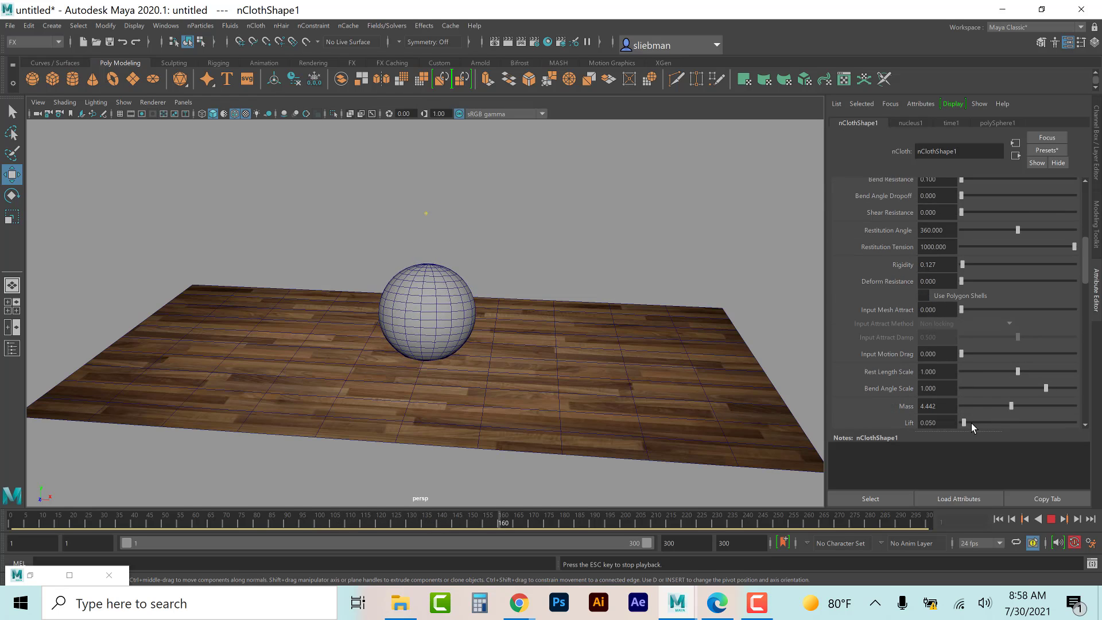
left_click(1051, 519)
left_click(1002, 519)
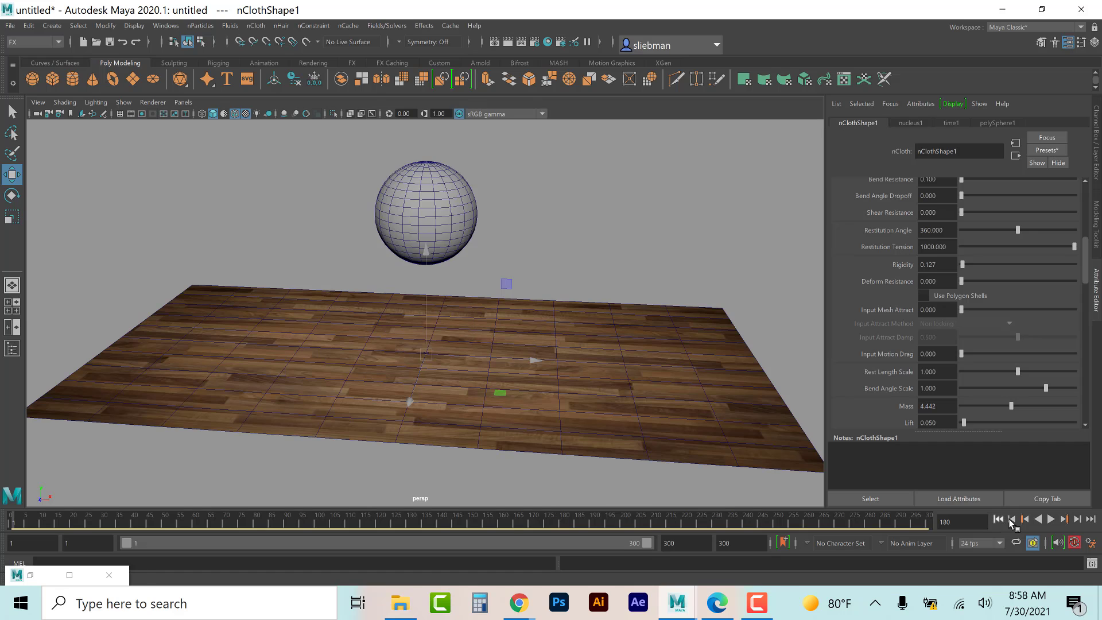
left_click(1052, 519)
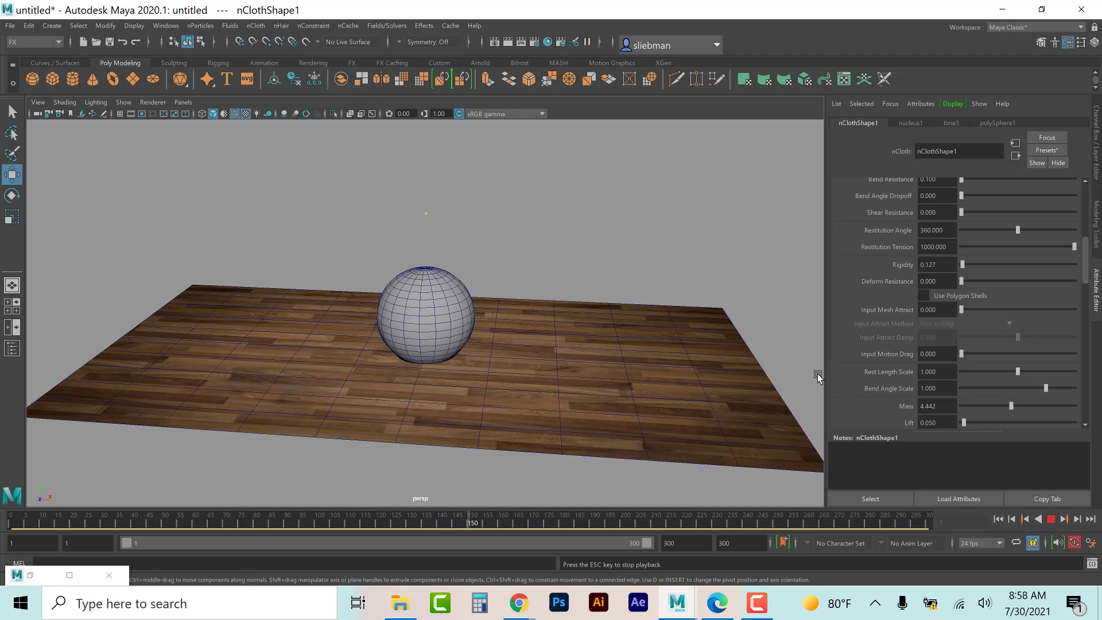
left_click(1051, 519)
Step: Delete the simulated sphere from the scene, leaving only the wood floor
left_click(428, 313)
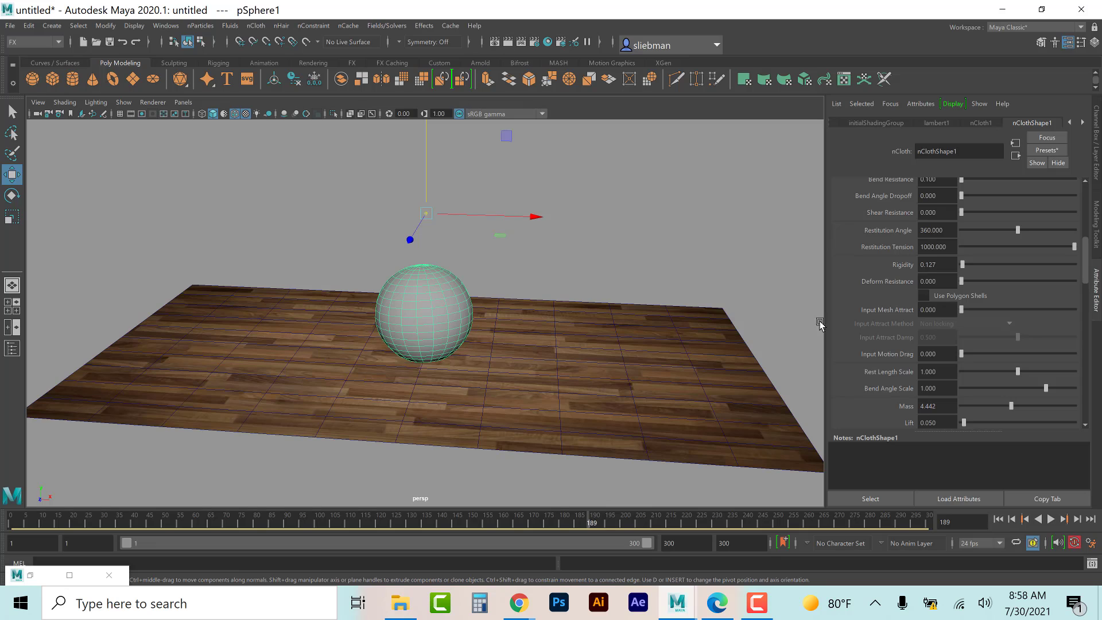
scroll(843, 319, "up", 1)
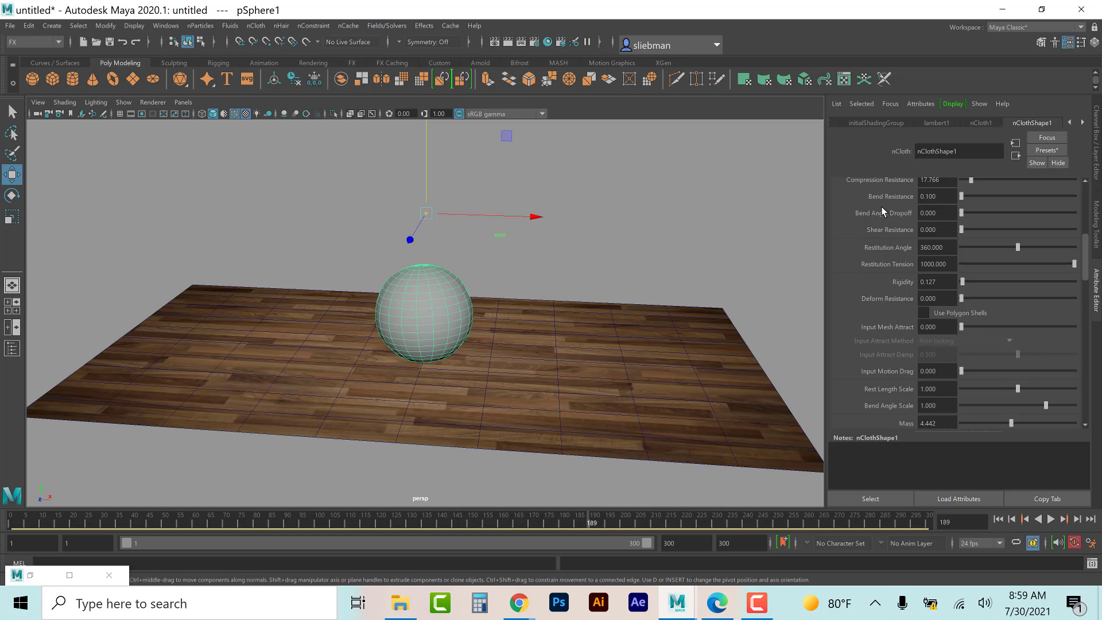
left_click(752, 169)
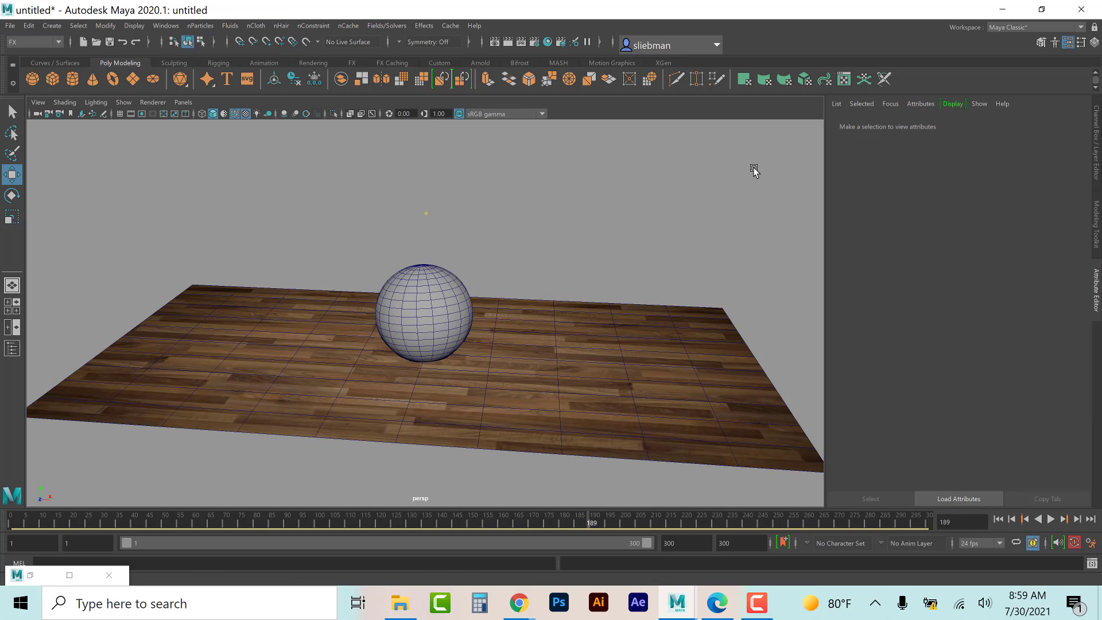
left_click(424, 289)
key("Delete")
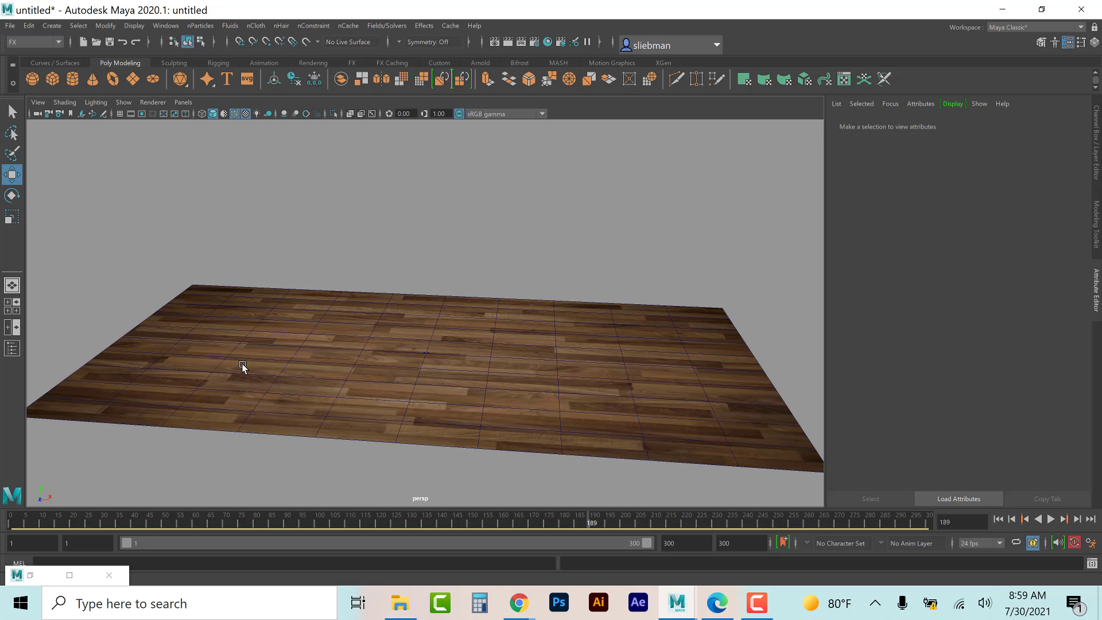
Step: Consult the animated-flags section on building the set in MayaCloth_TutorialLarge.pdf and return to the Maya scene
left_click(720, 604)
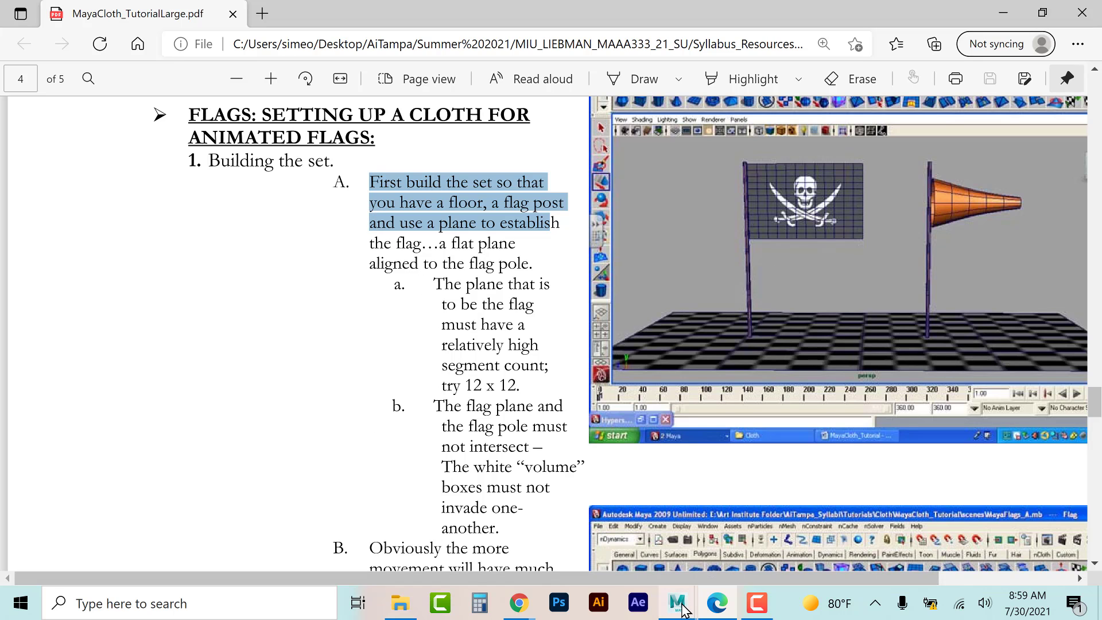
mouse_move(677, 603)
left_click(714, 524)
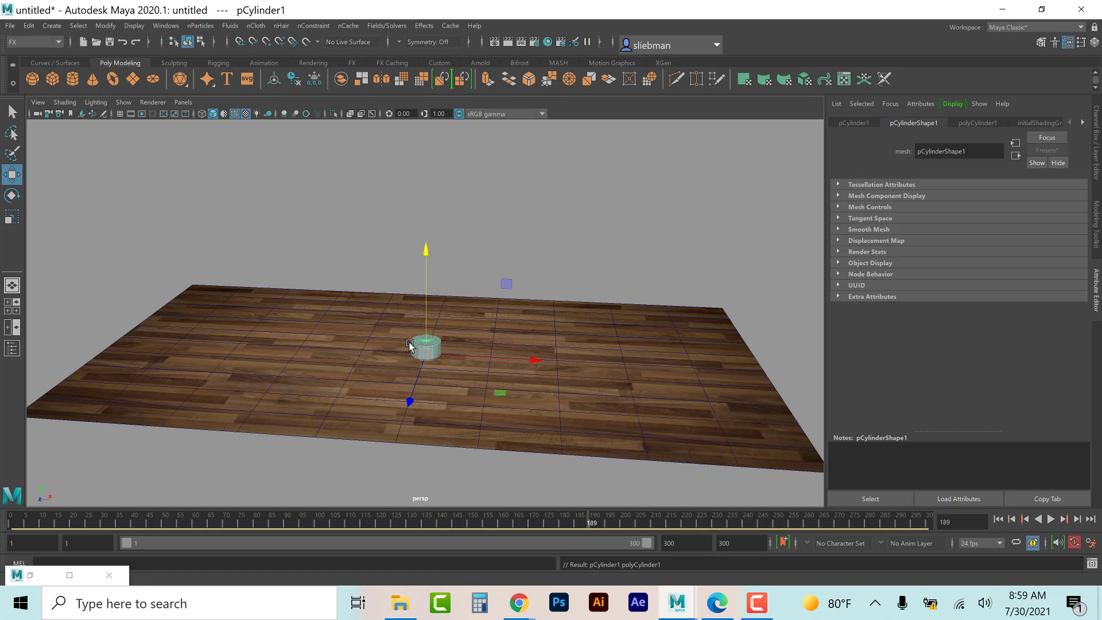
Step: Create a polygon cylinder at the floor's center and scale it to about 0.275 in X and Z and 2.134 in Y
key("r")
mouse_move(426, 354)
left_mouse_down()
mouse_move(400, 362)
mouse_move(410, 362)
left_mouse_up()
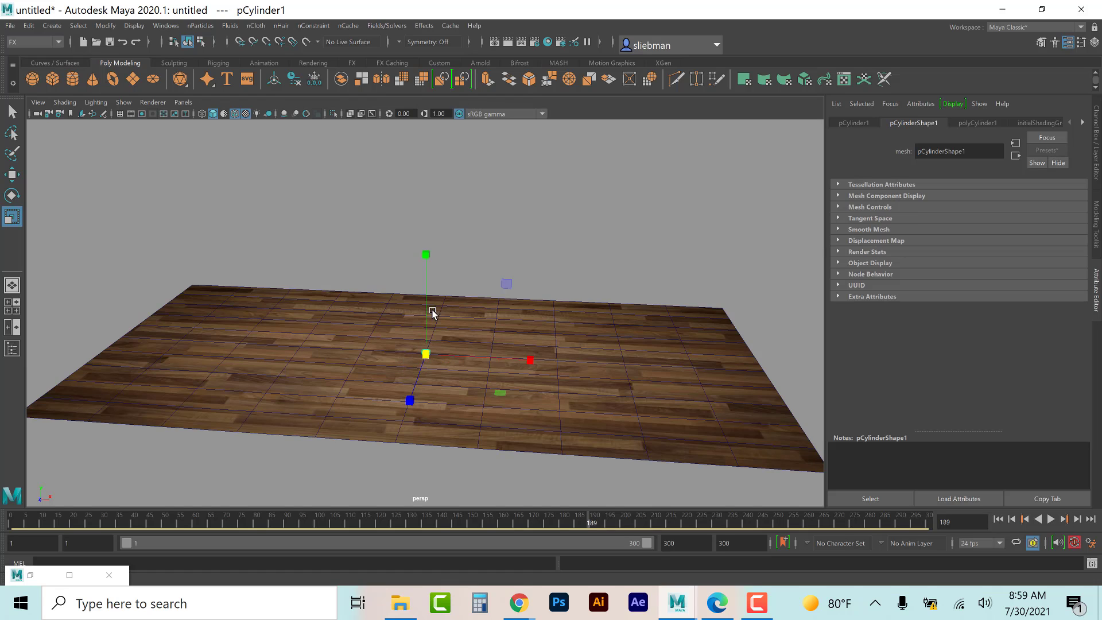
left_click_drag(428, 252, 451, 95)
Step: Set the cylinder's Subdivisions Height to 12
key("ctrl+a")
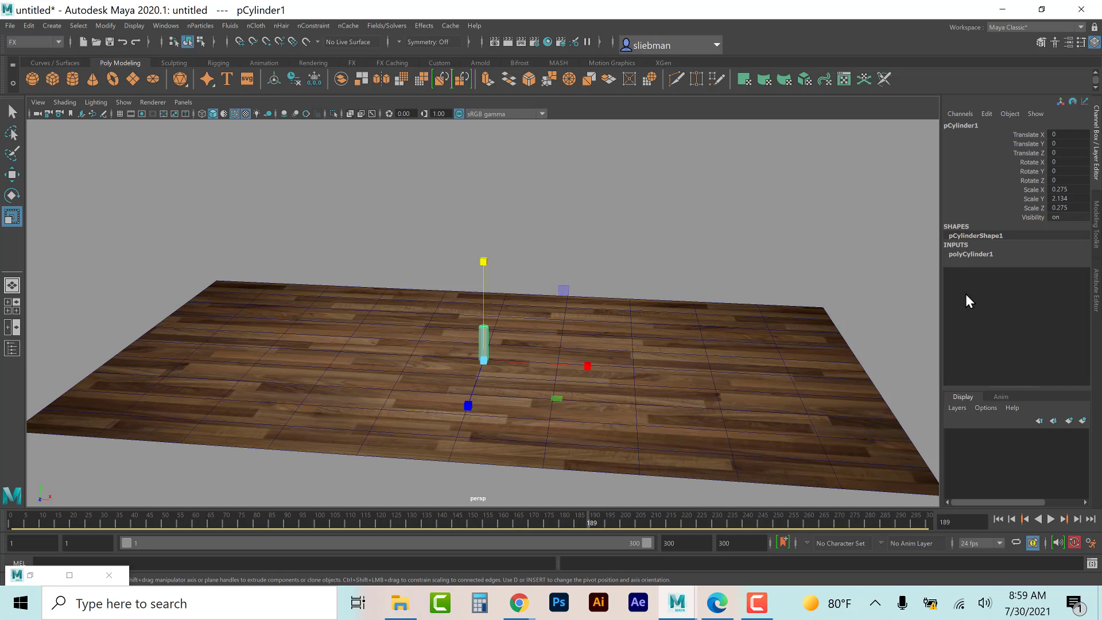
double_click(968, 253)
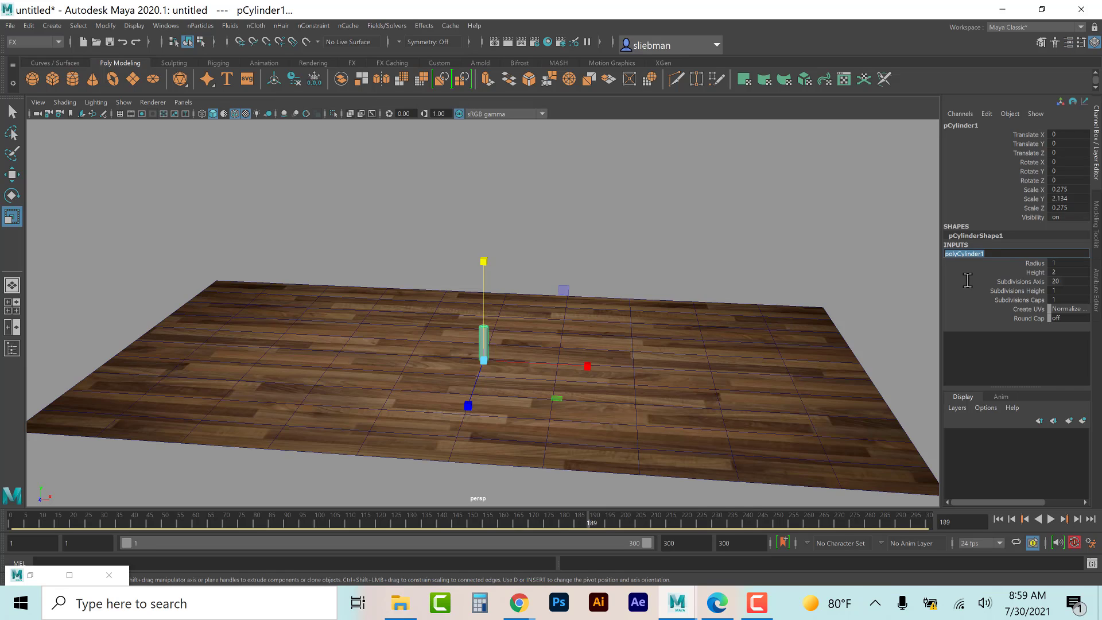
double_click(1067, 290)
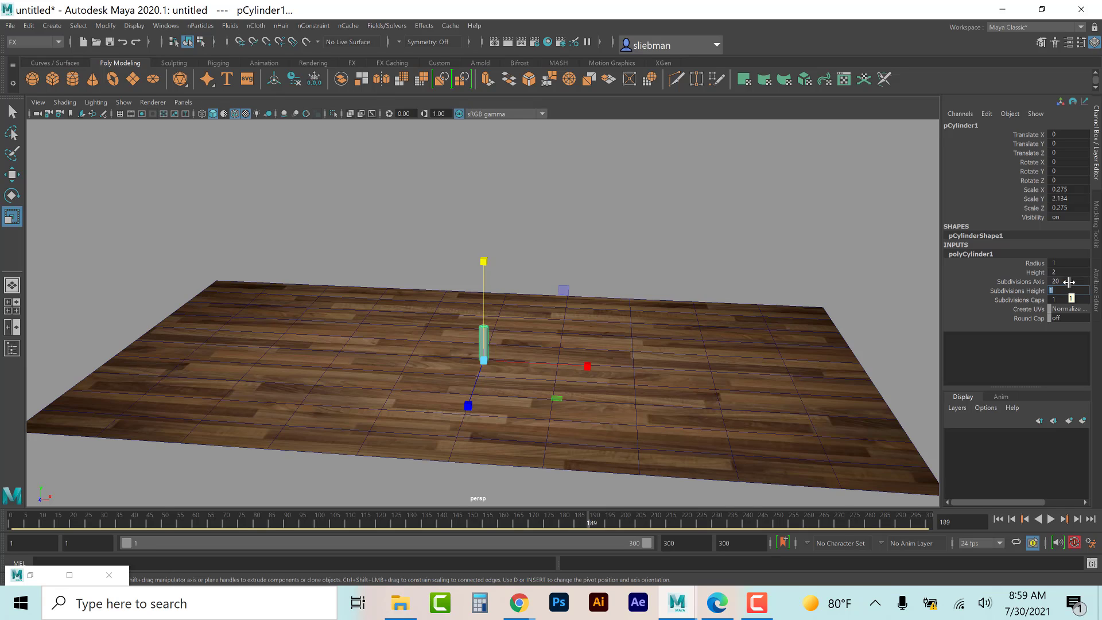
type("12")
key("Return")
Step: Scale the cylinder into a thin pole, about 0.243 in X and Z and 5.166 in Y, and raise it to about Translate Y 5.179
left_click_drag(486, 362, 598, 241)
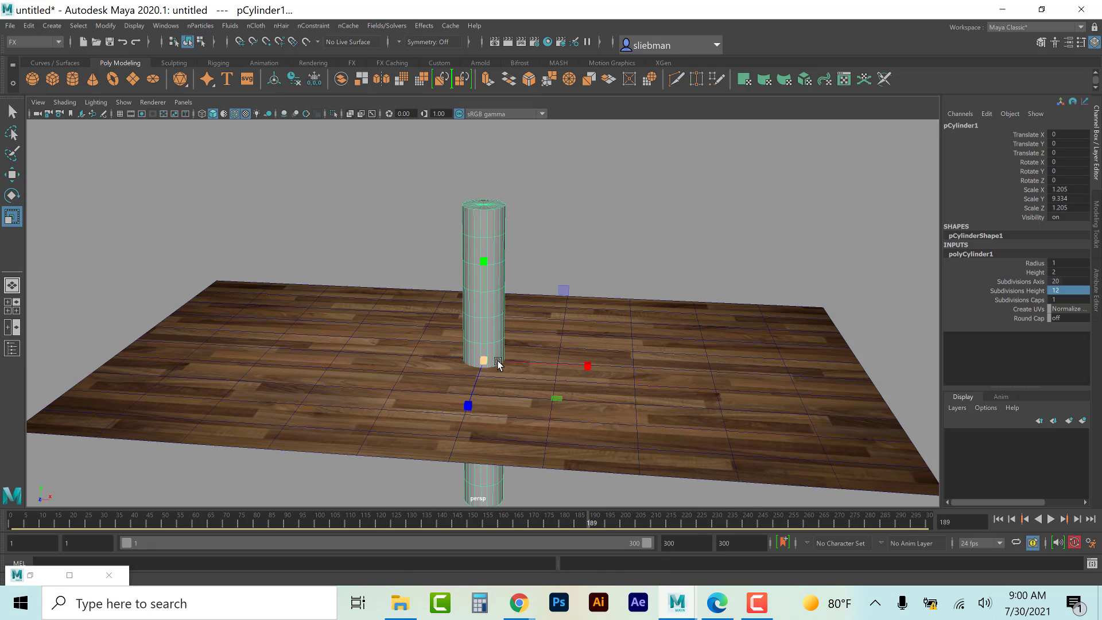
left_click(1073, 281)
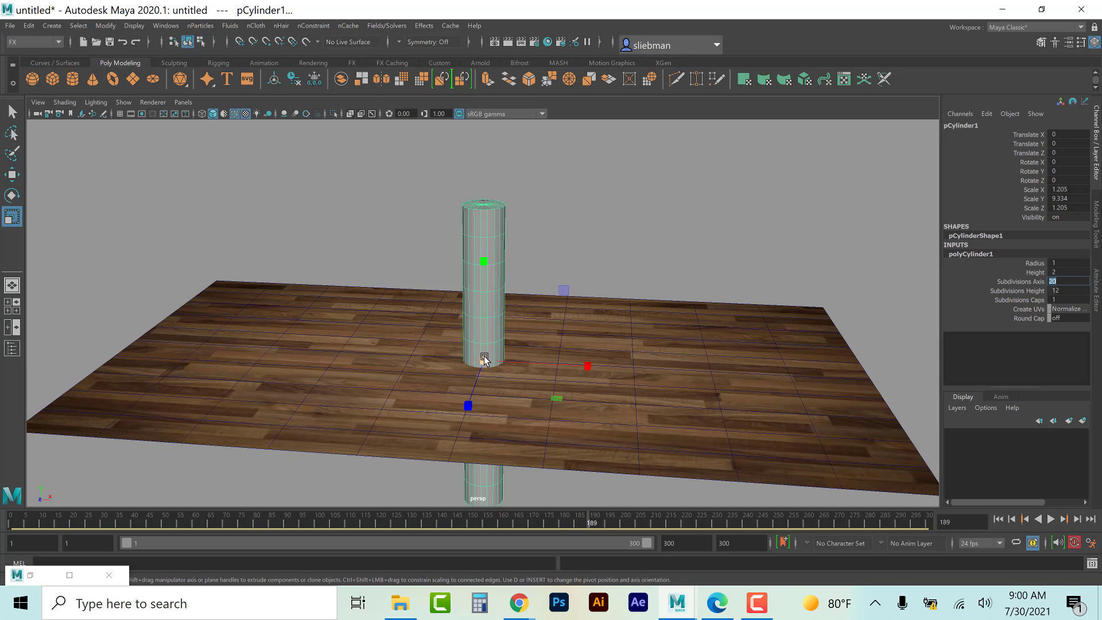
left_click_drag(484, 360, 354, 431)
left_click_drag(483, 260, 482, 170)
key("w")
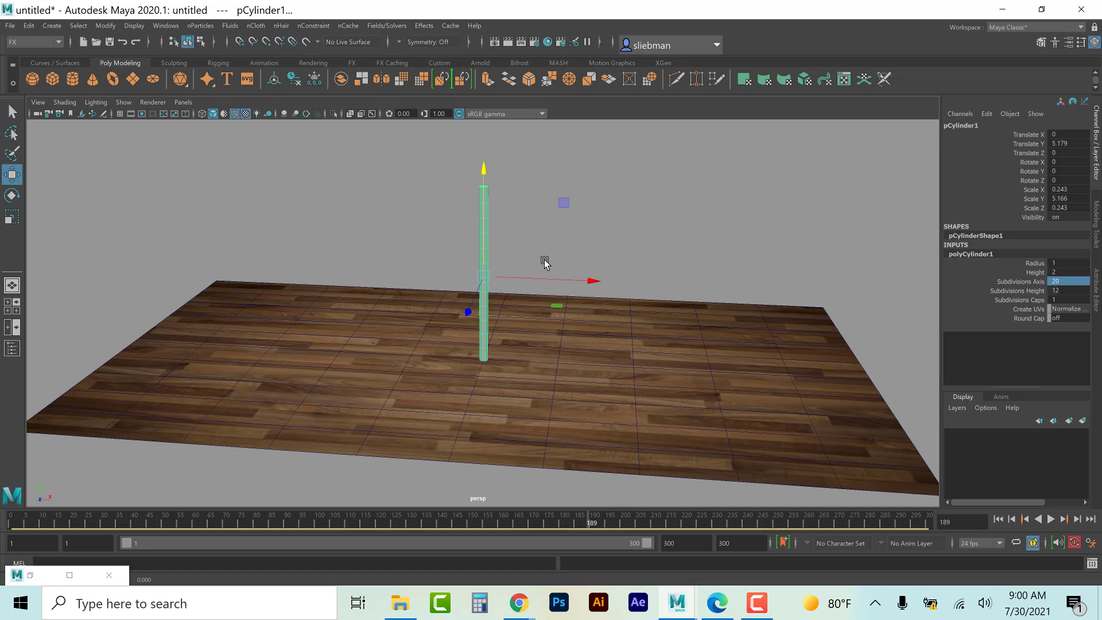
Step: Move the pole's pivot down to its base and lower the pole to about Translate Y 4.465
key("t")
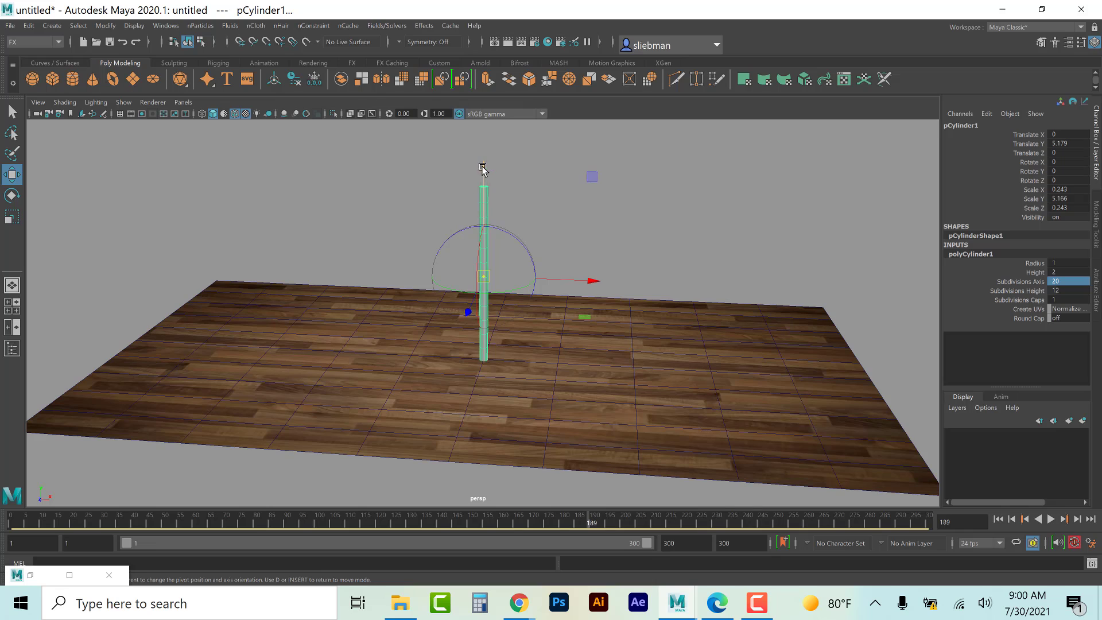
left_click_drag(487, 230, 490, 265)
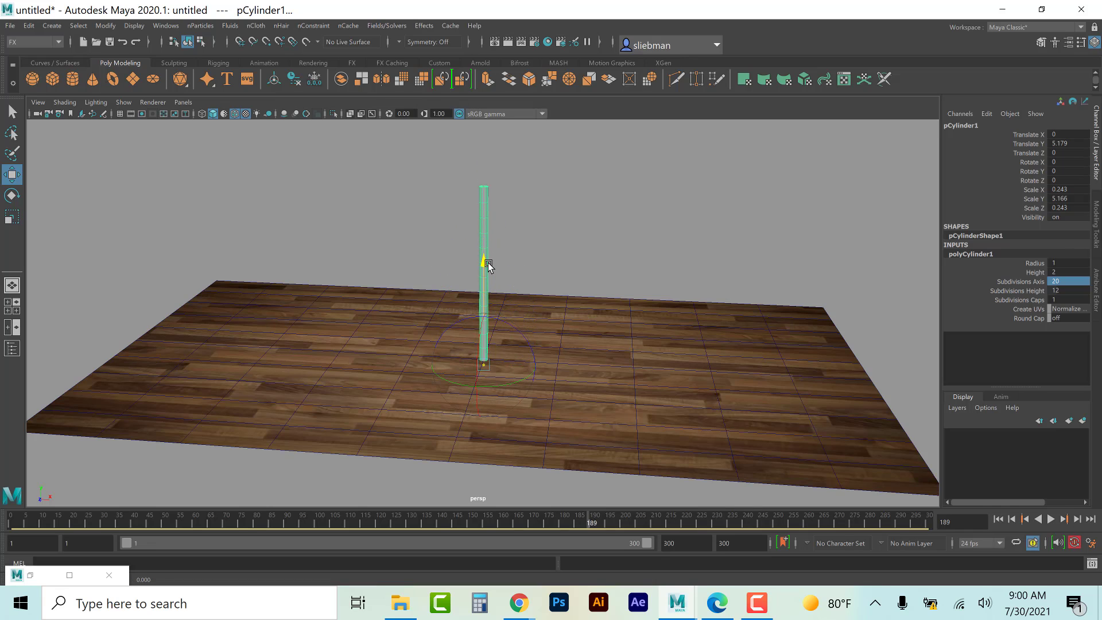
left_click(488, 265)
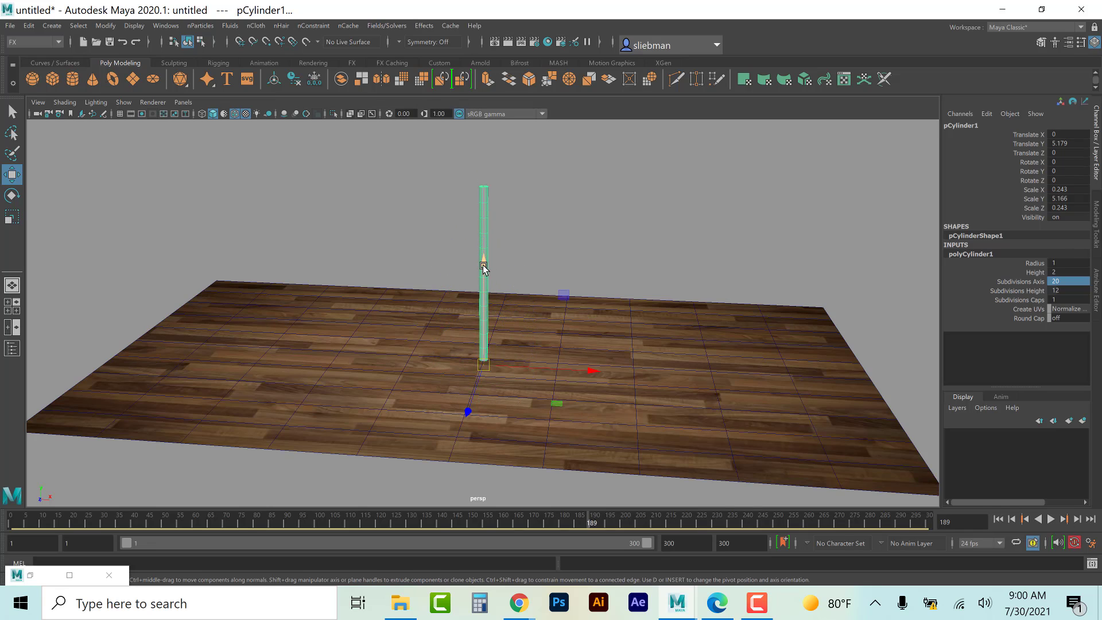
left_click_drag(484, 262, 483, 274)
Step: Stretch the pole taller along Y from its base pivot and deselect it
key("r")
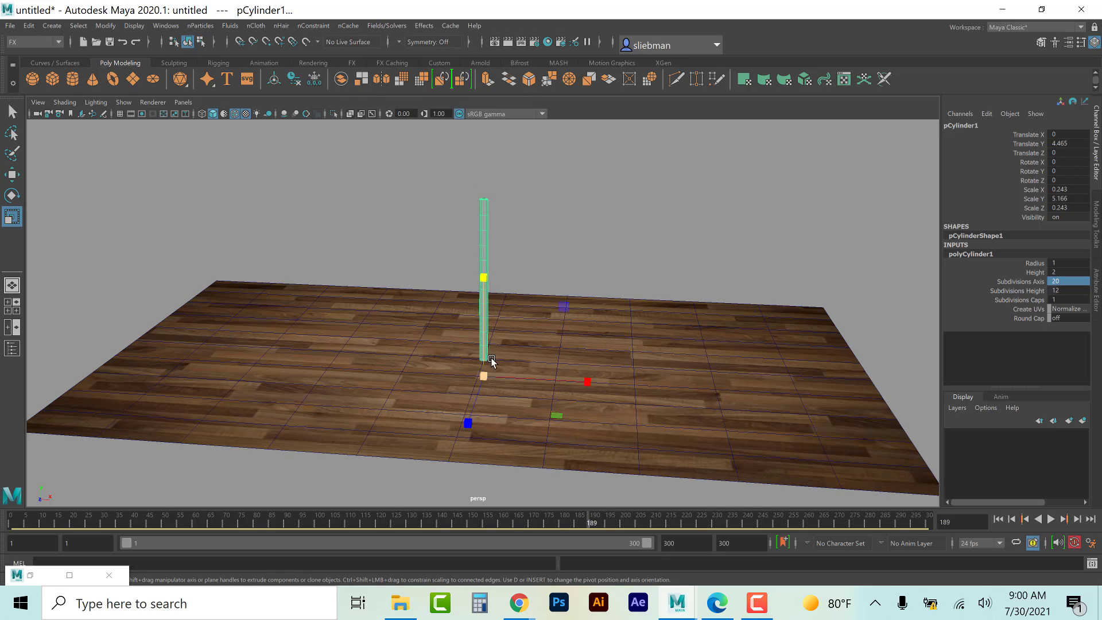
left_click_drag(484, 375, 484, 234)
scroll(563, 259, "down", 1)
left_click(567, 275)
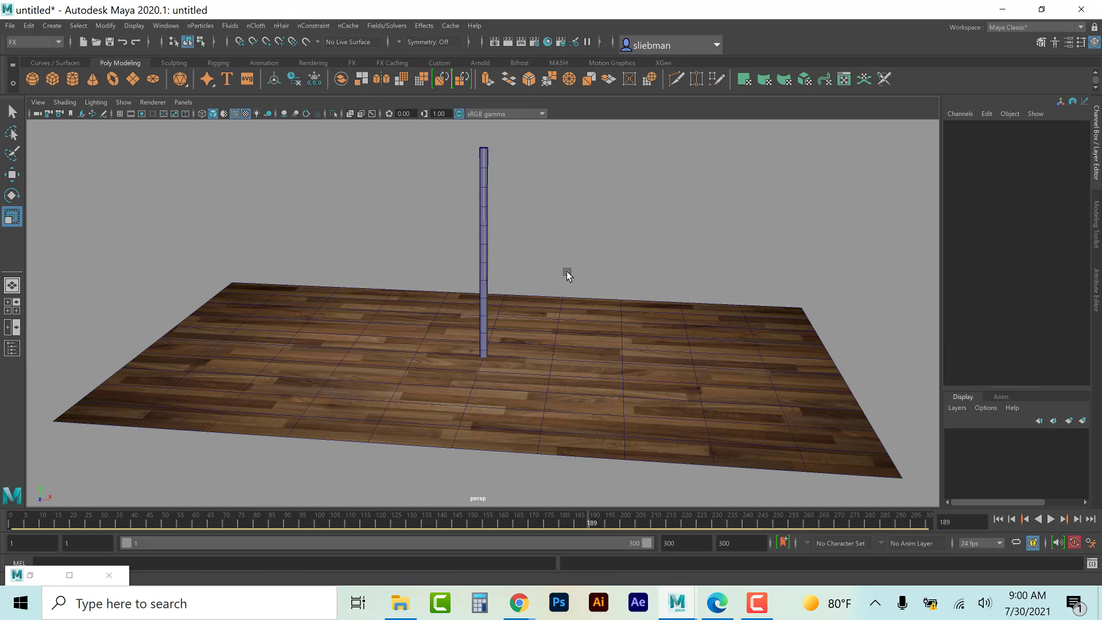
mouse_move(561, 298)
left_mouse_down("alt")
mouse_move(568, 286)
mouse_move(567, 311)
left_mouse_up("alt")
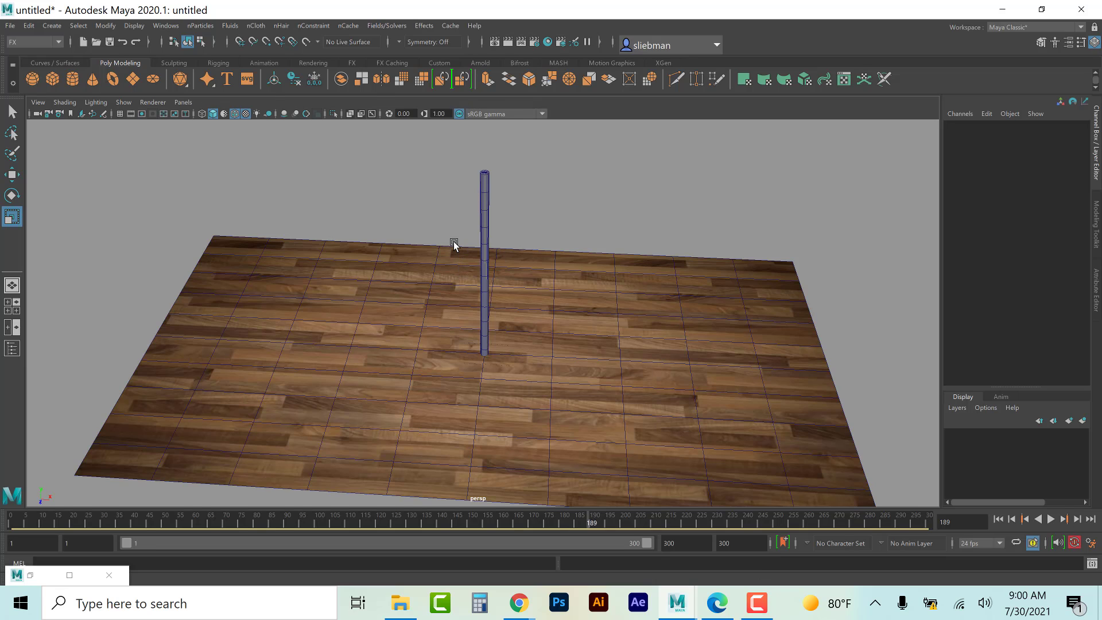
Step: Show the side view on its own and frame the full height of the pole with nothing selected
left_click(575, 329)
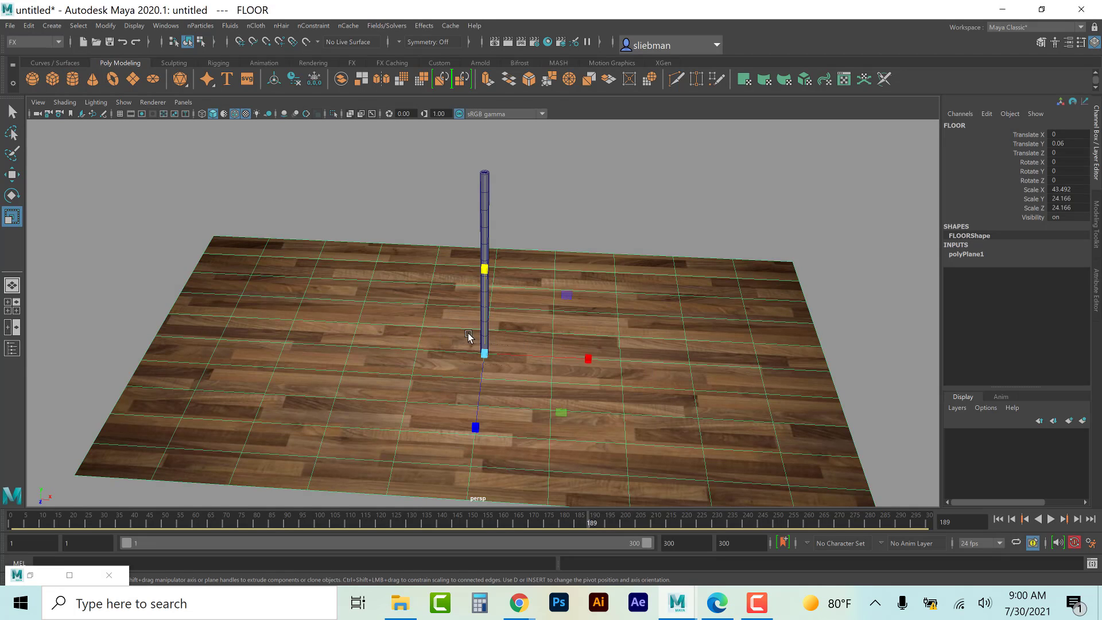
left_click(301, 159)
key("space")
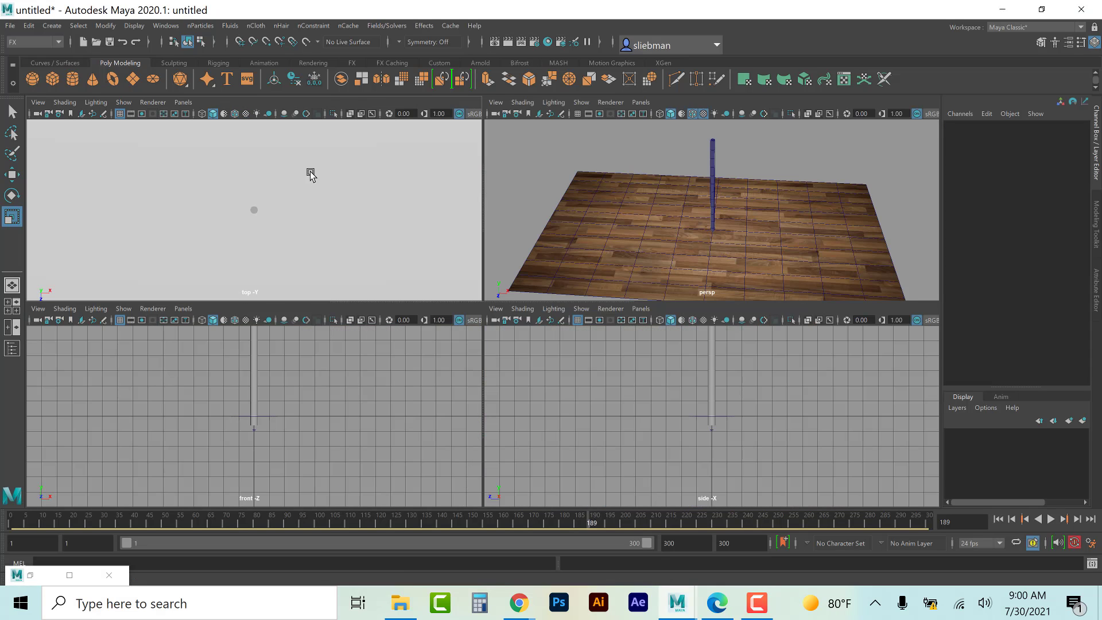
left_click(673, 229)
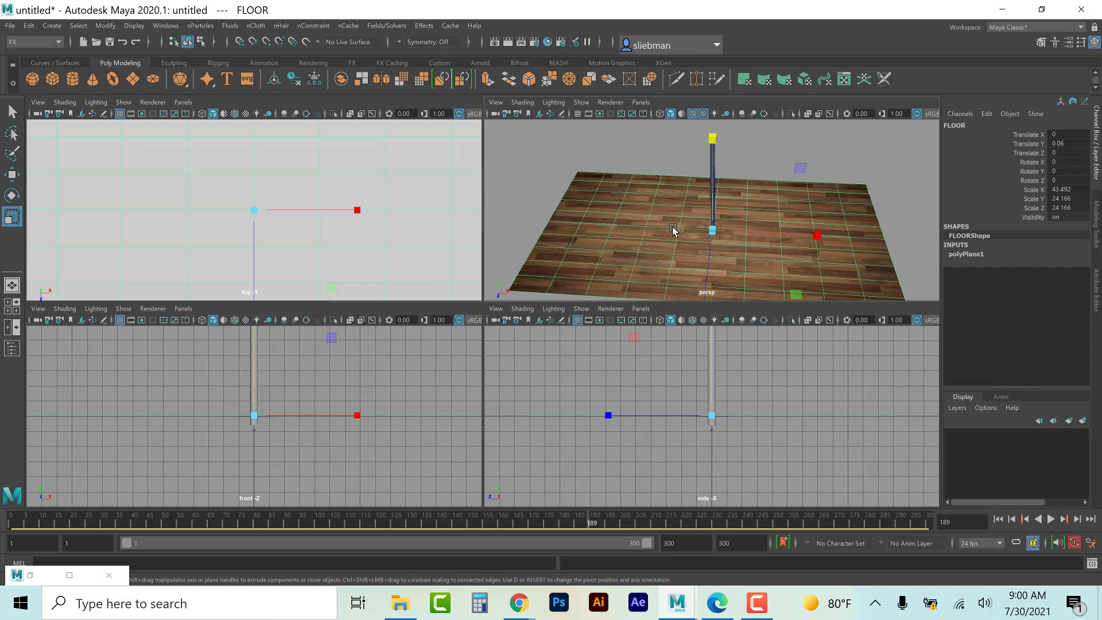
scroll(416, 390, "down", 5)
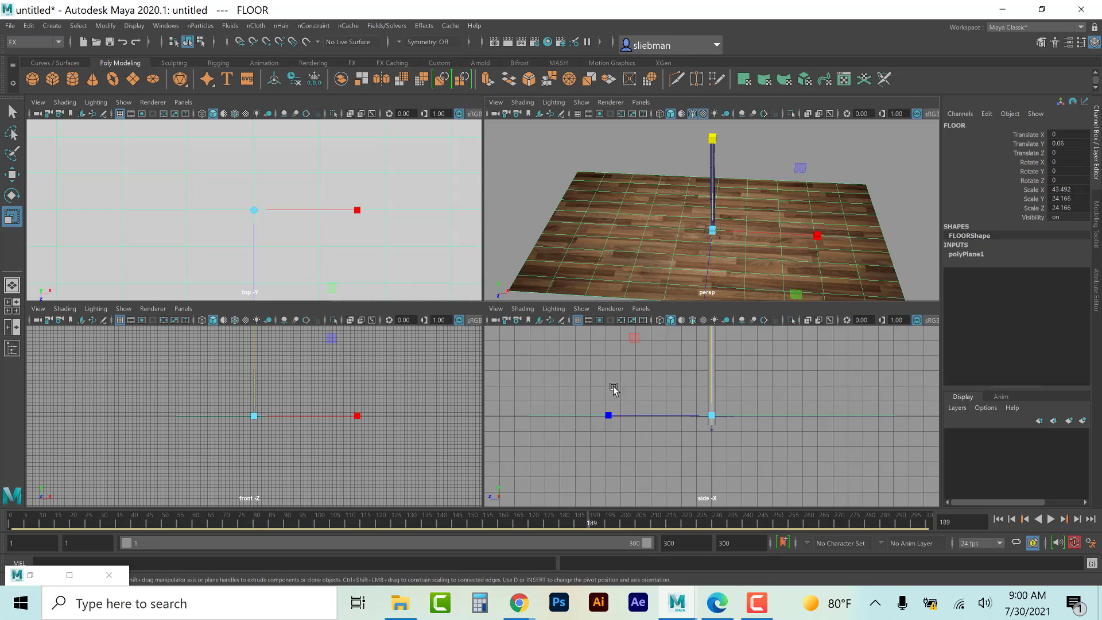
scroll(644, 395, "down", 2)
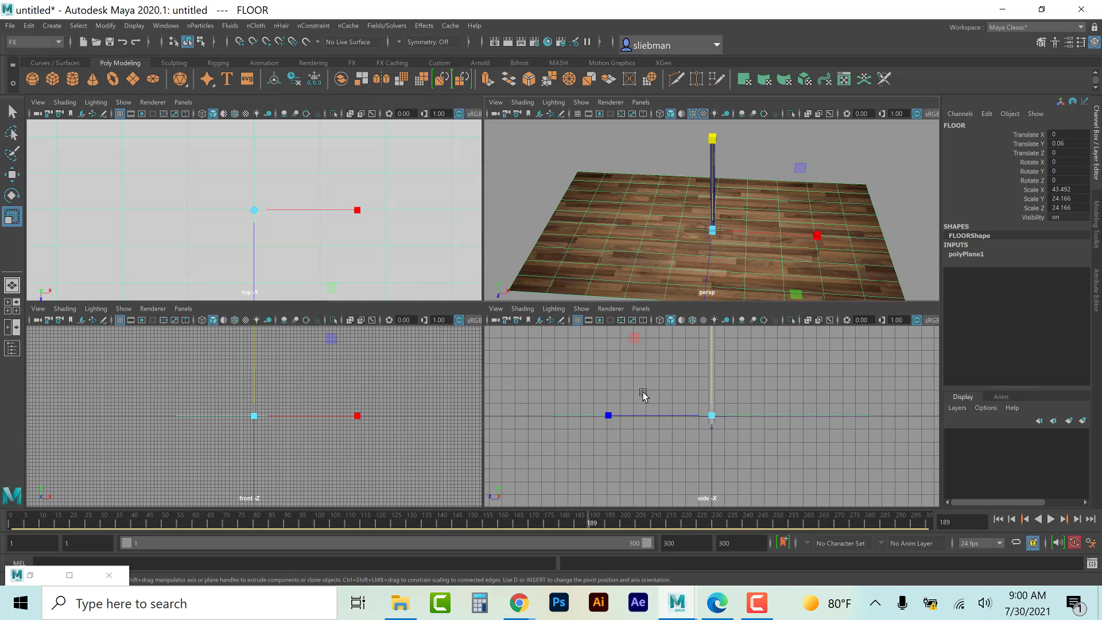
key("space")
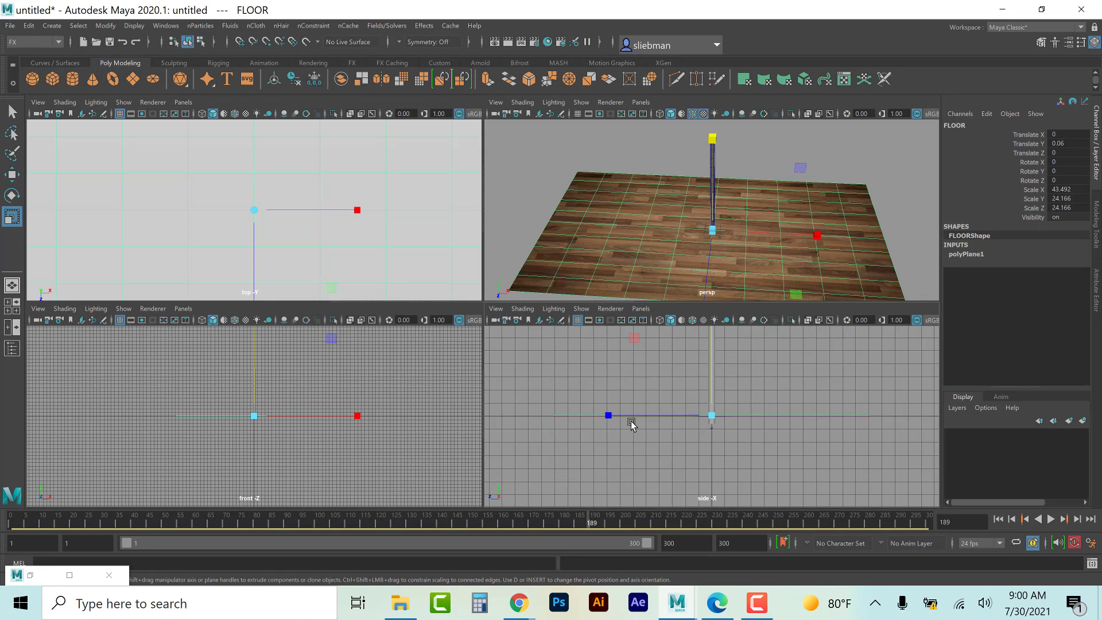
key("space")
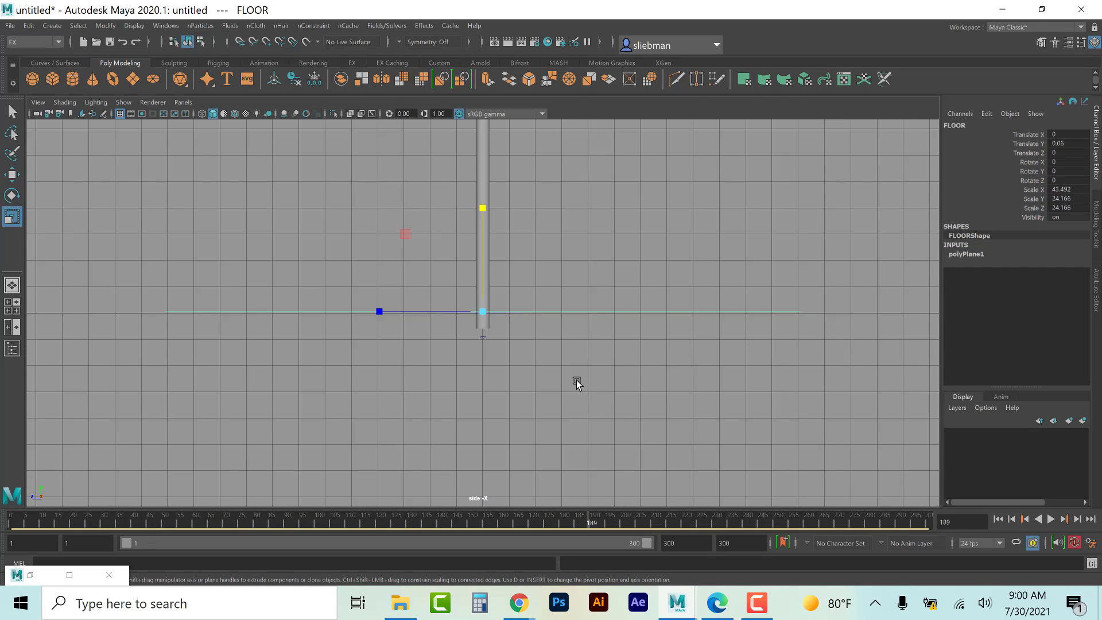
scroll(576, 377, "down", 3)
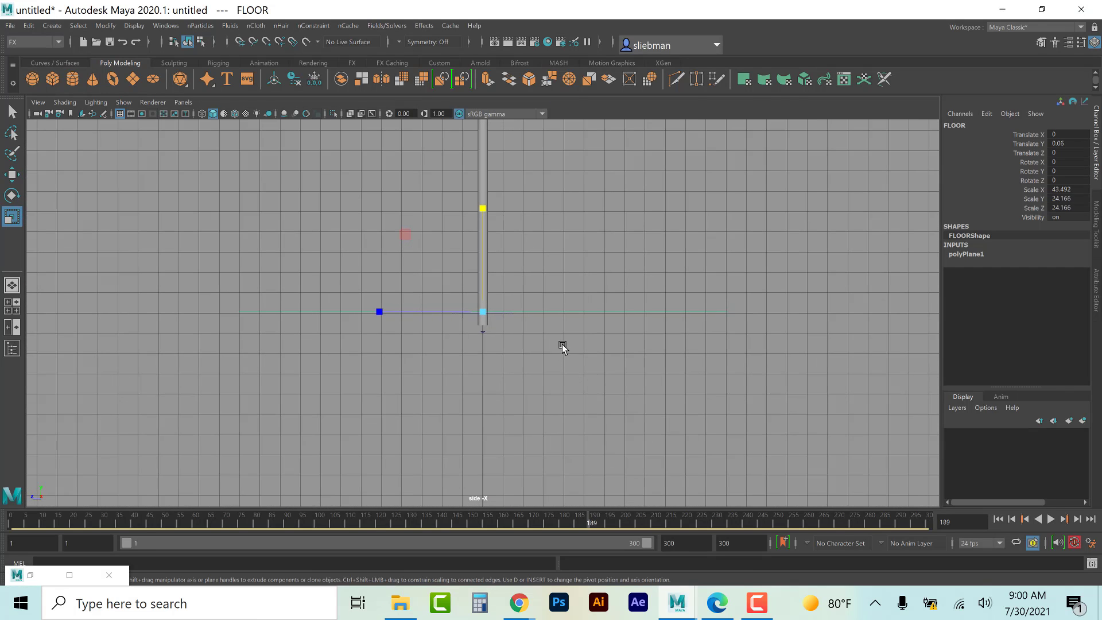
middle_click_drag(566, 343, 556, 465, "alt")
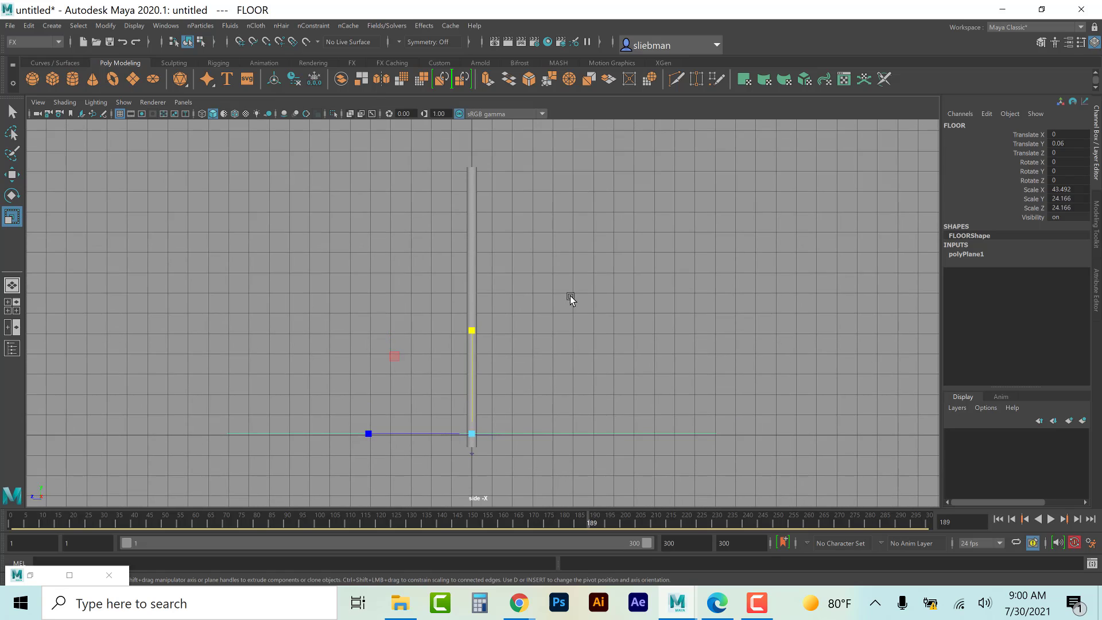
left_click(560, 311)
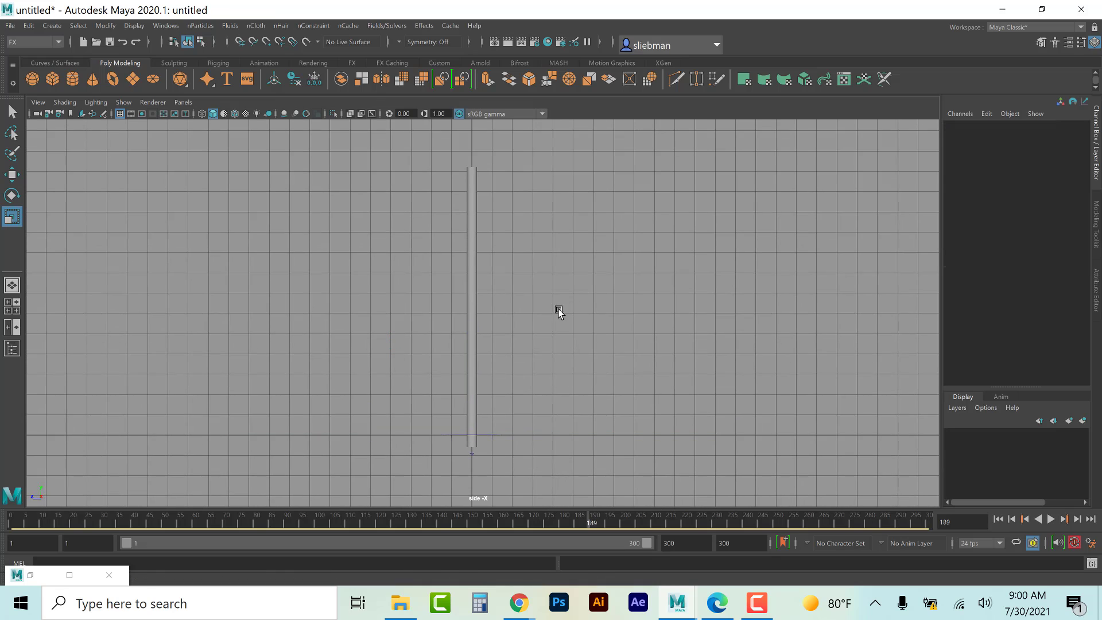
left_click(52, 27)
mouse_move(74, 67)
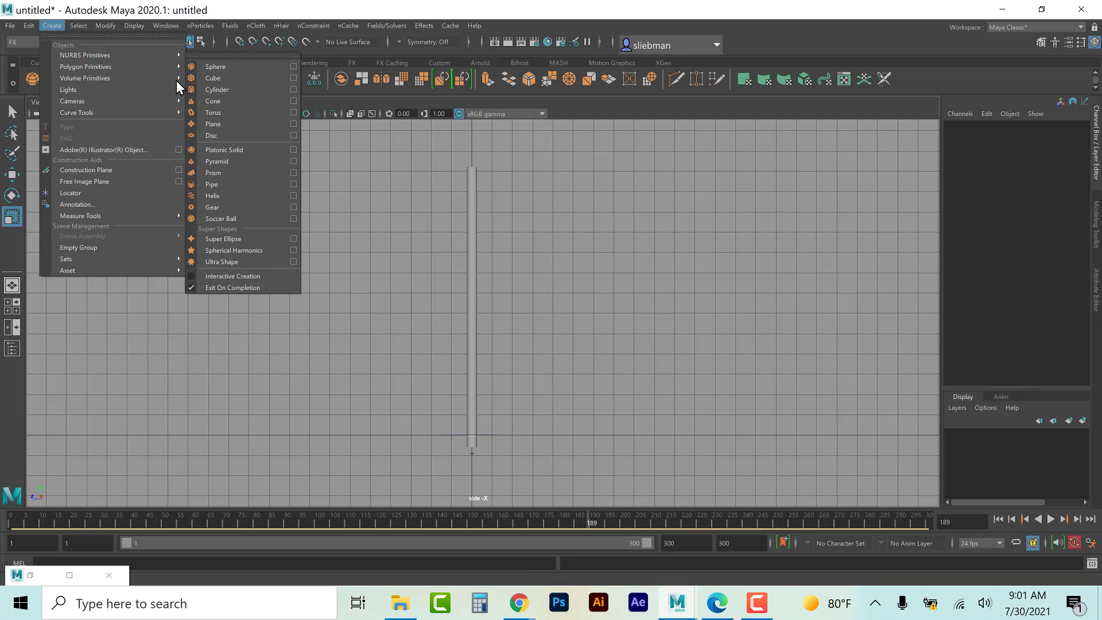
left_click(228, 116)
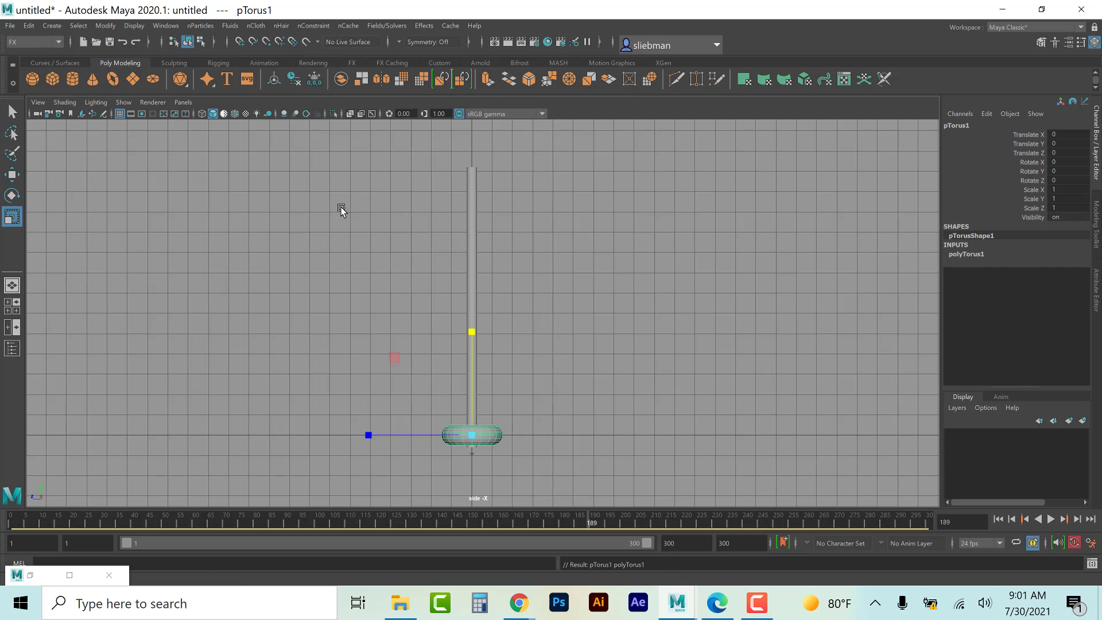
key("Delete")
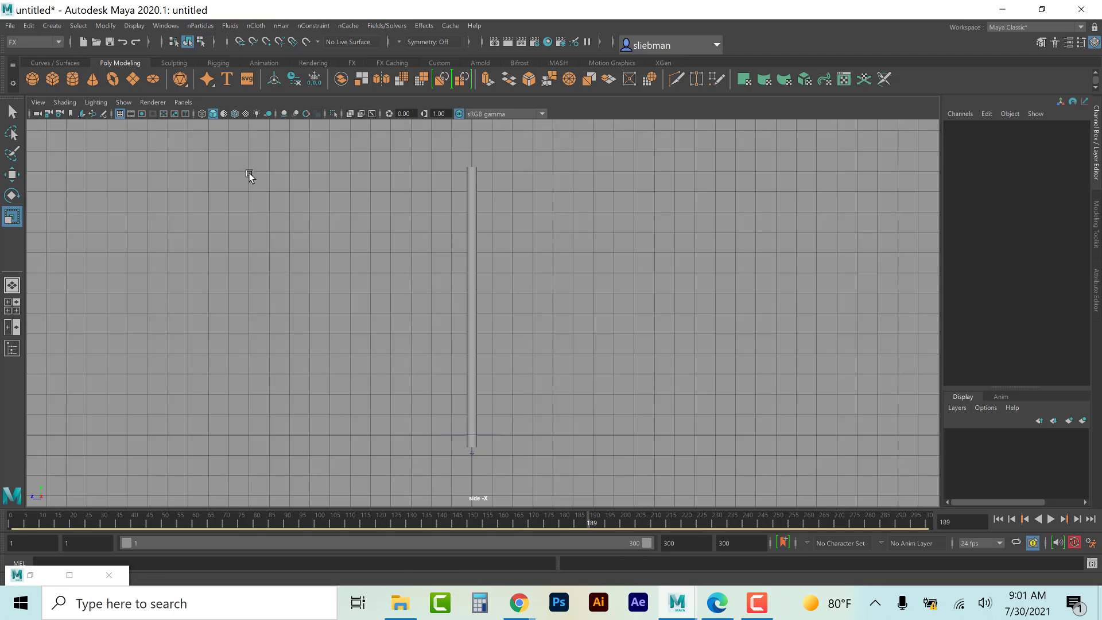
Step: Create a polygon plane and stand it upright with Rotate Z set to 90
left_click(59, 26)
mouse_move(71, 65)
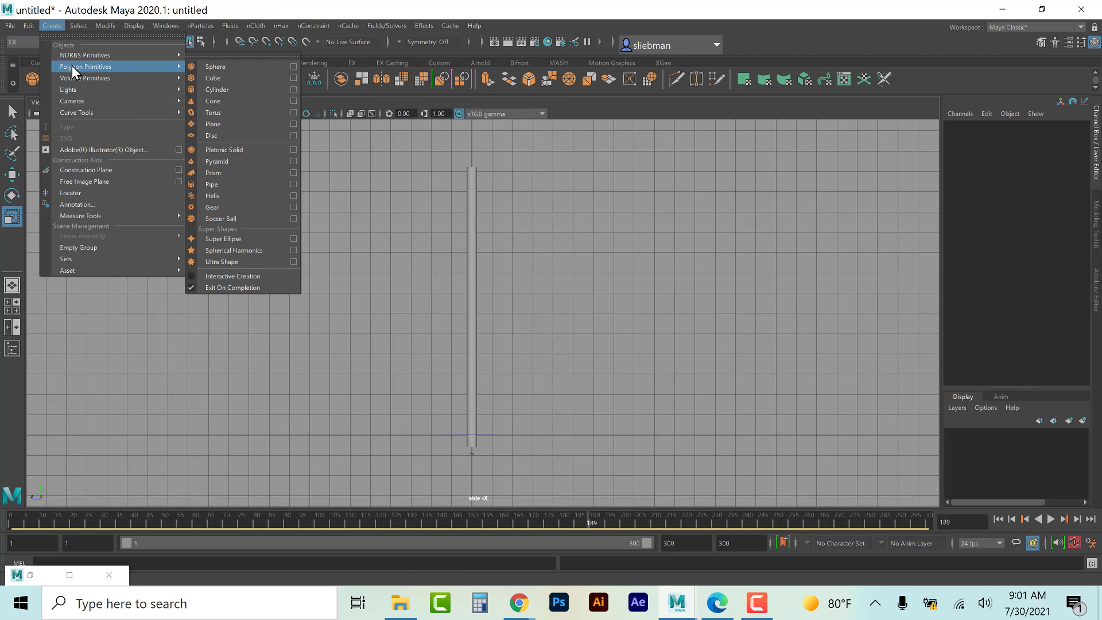
left_click(226, 121)
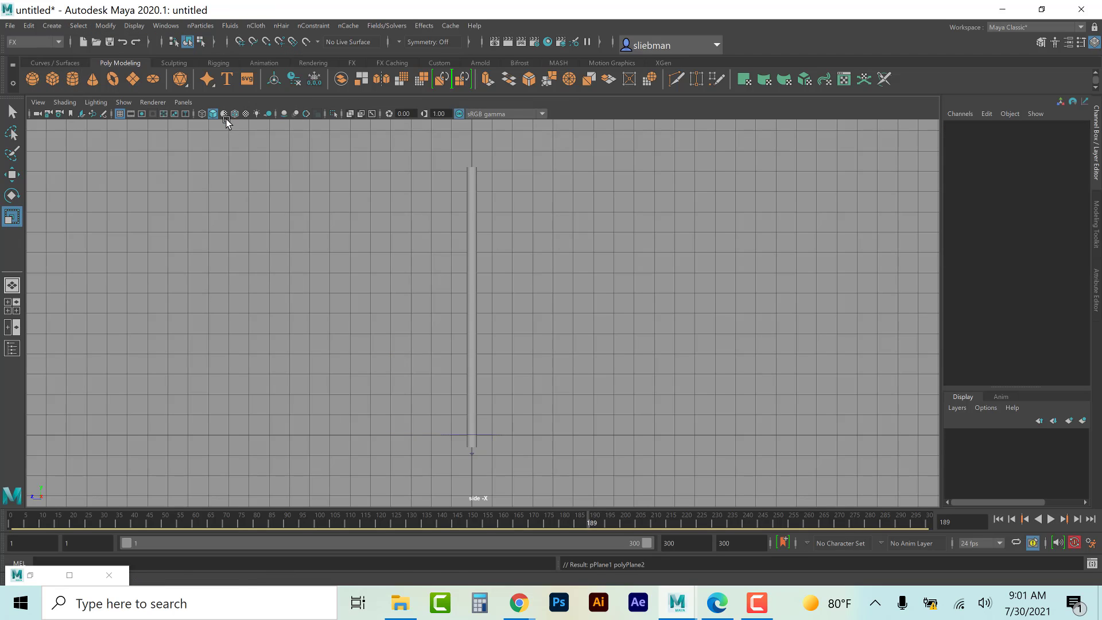
key("e")
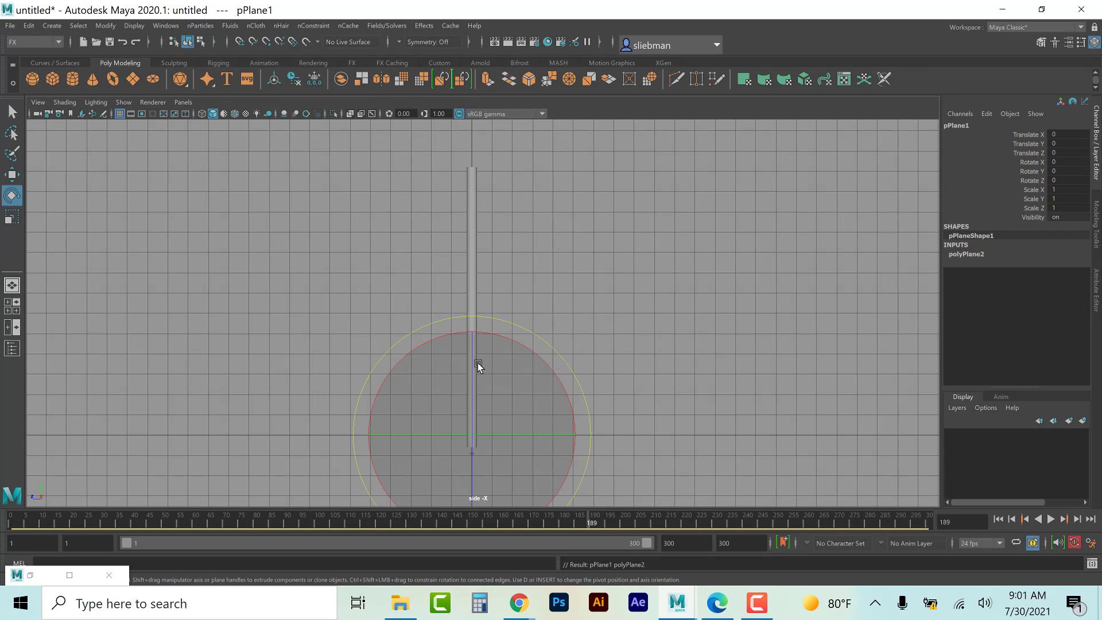
left_click_drag(475, 425, 477, 476)
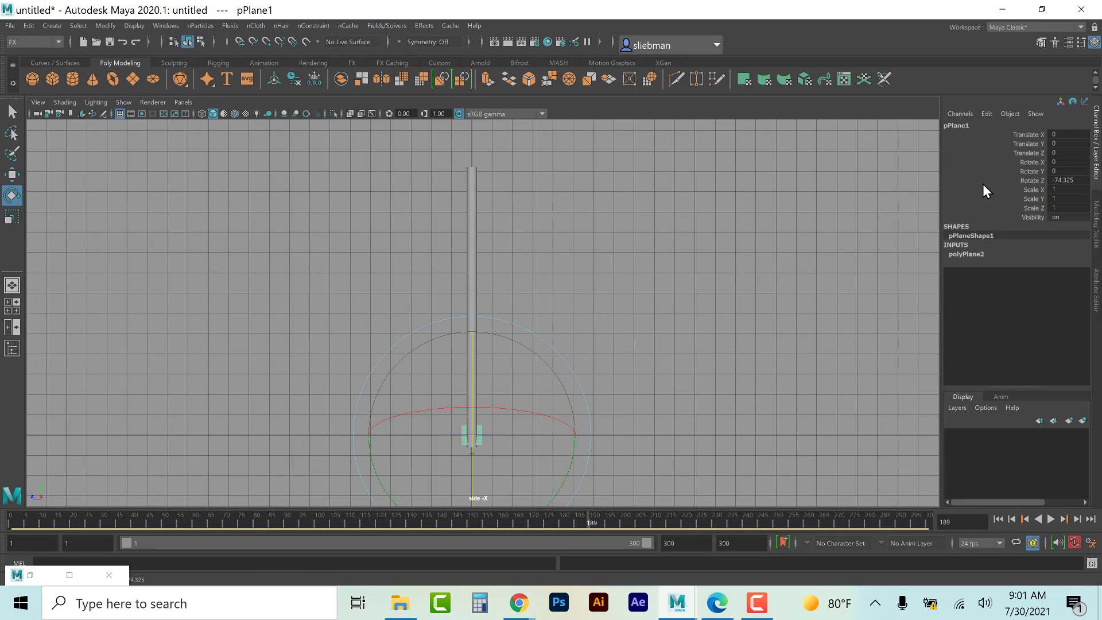
double_click(1068, 181)
type("90")
key("Return")
Step: Move the plane beside the pole to about Translate Y 8.167, Z -9.795, and scale it to about 8.267 in X and 11.189 in Y and Z
key("w")
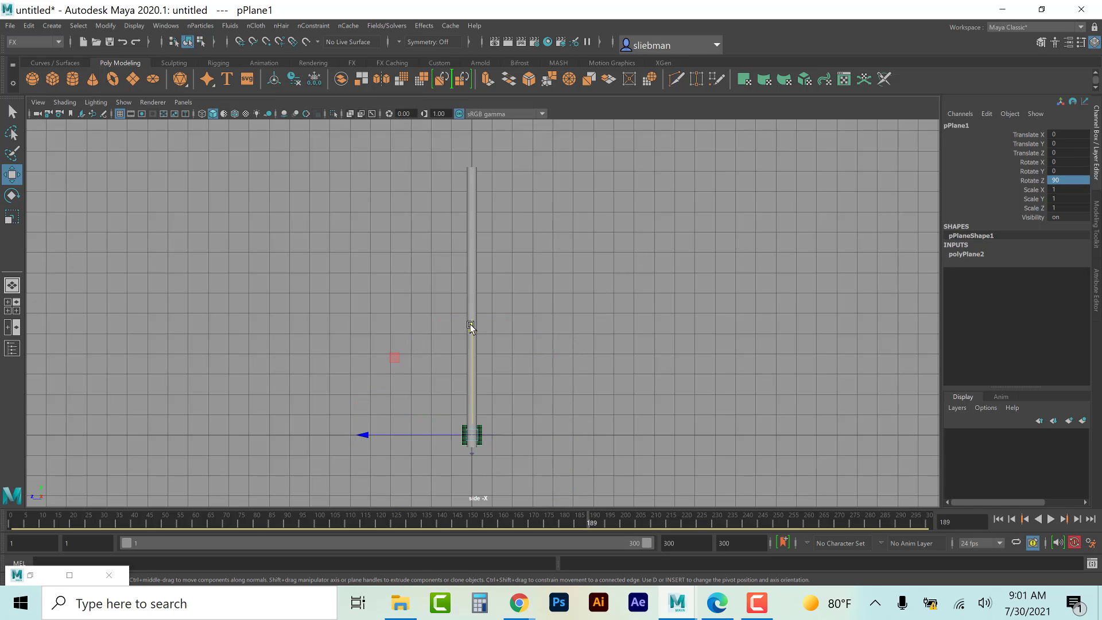
left_click_drag(472, 322, 480, 163)
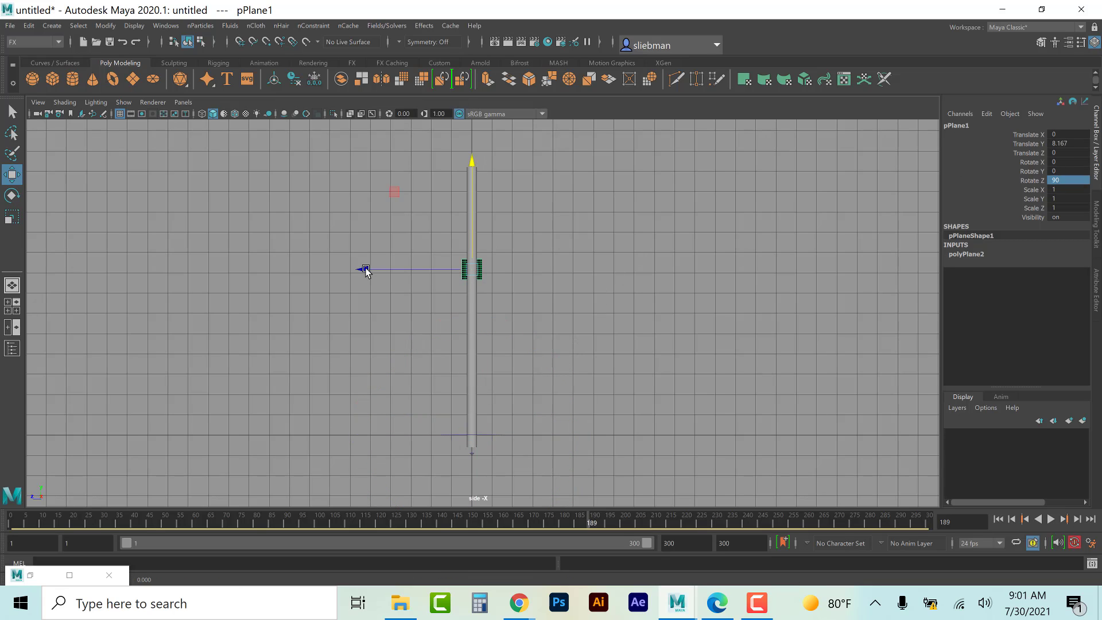
left_click_drag(371, 269, 566, 266)
key("r")
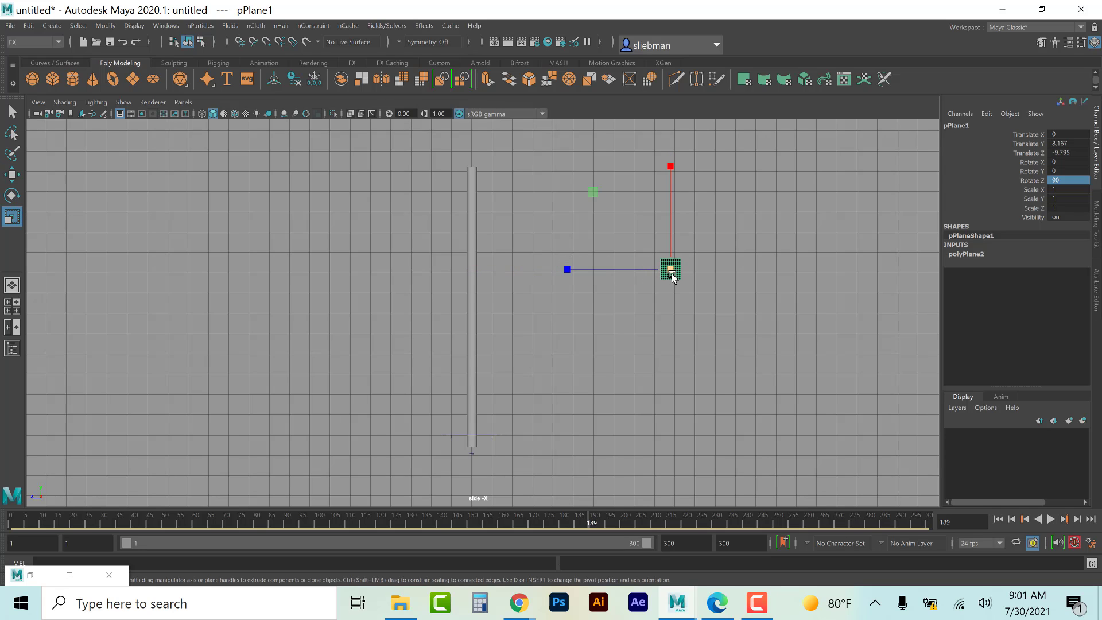
left_click_drag(671, 269, 816, 238)
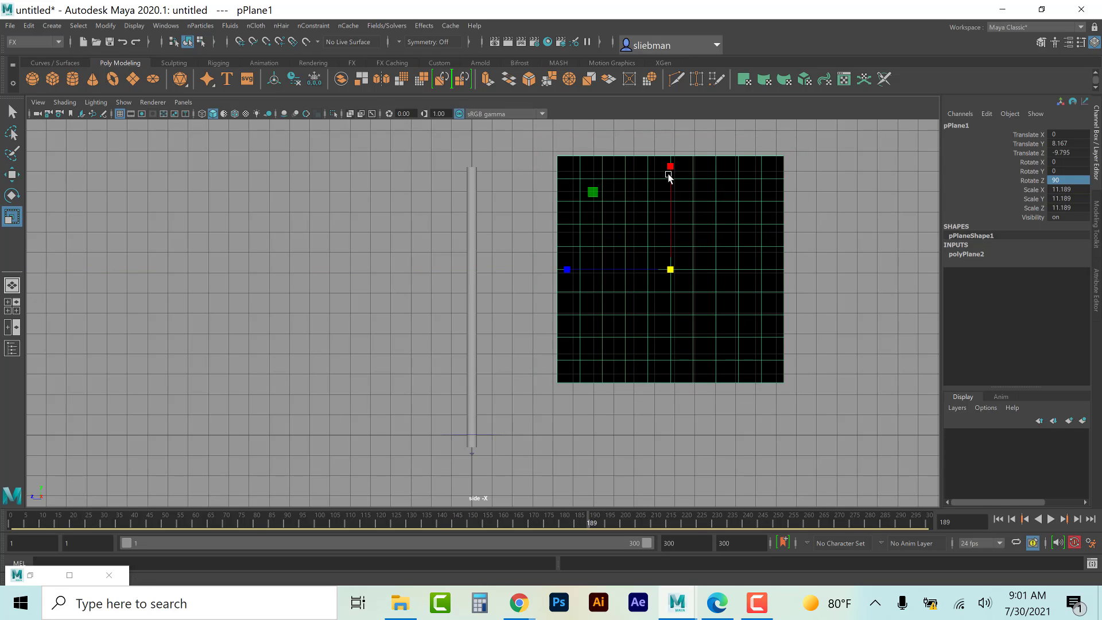
left_click_drag(670, 166, 670, 195)
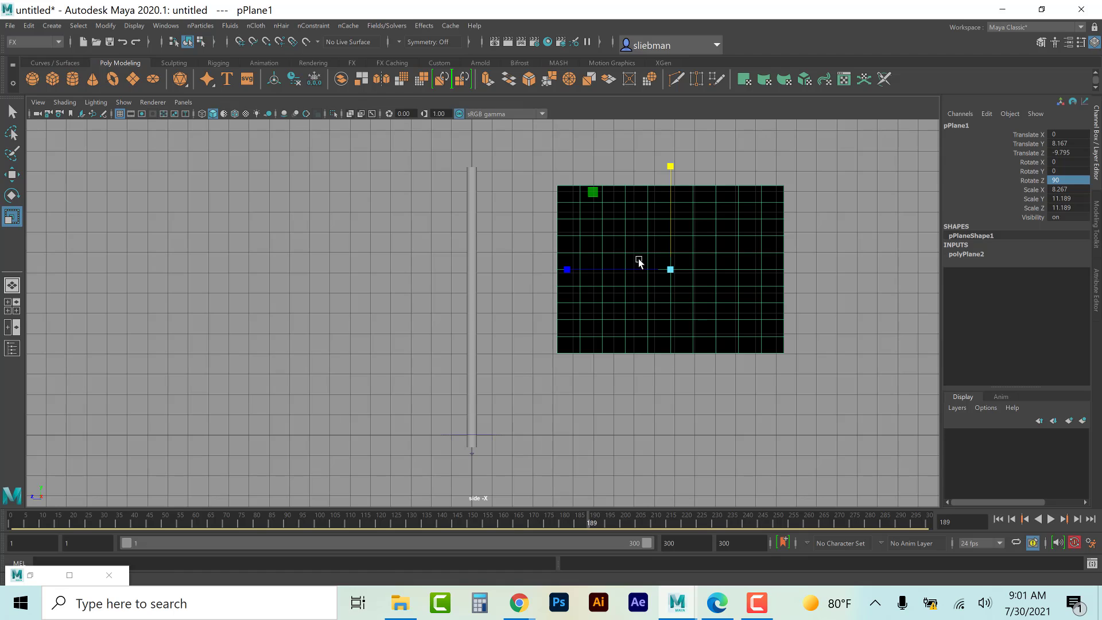
Step: Scale the plane down to about 6.619 in X, 8.958 in Y and Z, and place it against the pole at about Translate Y 9.413, Z -4.883
key("w")
middle_click_drag(618, 270, 569, 287)
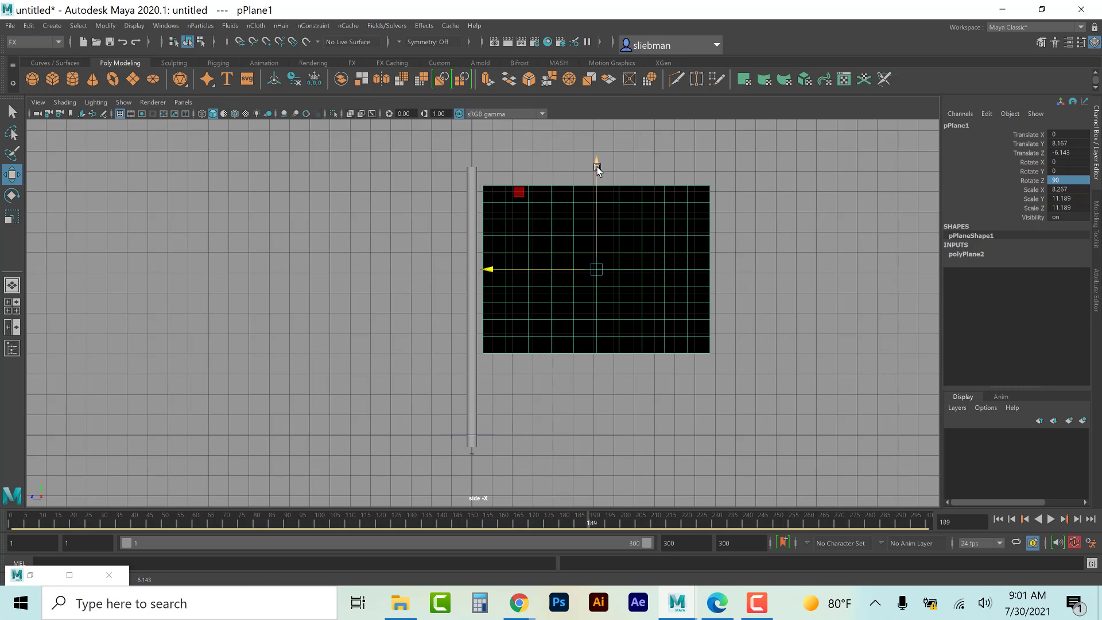
left_click_drag(597, 165, 593, 150)
key("r")
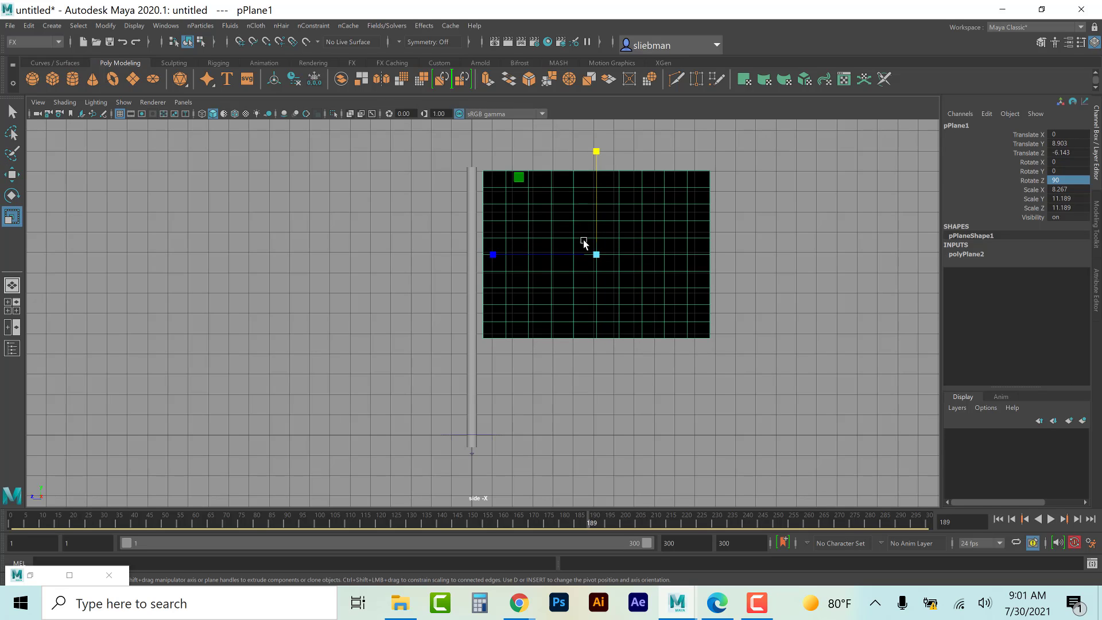
left_click_drag(596, 257, 569, 287)
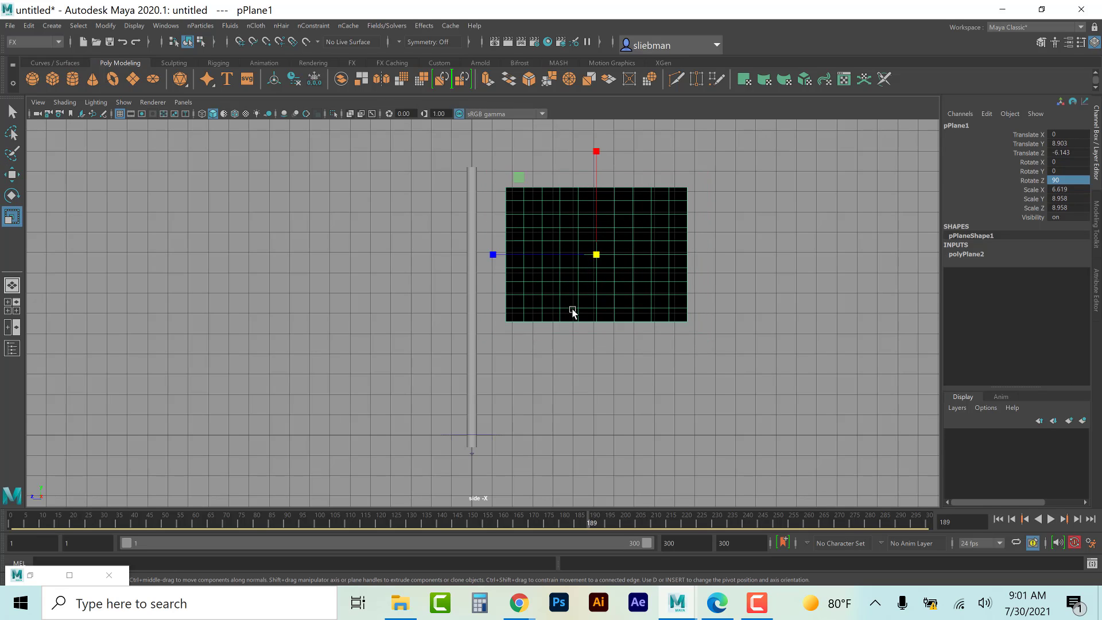
key("w")
middle_click_drag(574, 257, 546, 259)
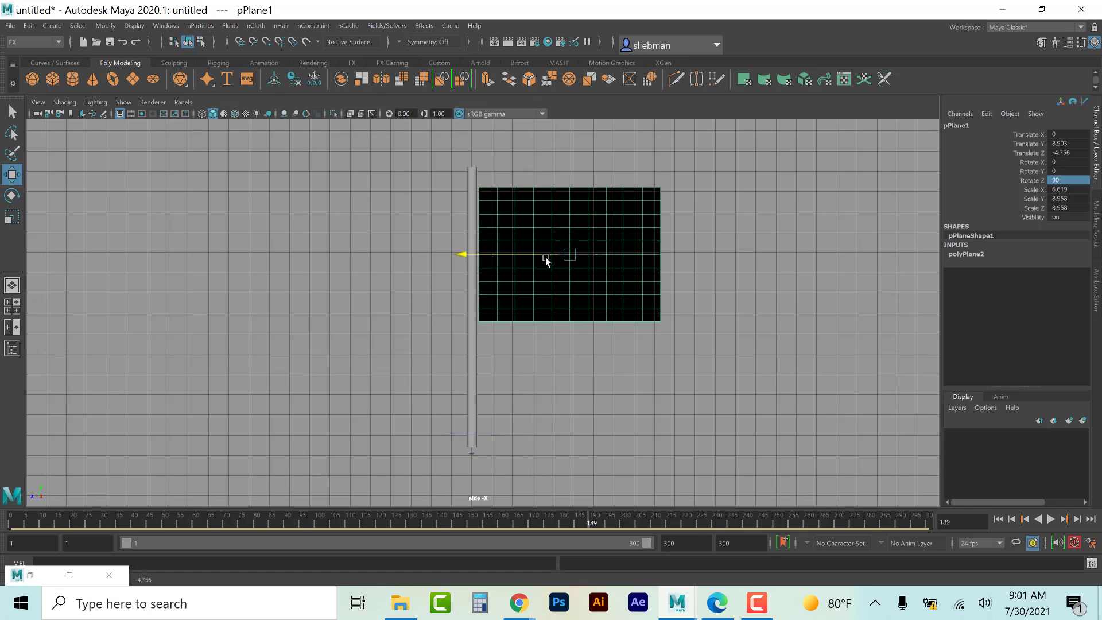
mouse_move(570, 147)
left_mouse_down()
mouse_move(571, 133)
mouse_move(563, 146)
left_mouse_up()
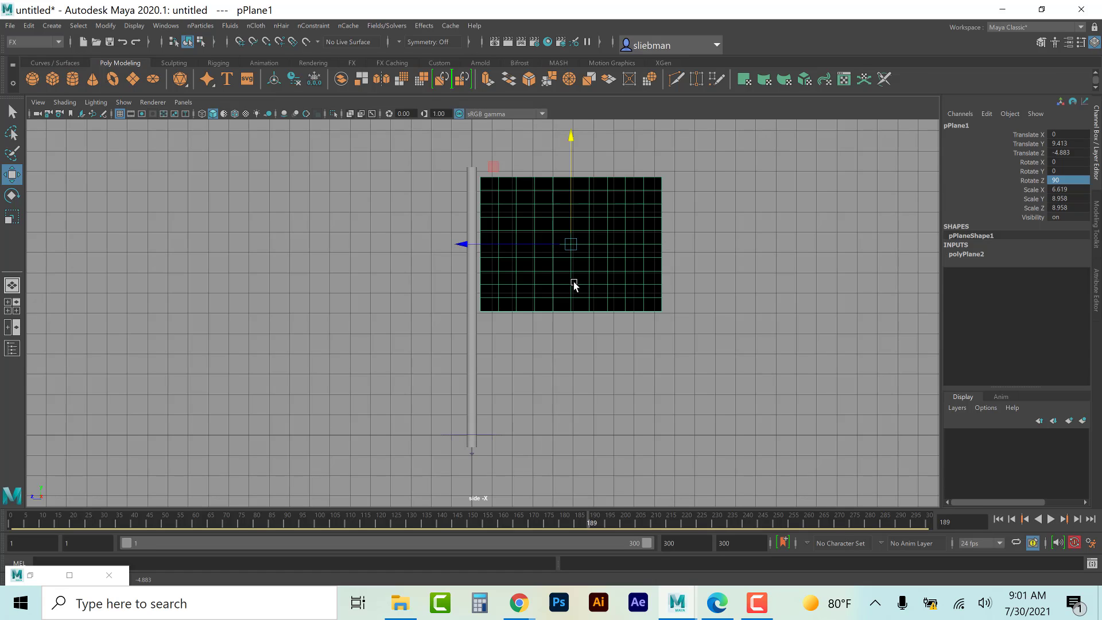
Step: Set the flag plane's Subdivisions Width and Subdivisions Height to 30
left_click(966, 252)
left_click(962, 256)
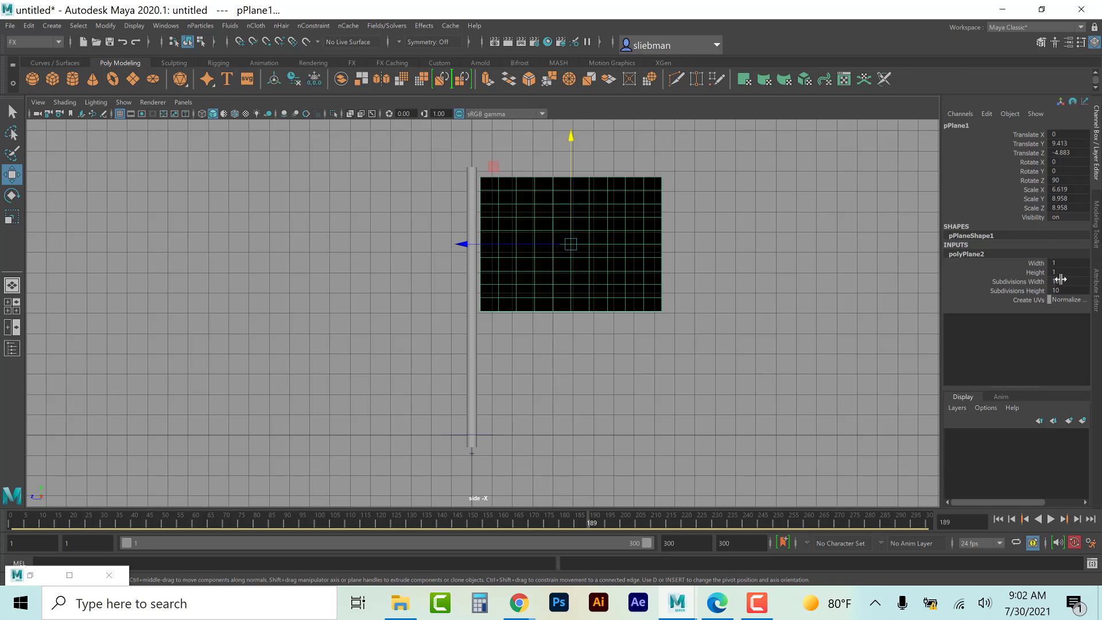
left_click_drag(1062, 282, 1065, 288)
type("30")
key("Return")
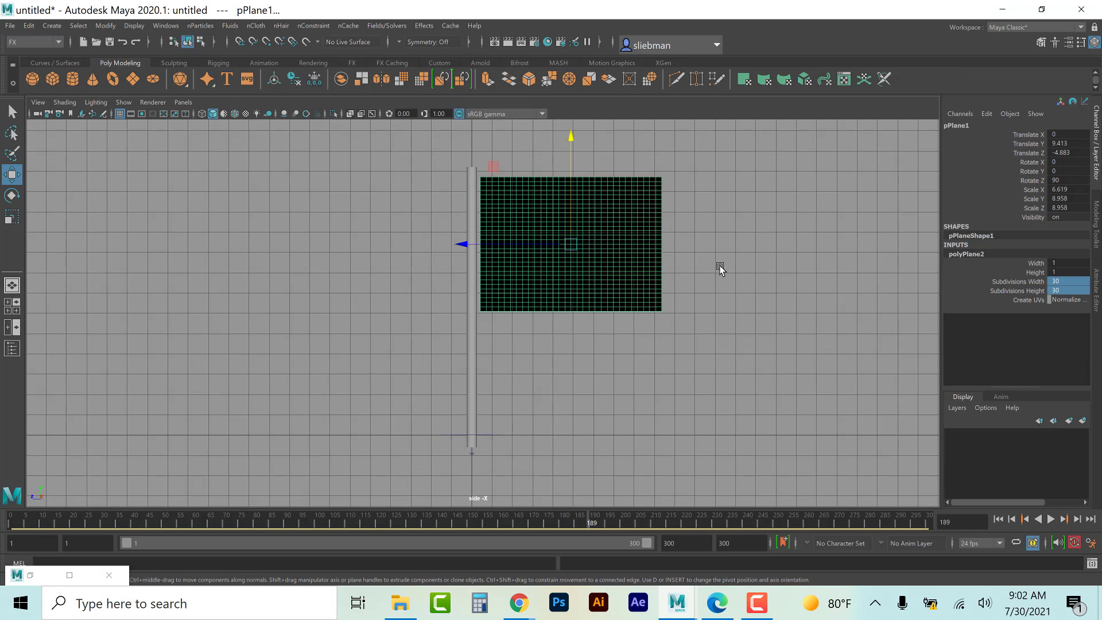
Step: In the perspective view, reduce the flag's height to about Scale X 5.597 and raise it to about Translate Y 10.215 beside the pole's upper end
key("space")
key("space")
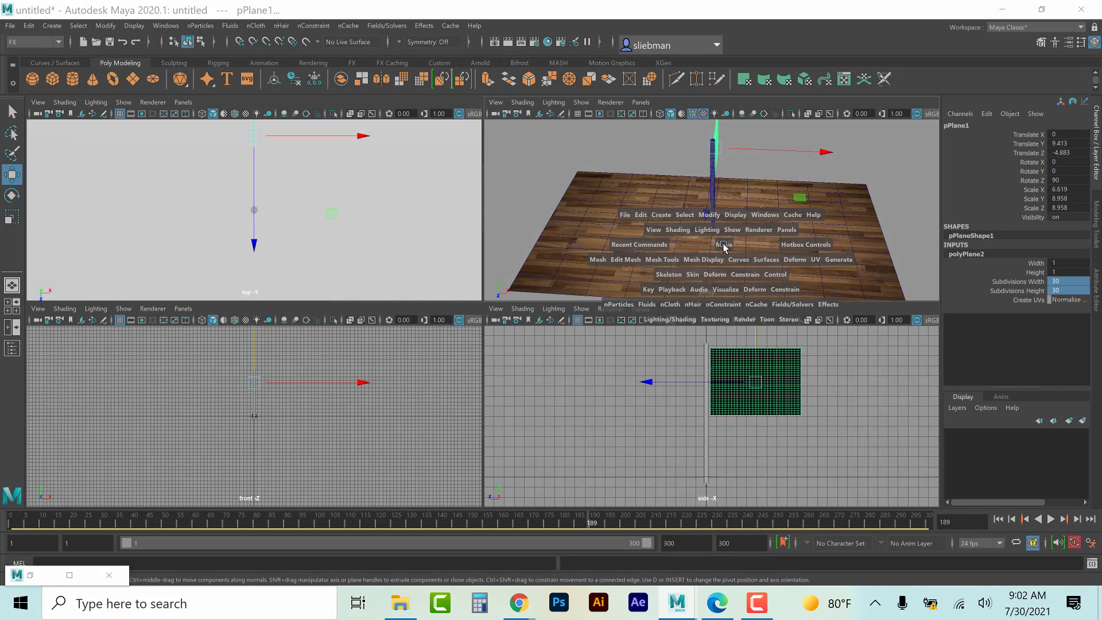
key("space")
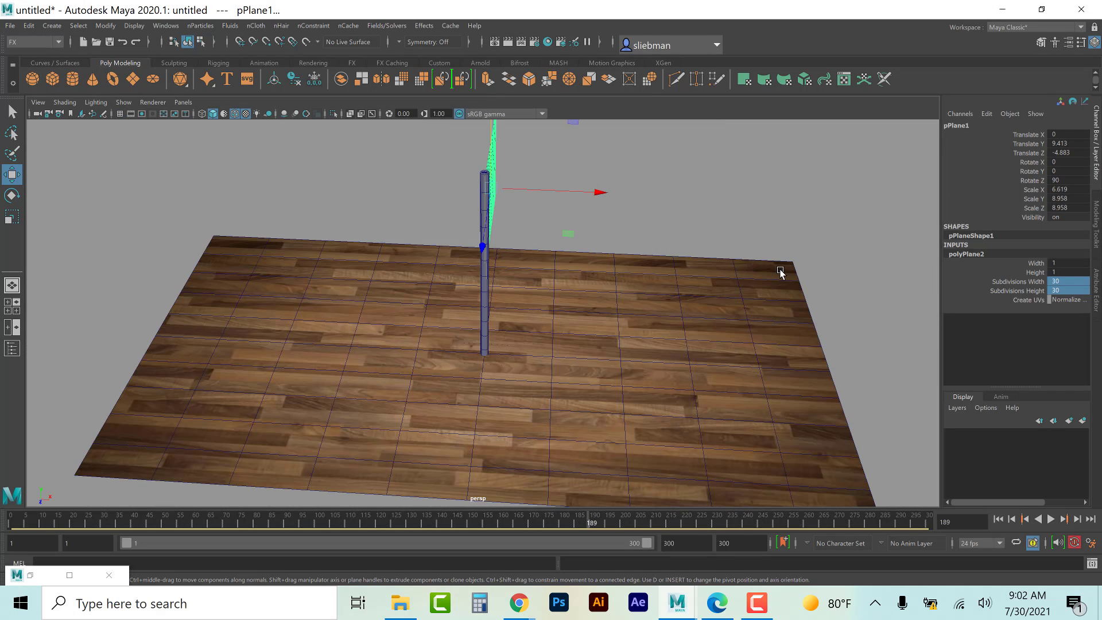
left_click_drag(781, 273, 721, 272, "alt")
left_click_drag(547, 151, 550, 145)
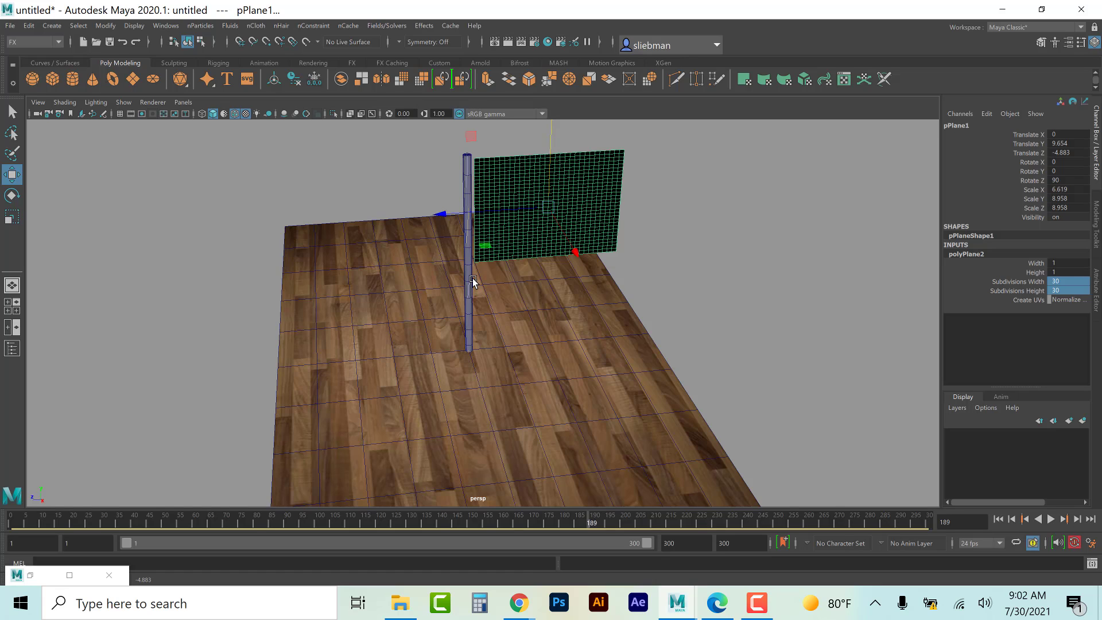
key("r")
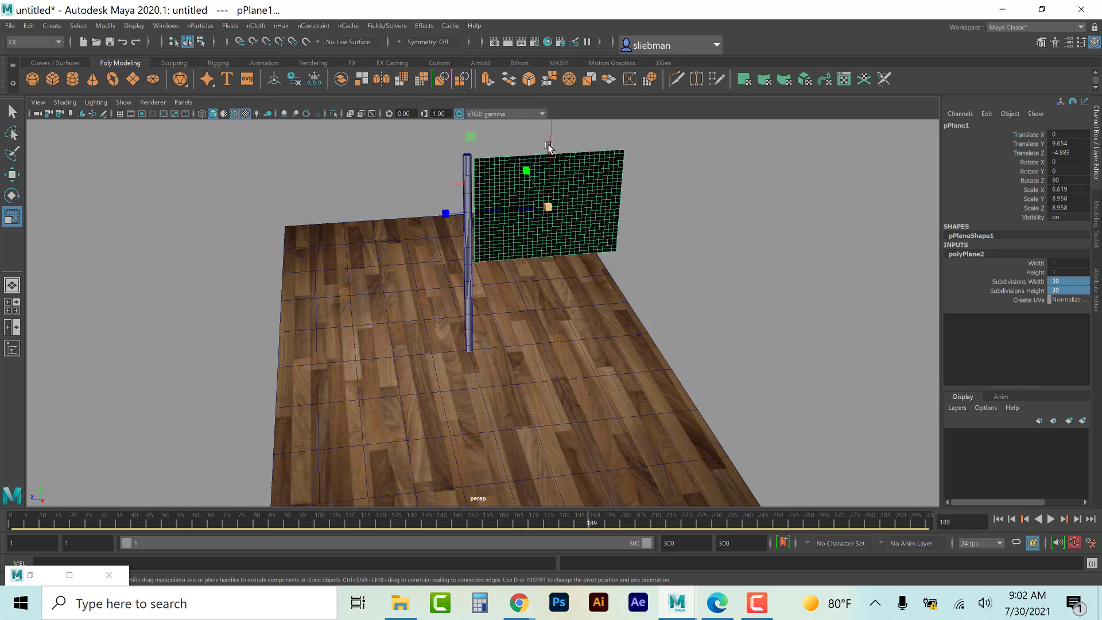
mouse_move(551, 132)
left_mouse_down()
mouse_move(553, 146)
mouse_move(551, 128)
left_mouse_up()
key("w")
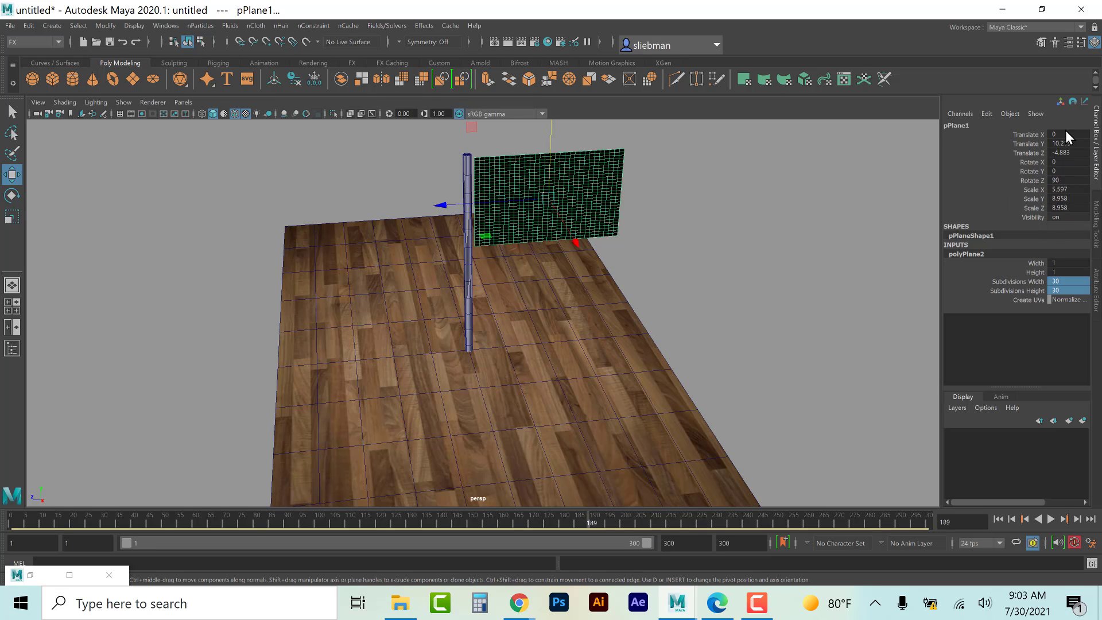
Step: Freeze the flag plane's transformations and delete its construction history
left_click(101, 27)
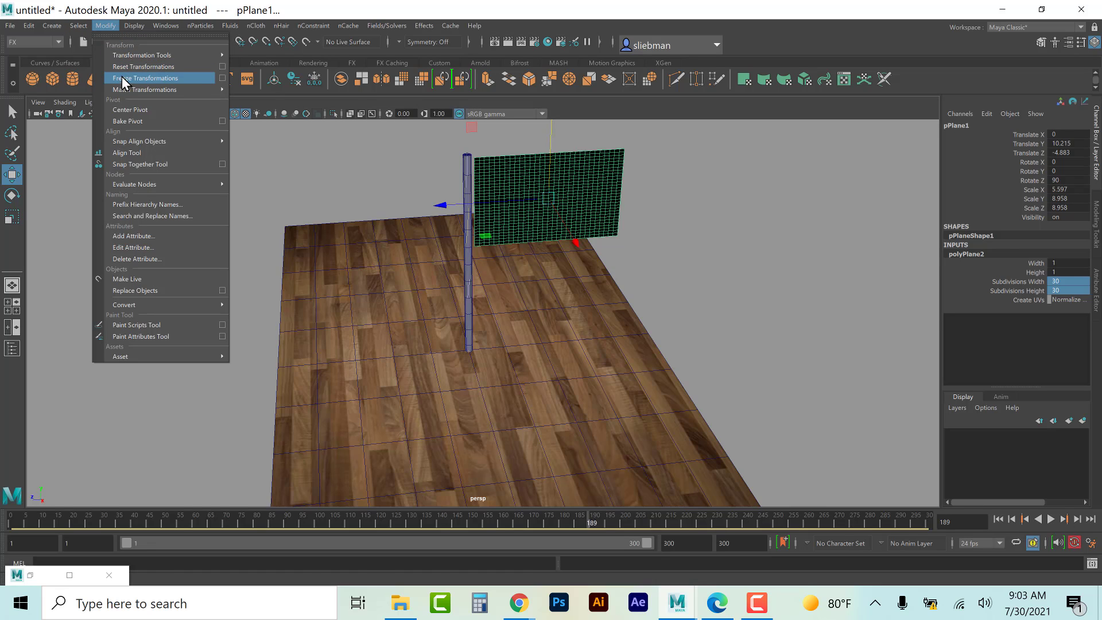
left_click(123, 78)
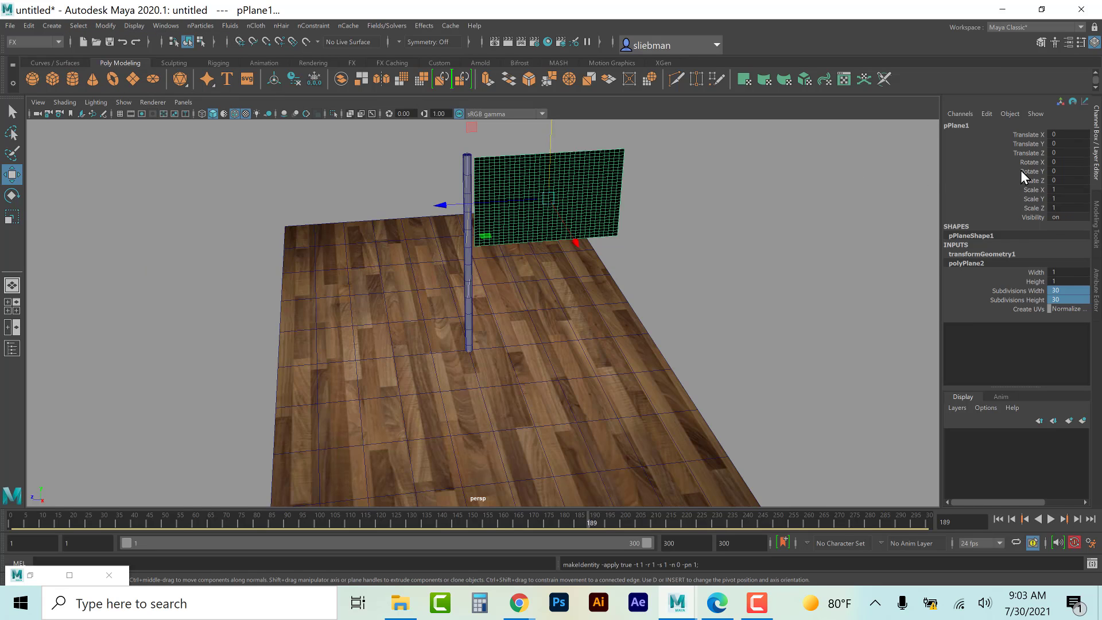
left_click(29, 25)
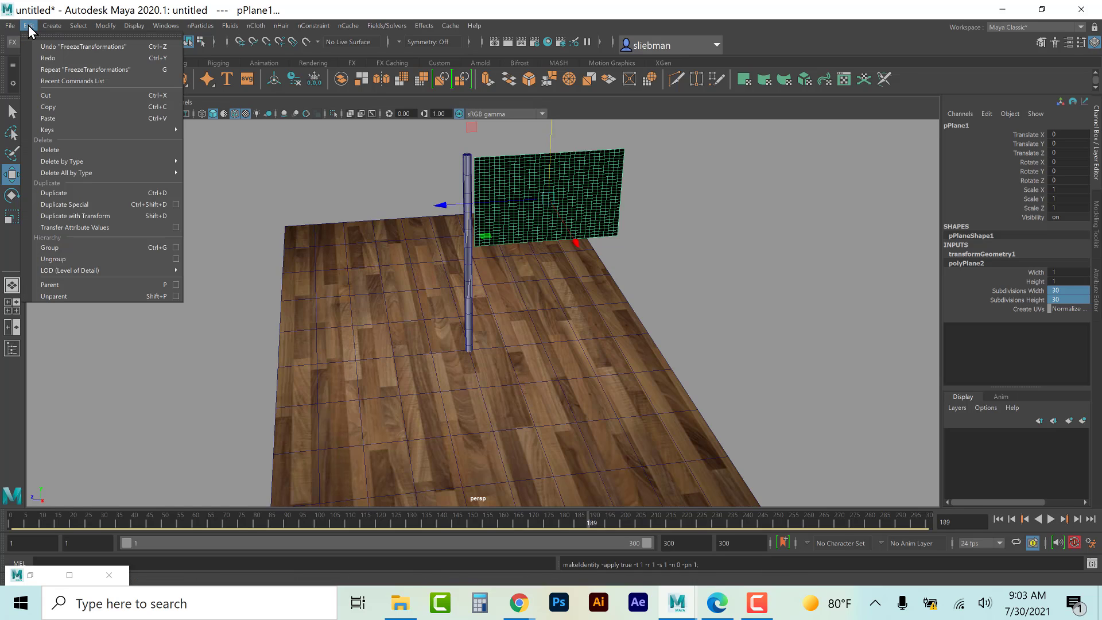
mouse_move(71, 163)
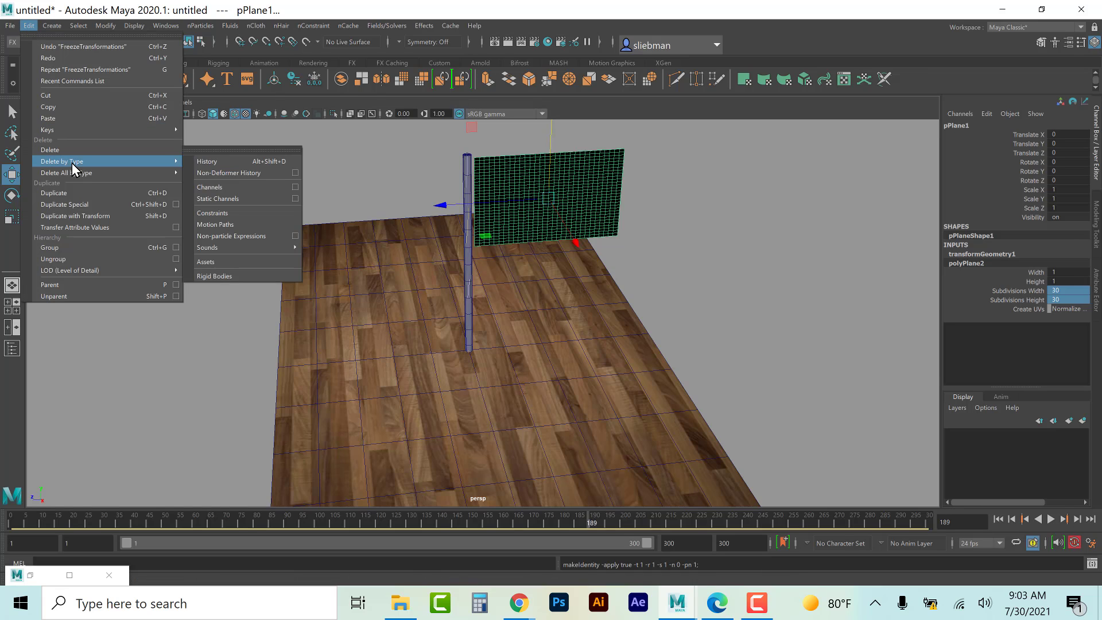
left_click(226, 162)
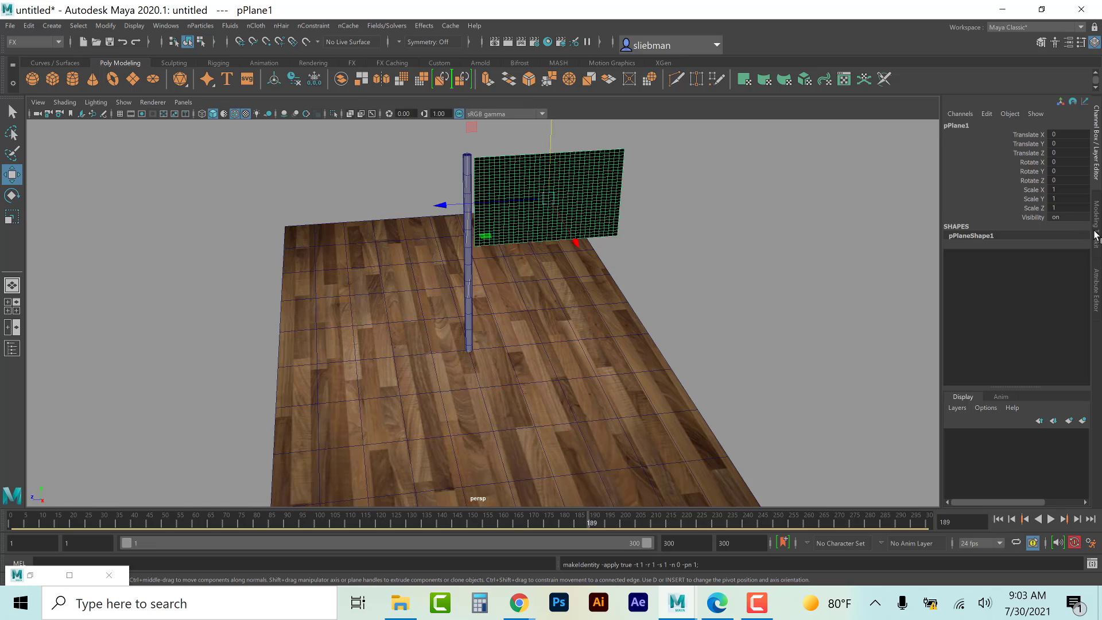
Step: Rename the flag plane as FLAG and clear the selection
double_click(976, 126)
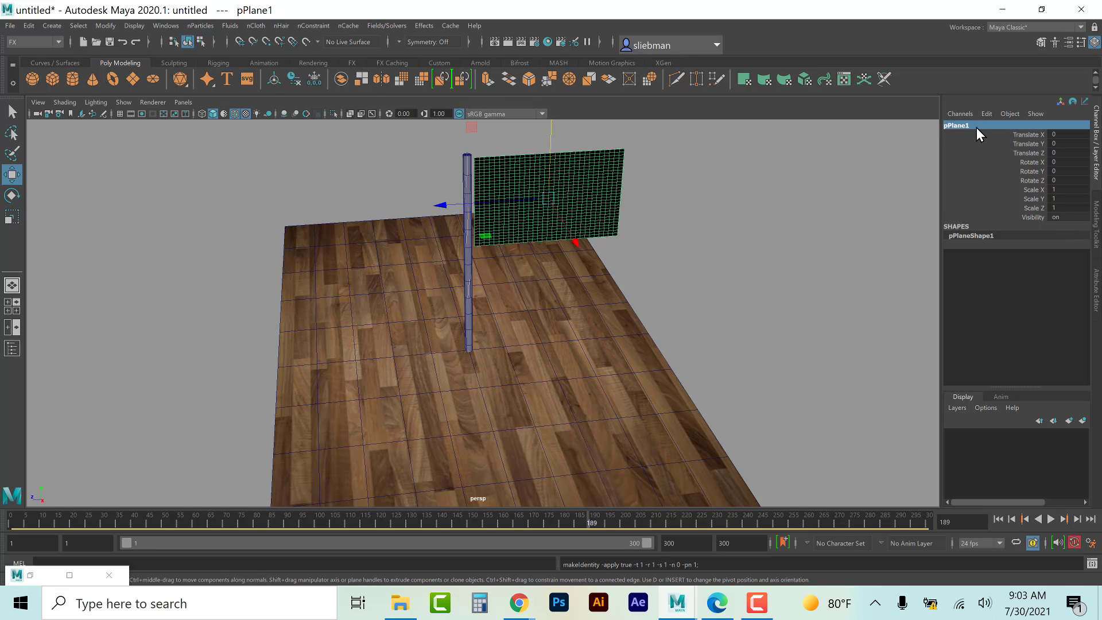
type("FLAG")
key("Return")
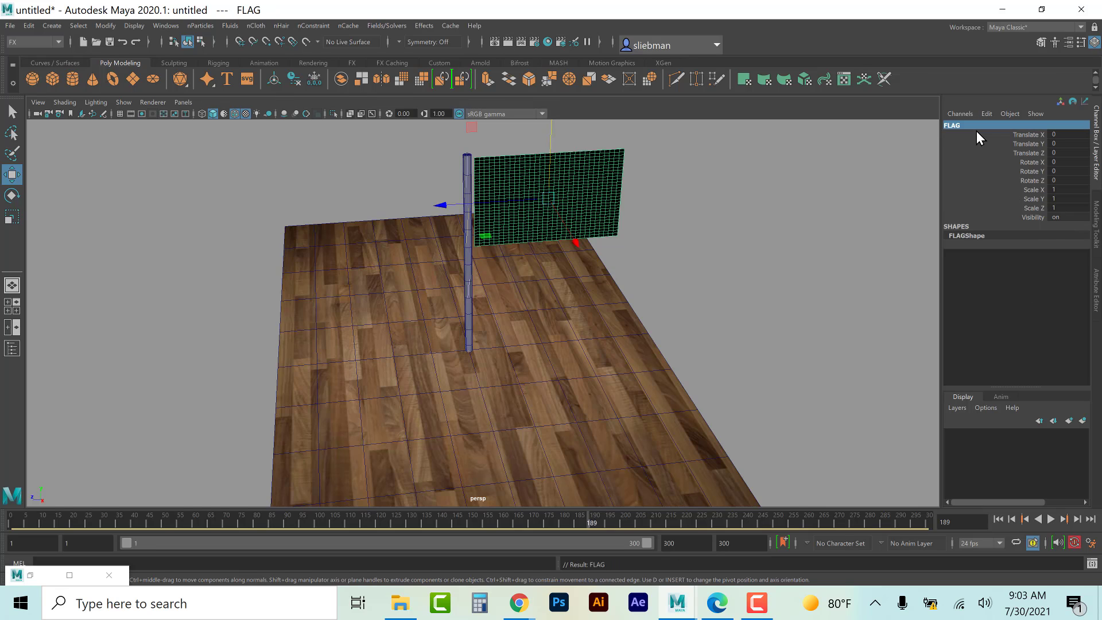
left_click(764, 216)
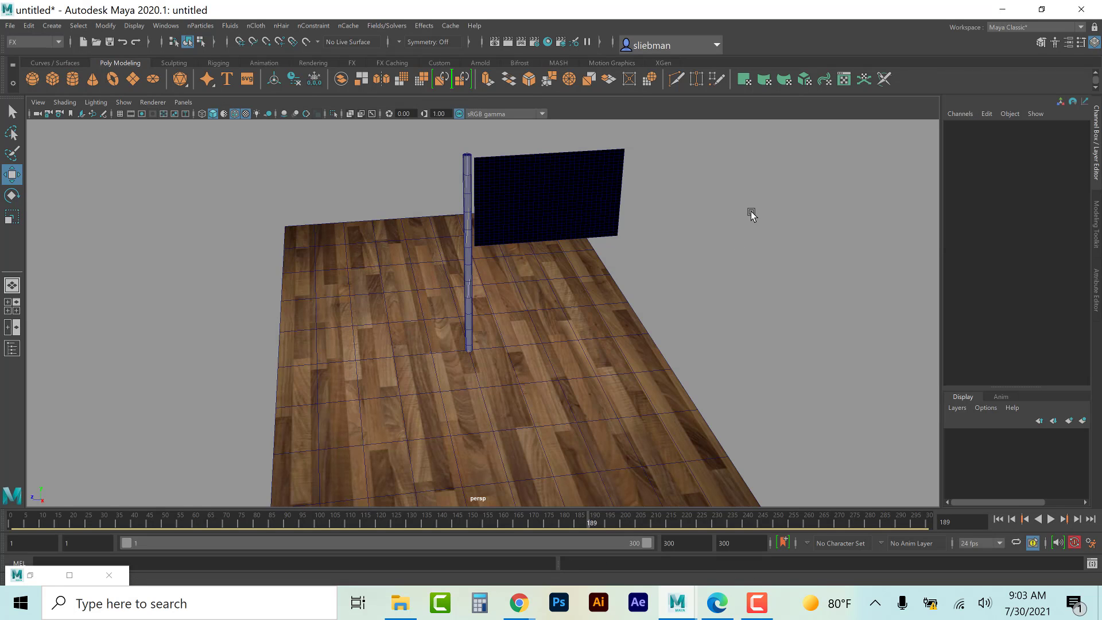
Step: Create a new Blinn material in Hypershade for the flag and map a File texture to its Color
left_click(553, 190)
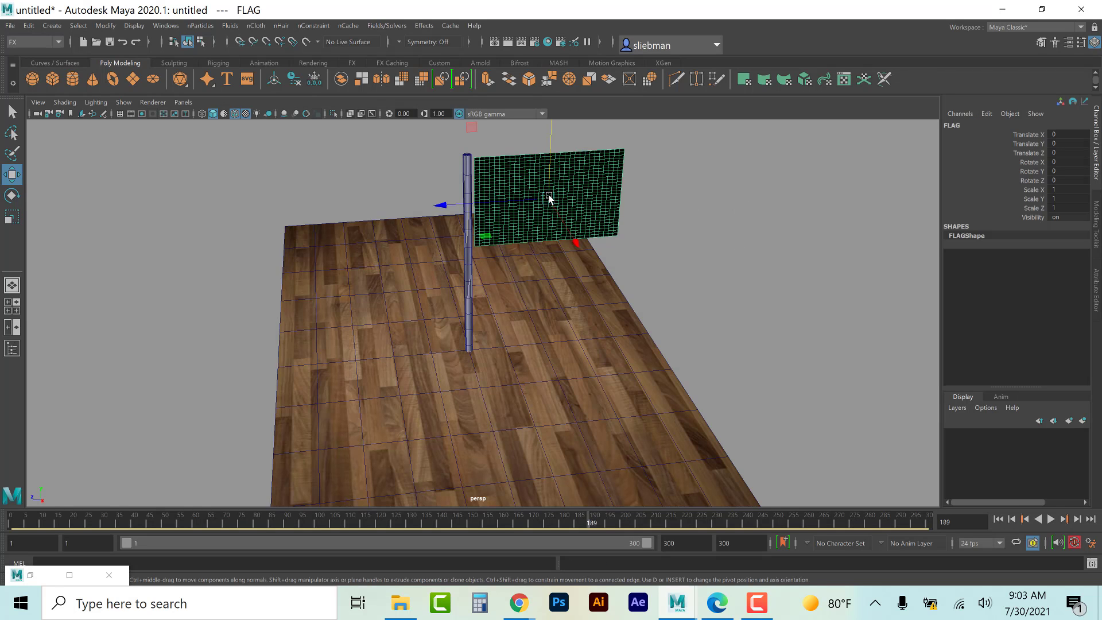
left_click_drag(555, 233, 679, 223, "alt")
left_click(675, 221)
left_click(418, 225)
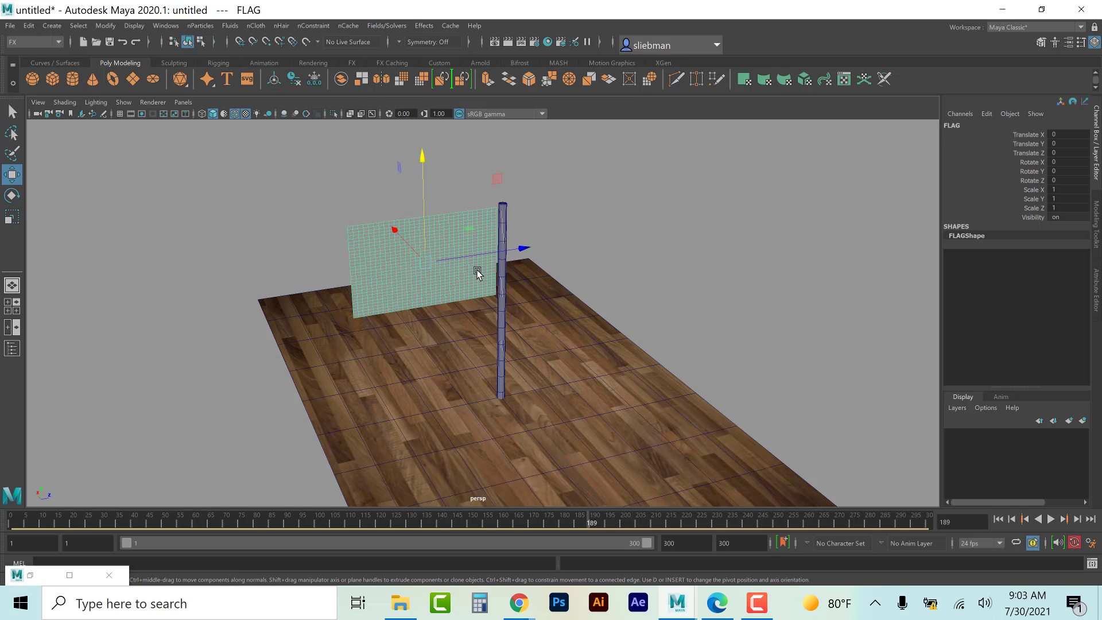
left_click(549, 42)
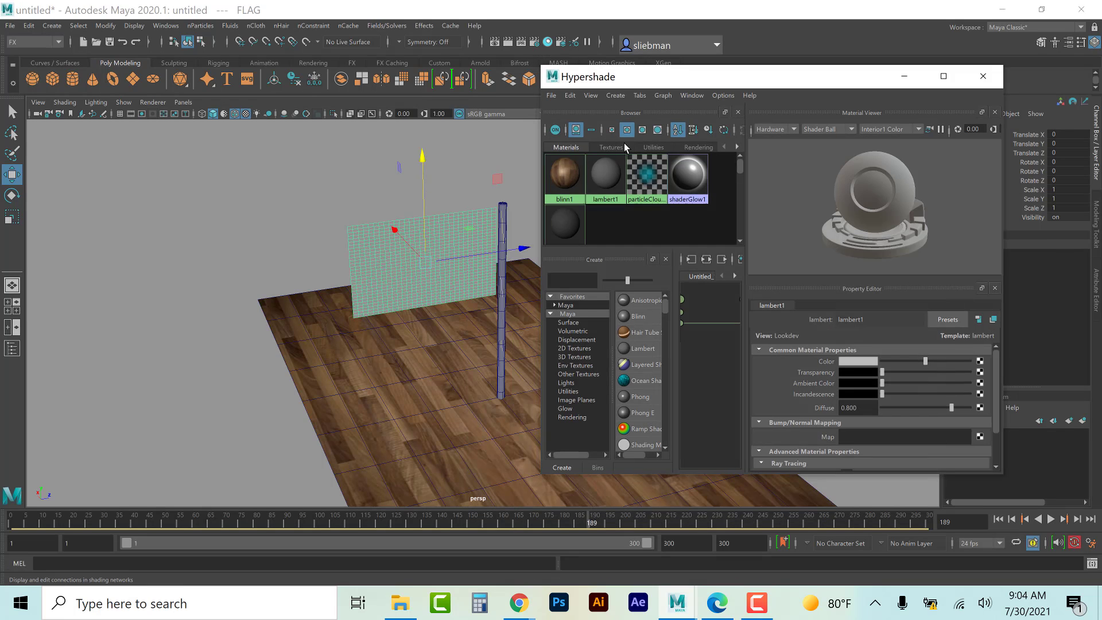
left_click(637, 317)
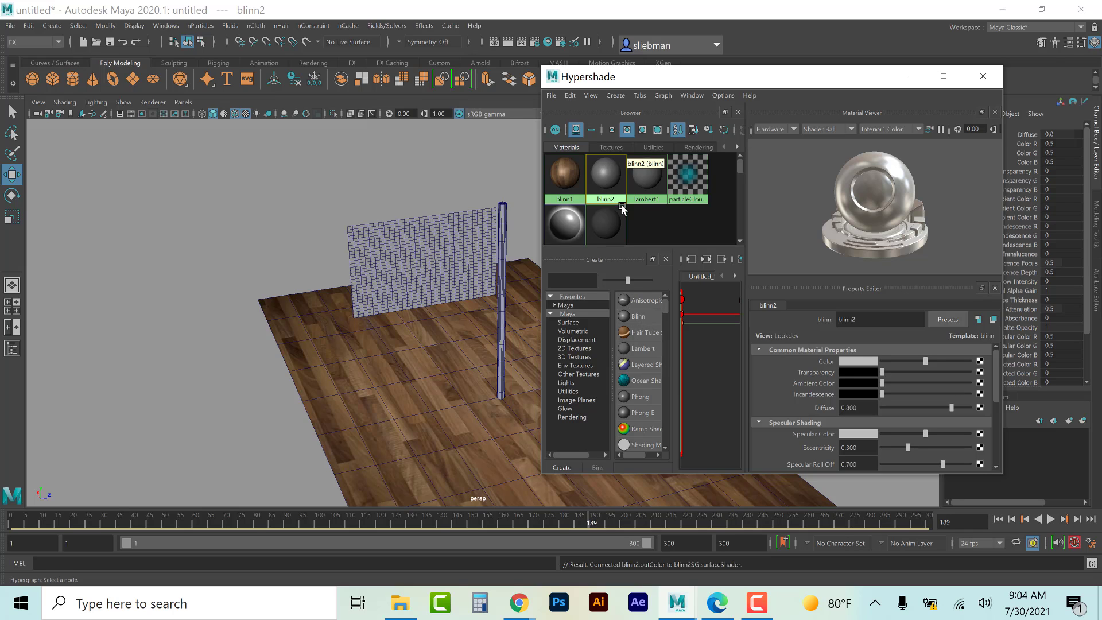
left_click(980, 362)
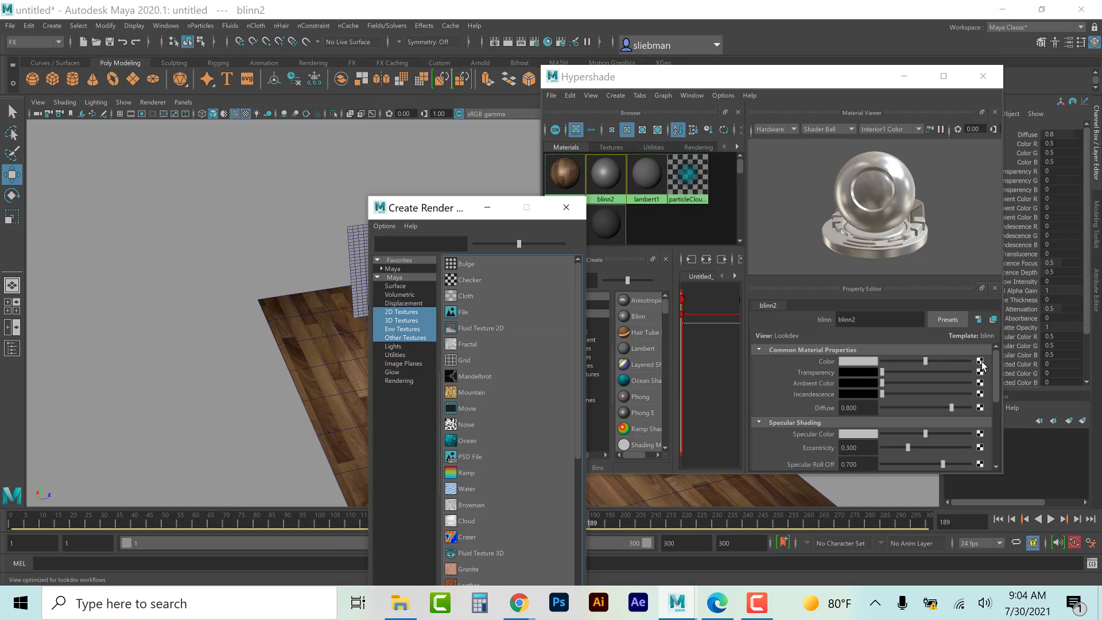
left_click(482, 316)
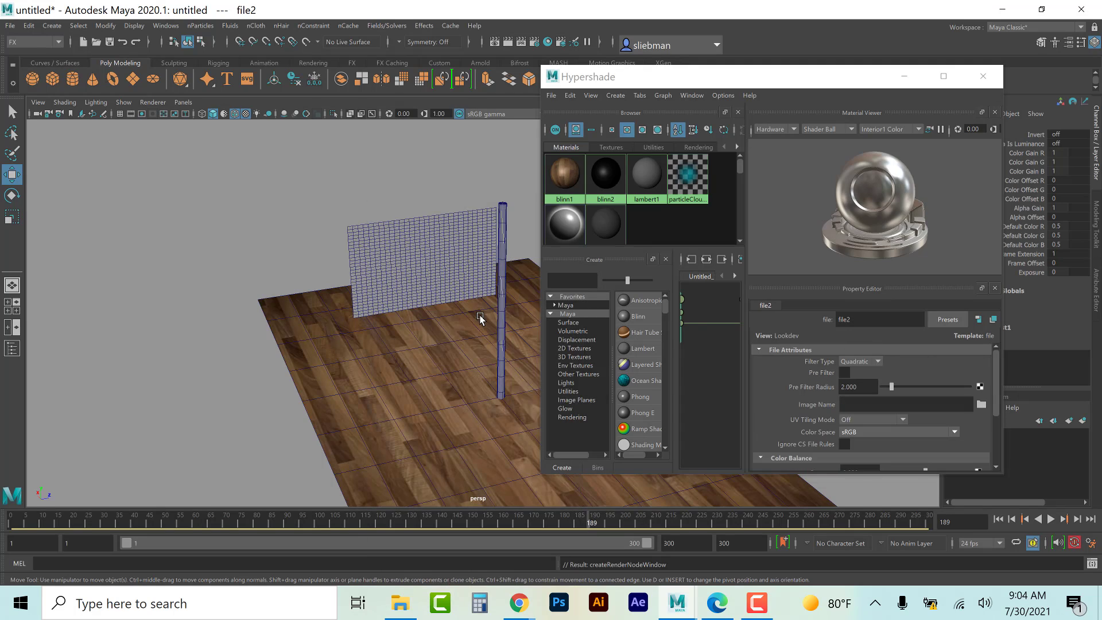
Step: Load the Crimson-Pirate-Flag-1A.jpg image into the file texture, assign the Blinn material to the flag, and minimize Hypershade
left_click(981, 406)
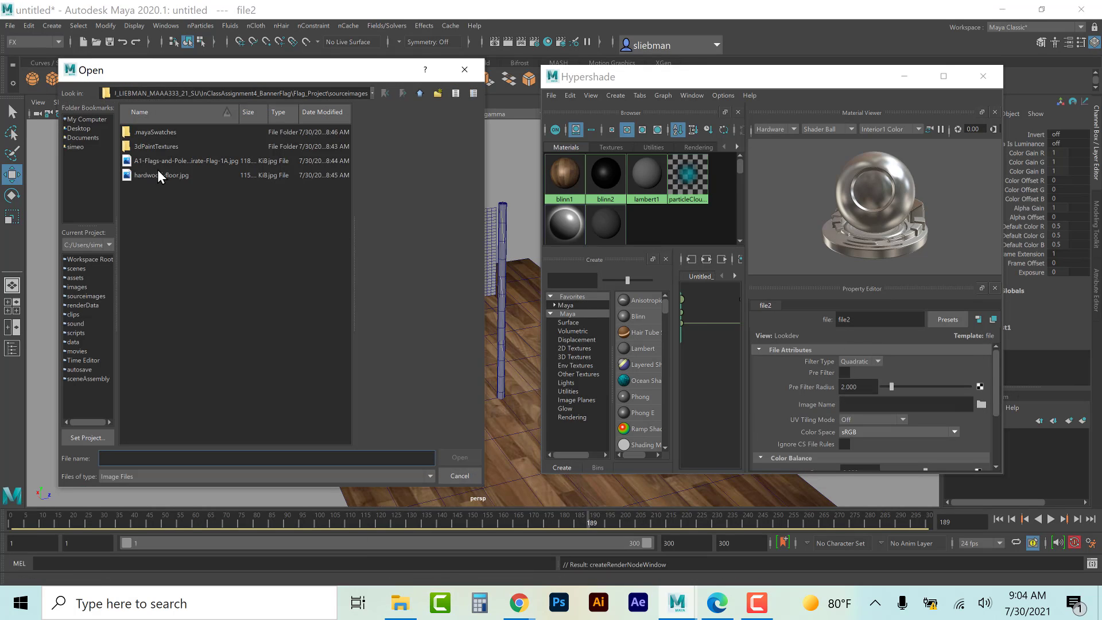
left_click(170, 160)
left_click(452, 456)
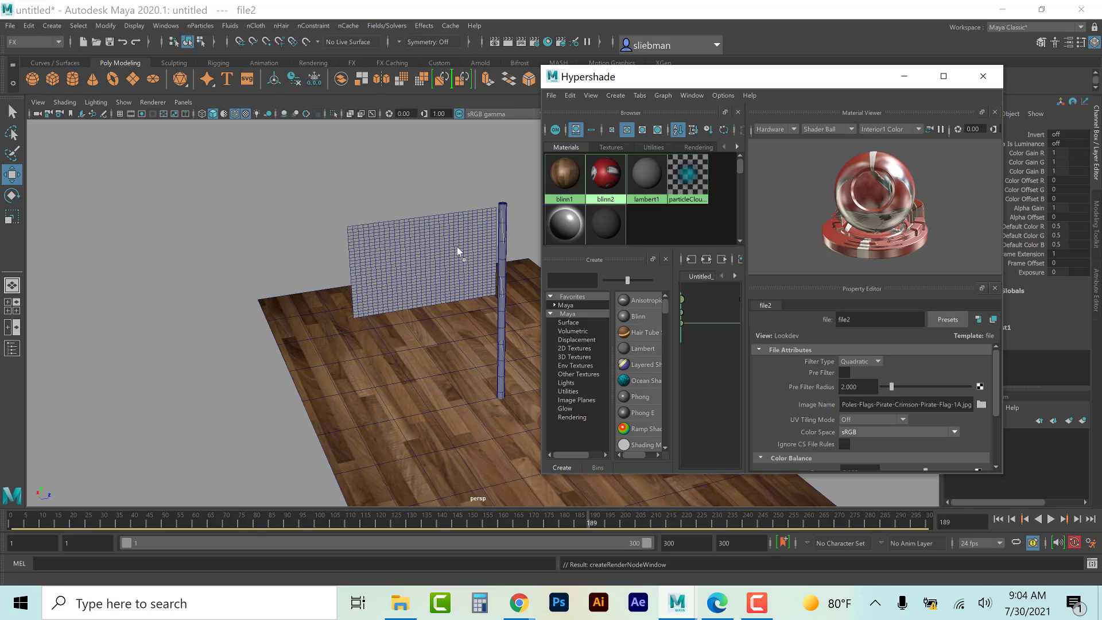
scroll(458, 247, "up", 1)
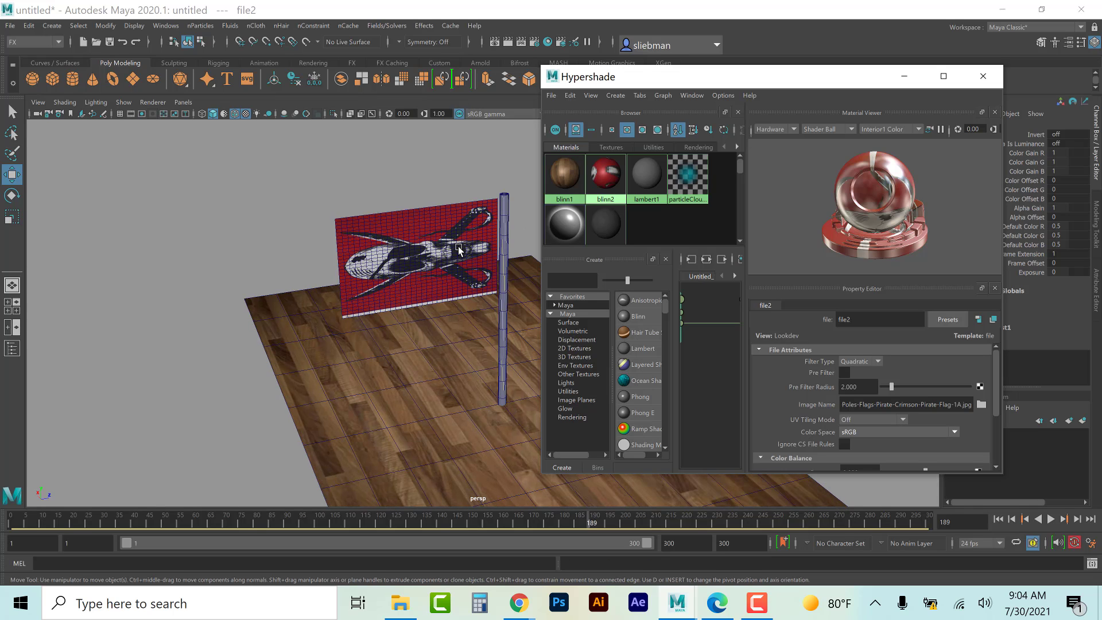
left_click(446, 220)
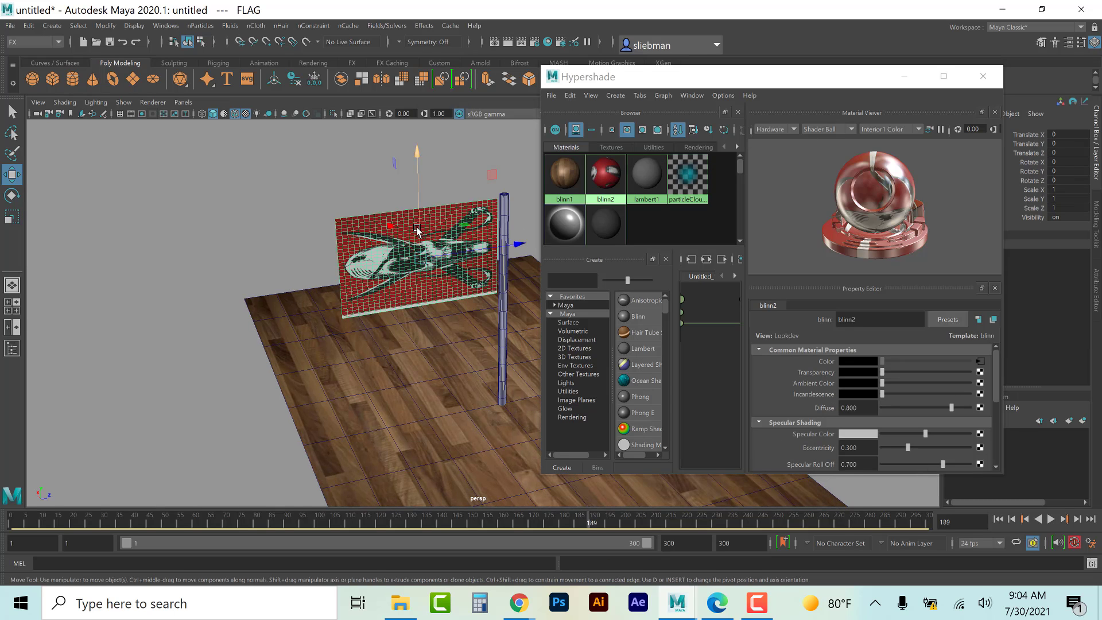
left_click(904, 76)
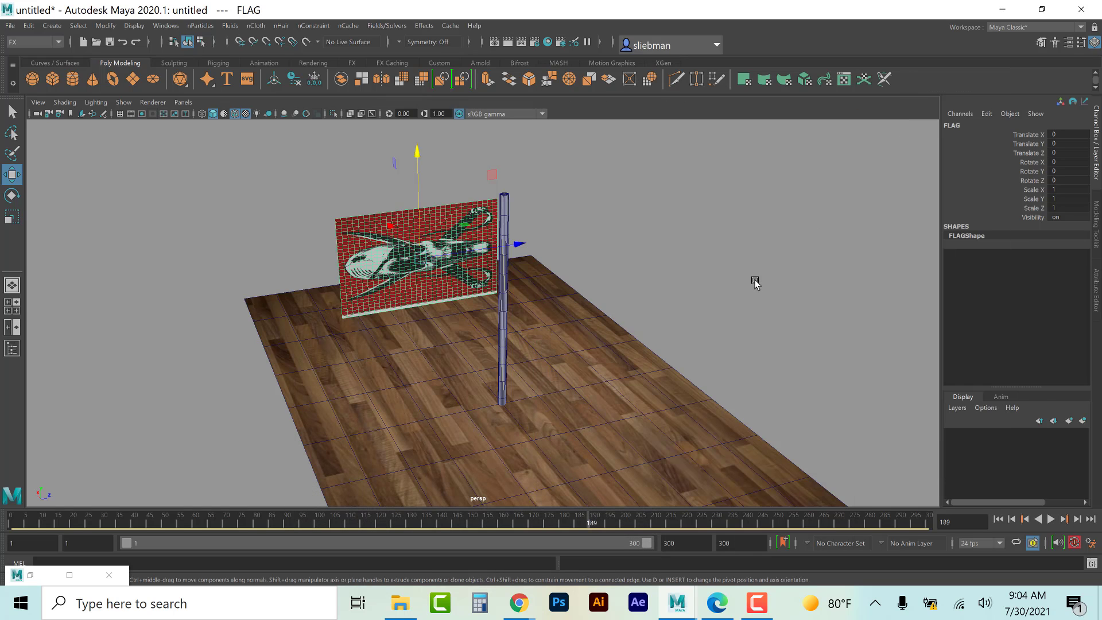
Step: Set Rotate Frame to 90 in the 2D placement of the flag material's colour texture
key("ctrl+a")
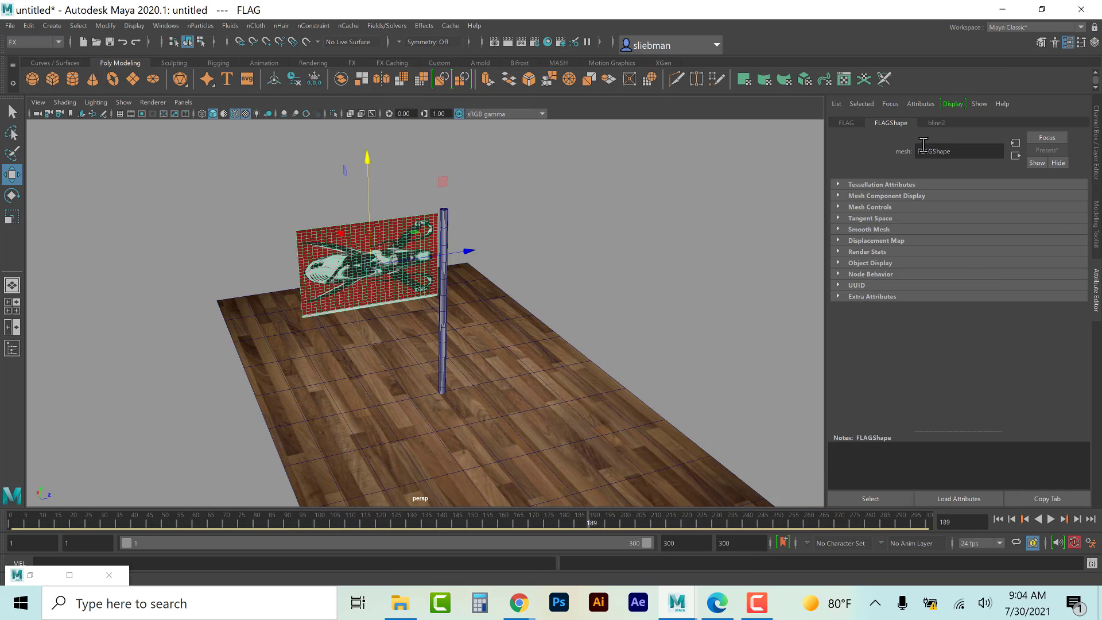
left_click(937, 122)
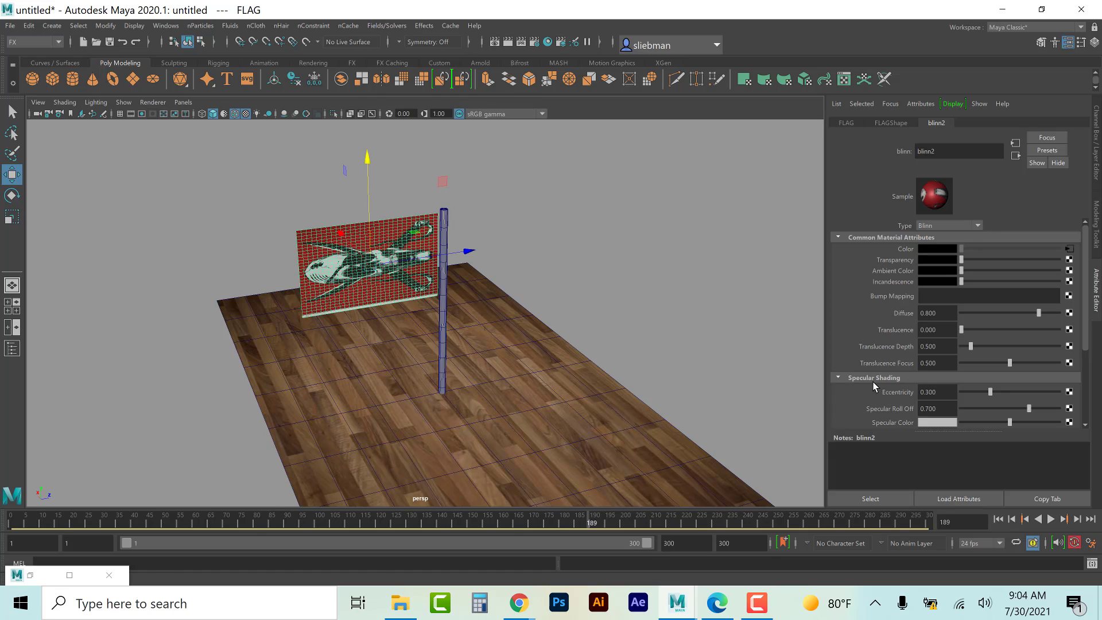
left_click(520, 217)
left_click(392, 235)
left_click(1070, 249)
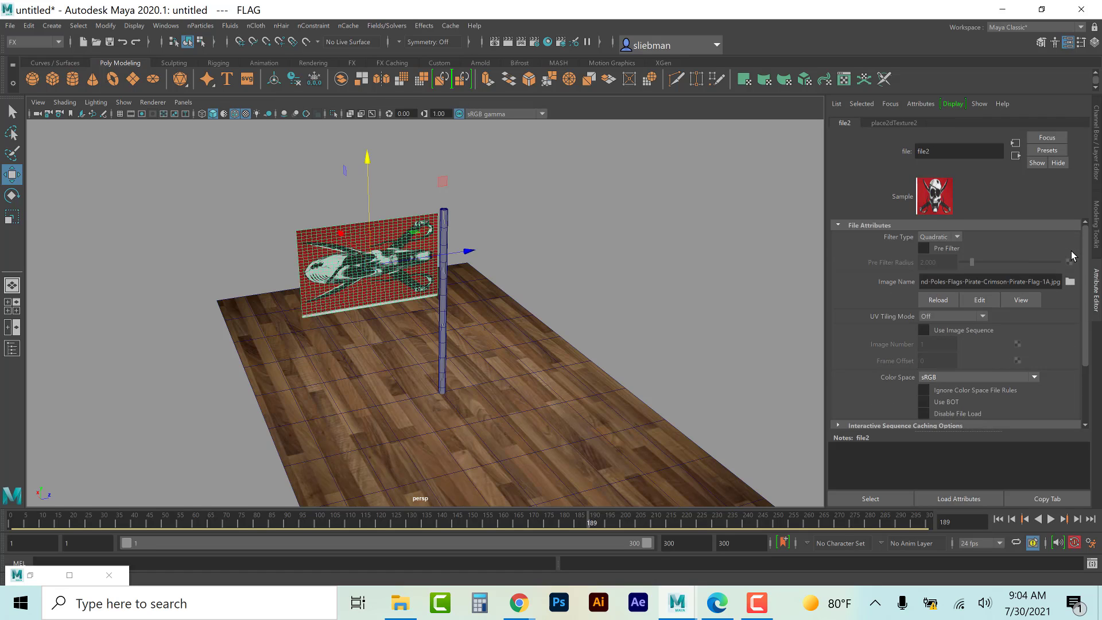
left_click(890, 124)
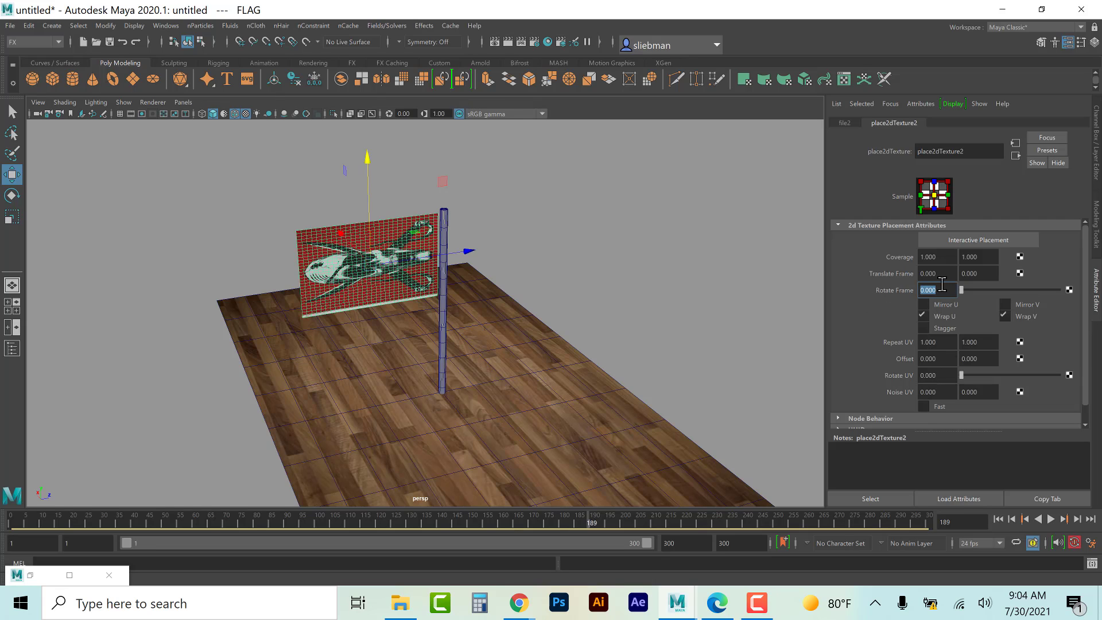
type("90")
key("Return")
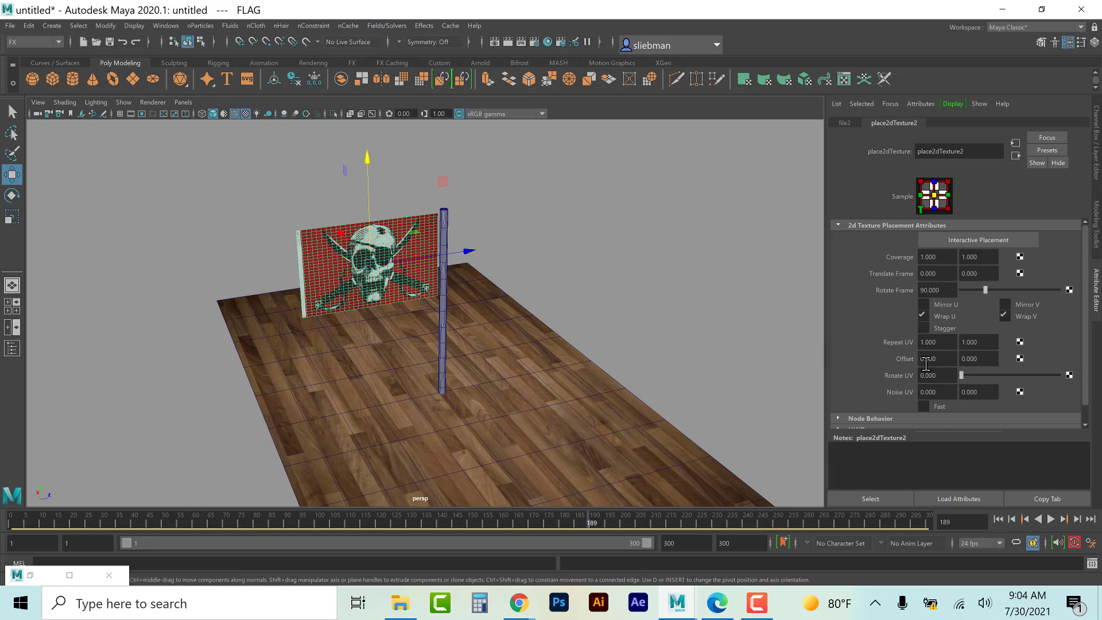
Step: Set Rotate UV to 180 in the flag texture's 2D placement
left_click(946, 376)
type("180")
key("Return")
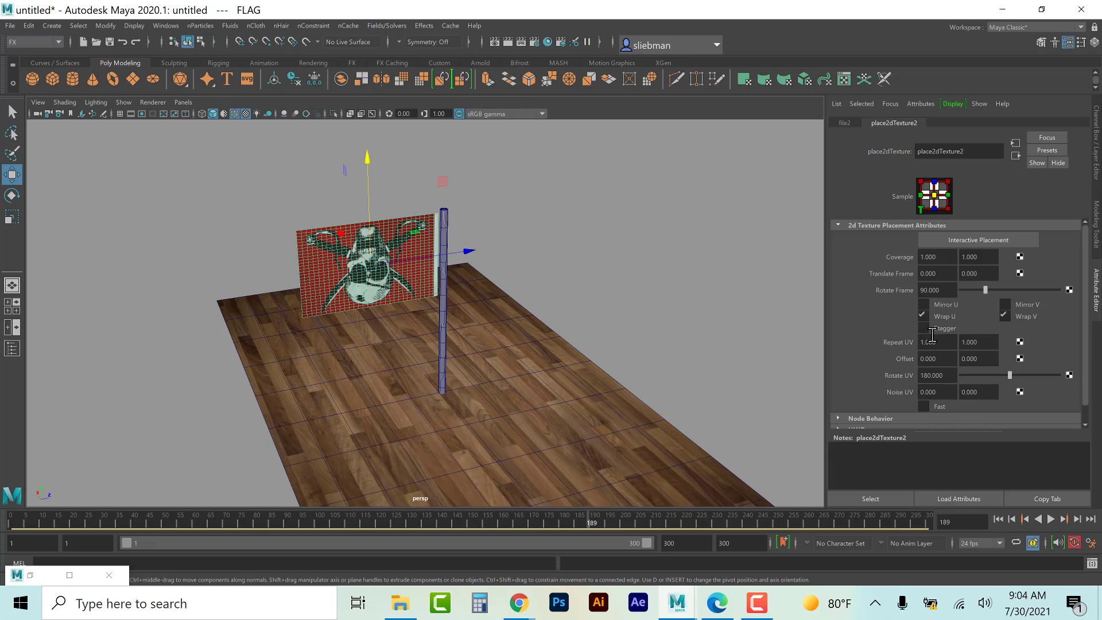
Step: Try the Wrap V and Mirror U options in the flag texture's 2D placement
left_click(1005, 317)
left_click(936, 305)
left_click(1003, 315)
Step: Turn the flag over with the Rotate tool and set its Rotate Z to -180
left_click(11, 196)
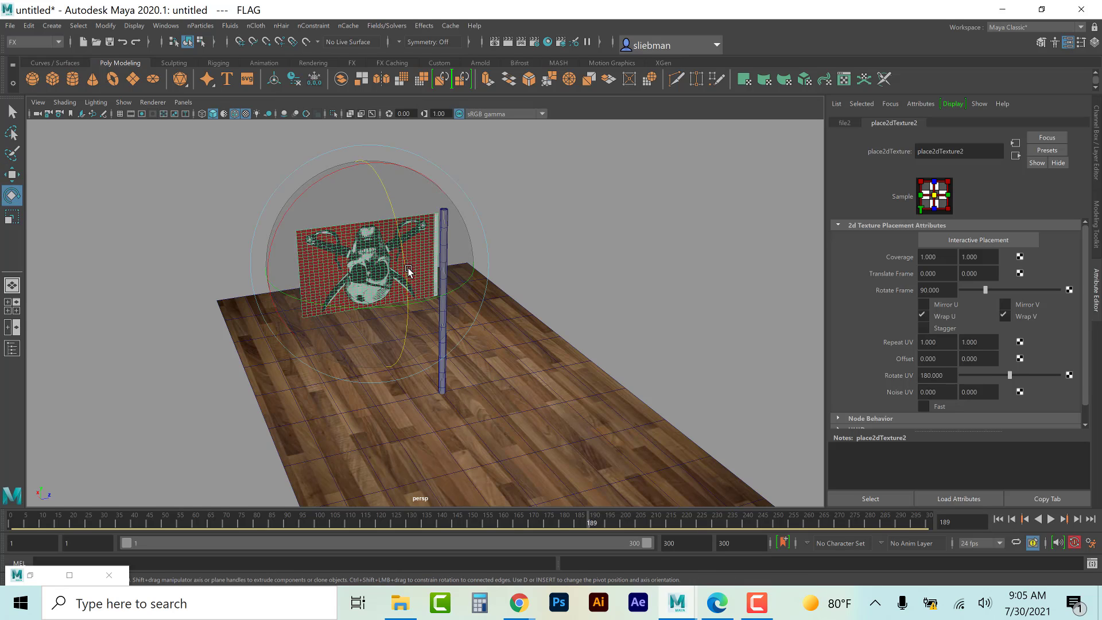
mouse_move(374, 169)
left_mouse_down()
mouse_move(400, 278)
mouse_move(374, 155)
left_mouse_up()
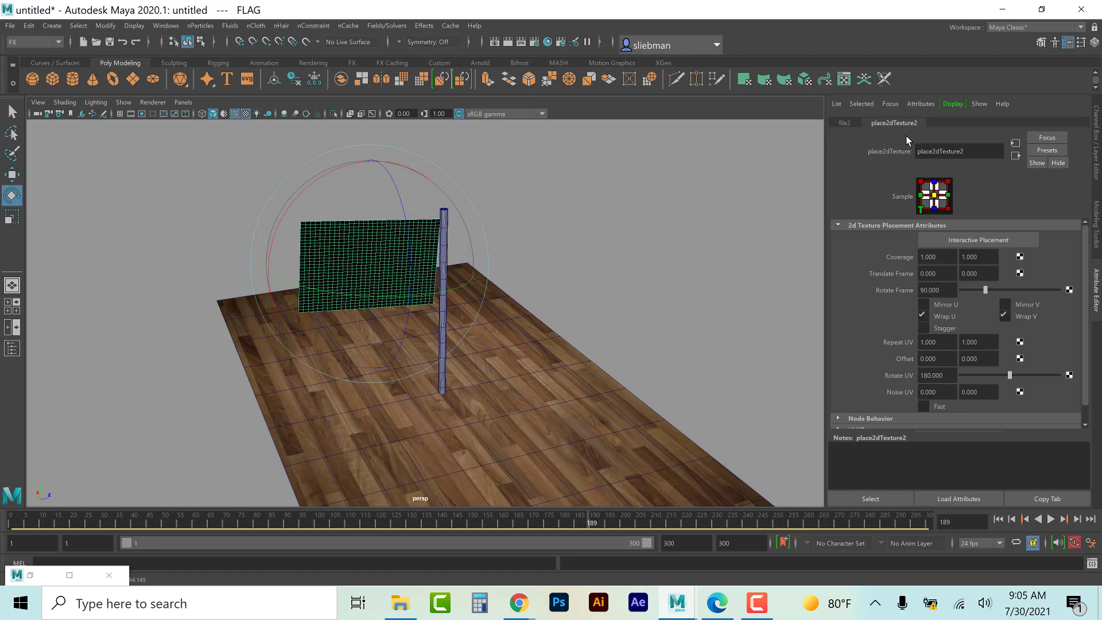
left_click(852, 123)
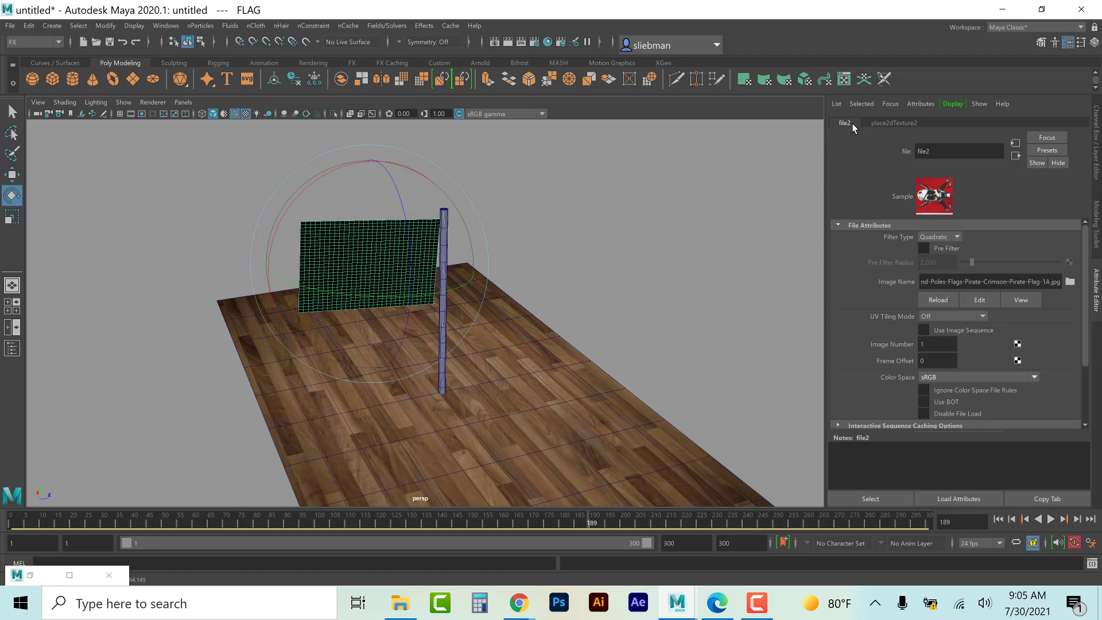
key("ctrl+a")
key("ctrl+a")
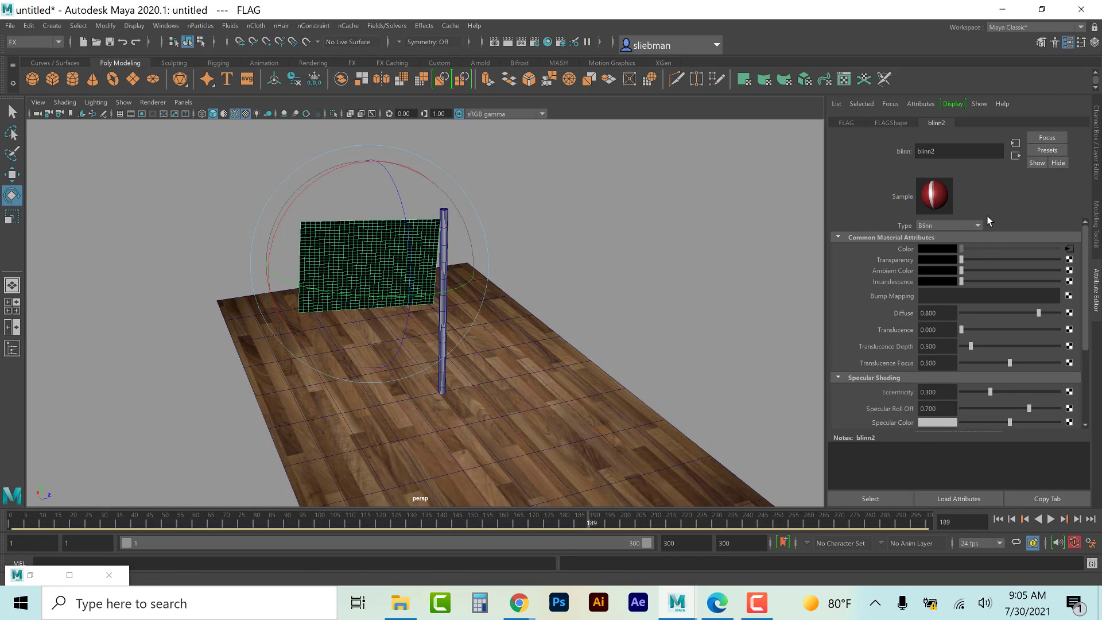
key("ctrl+a")
double_click(1082, 180)
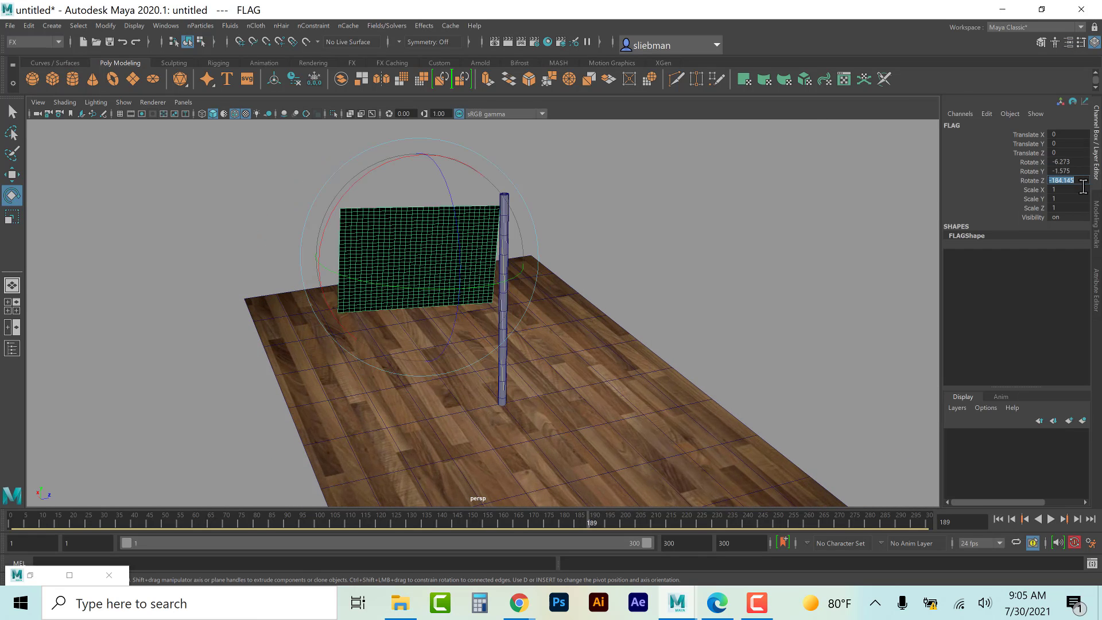
type("-180")
key("Return")
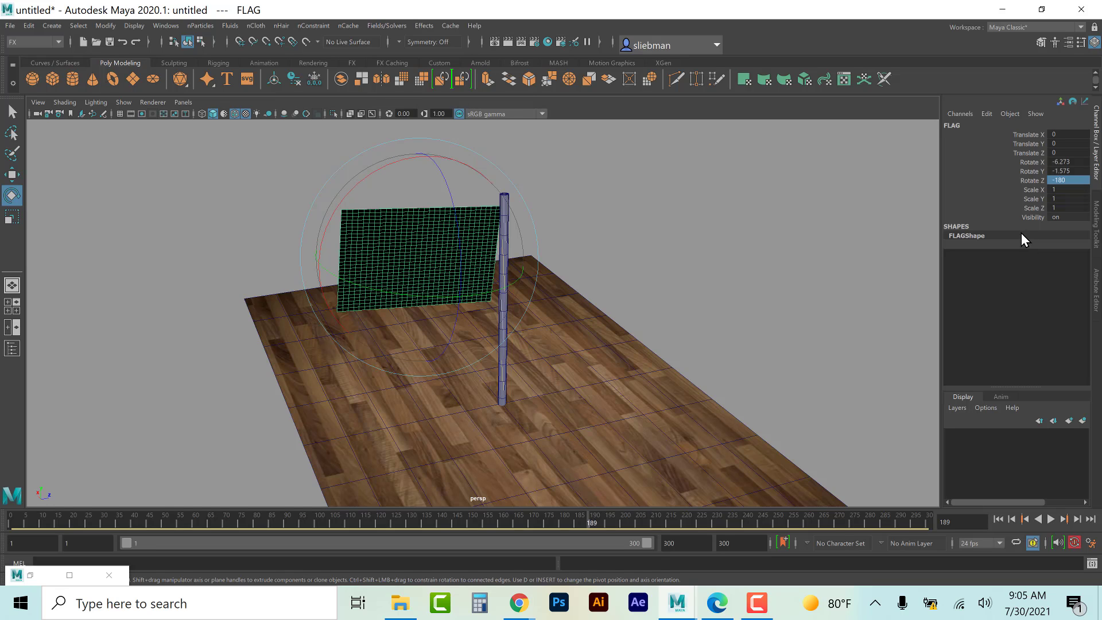
Step: Set the flag's Rotate Y and Rotate X to 0 and freeze its transformations
double_click(1074, 170)
type("0")
key("Return")
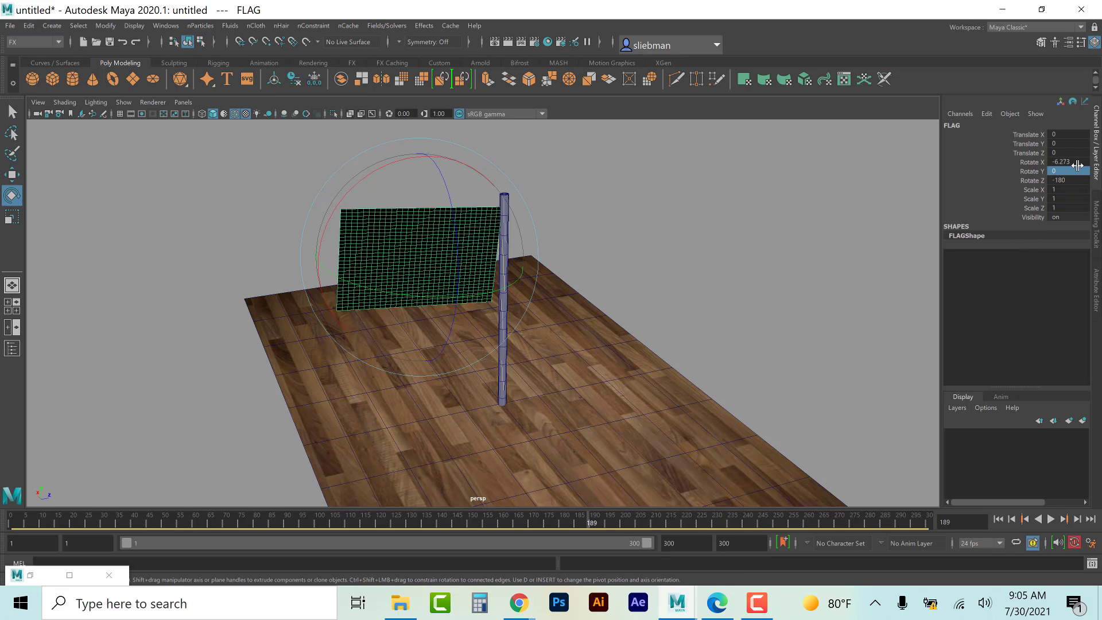
double_click(1077, 165)
type("0")
key("Return")
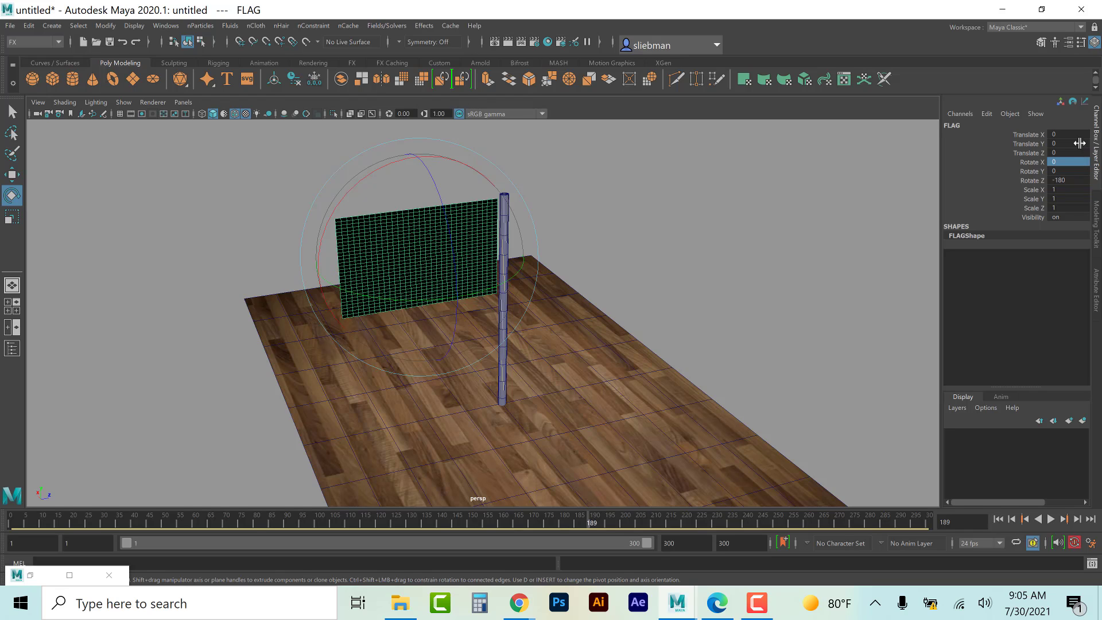
left_click(103, 27)
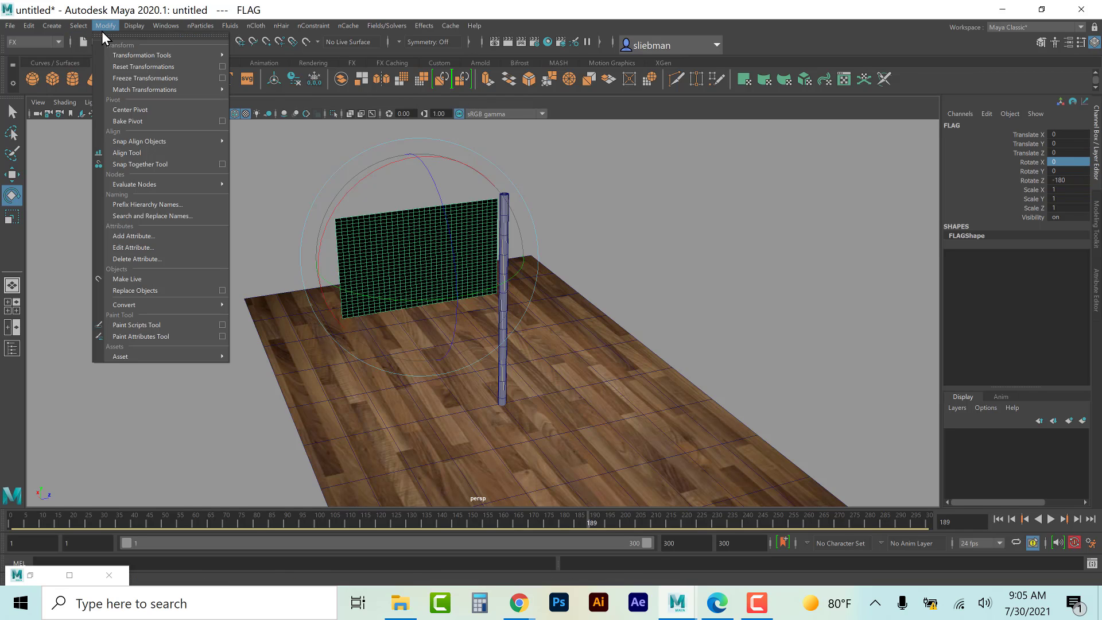
left_click(138, 78)
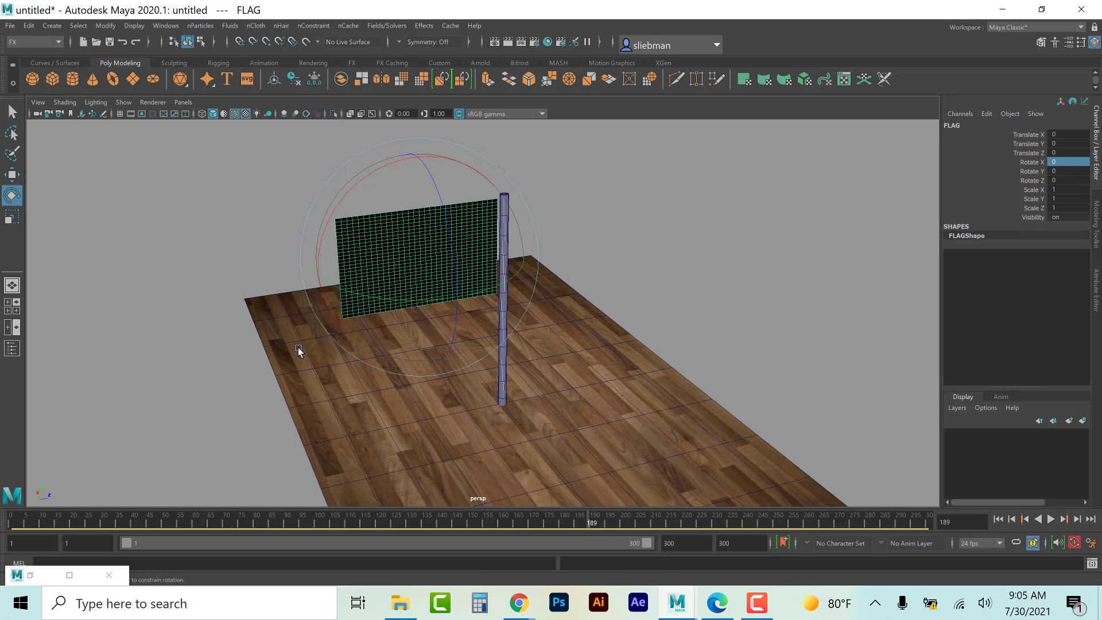
Step: Select the flag in the Modeling menu set and conform its mesh normals
left_click_drag(300, 352, 738, 279, "alt")
left_click(737, 277)
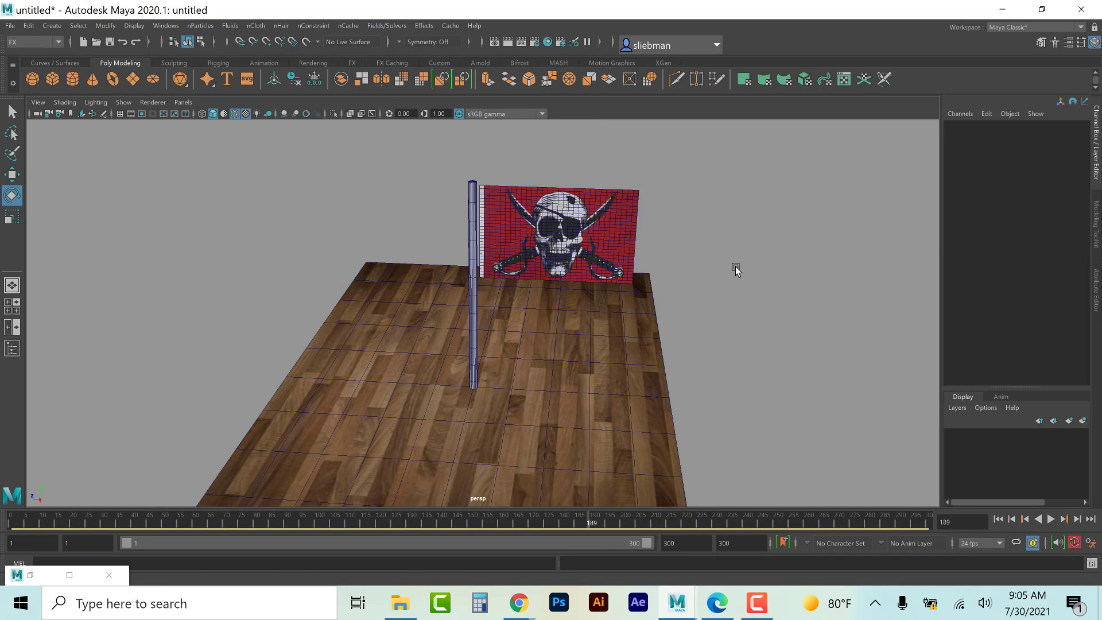
left_click(582, 239)
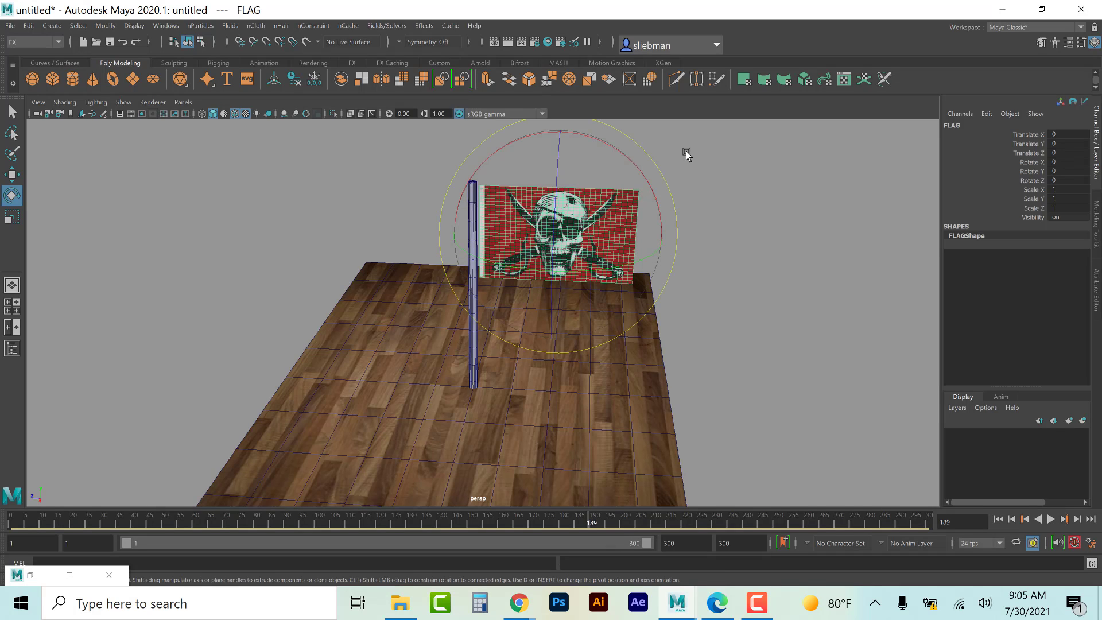
left_click(32, 40)
left_click(35, 56)
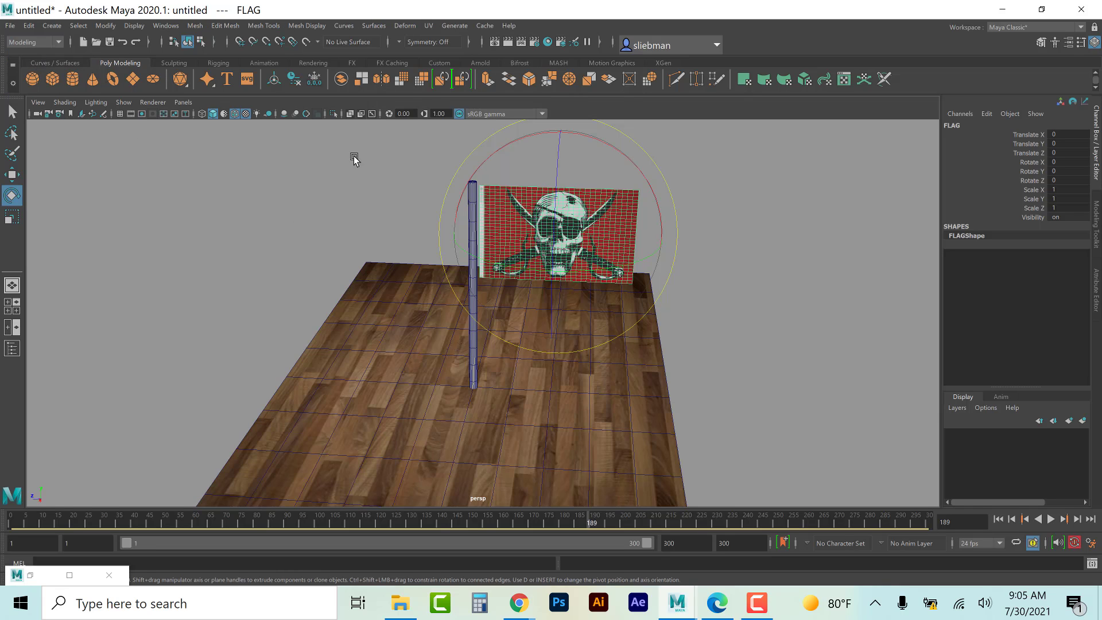
left_click(428, 25)
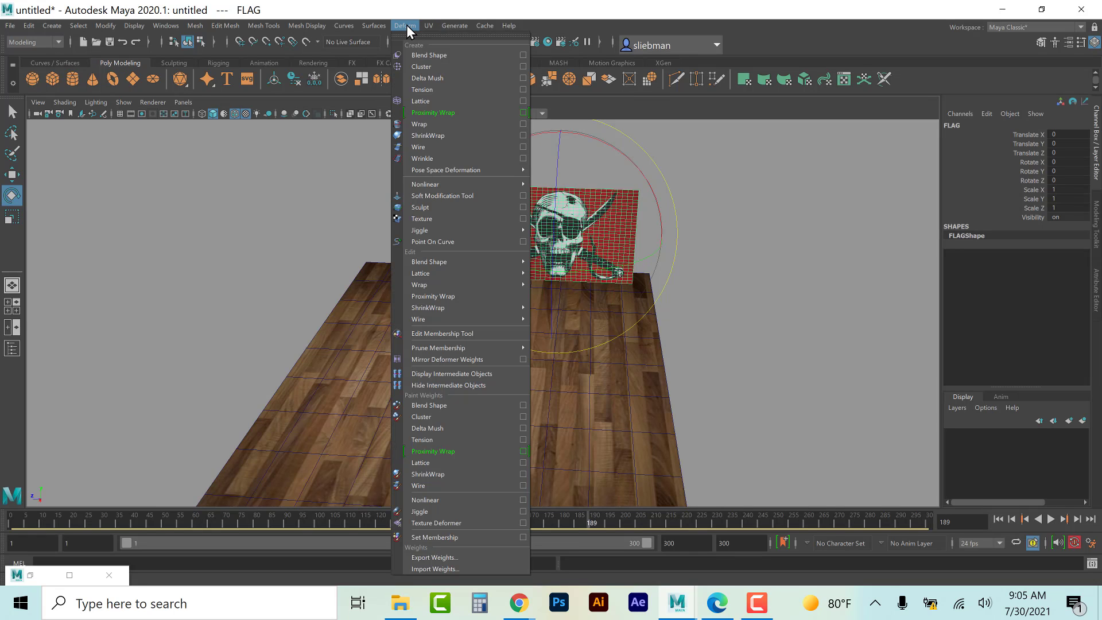
mouse_move(382, 26)
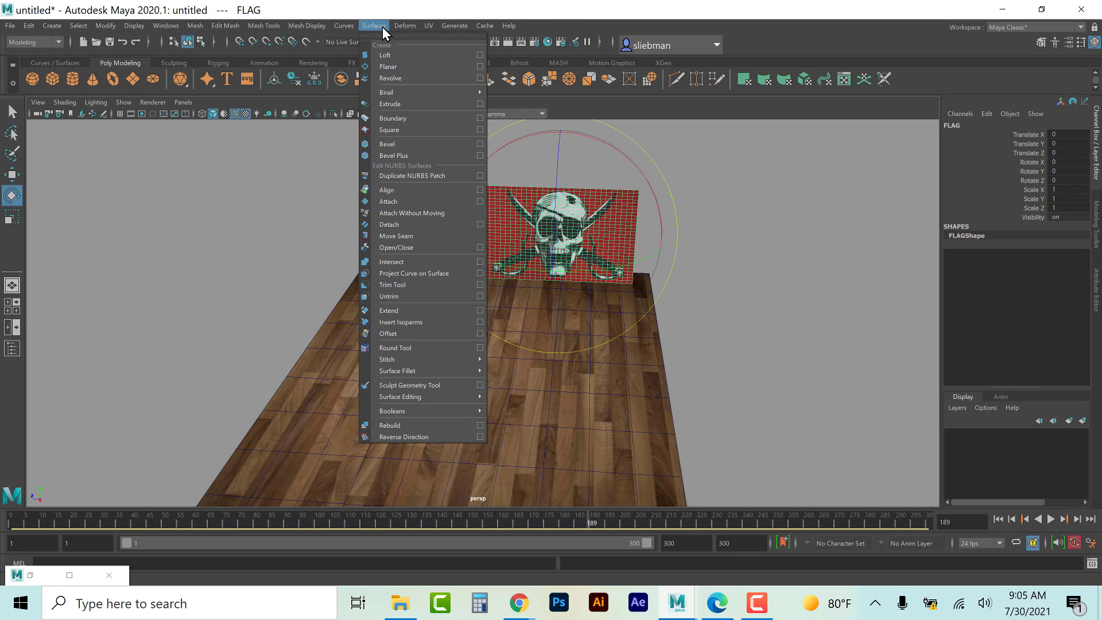
mouse_move(308, 26)
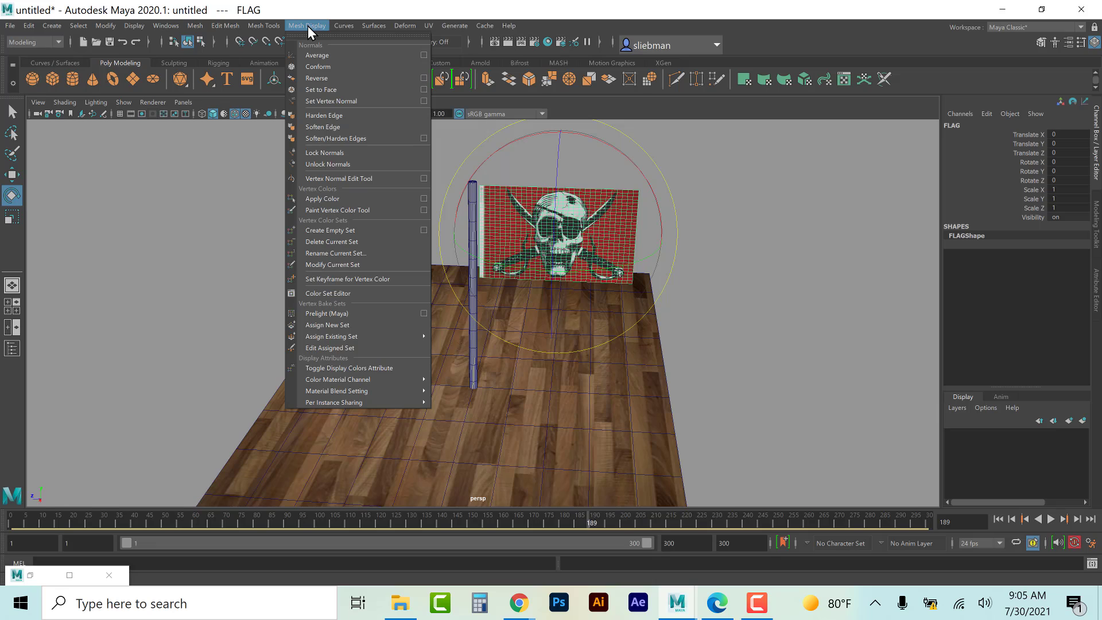
left_click(319, 67)
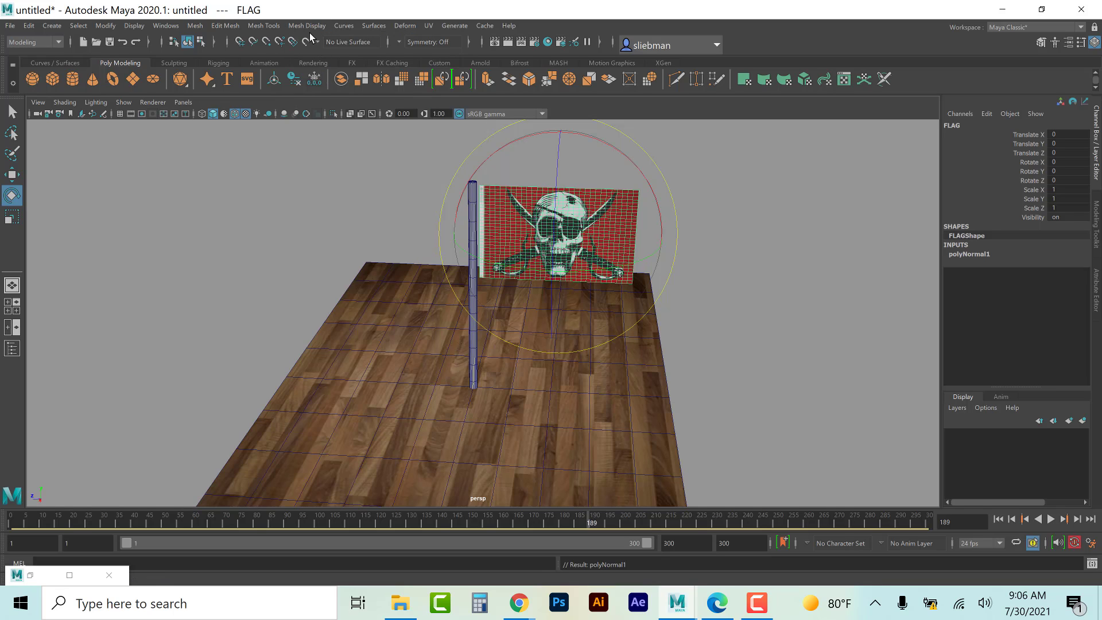
Step: Average the flag mesh's normals and deselect the flag
left_click(307, 26)
left_click(308, 53)
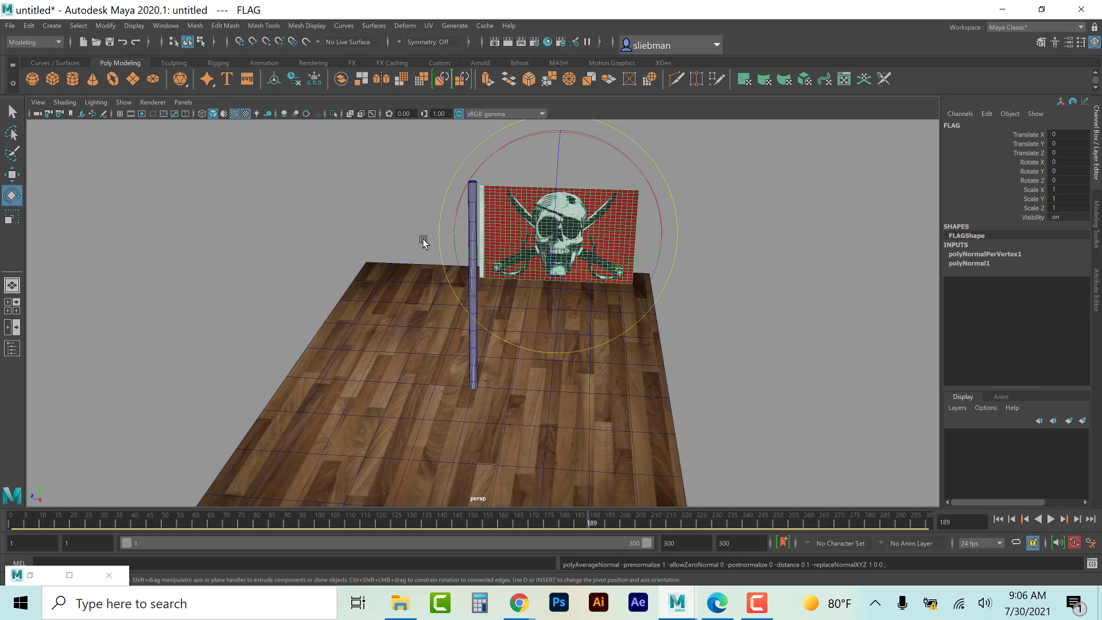
left_click(754, 240)
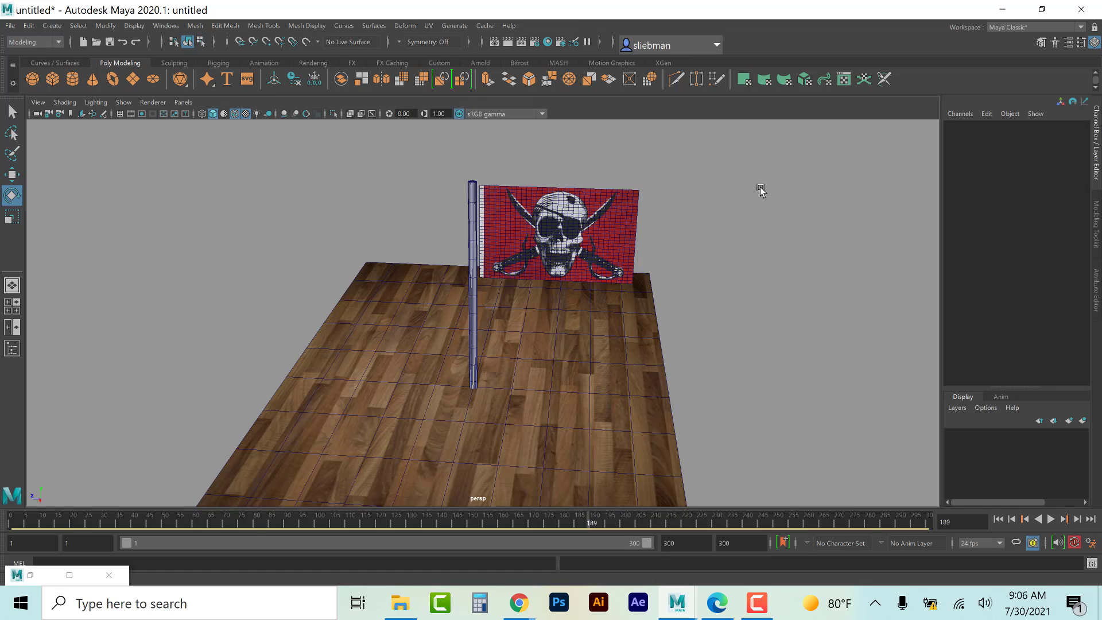
Step: Save the scene as Flag_A in Maya Binary format in the project's scenes folder
key("ctrl+s")
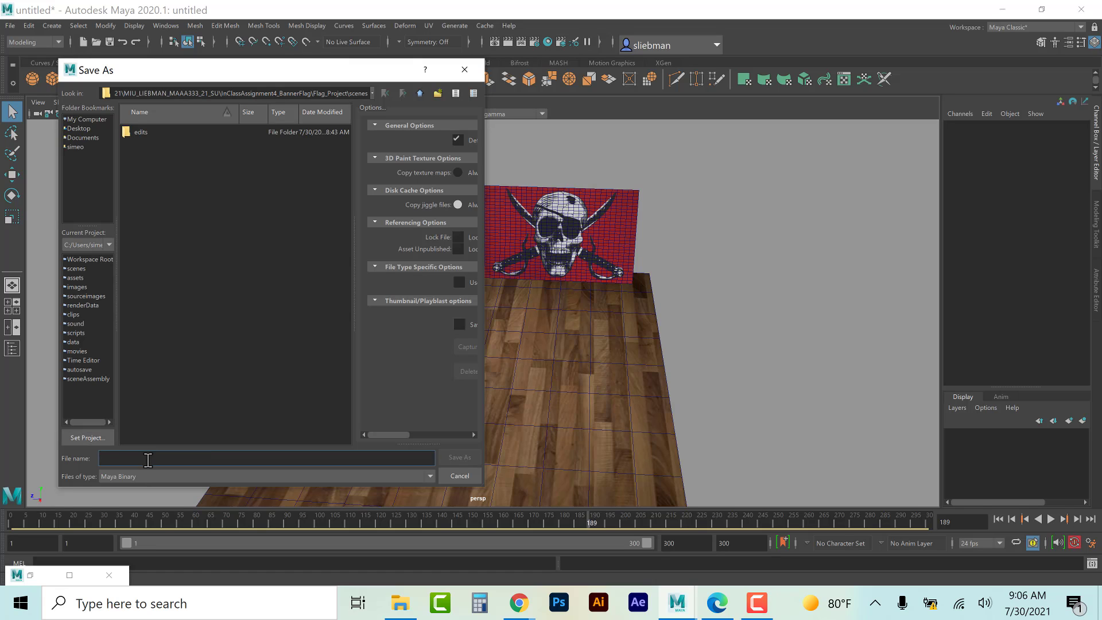
type("Flag_A")
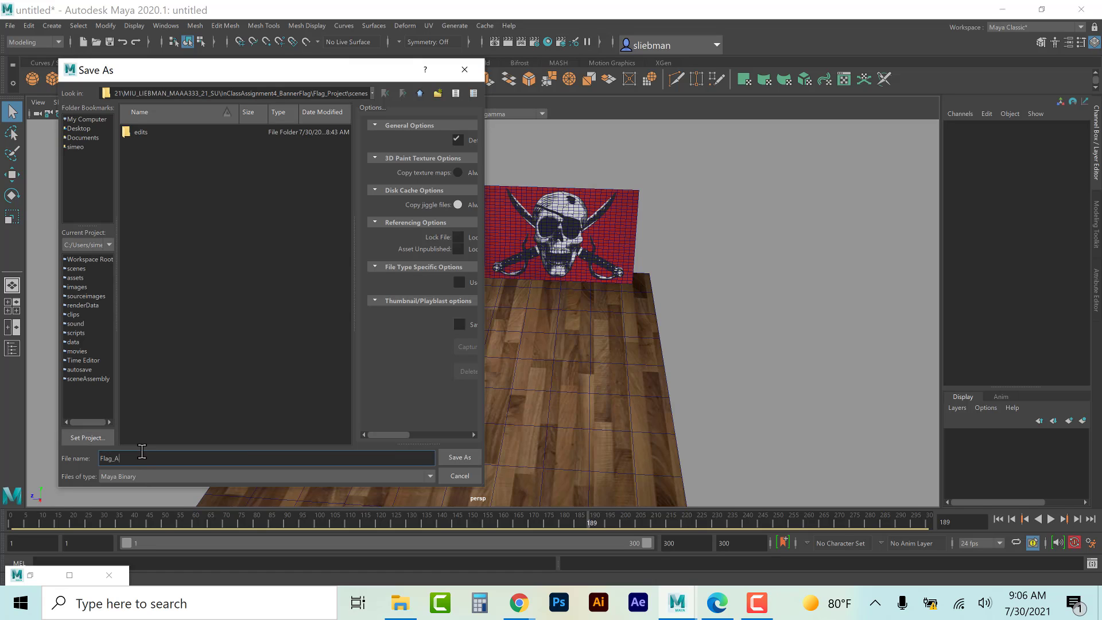
left_click(460, 458)
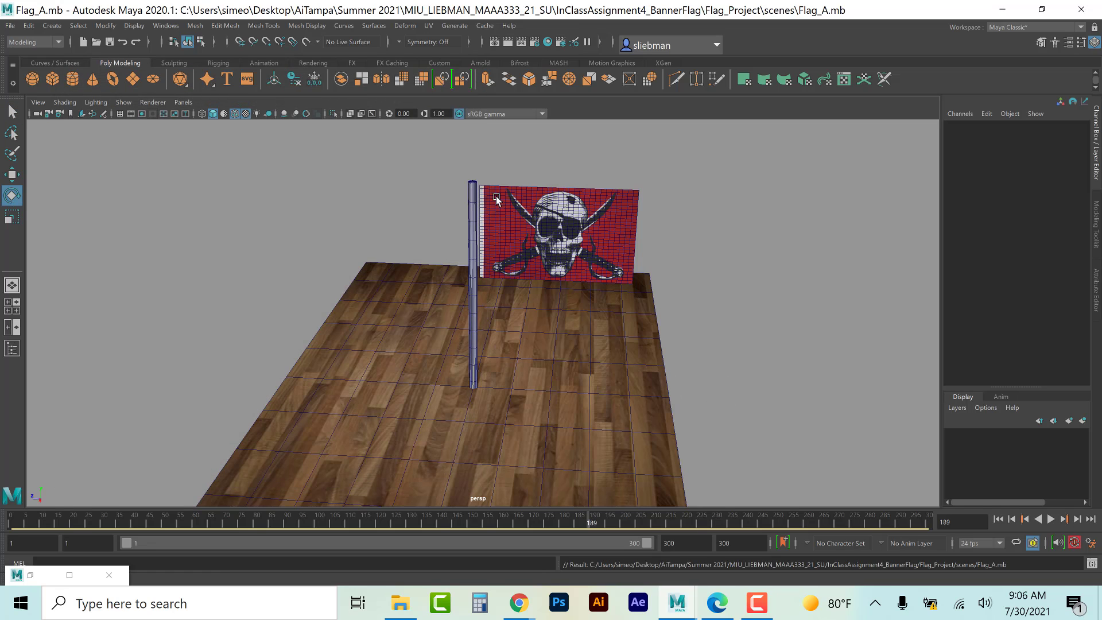
Step: Convert the flag plane into an nCloth object using the FX menu set
left_click(433, 336)
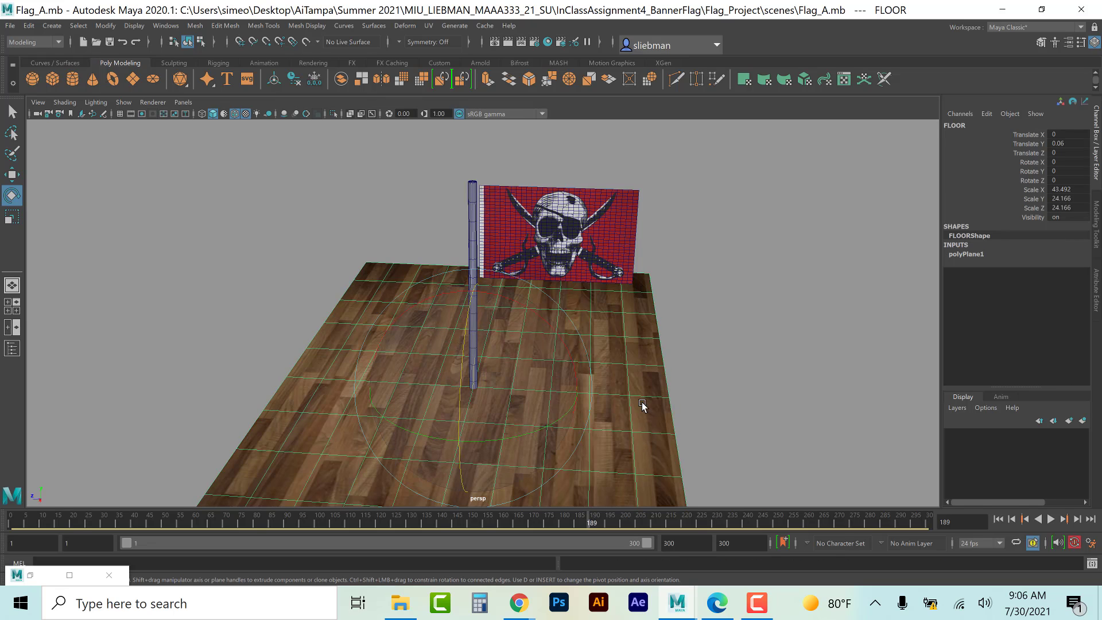
key("w")
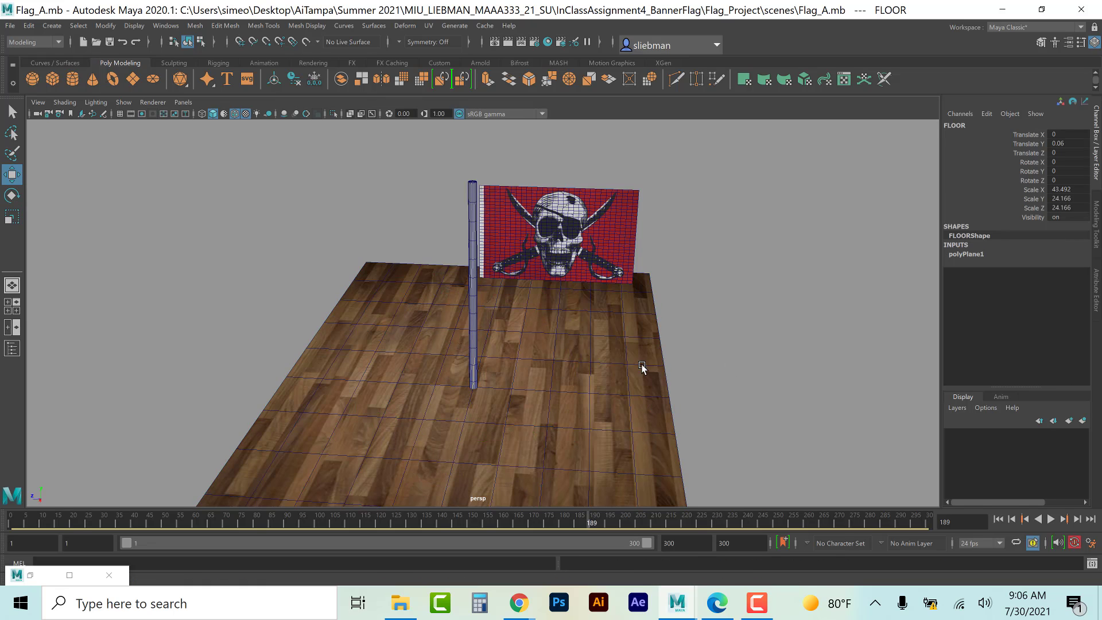
left_click(583, 251)
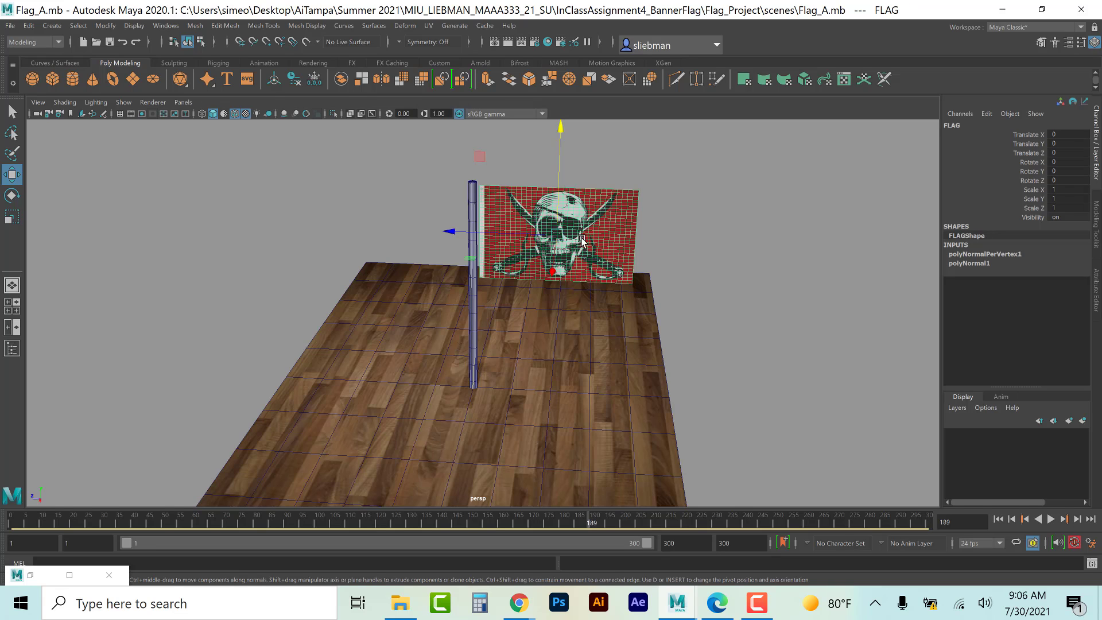
left_click(535, 167)
left_click(527, 200)
left_click_drag(507, 288, 501, 273, "alt")
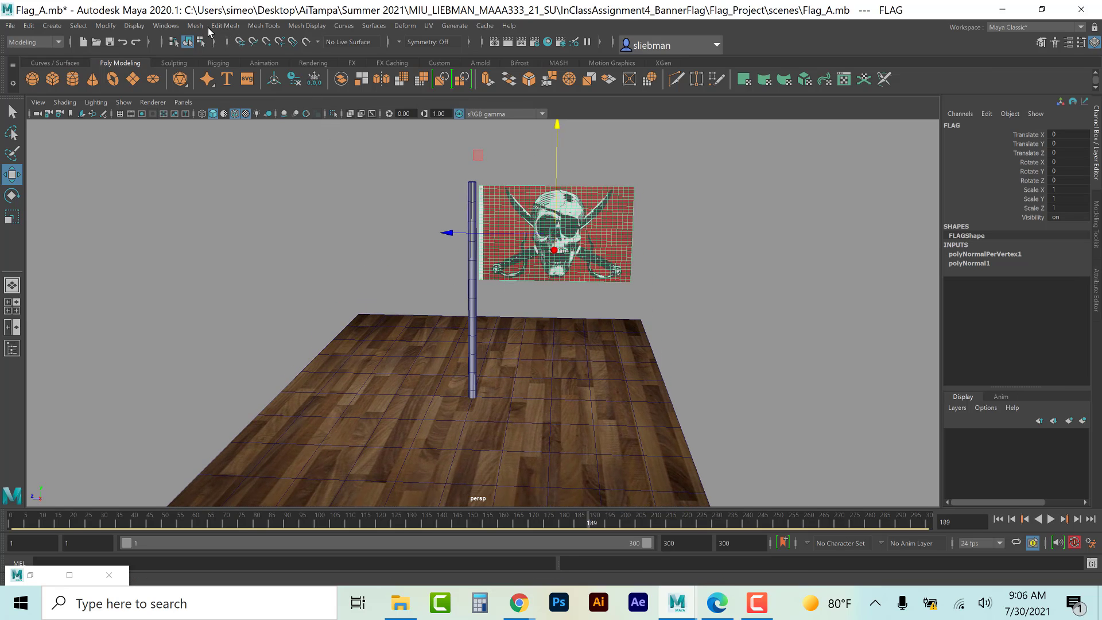
left_click(46, 41)
left_click(41, 84)
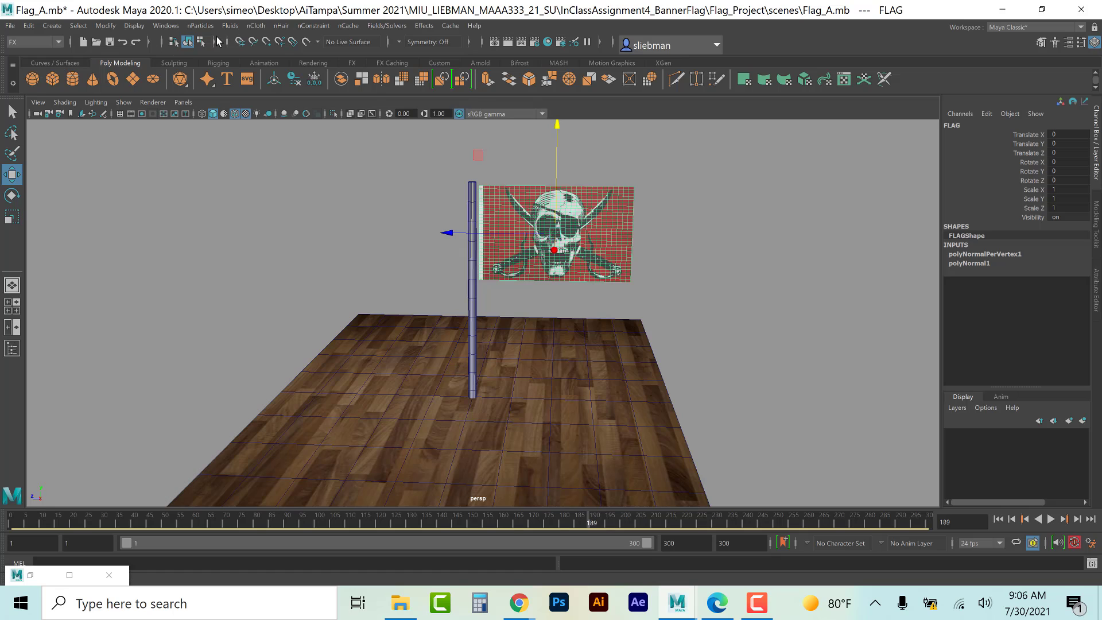
left_click(254, 26)
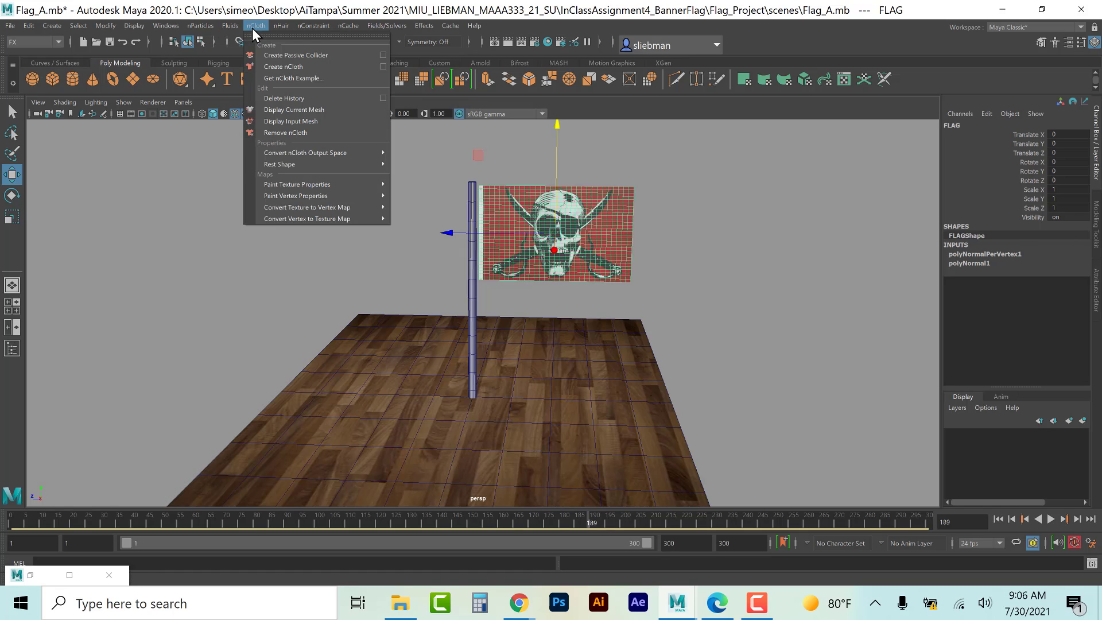
left_click(284, 65)
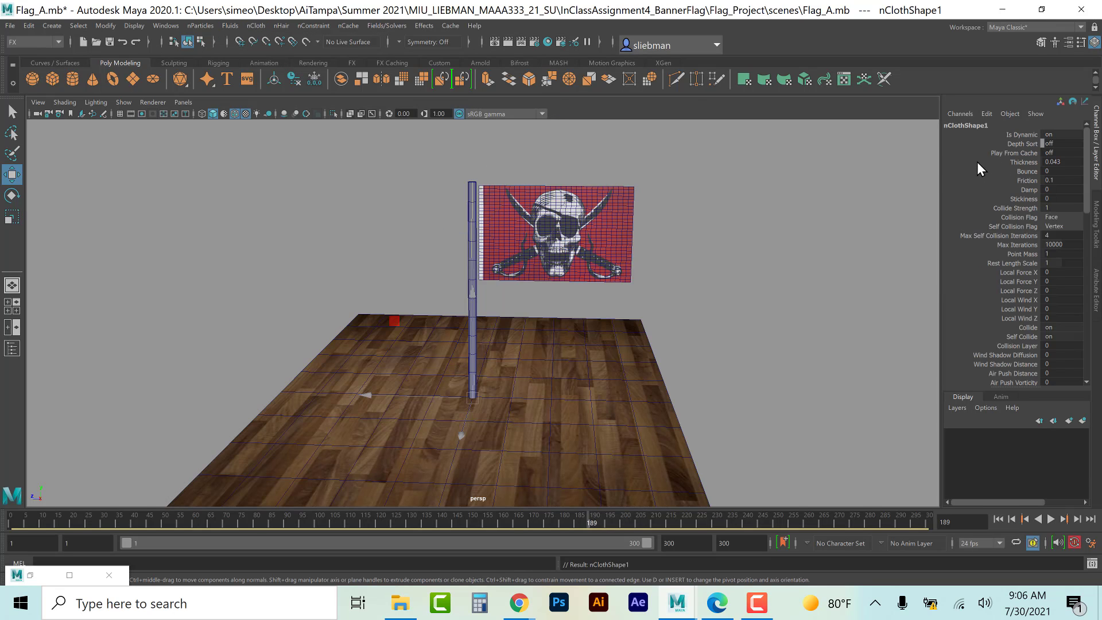
Step: Show the nCloth shape's dynamic properties and the nucleus solver's gravity and wind settings in the Attribute Editor
key("ctrl+a")
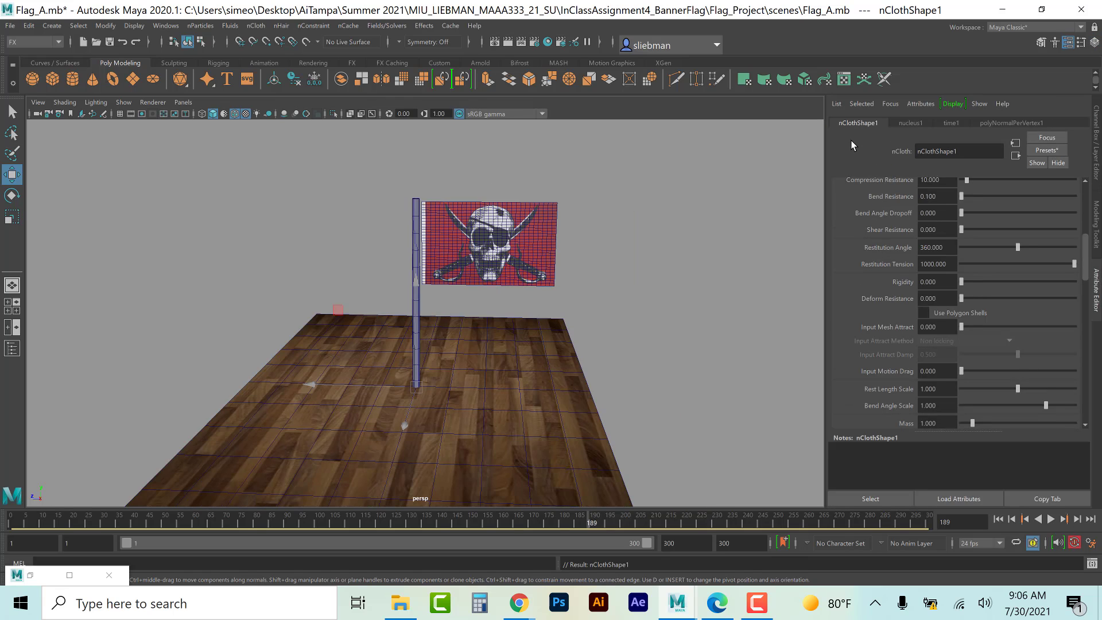
left_click(967, 151)
scroll(840, 201, "up", 3)
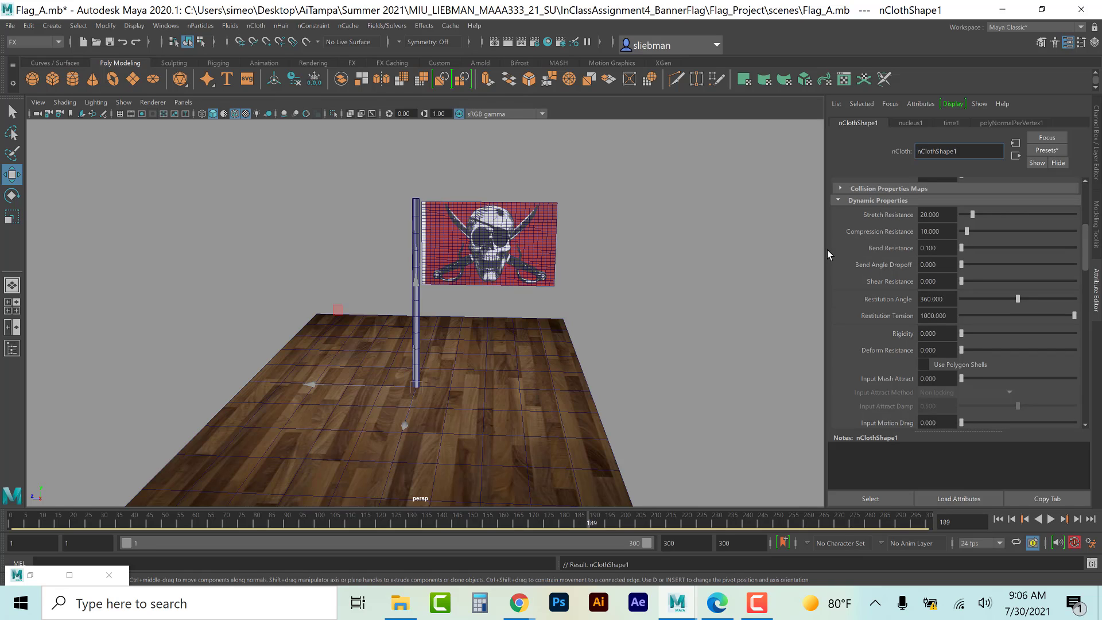
left_click(913, 124)
scroll(907, 345, "down", 3)
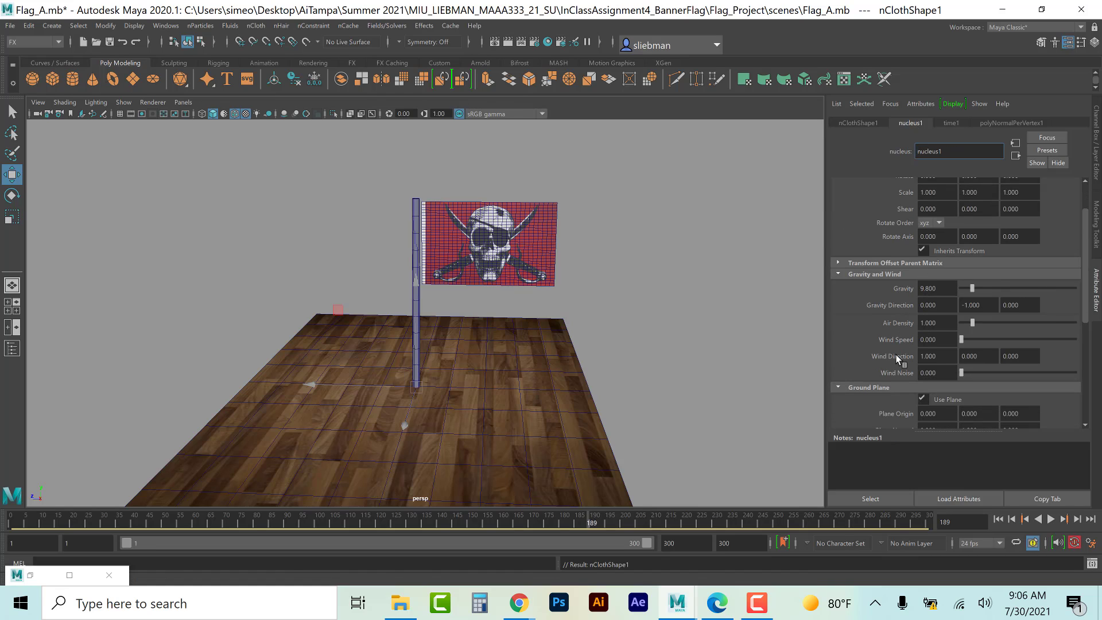
Step: Play the cloth simulation to check how the flag behaves, and rewind to frame 1
left_click(1051, 519)
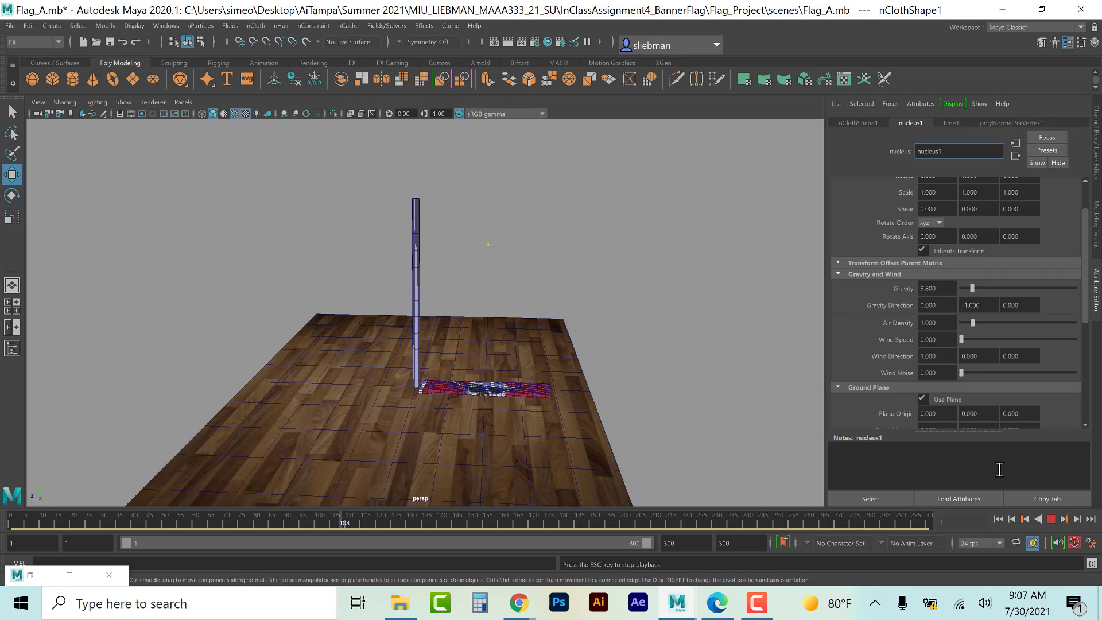
left_click(1052, 519)
left_click(999, 520)
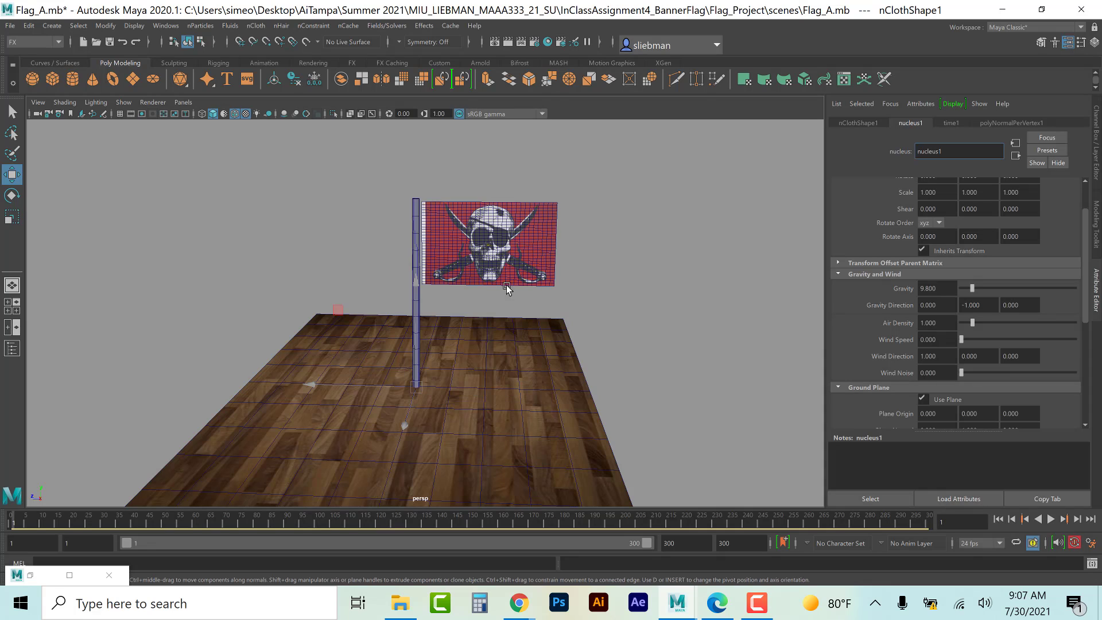
Step: Replay the simulation with the flag selected, examine the fall from another angle, and rewind to the first frame
left_click(494, 266)
left_click(1052, 520)
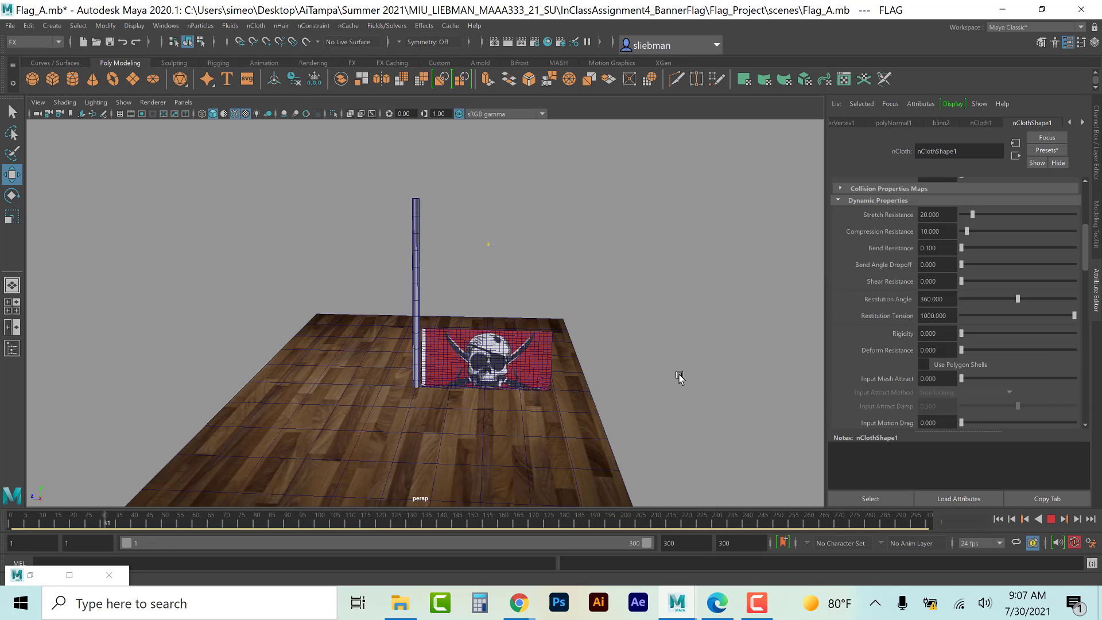
left_click_drag(696, 399, 672, 398, "alt")
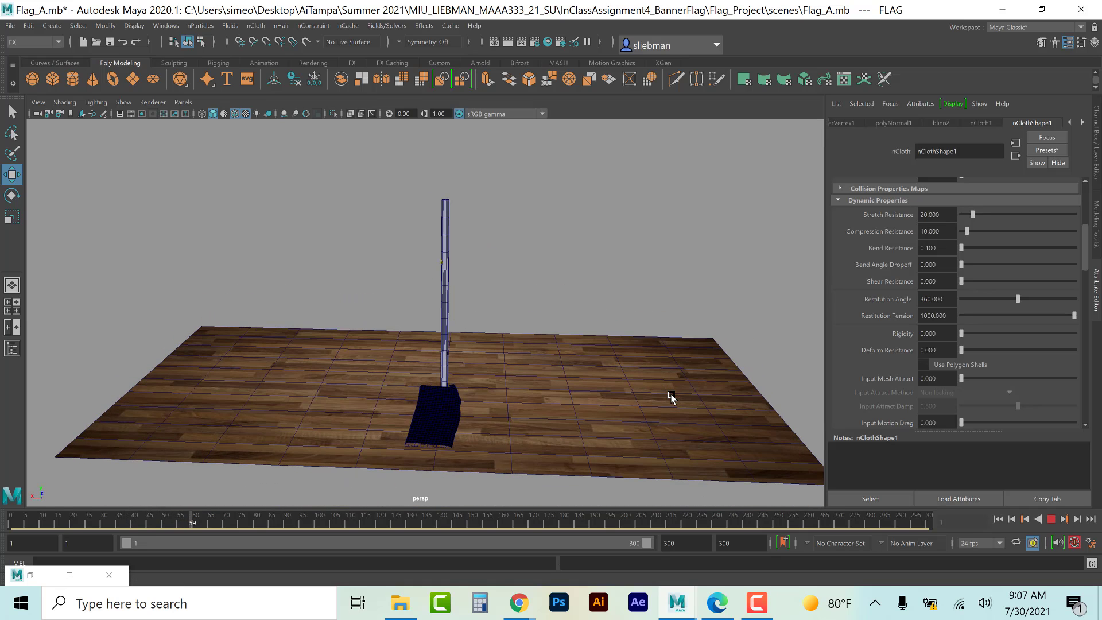
left_click(999, 520)
left_click(999, 520)
left_click_drag(448, 370, 516, 367, "alt")
scroll(452, 312, "up", 4)
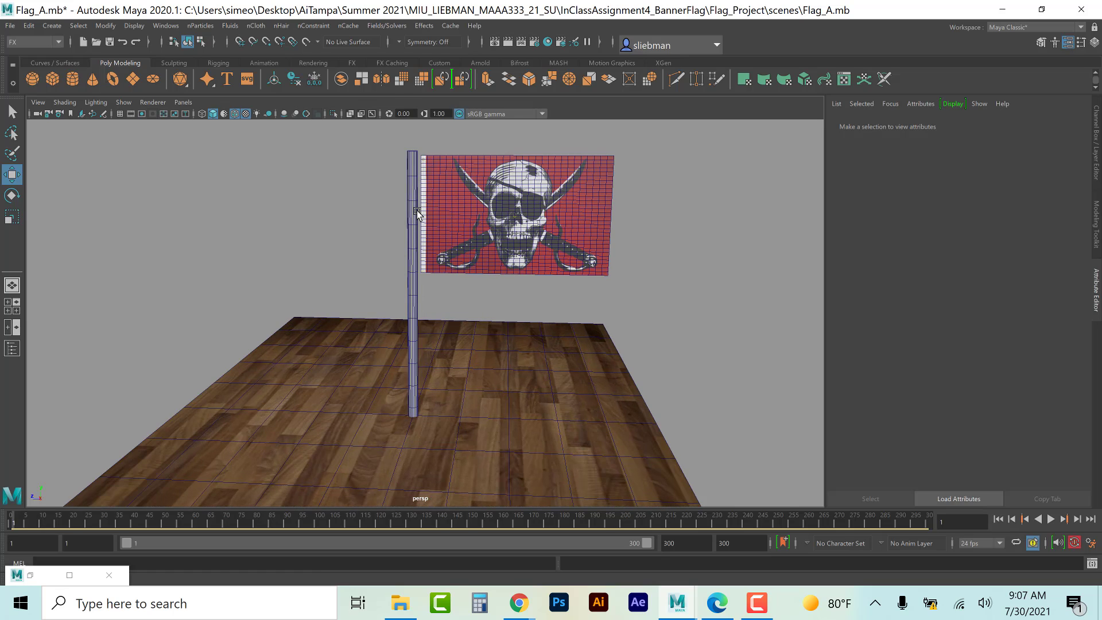
Step: Switch to the MayaCloth_TutorialLarge PDF in Edge, read the section on hanging the flag from the pole, and return to Maya
left_click(436, 175)
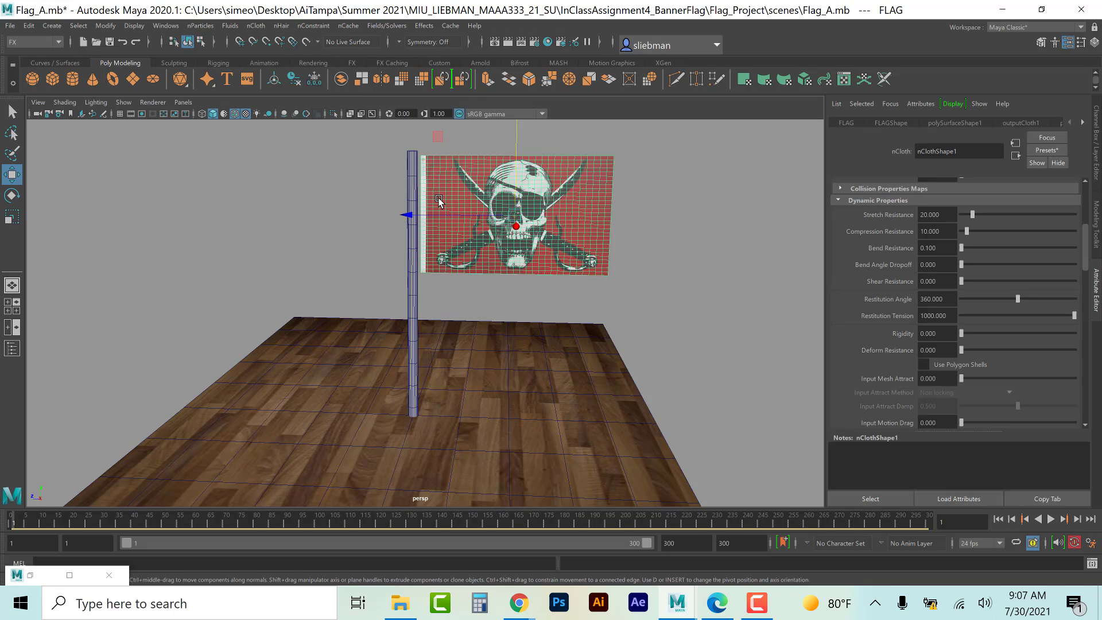
left_click(717, 603)
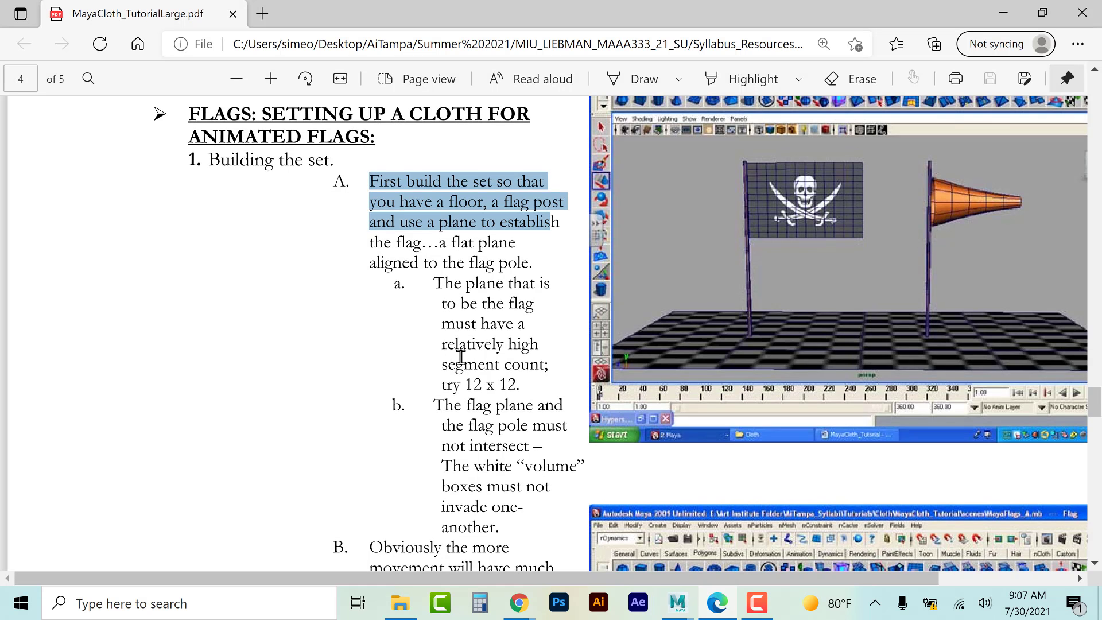
scroll(461, 356, "down", 10)
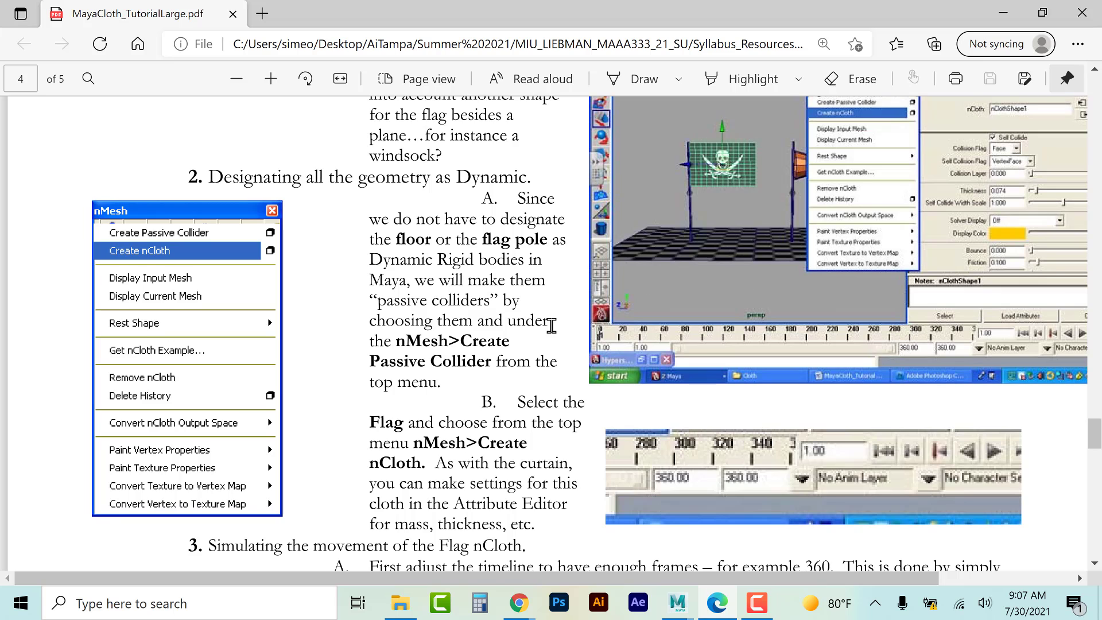
scroll(551, 326, "down", 10)
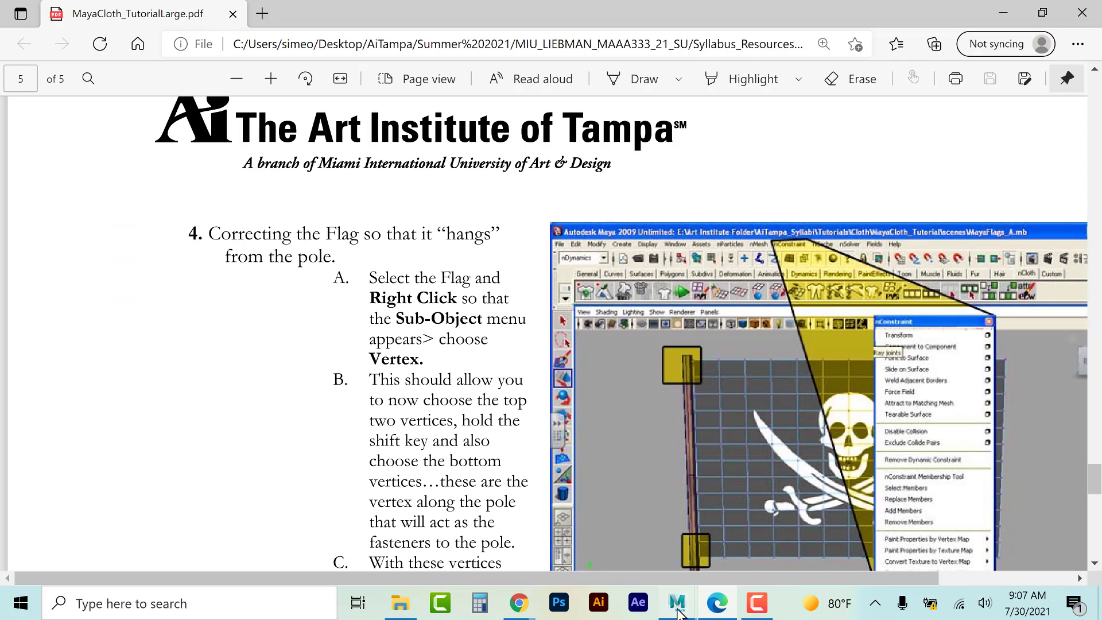
mouse_move(678, 613)
left_click(746, 470)
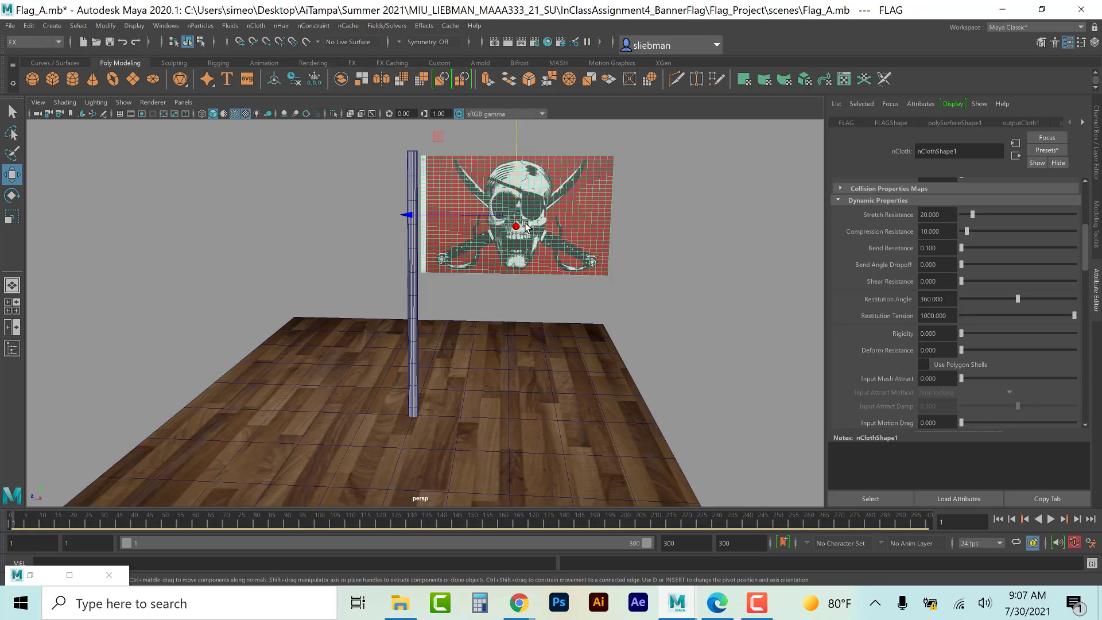
Step: Select the flag's pole-side vertices at its upper corner, lower corner and middle, and apply a Transform nConstraint
scroll(429, 187, "up", 10)
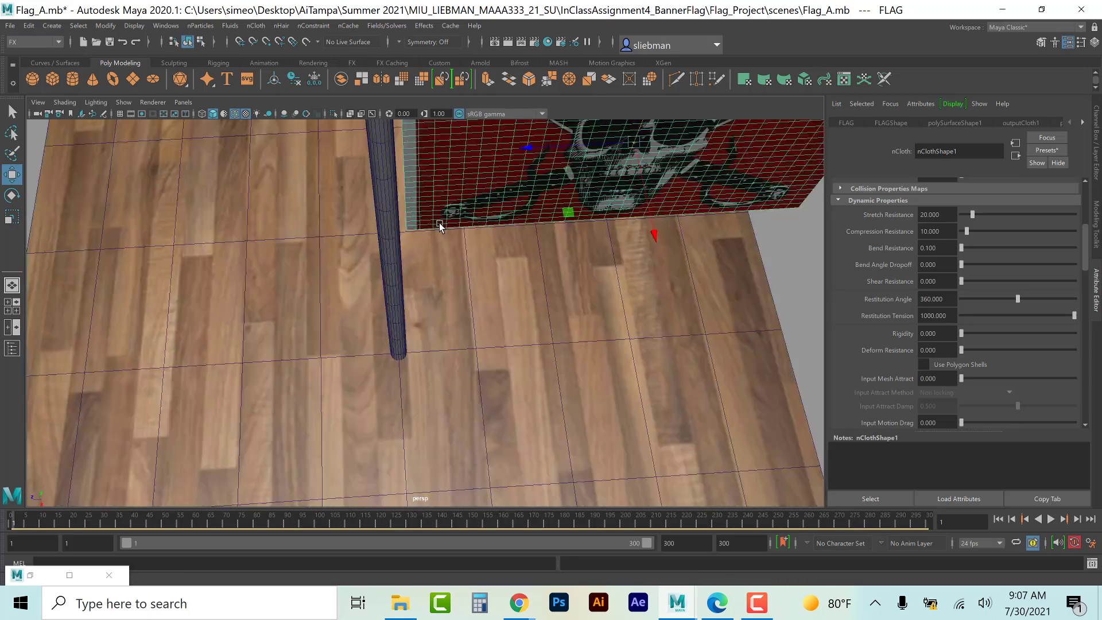
left_click_drag(439, 223, 453, 162, "alt")
middle_click_drag(452, 162, 449, 315, "alt")
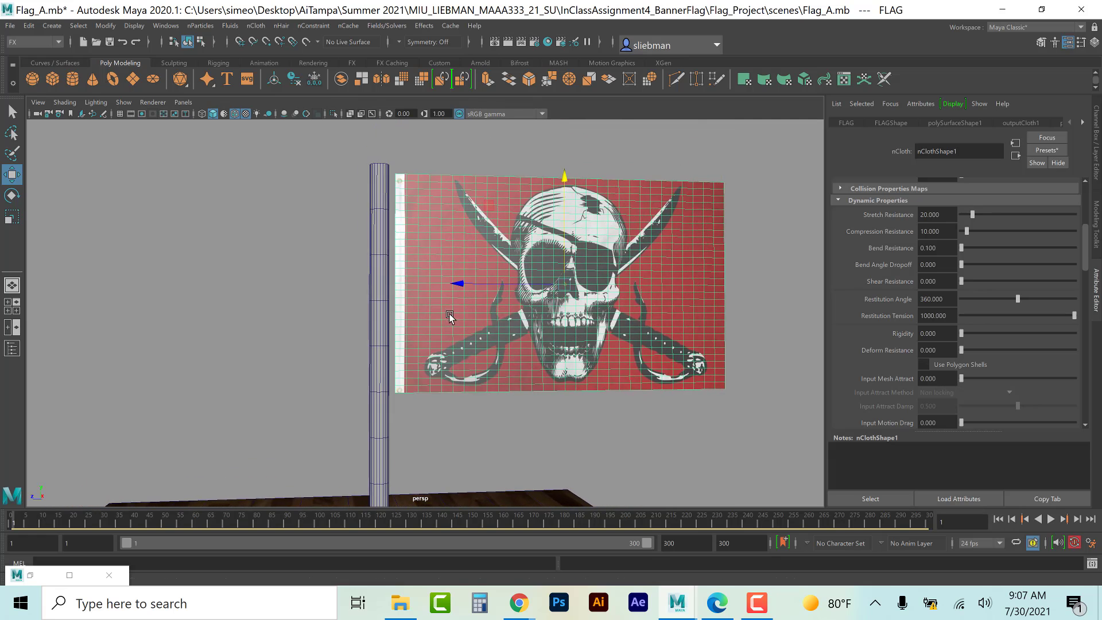
left_click_drag(449, 318, 482, 275, "alt")
right_click_drag(431, 193, 381, 192)
left_click_drag(381, 148, 413, 185)
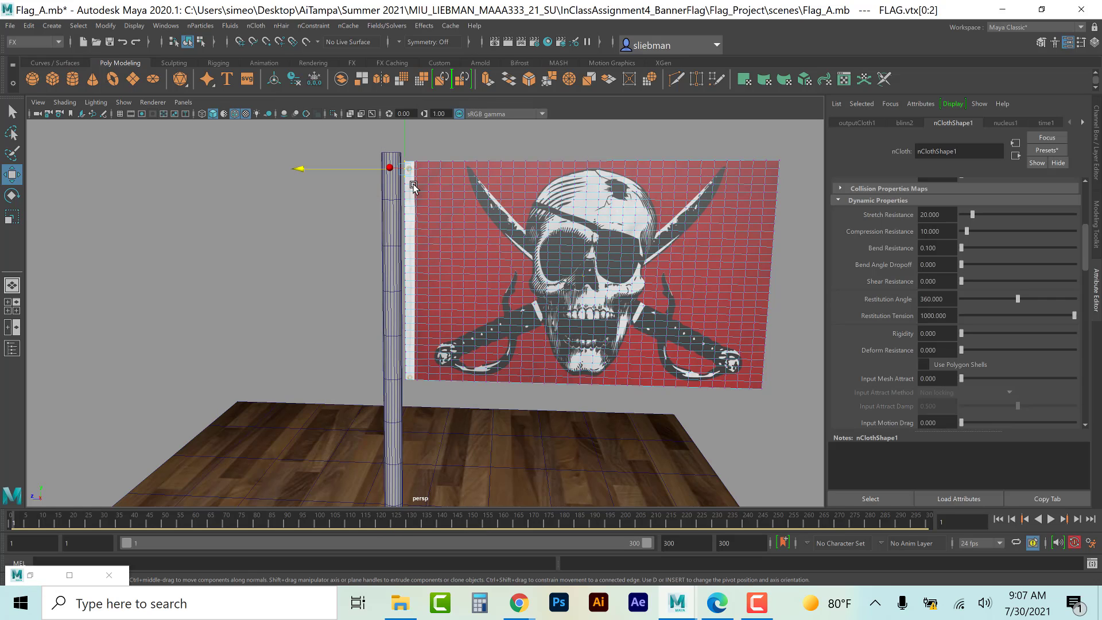
key("4")
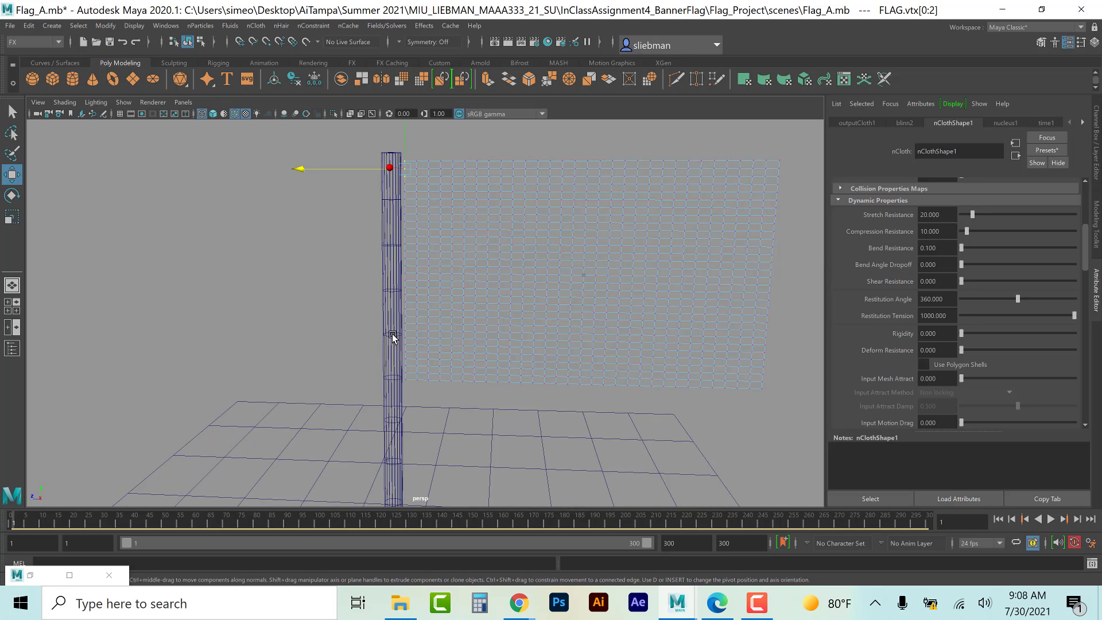
left_click_drag(376, 360, 408, 410)
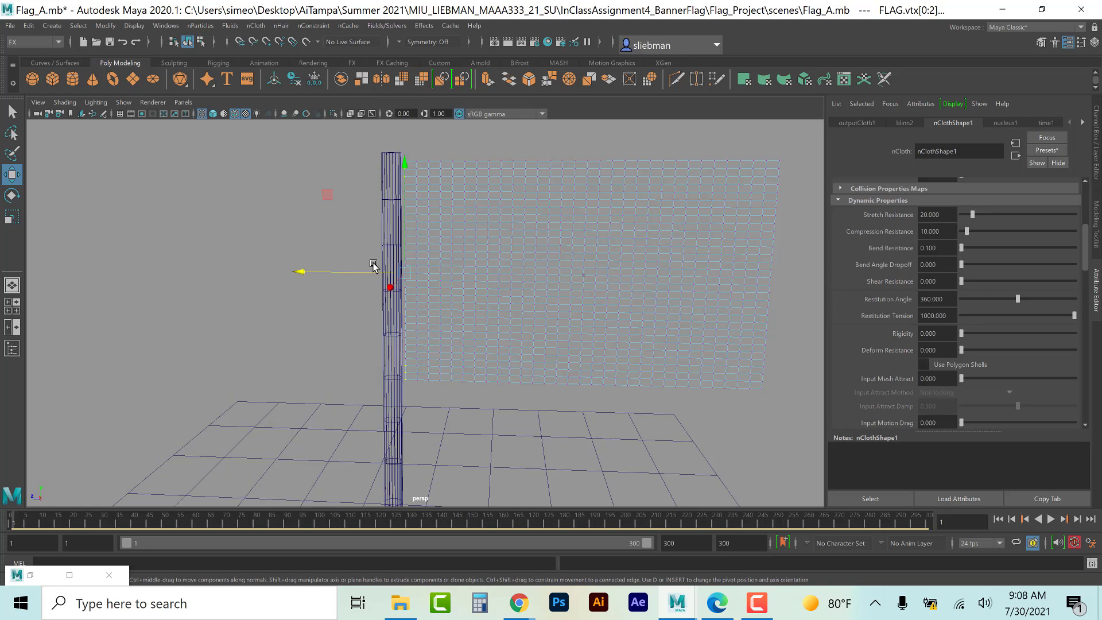
left_click_drag(374, 264, 409, 288)
left_click(313, 26)
left_click(319, 120)
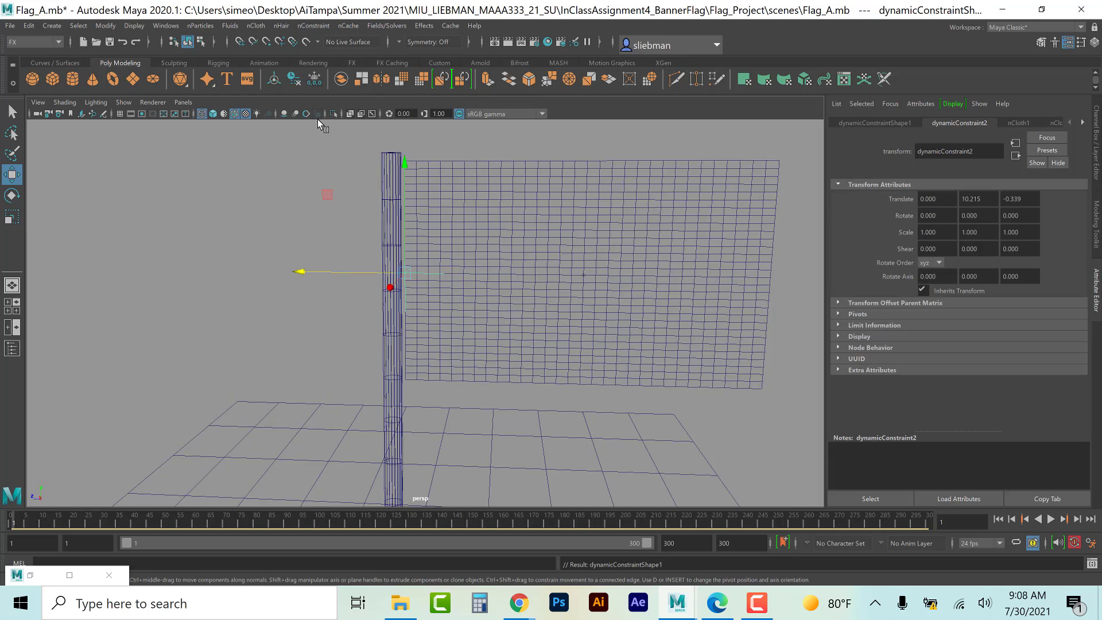
Step: Show the Outliner and parent the new Transform constraint, dynamicConstraint2, to the pole cylinder
left_click(296, 304)
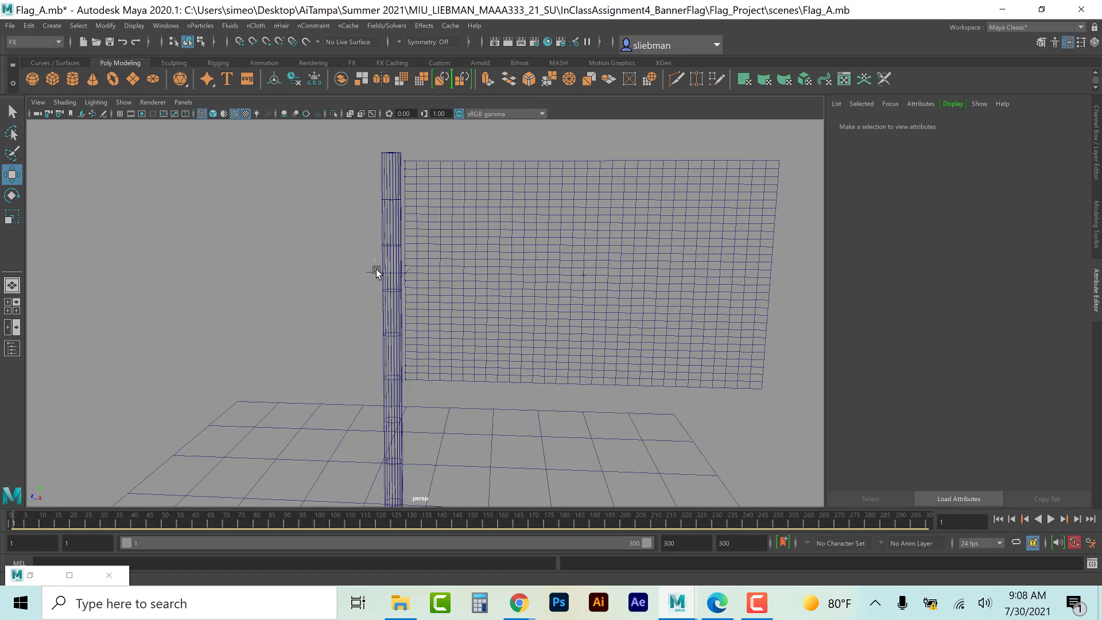
left_click(406, 277)
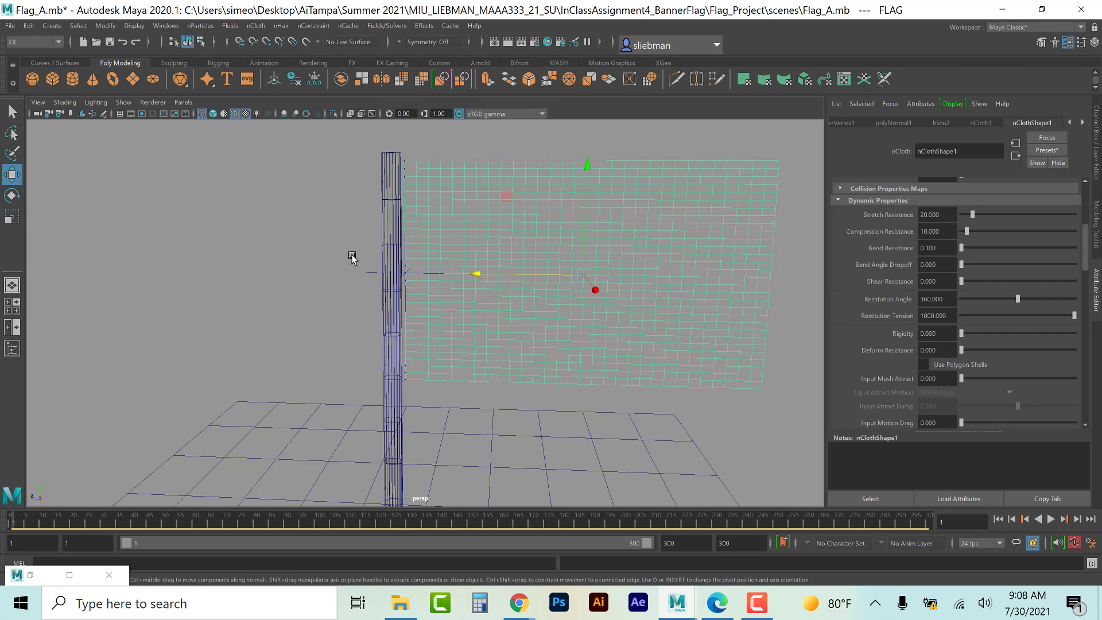
left_click(374, 299)
left_click(13, 349)
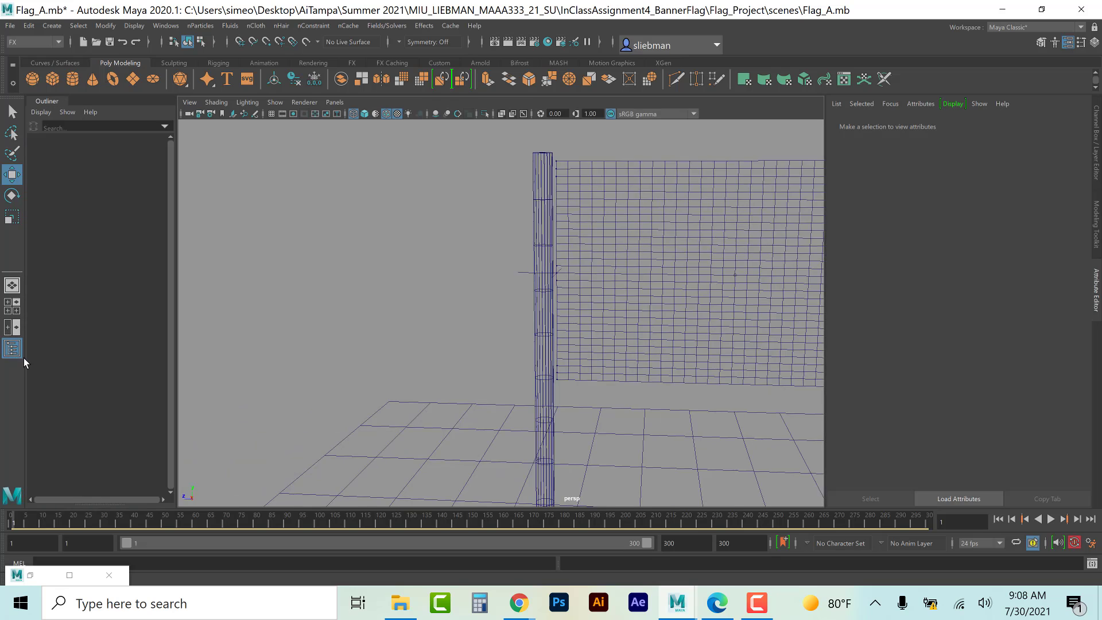
left_click(74, 254)
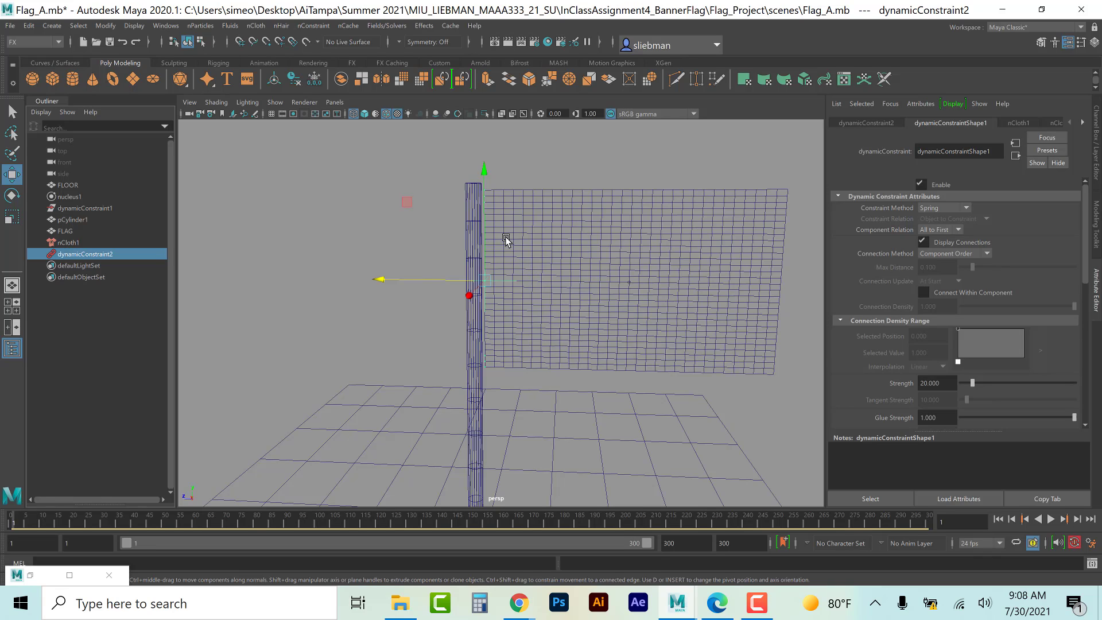
left_click(474, 189, "shift")
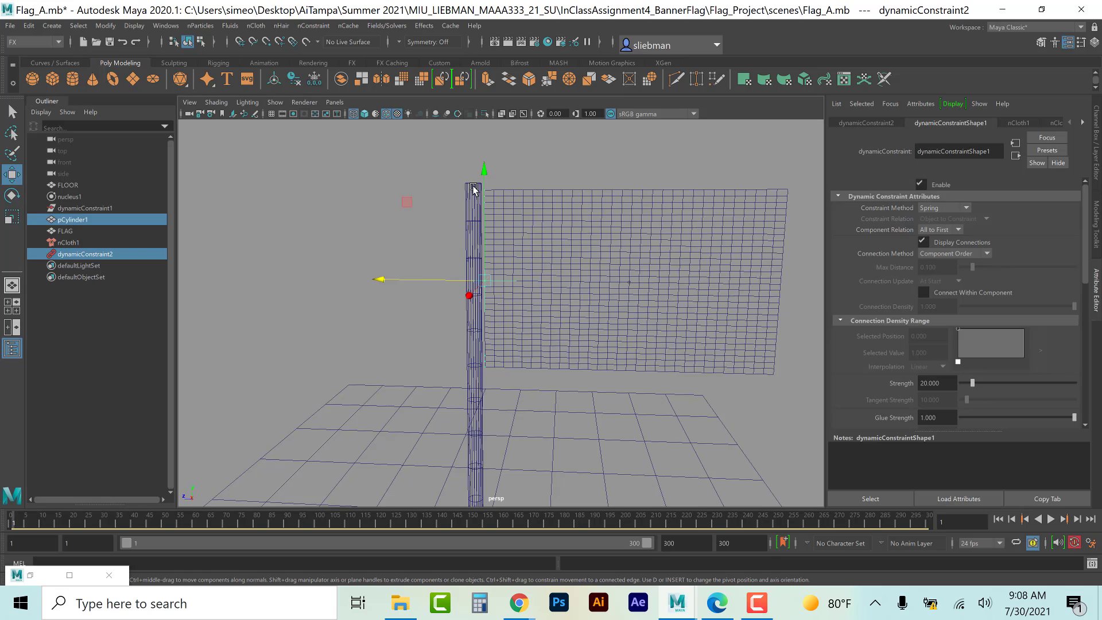
left_click(28, 26)
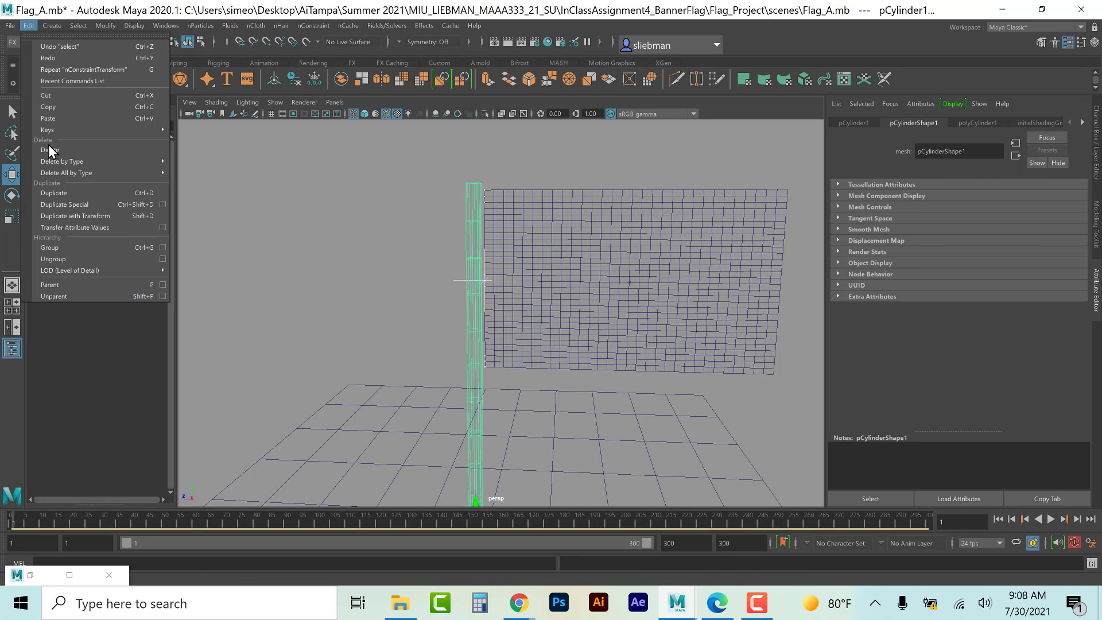
left_click(69, 287)
left_click(471, 248)
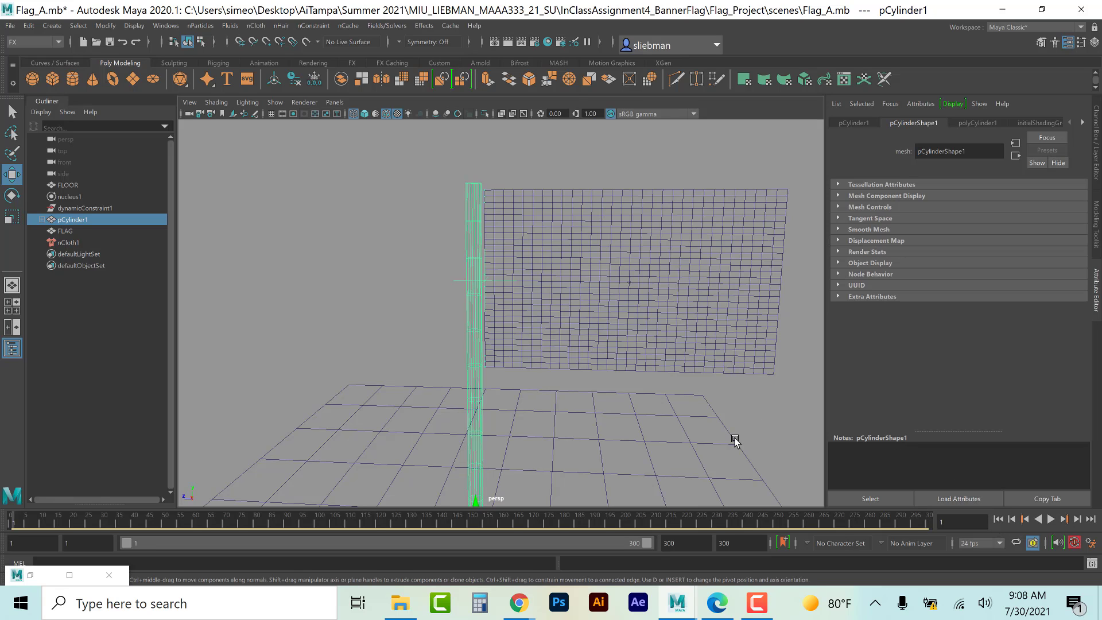
Step: Return to shaded display, play the simulation to check how the constrained flag hangs, and rewind to the first frame
key("5")
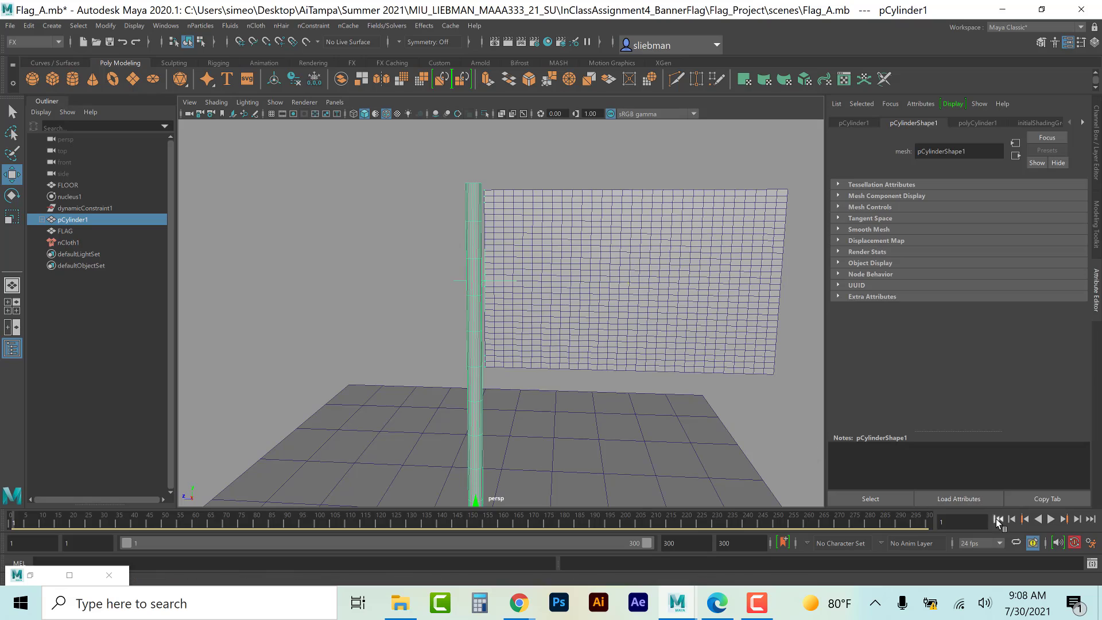
left_click(1051, 520)
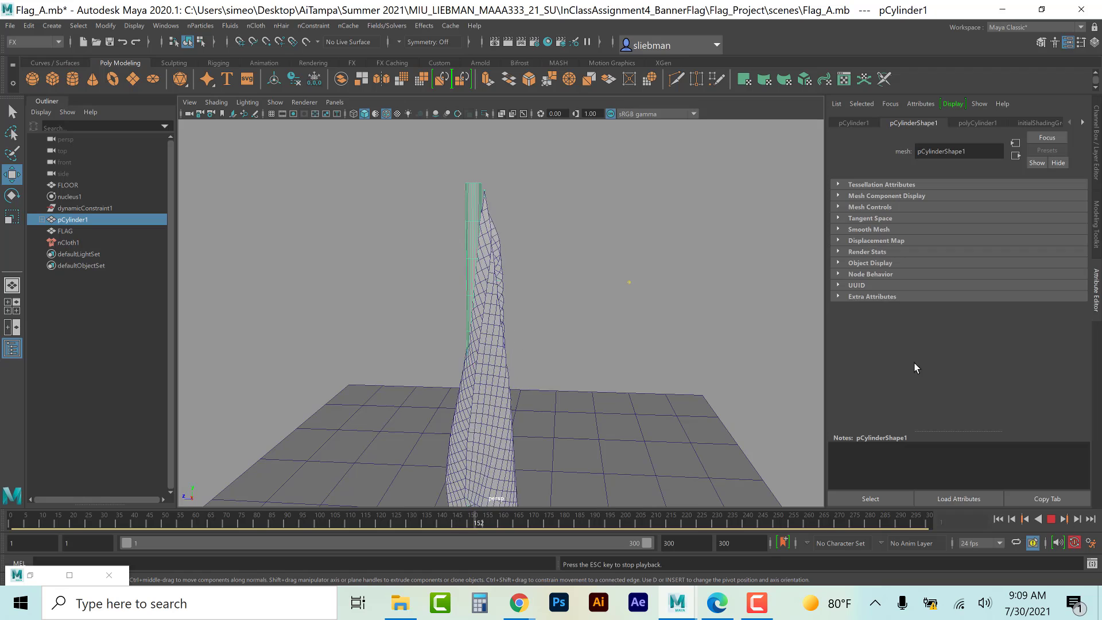
left_click(1052, 519)
left_click(999, 519)
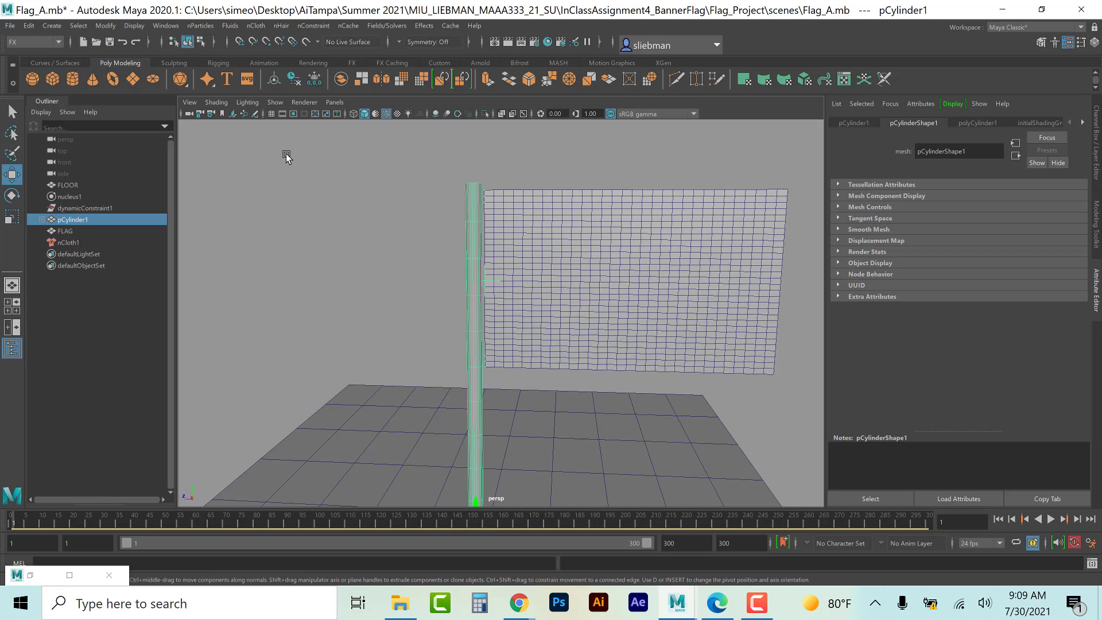
Step: Make the pole cylinder an nCloth passive collider
left_click(288, 155)
left_click(473, 202)
left_click(256, 26)
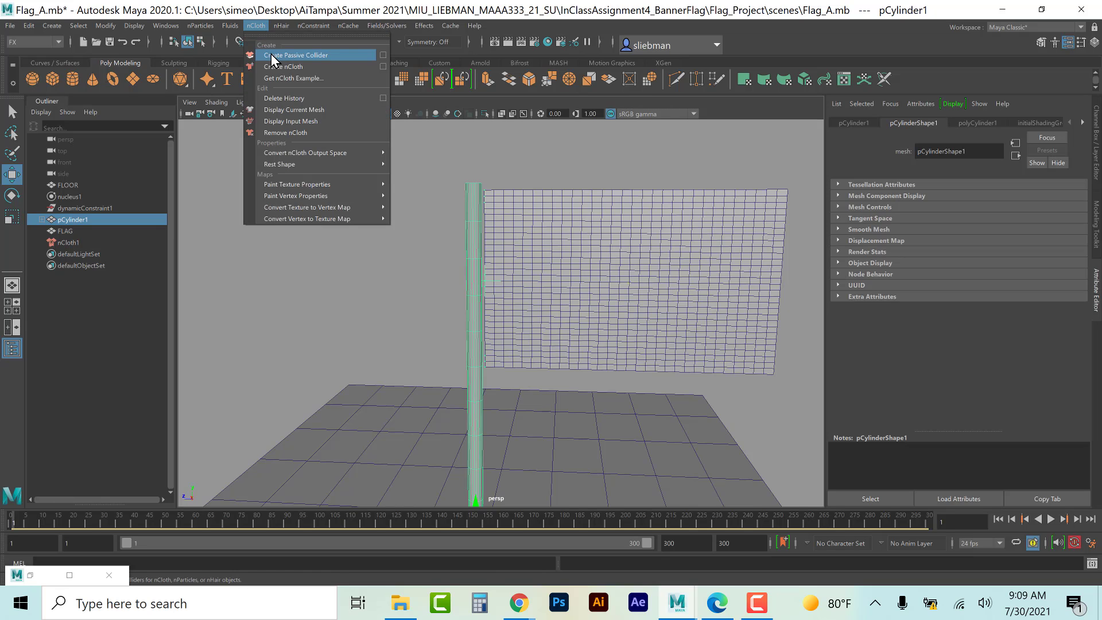
left_click(274, 58)
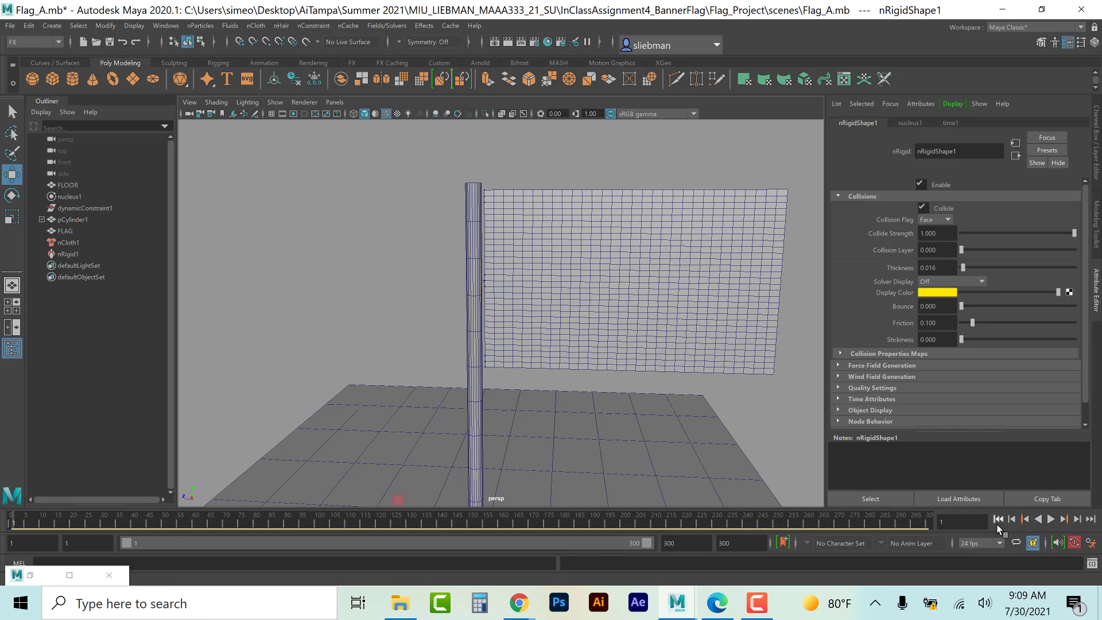
Step: Play the simulation to examine the flag colliding with the pole from another angle, and rewind to the start
left_click(1051, 520)
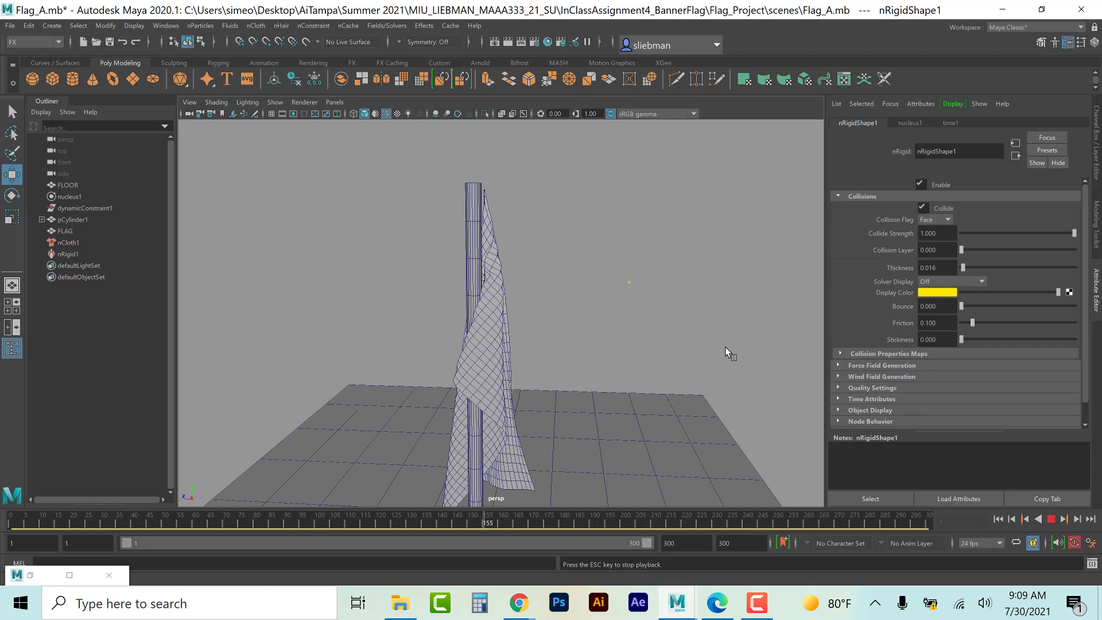
scroll(708, 346, "down", 3)
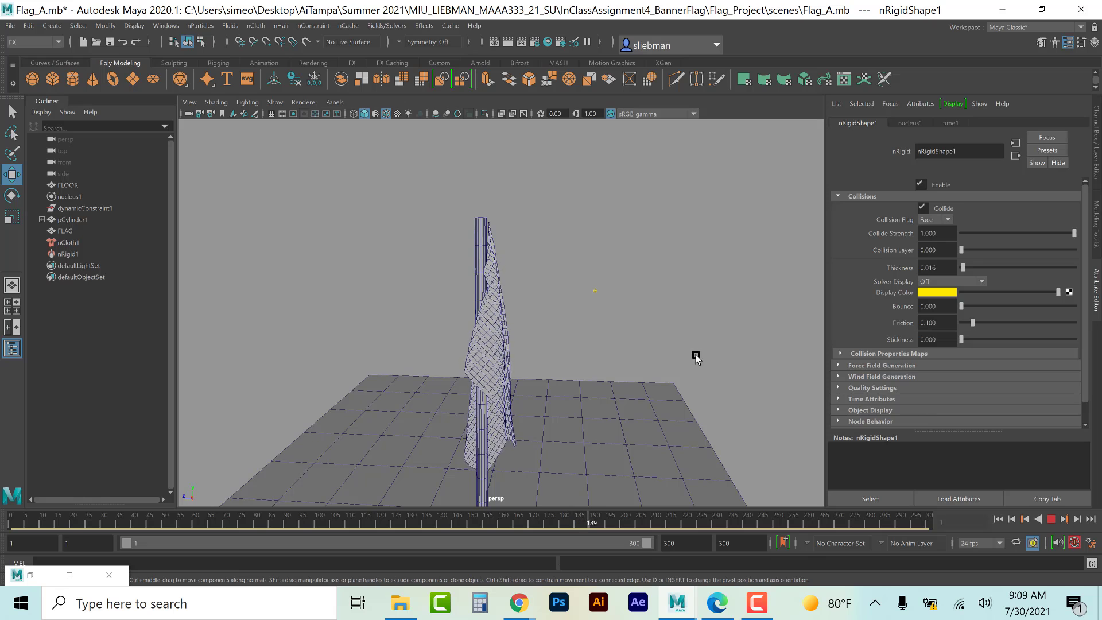
left_click_drag(696, 359, 767, 414, "alt")
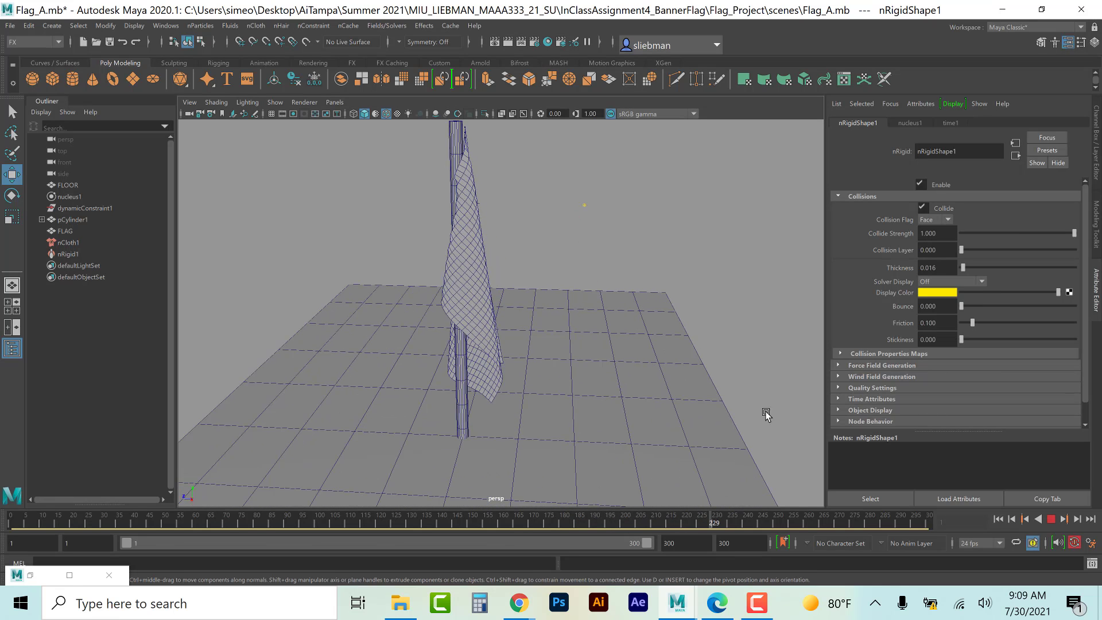
left_click(999, 520)
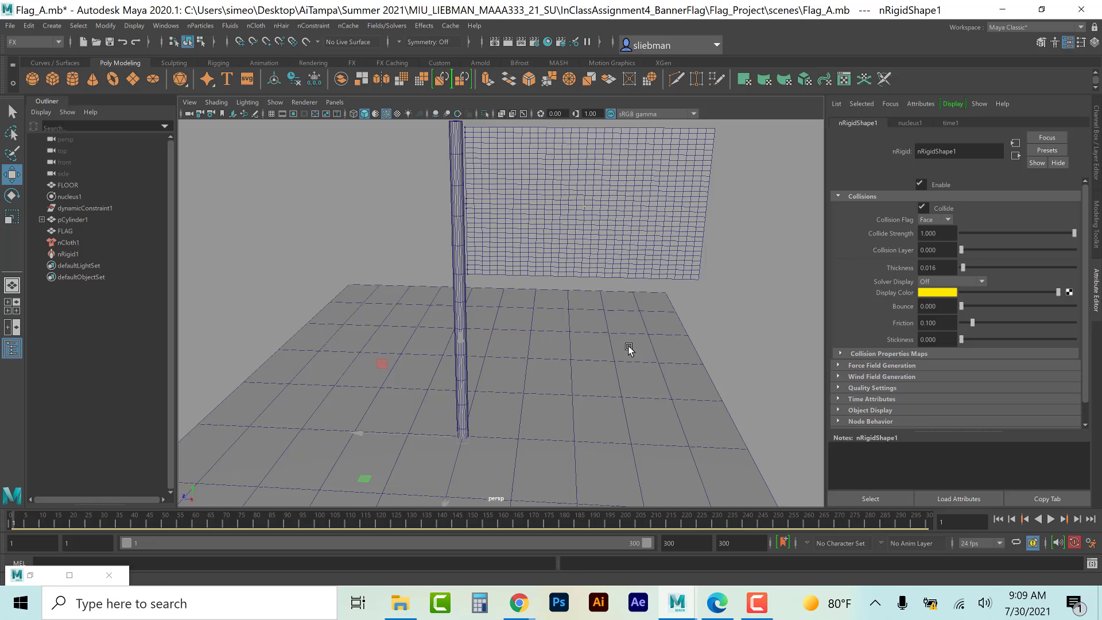
Step: Open the flag's nucleus1 solver attributes and set the wind speed to 4.188
left_click(613, 257)
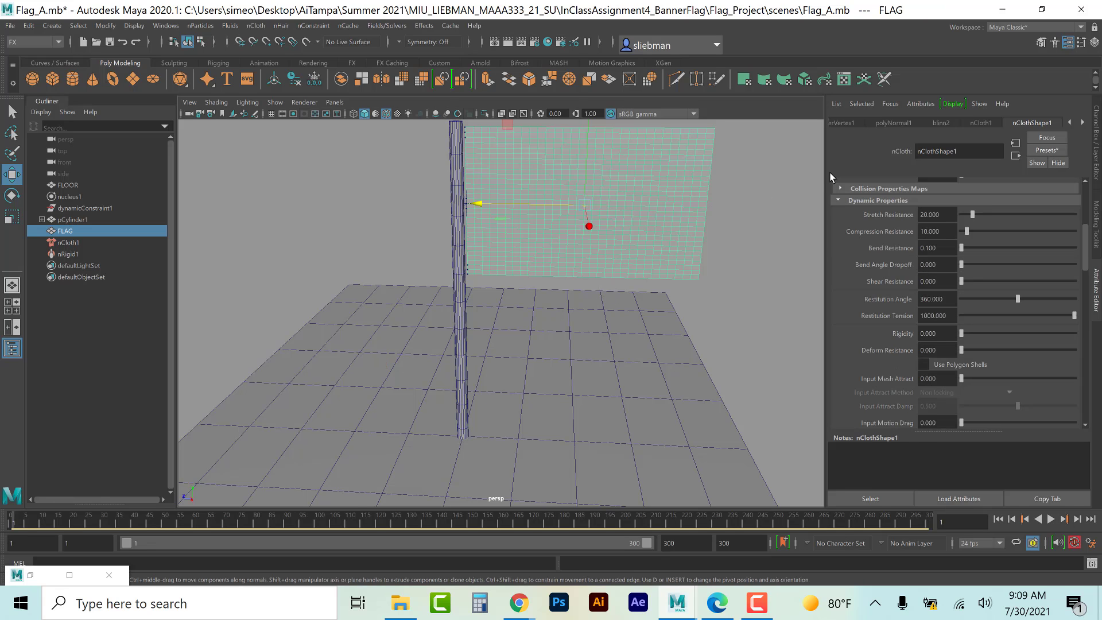
left_click(1082, 123)
left_click(1083, 123)
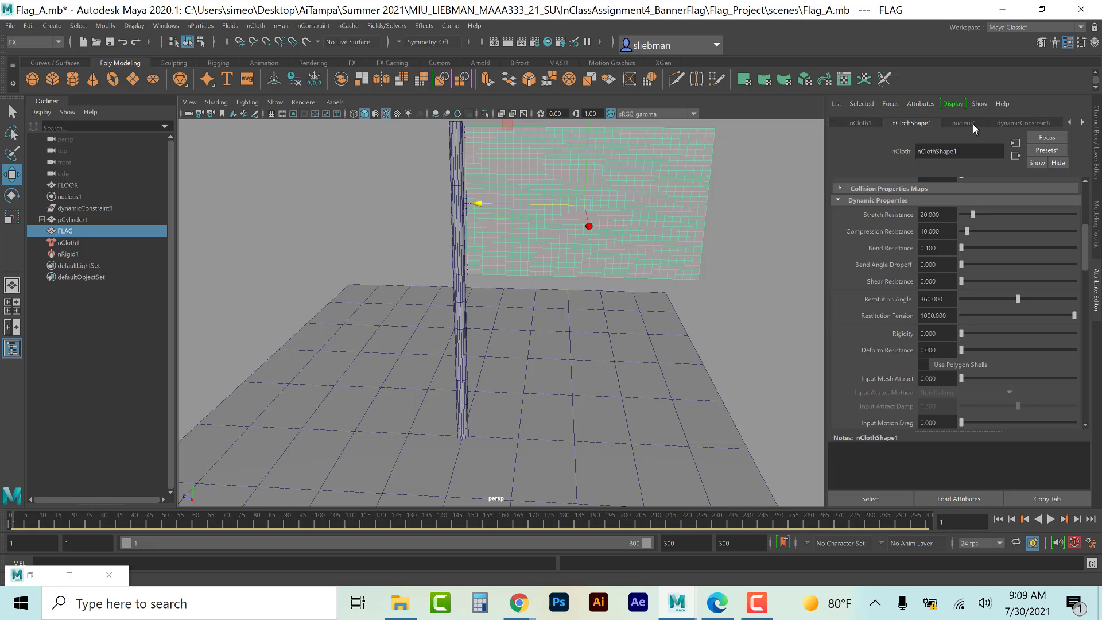
left_click(965, 124)
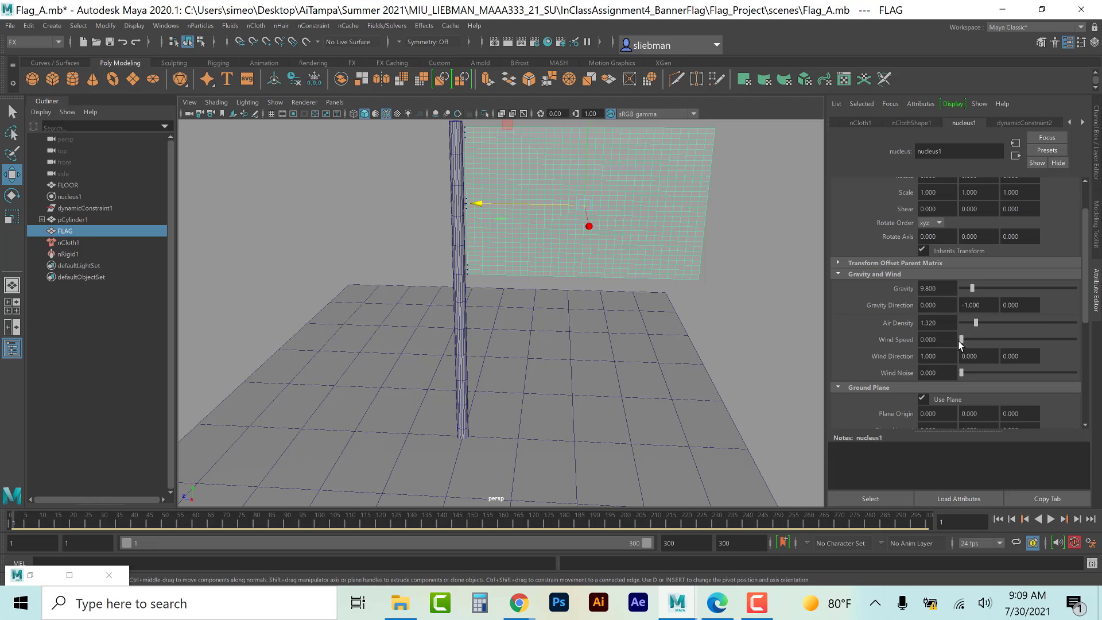
left_click_drag(961, 340, 971, 341)
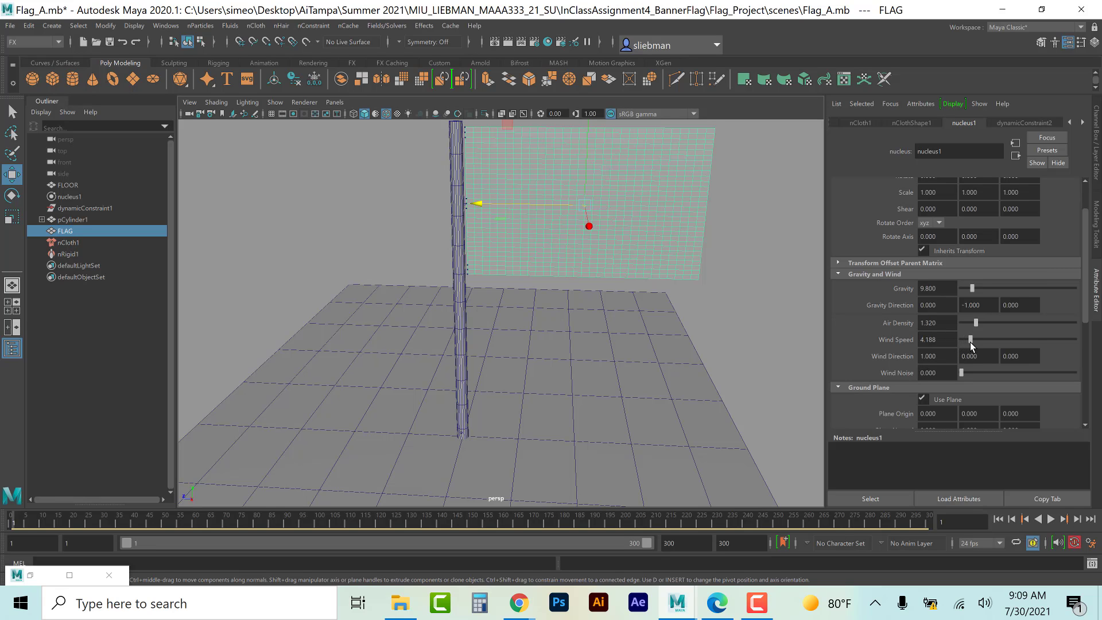
Step: Set the solver's wind direction to -1 along Z and its wind noise to 0.061
left_click(937, 356)
left_click_drag(226, 477, 241, 476, "alt")
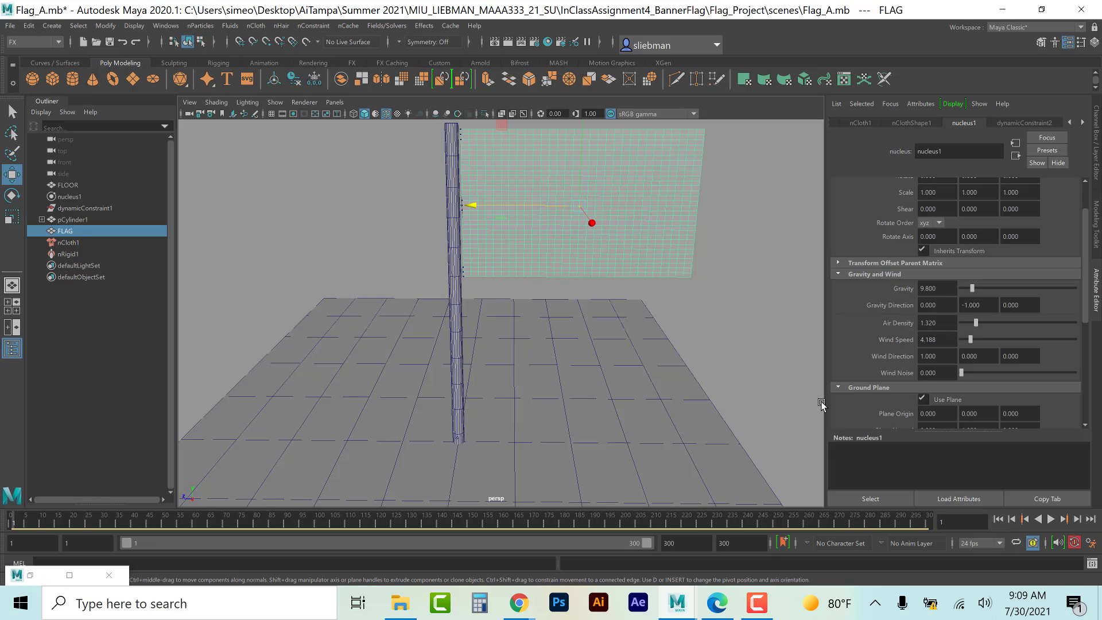
left_click(936, 356)
left_click(1027, 356)
type("-1")
key("Return")
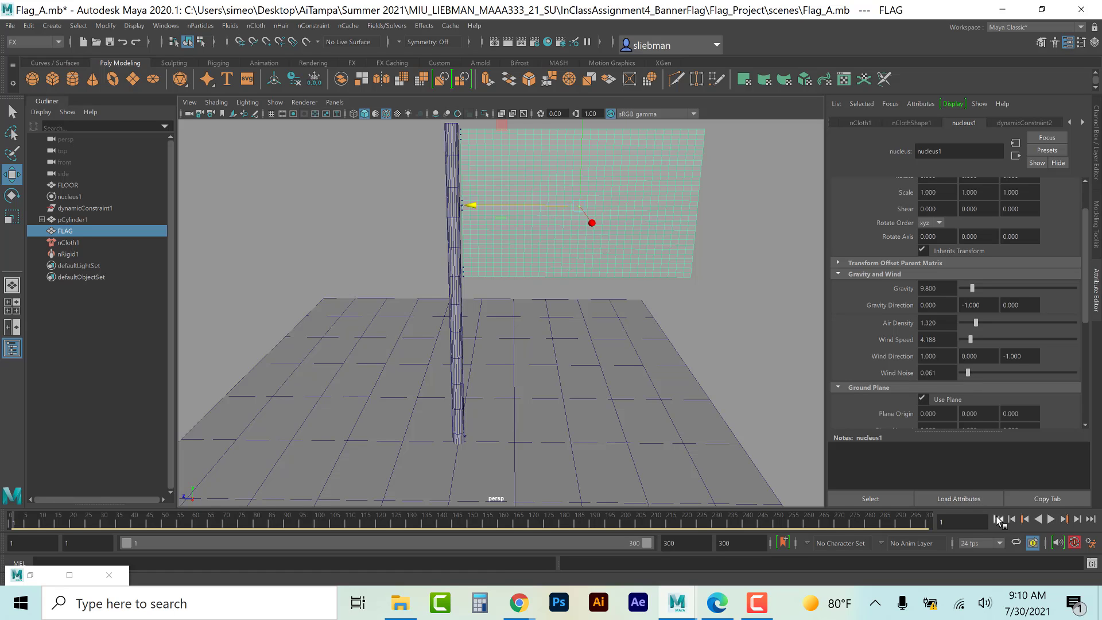
Step: Play the simulation, increase the wind speed to 18.782 during playback, and stop with the flag blown out from the pole
left_click(1052, 520)
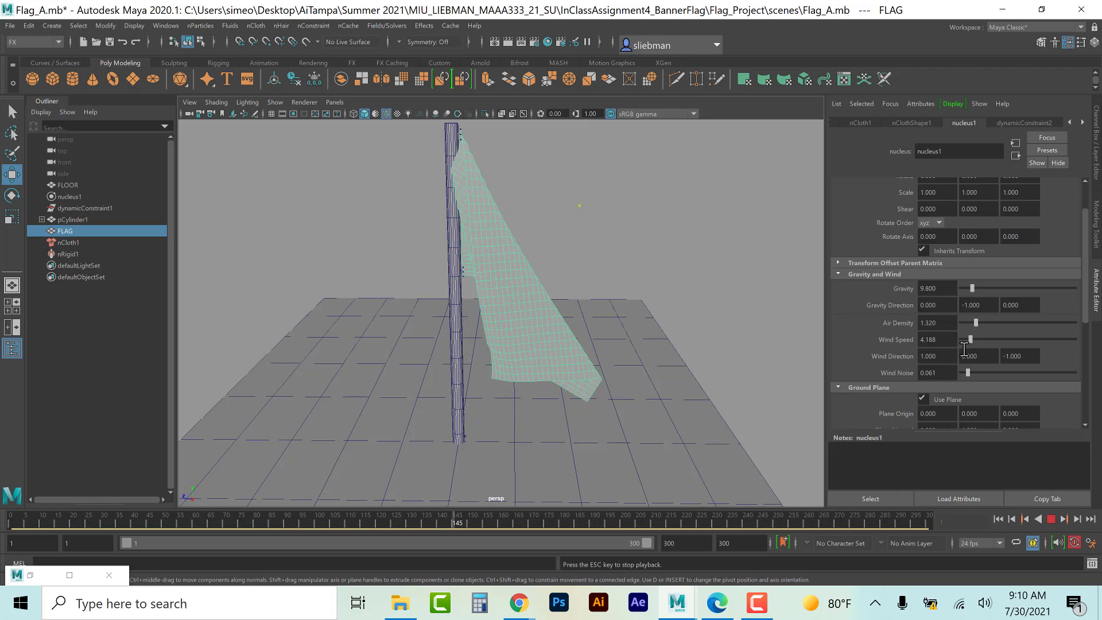
left_click_drag(971, 339, 976, 341)
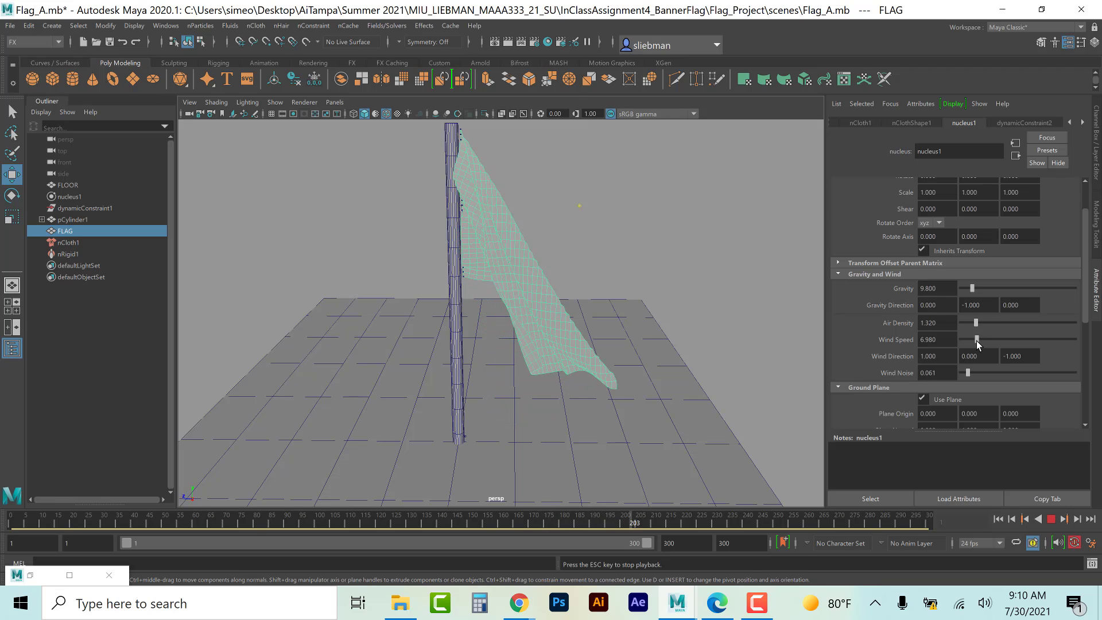
left_click_drag(976, 340, 1004, 342)
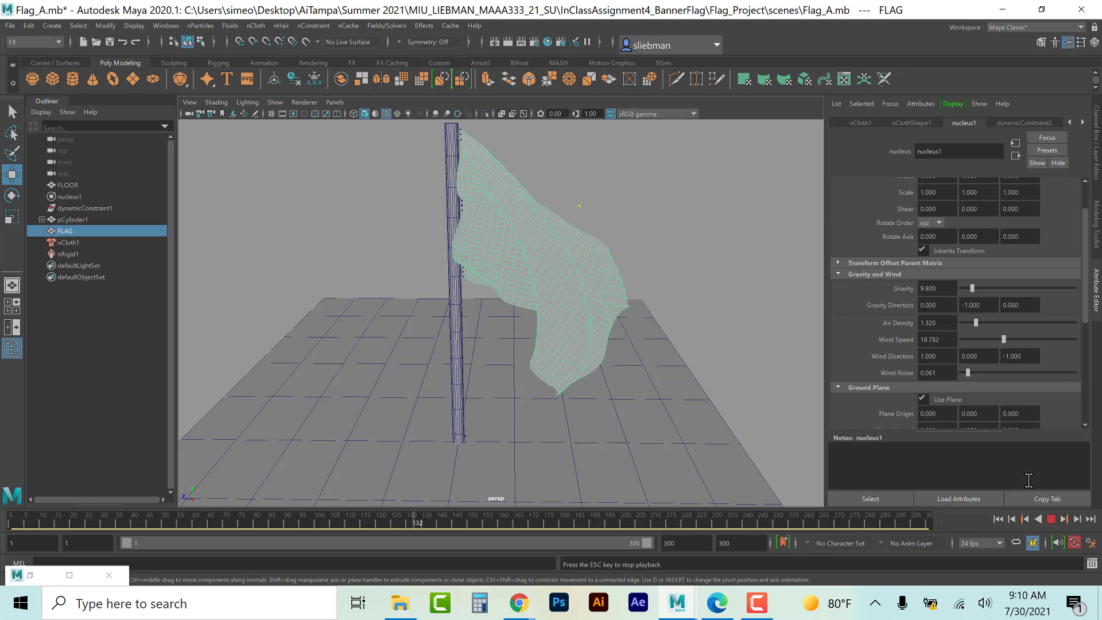
left_click(1055, 521)
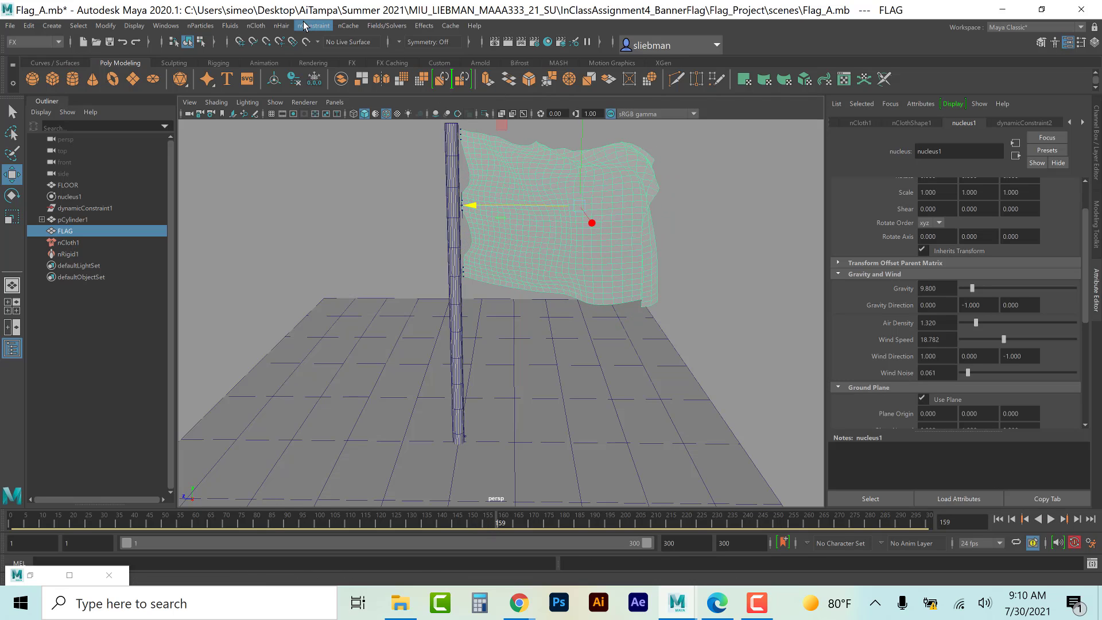
Step: Save the flag's current wind-blown shape as the initial state of the simulation
left_click(383, 26)
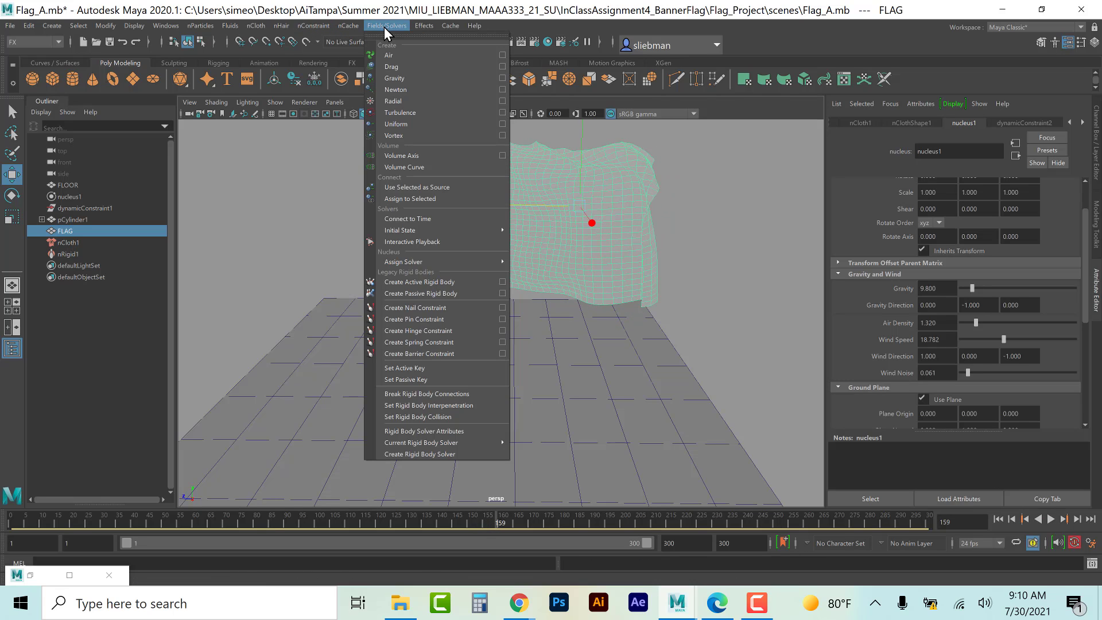
mouse_move(417, 233)
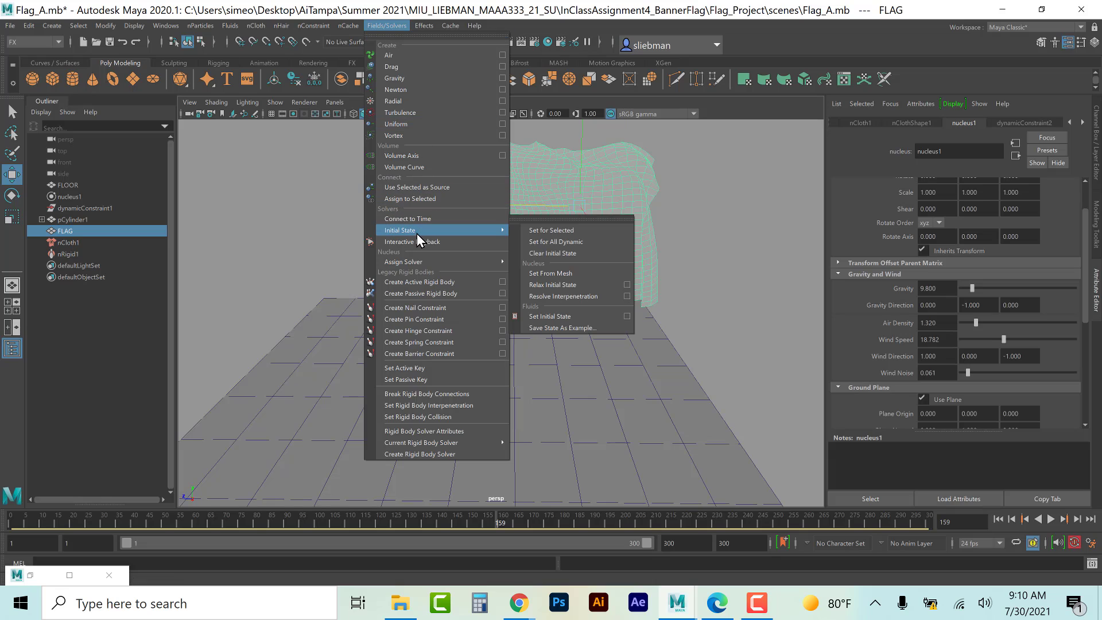
left_click(542, 242)
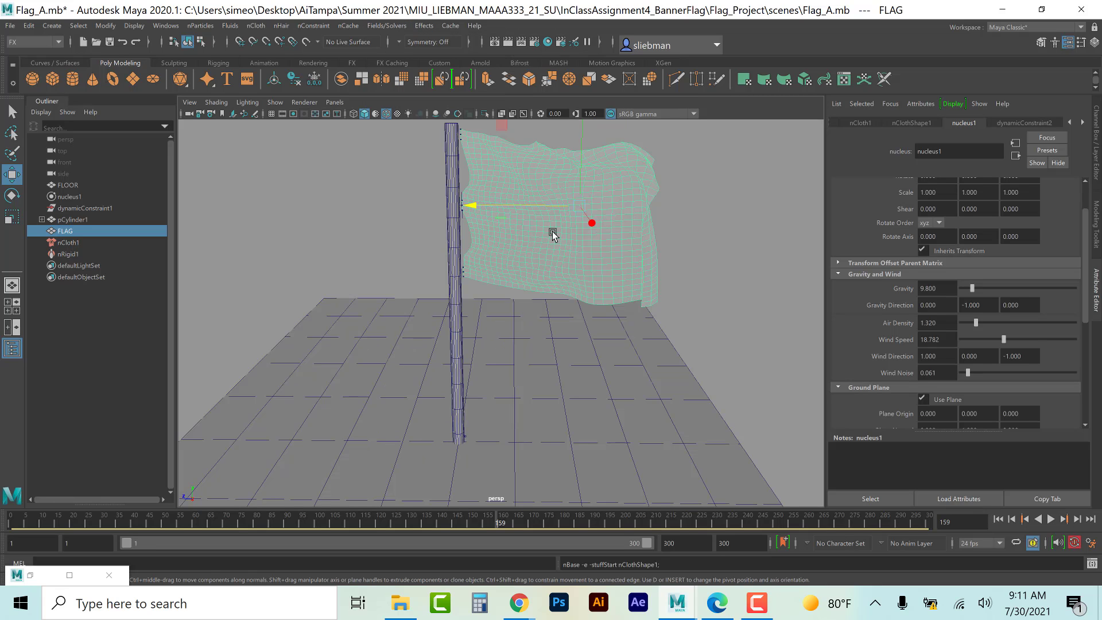
Step: Play the simulation from the first frame, display the scene with textures, and stop playback partway through the timeline
left_click(1000, 520)
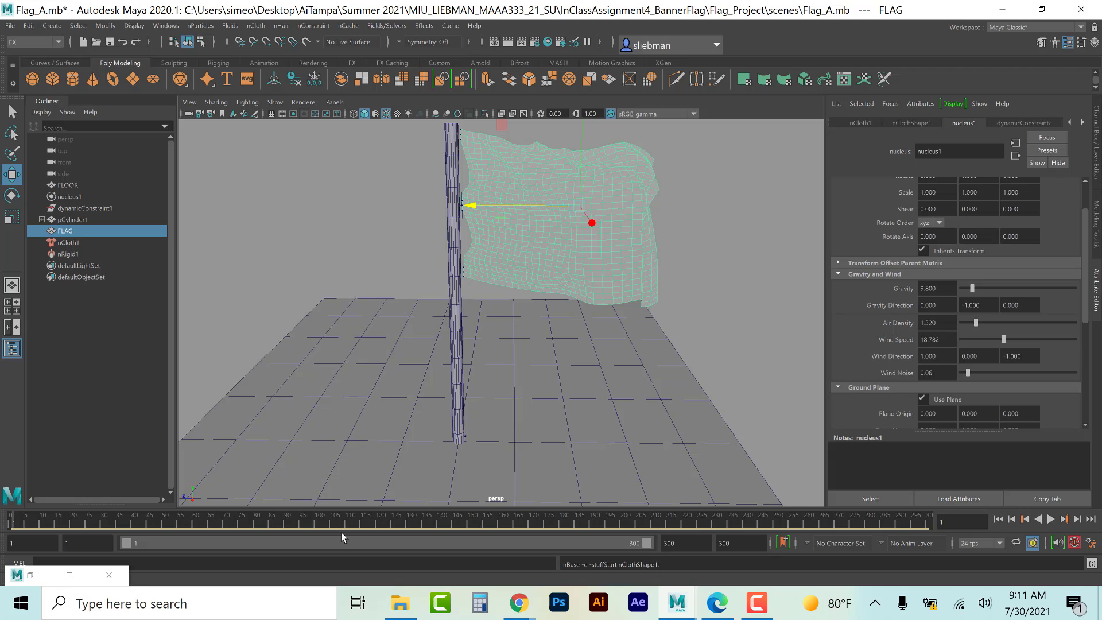
left_click(1052, 518)
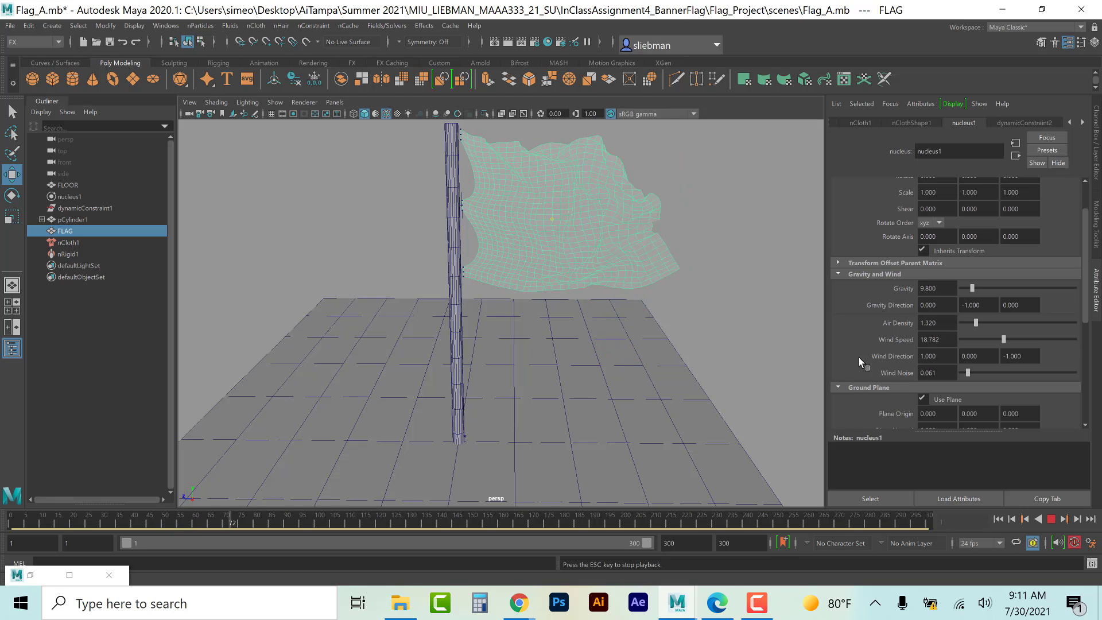
key("6")
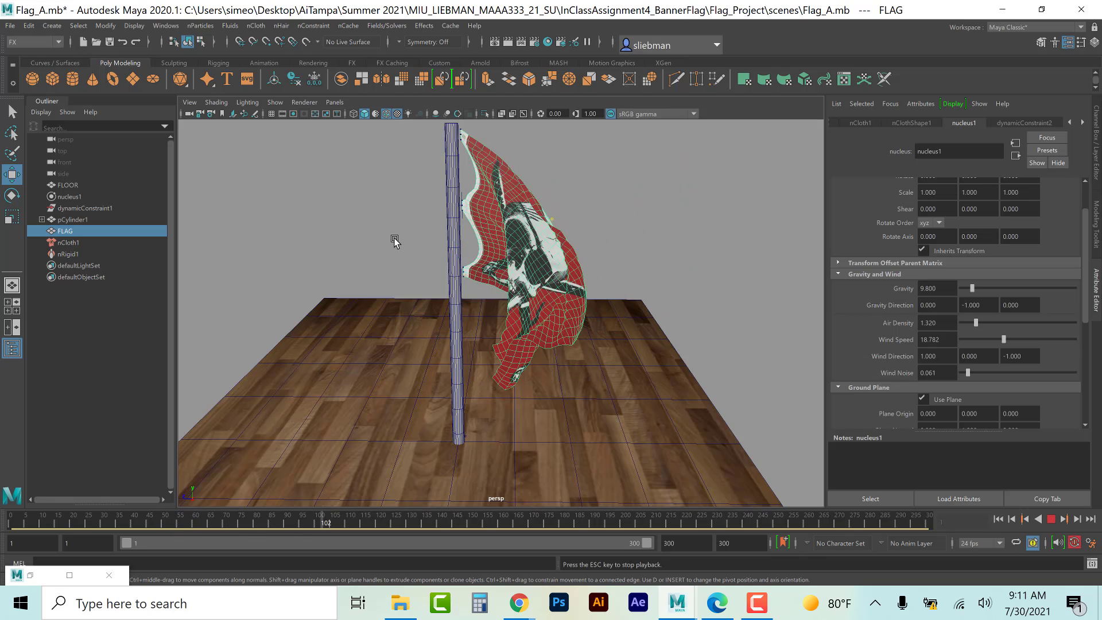
left_click(384, 218)
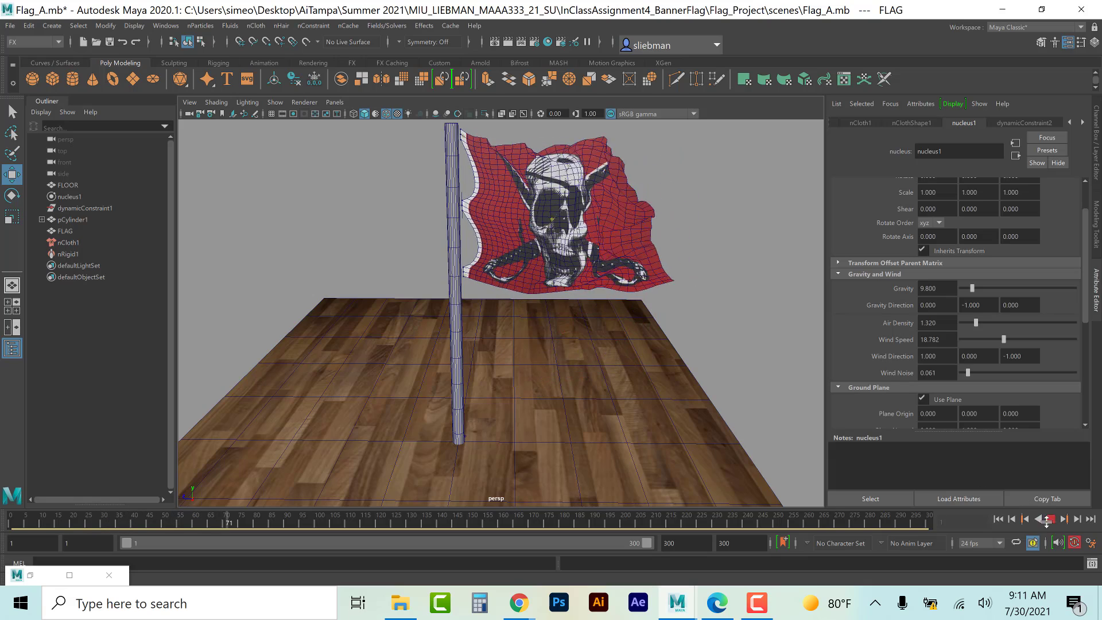
left_click(592, 336)
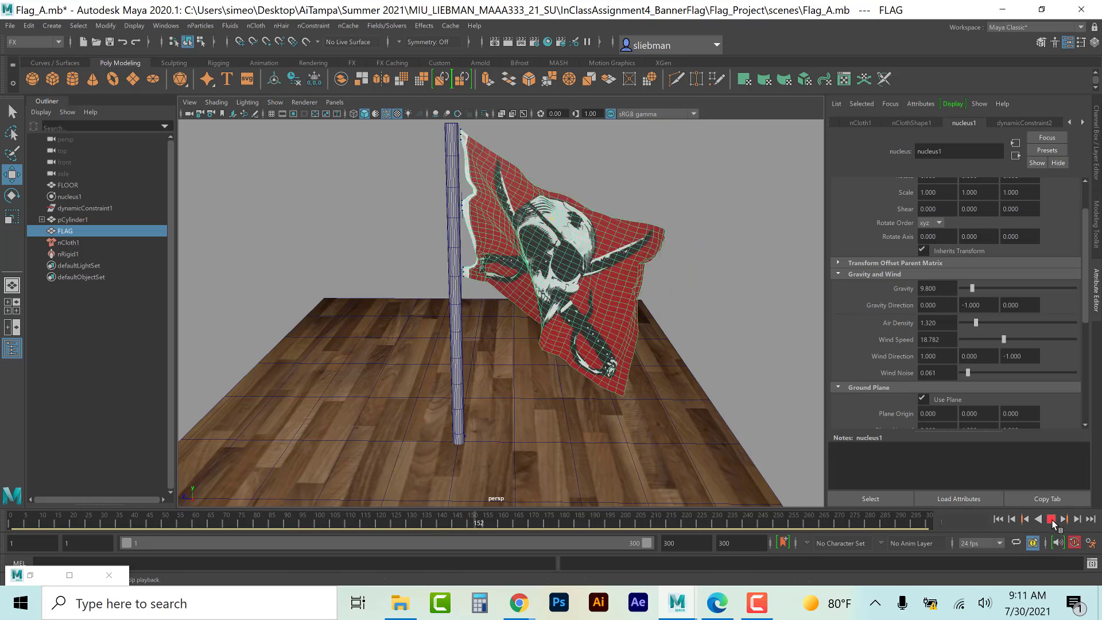
left_click(1053, 524)
left_click(672, 296)
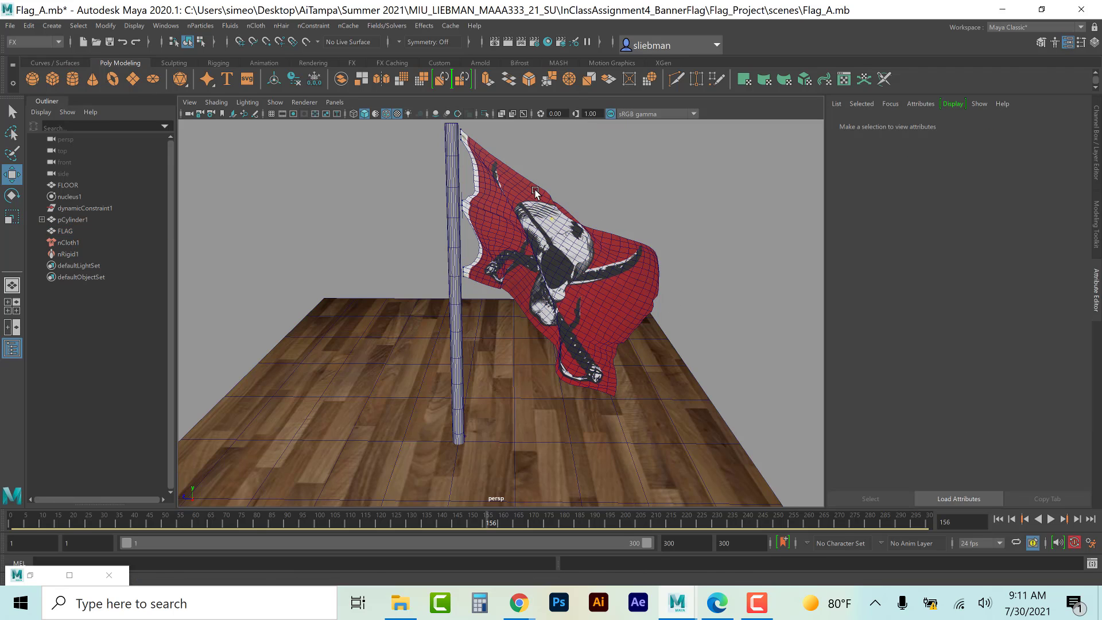
Step: Select the flag, switch to the Modeling tool set, and apply Smooth to its mesh
left_click(536, 192)
left_click(41, 41)
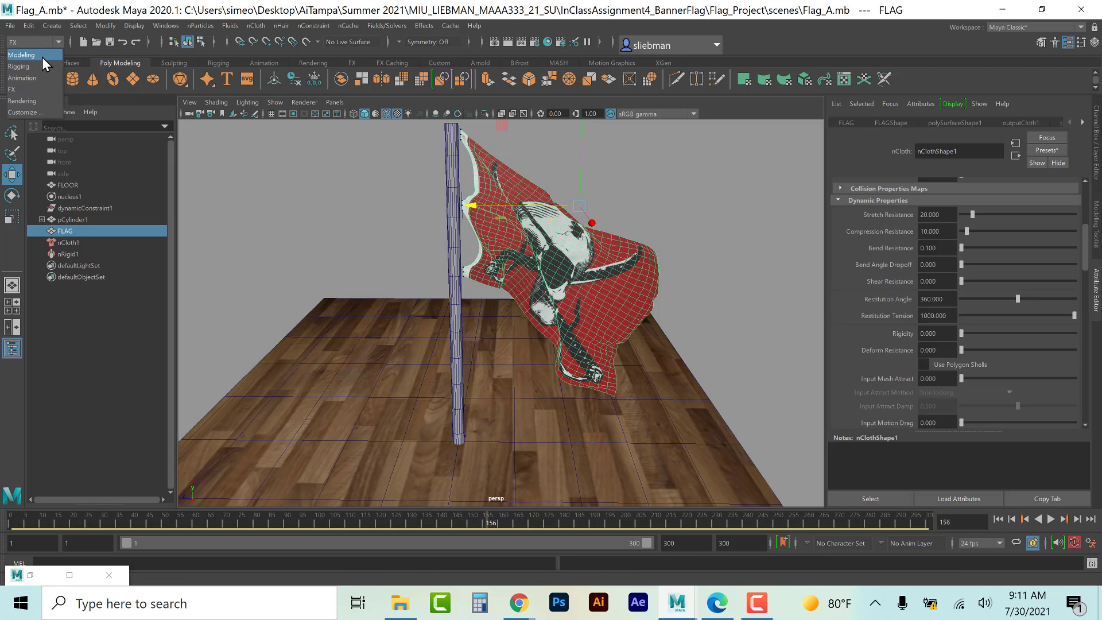
left_click(43, 57)
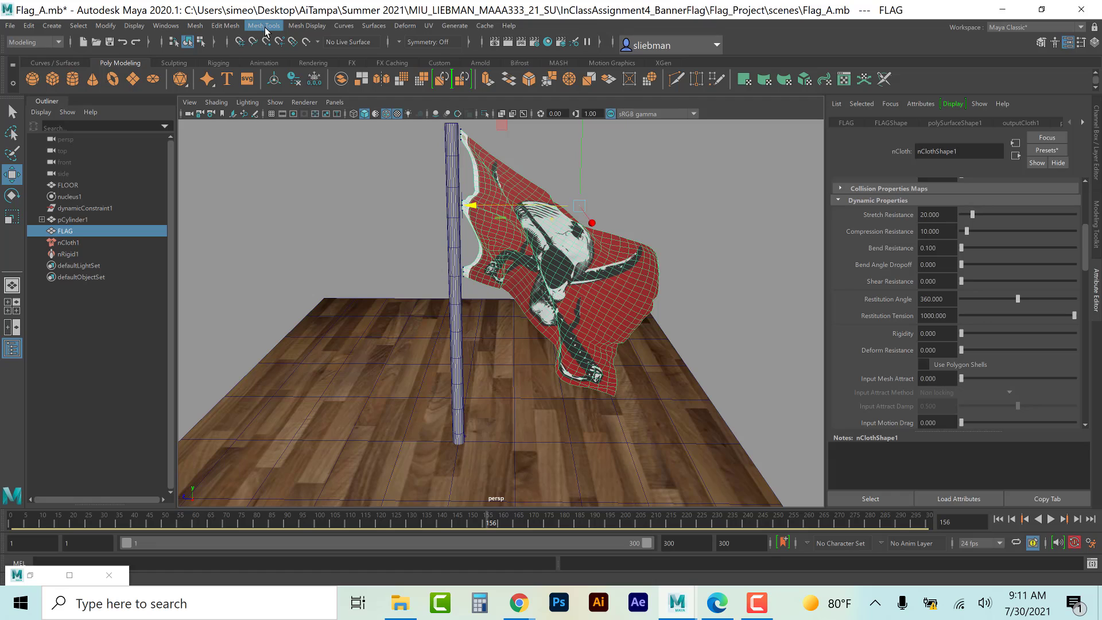
left_click(291, 26)
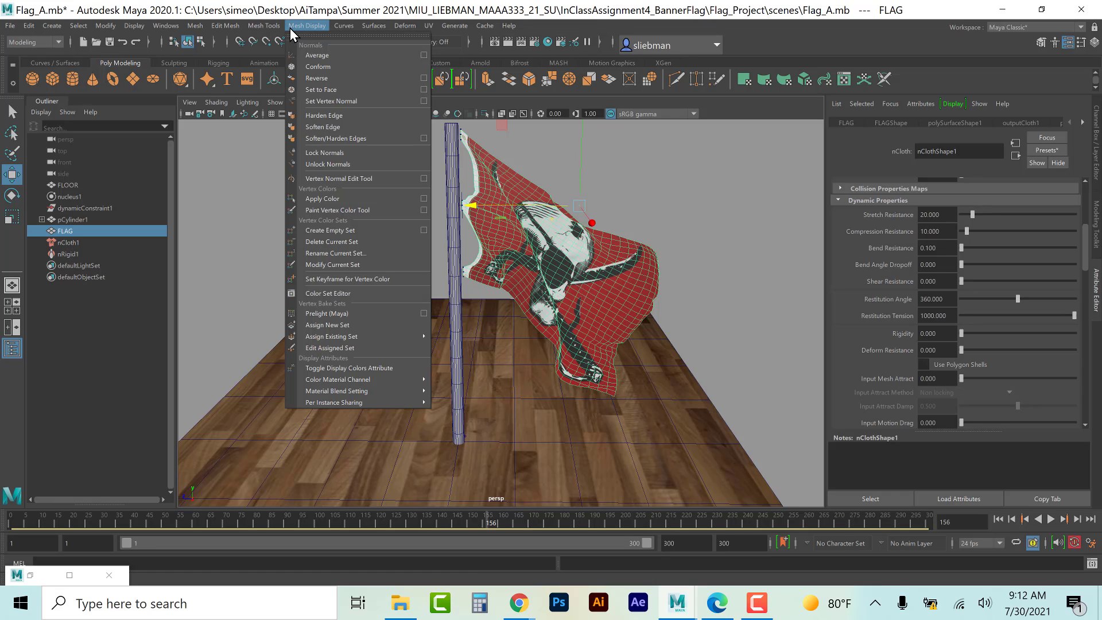
mouse_move(258, 29)
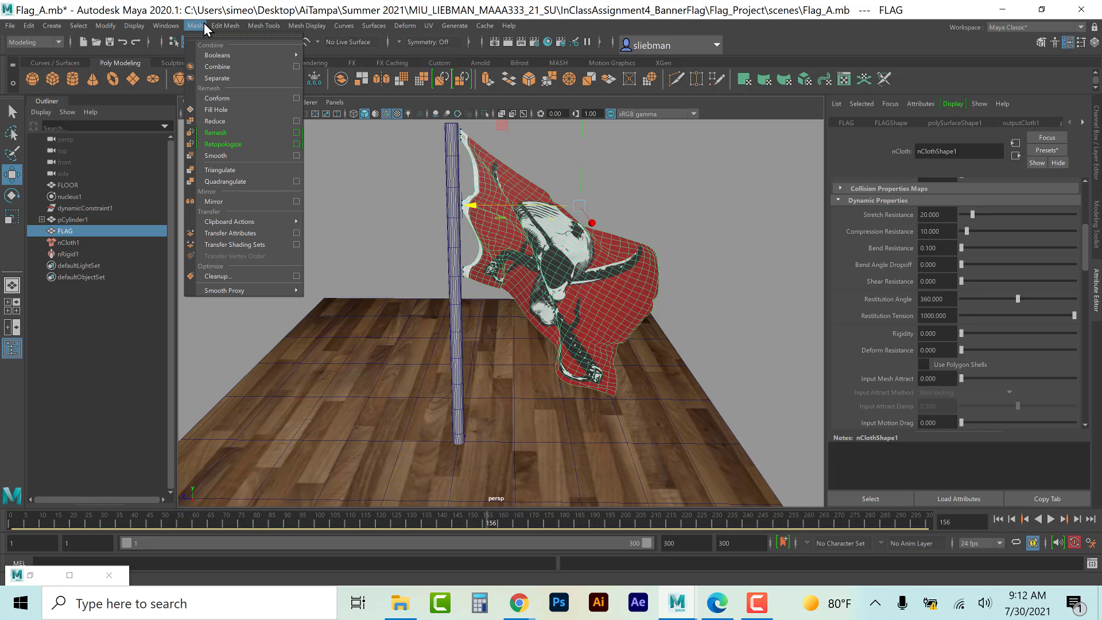
left_click(215, 155)
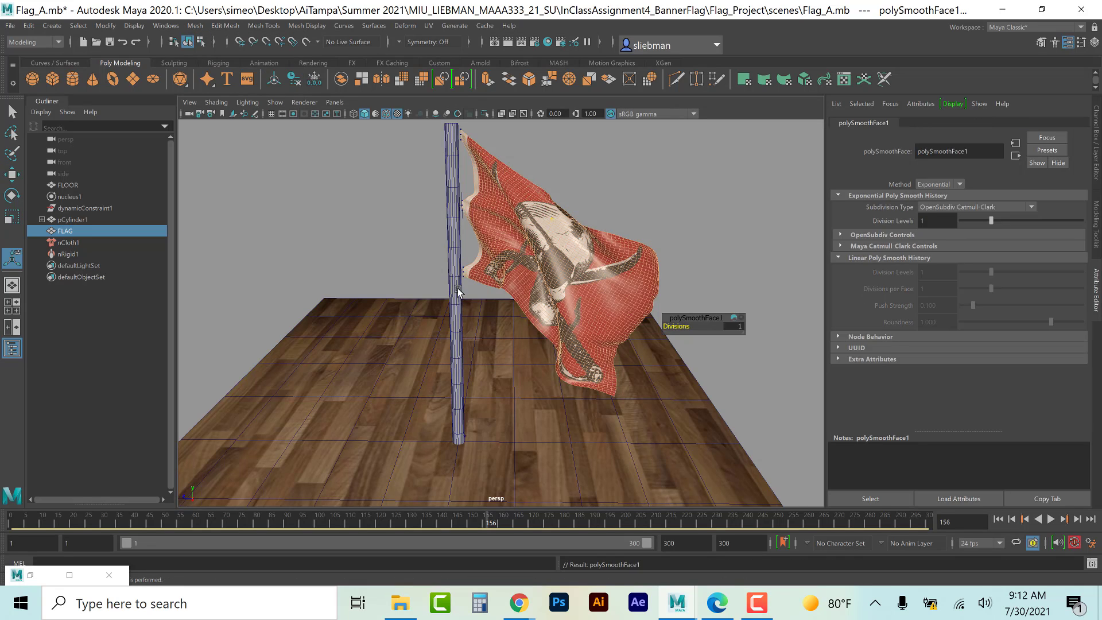
left_click(742, 326)
left_click(935, 220)
type("2")
key("Return")
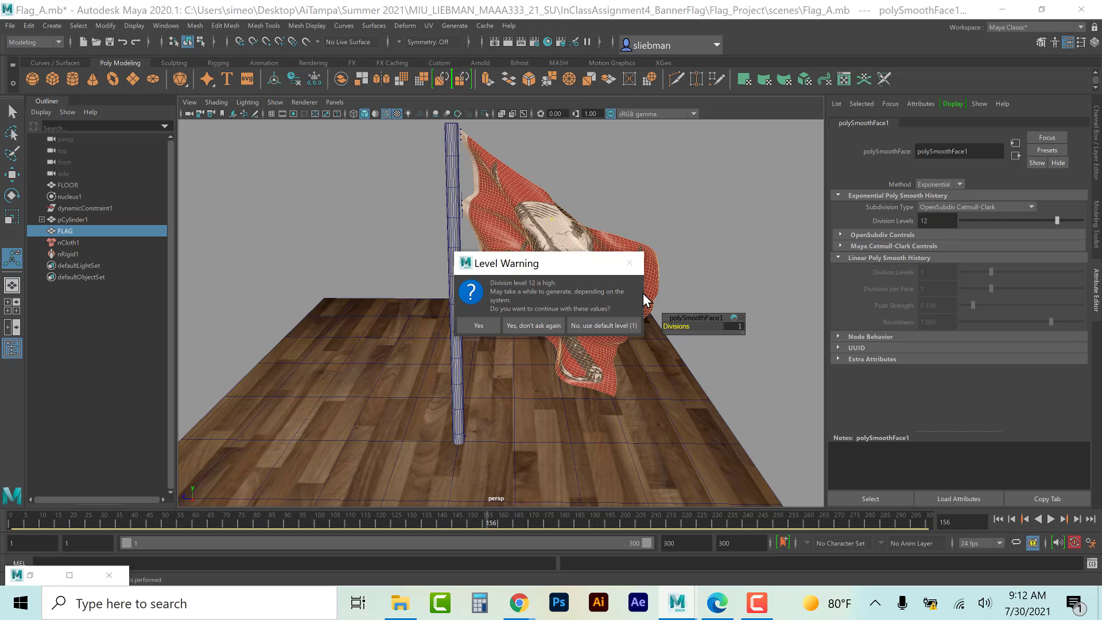
left_click(581, 326)
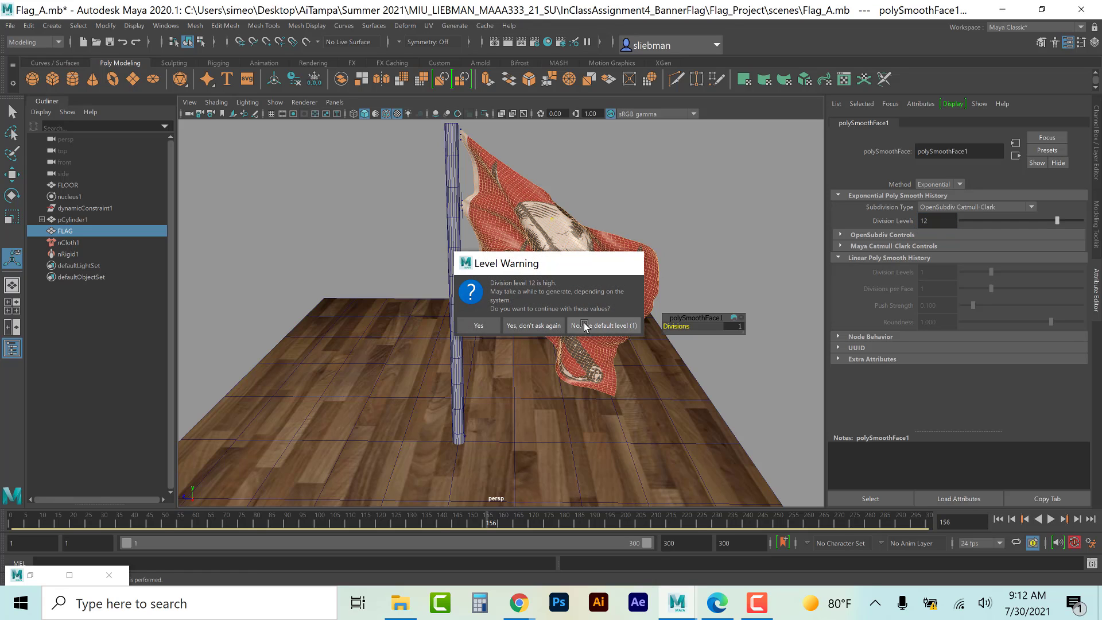
Step: Set the flag smoothing's division levels to 2 and deselect the flag
left_click(934, 221)
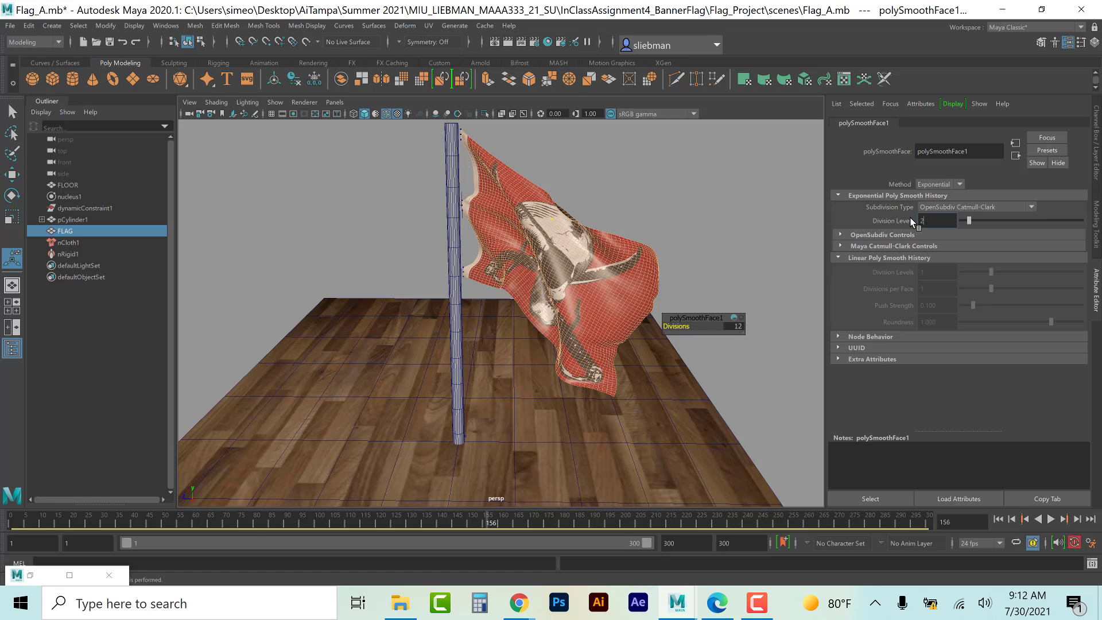
type("2")
key("Return")
left_click(760, 255)
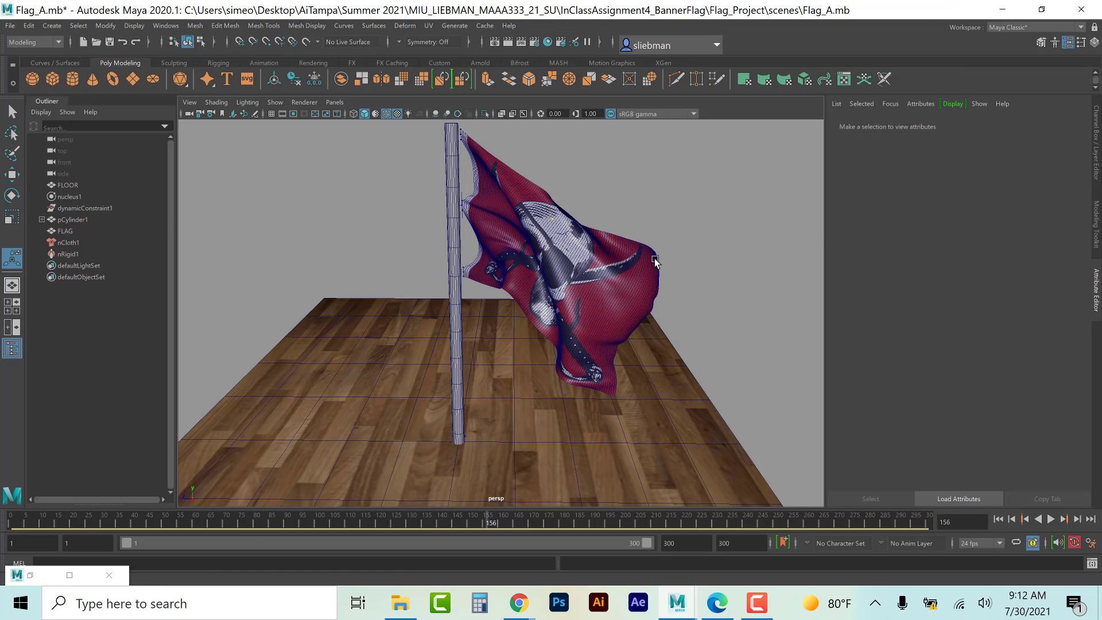
Step: Play the smoothed flag's simulation from the first frame and stop it at frame 259
left_click(998, 519)
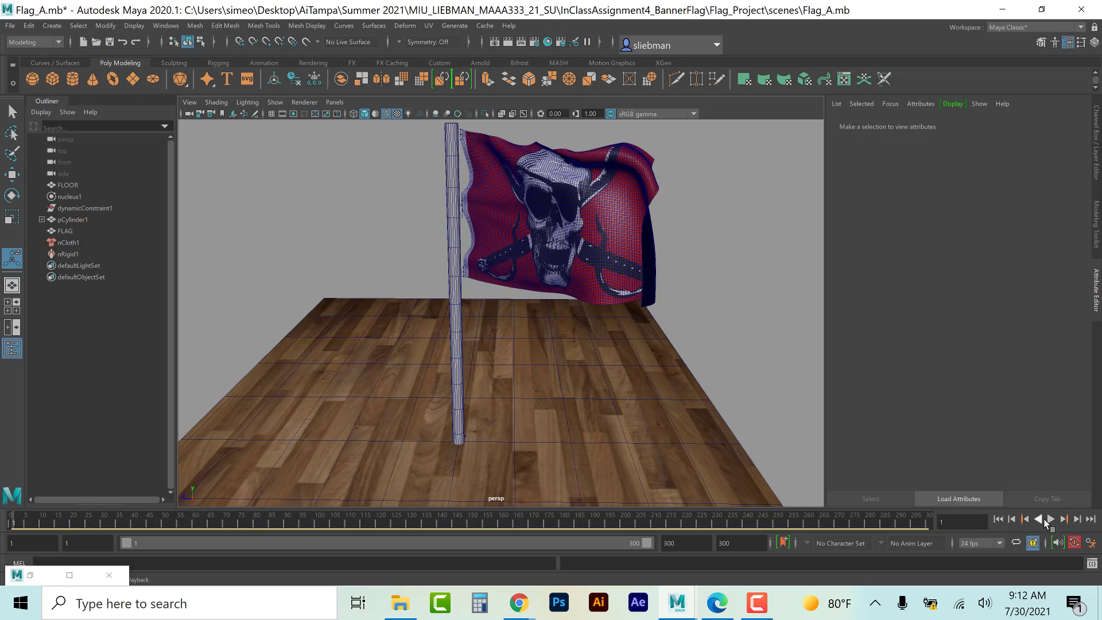
left_click(1051, 519)
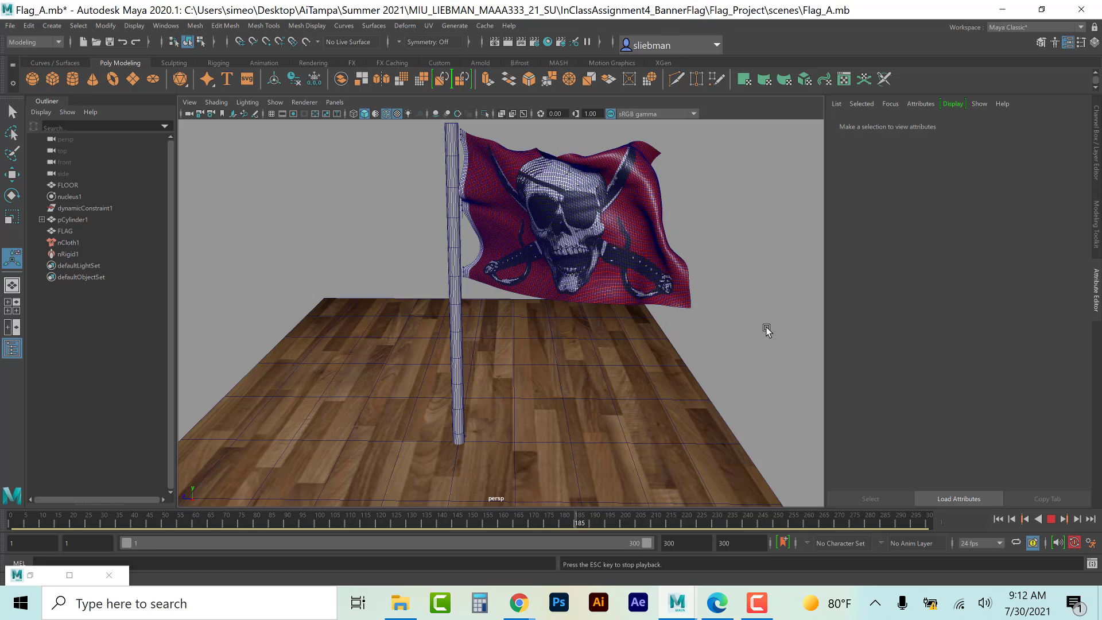
left_click(1052, 520)
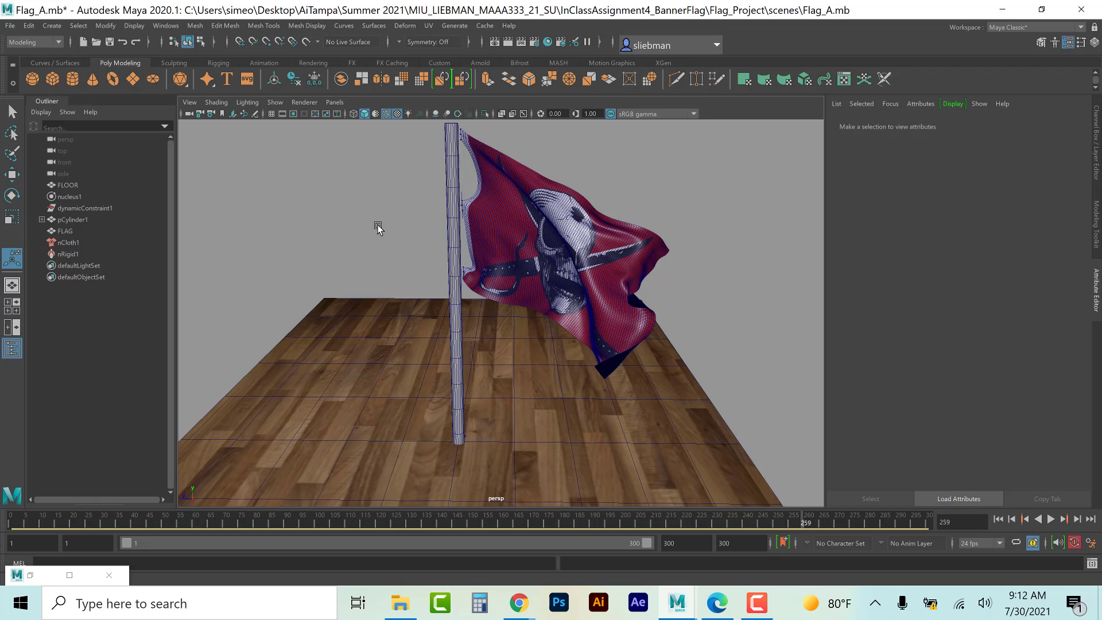
Step: Show the film gate in the perspective view and frame the flag, the whole pole and the floor inside it
scroll(379, 228, "down", 1)
left_click_drag(364, 284, 367, 280, "alt")
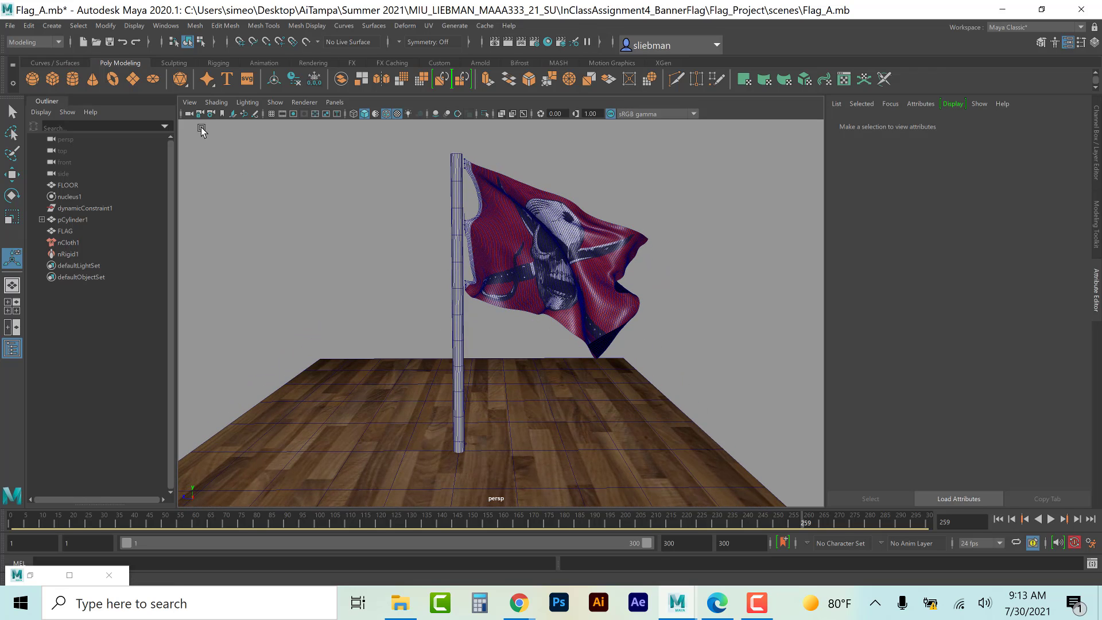
left_click(191, 105)
mouse_move(222, 318)
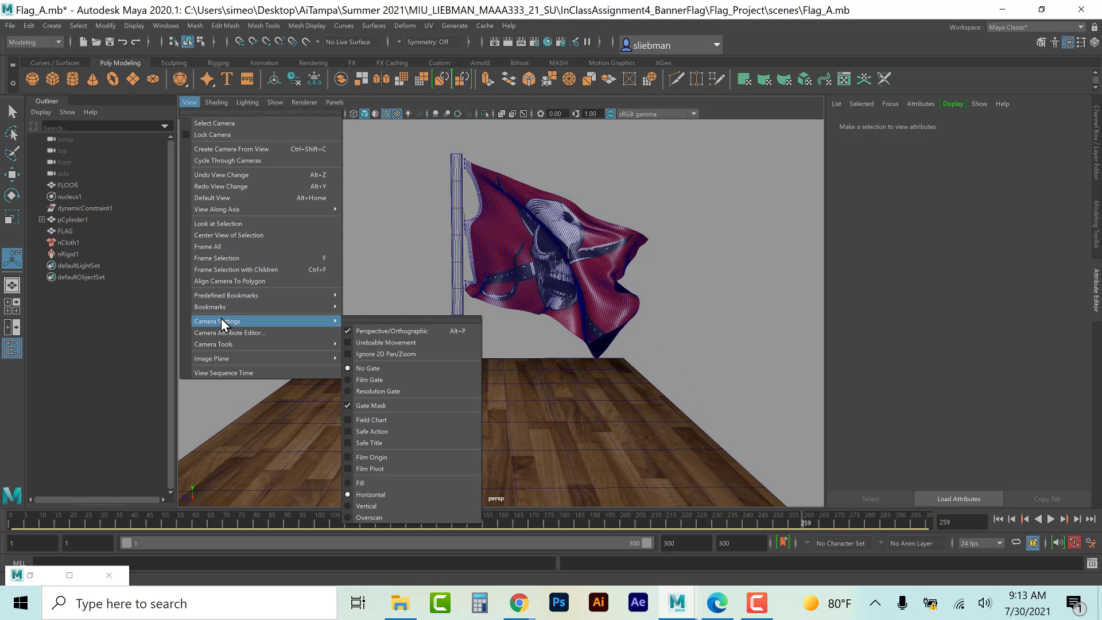
left_click(393, 380)
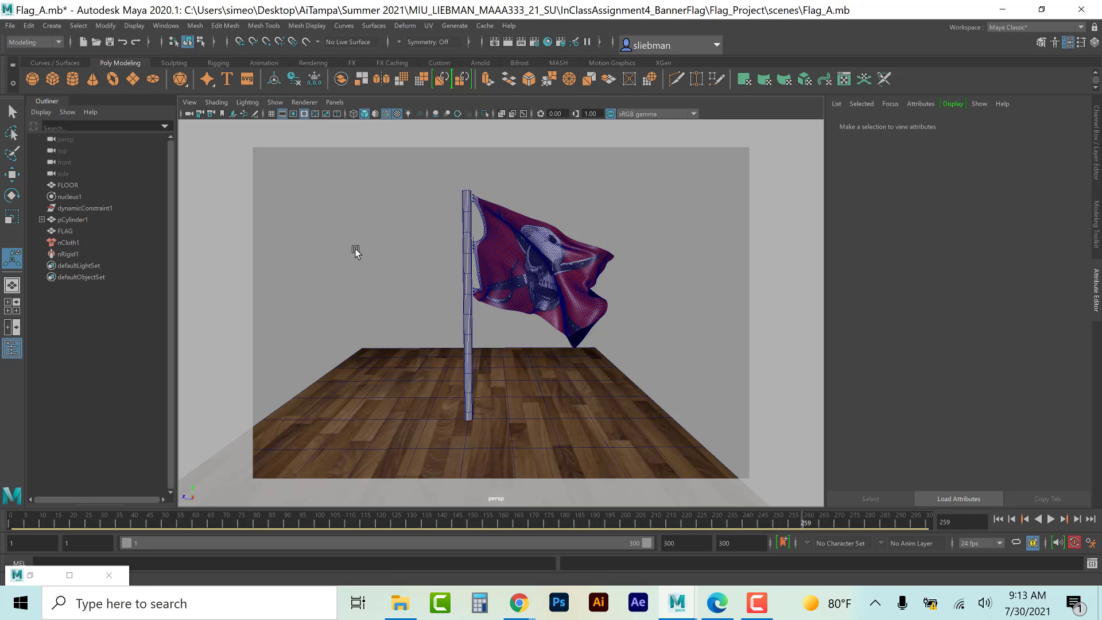
left_click_drag(372, 284, 372, 276, "alt")
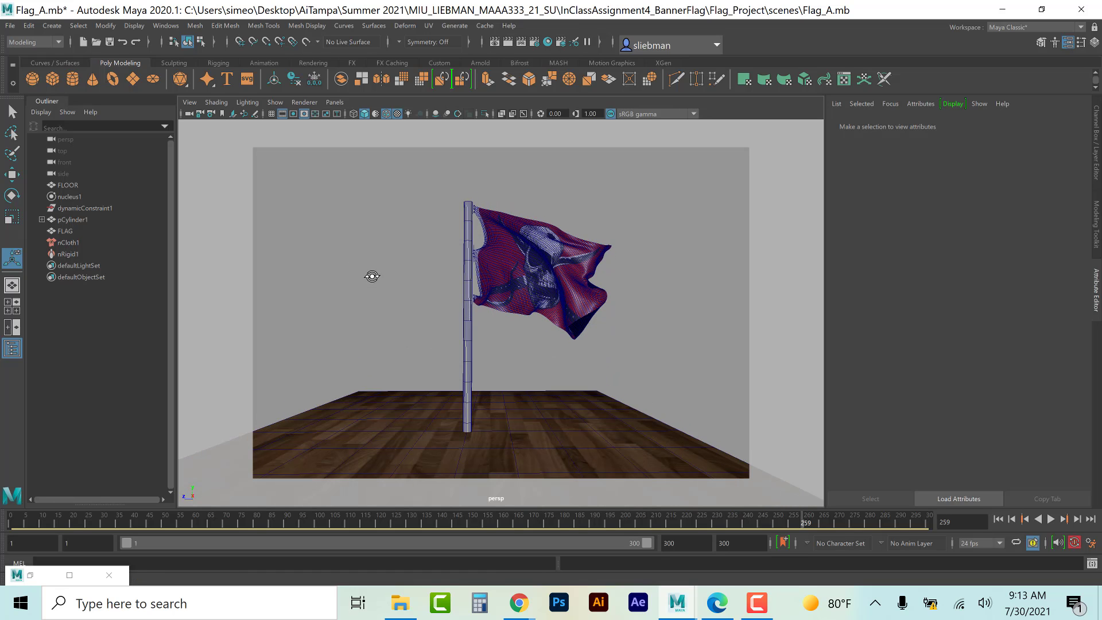
scroll(428, 295, "up", 2)
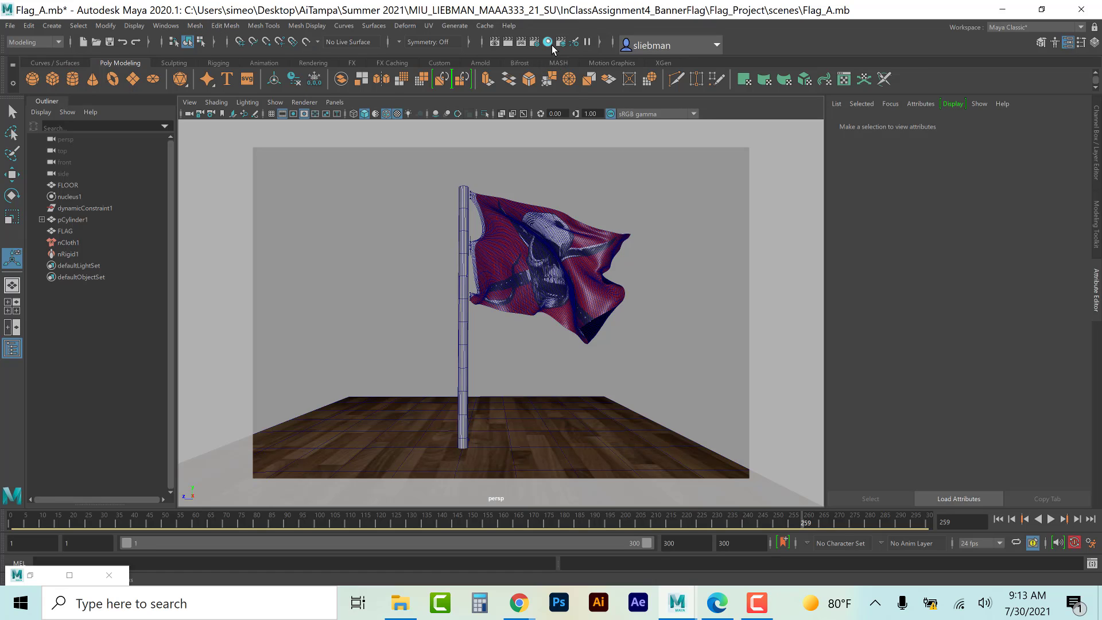
Step: Create an avi playblast of the time slider range at the render settings size, named playblast, and close the video player
left_click(165, 27)
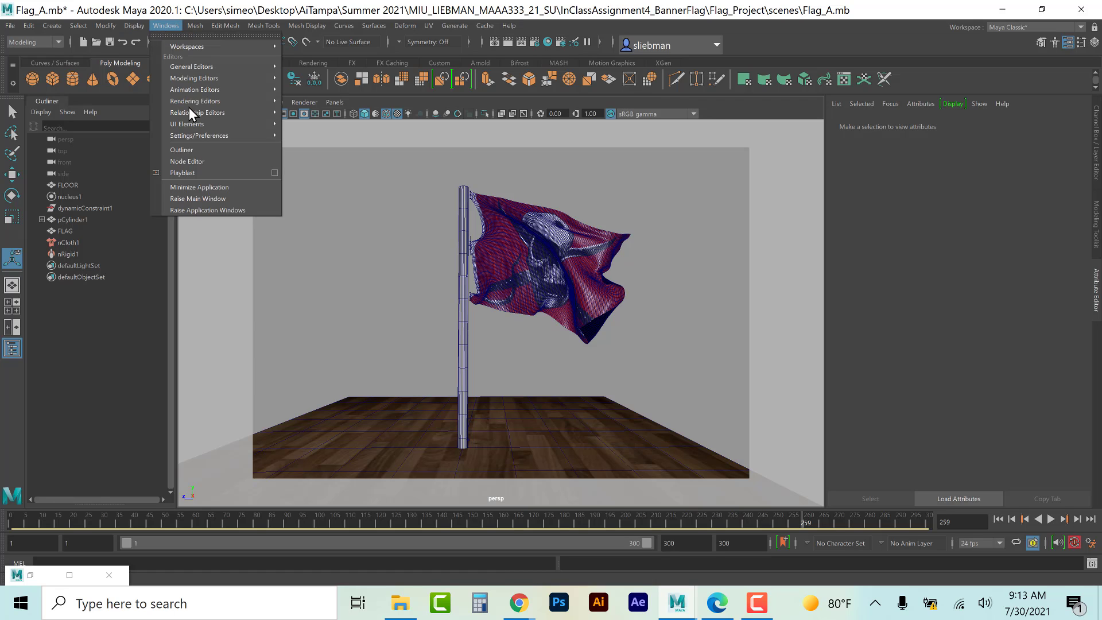
left_click(275, 173)
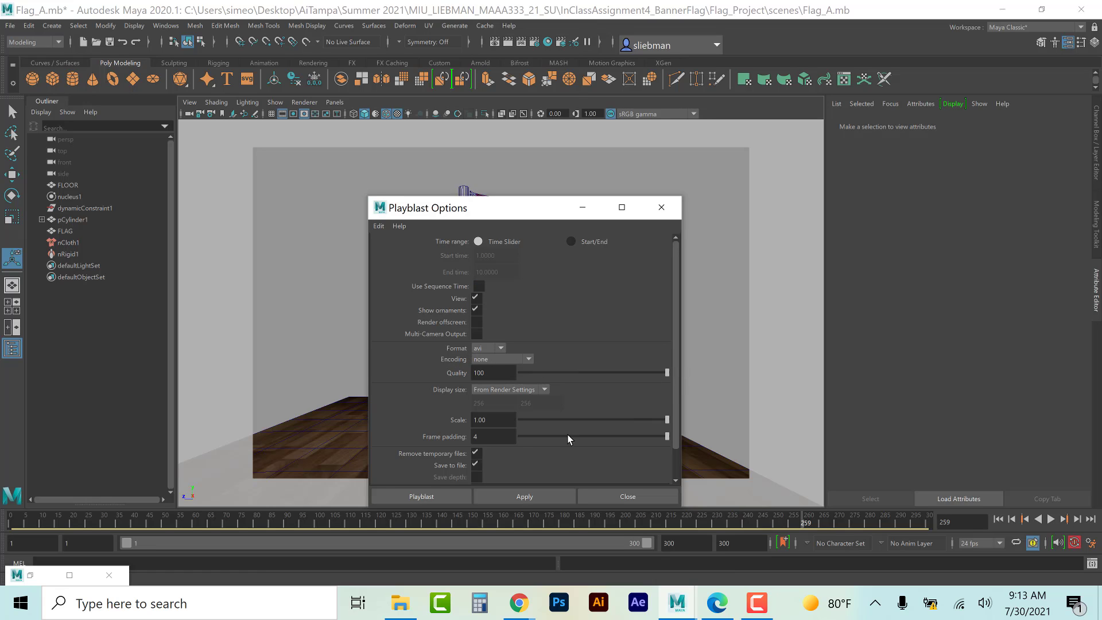
scroll(612, 448, "down", 2)
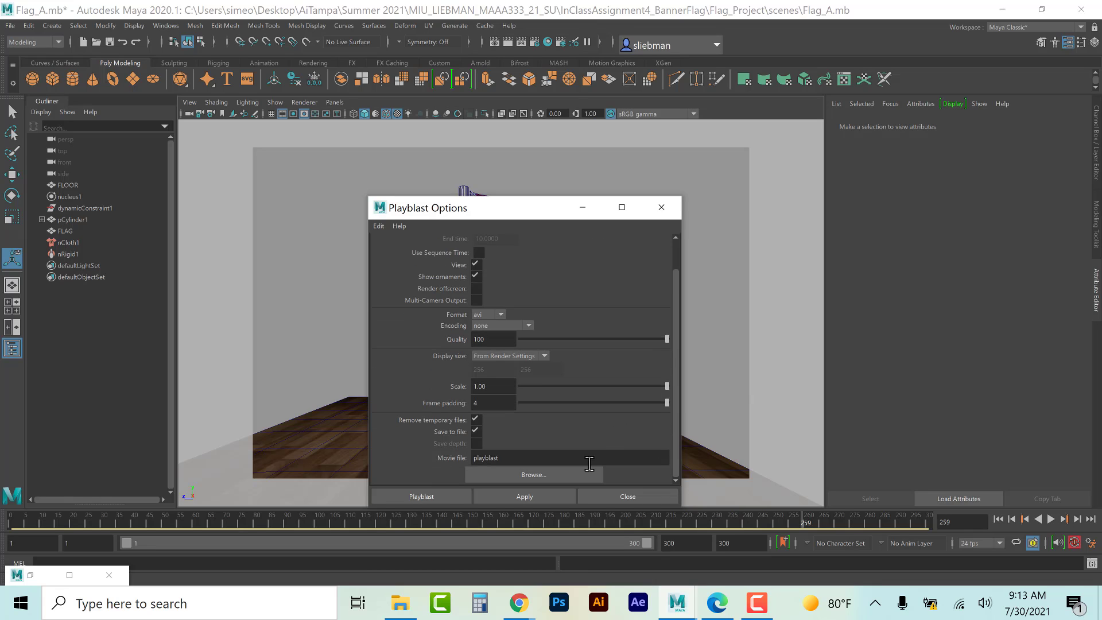
left_click(439, 497)
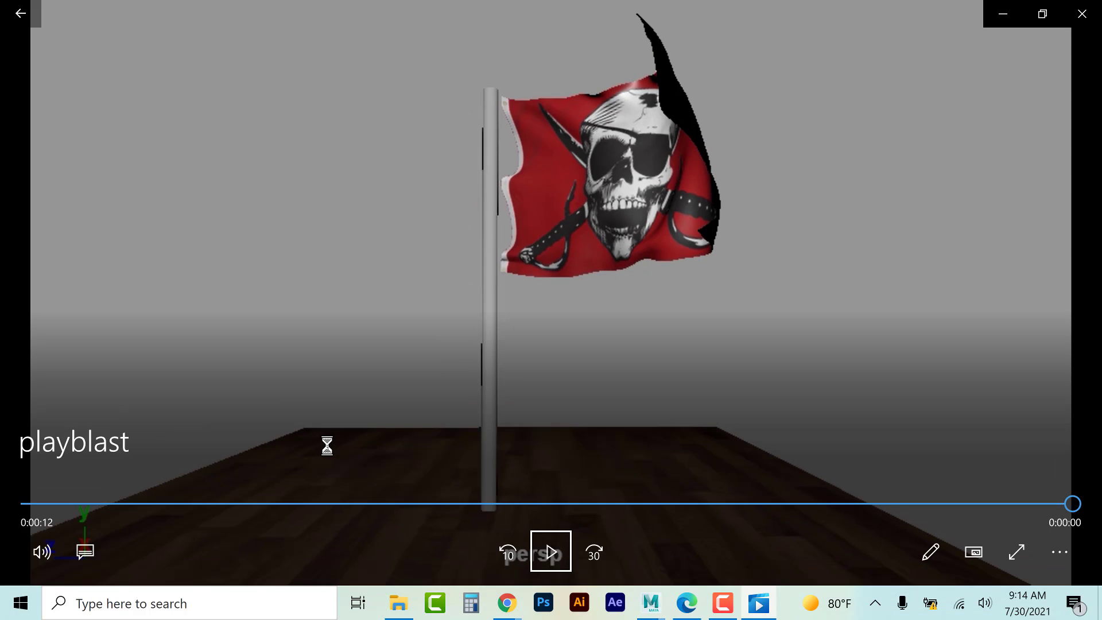
left_click(1084, 14)
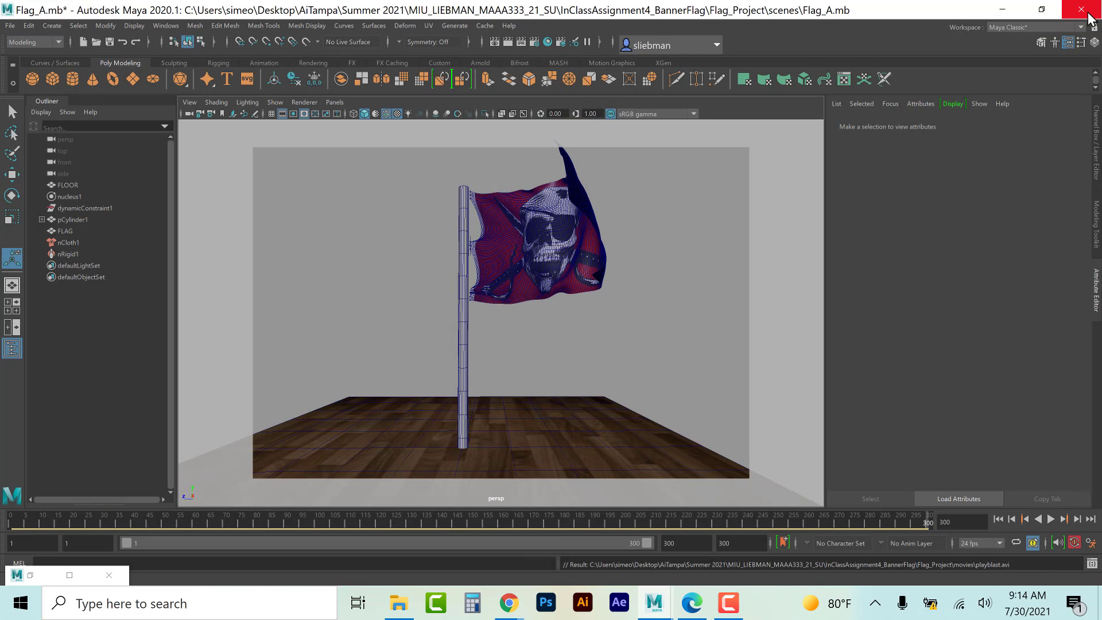
Step: Search the computer for "media" and launch Adobe Media Encoder 2021
left_click(153, 607)
type("media")
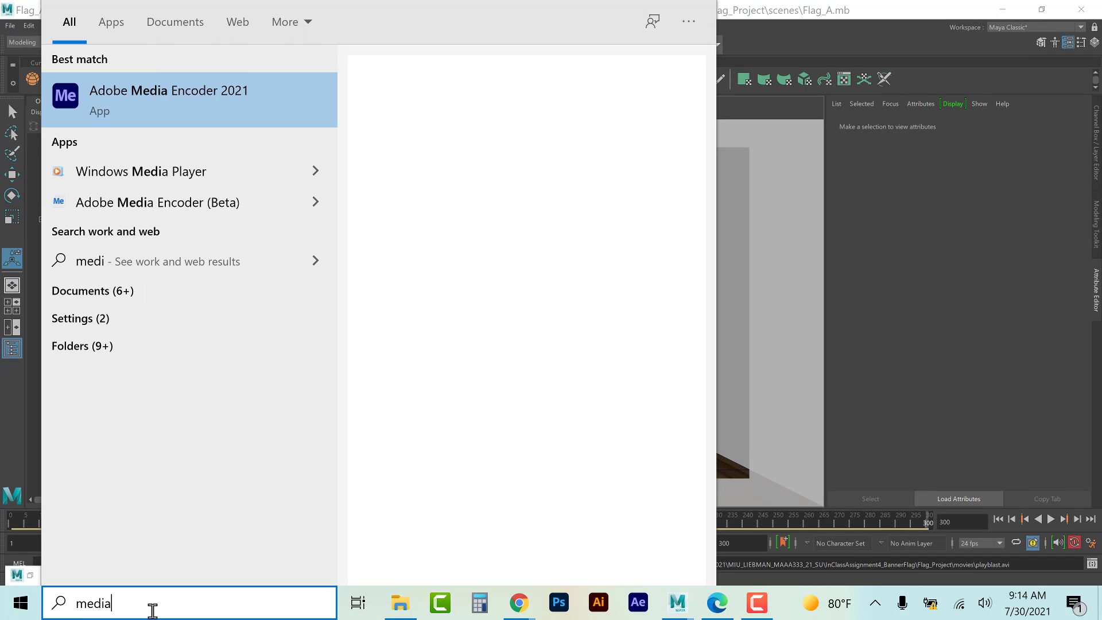
left_click(520, 160)
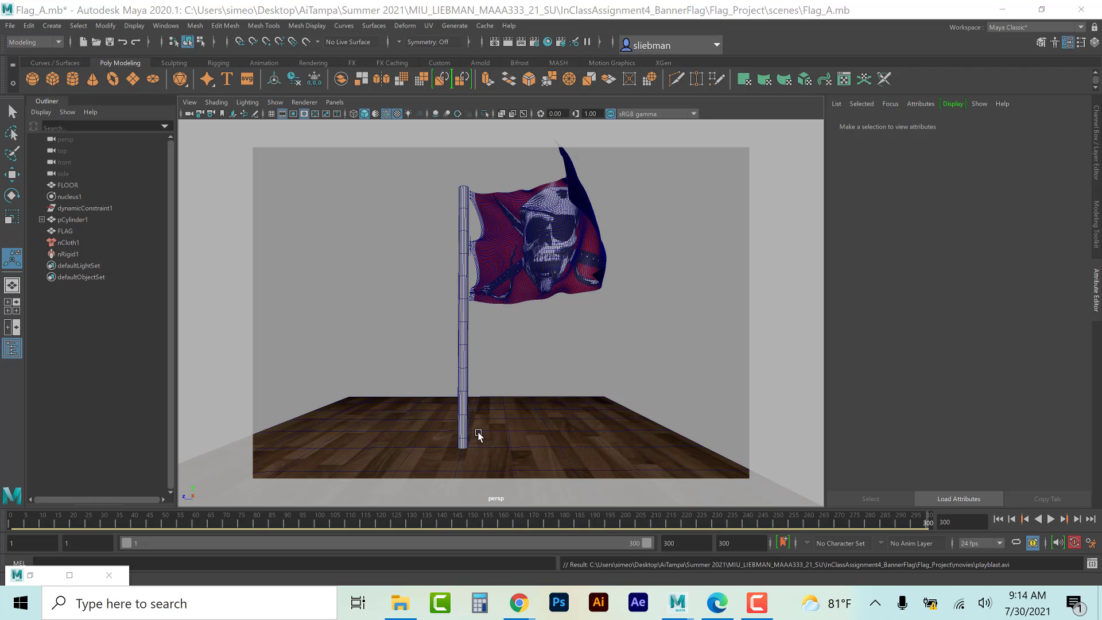
Step: Open Flag_Project's movies folder under InClassAssignment4_BannerFlag in File Explorer and add the playblast video to the Media Encoder queue
left_click(400, 602)
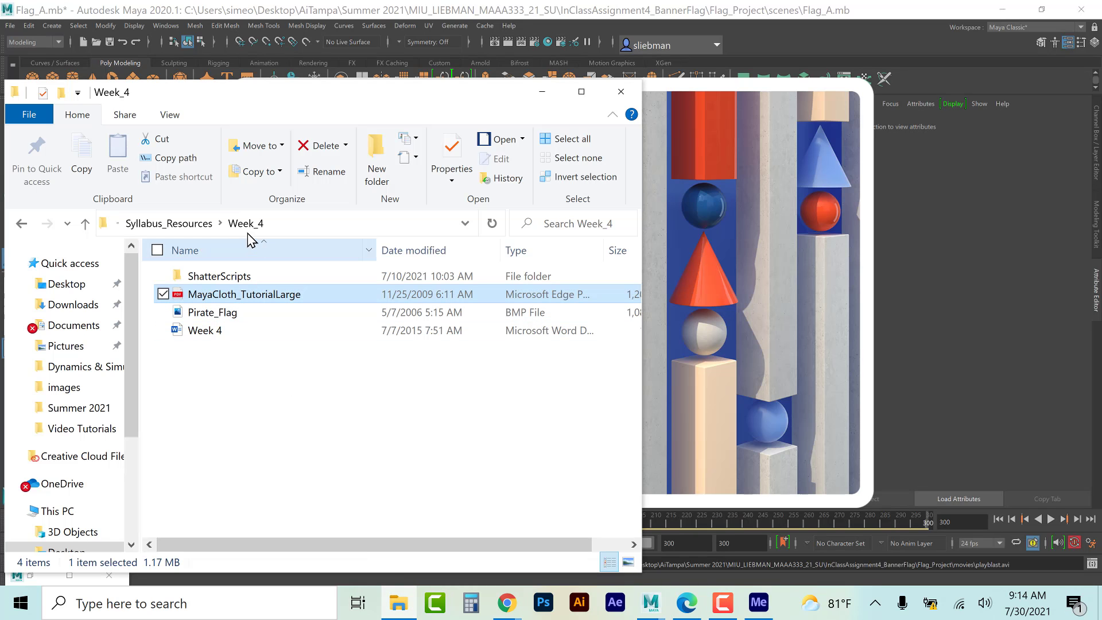
left_click(193, 226)
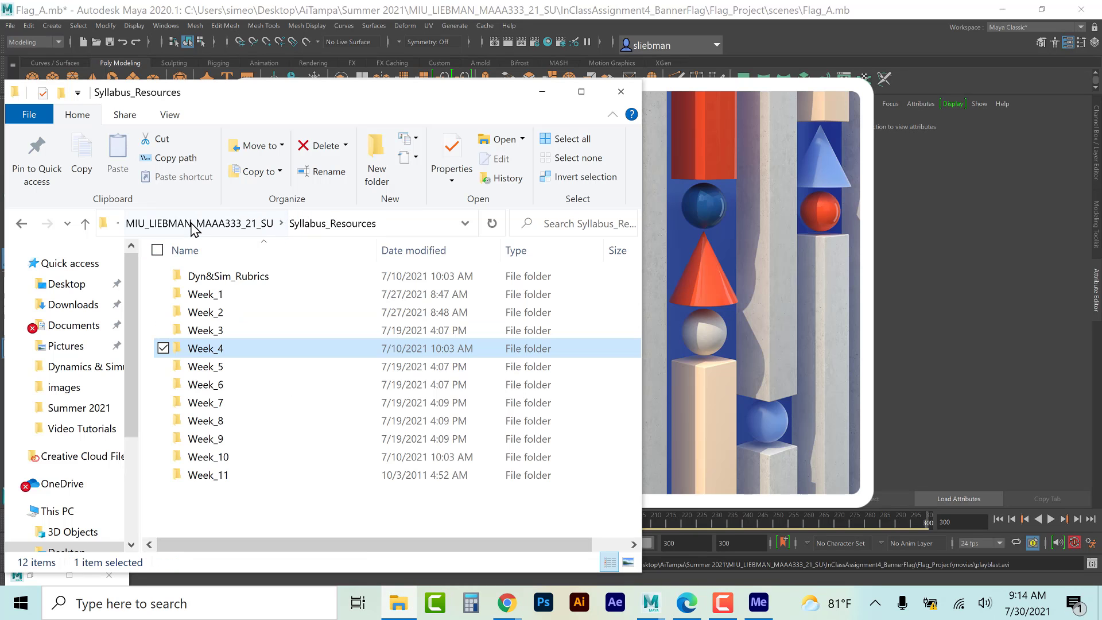
left_click(193, 223)
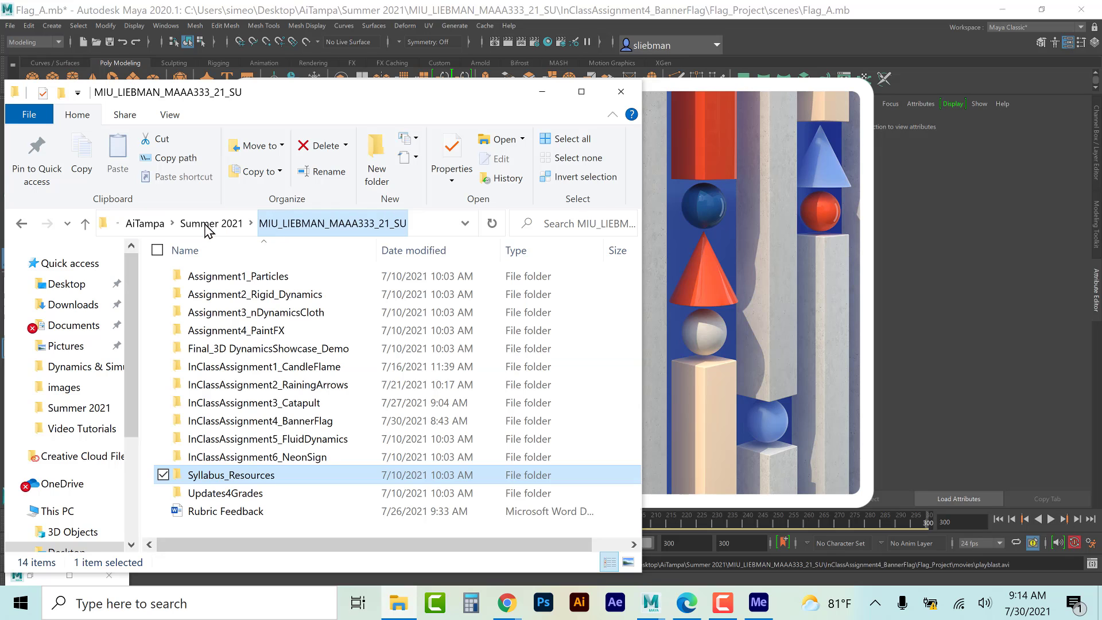
double_click(258, 419)
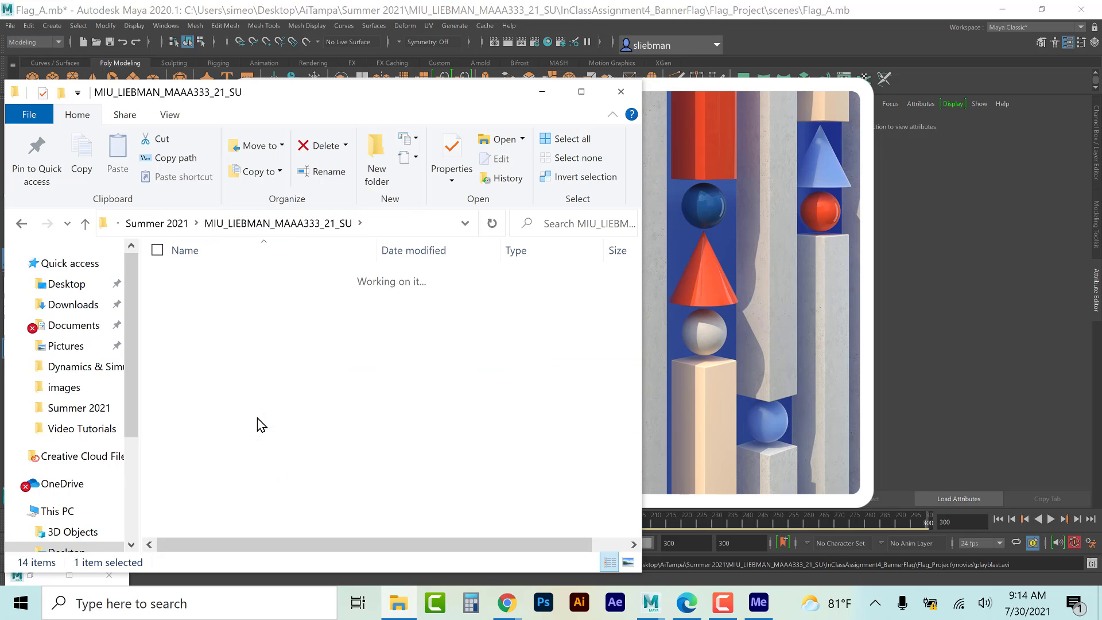
left_click(237, 284)
double_click(237, 284)
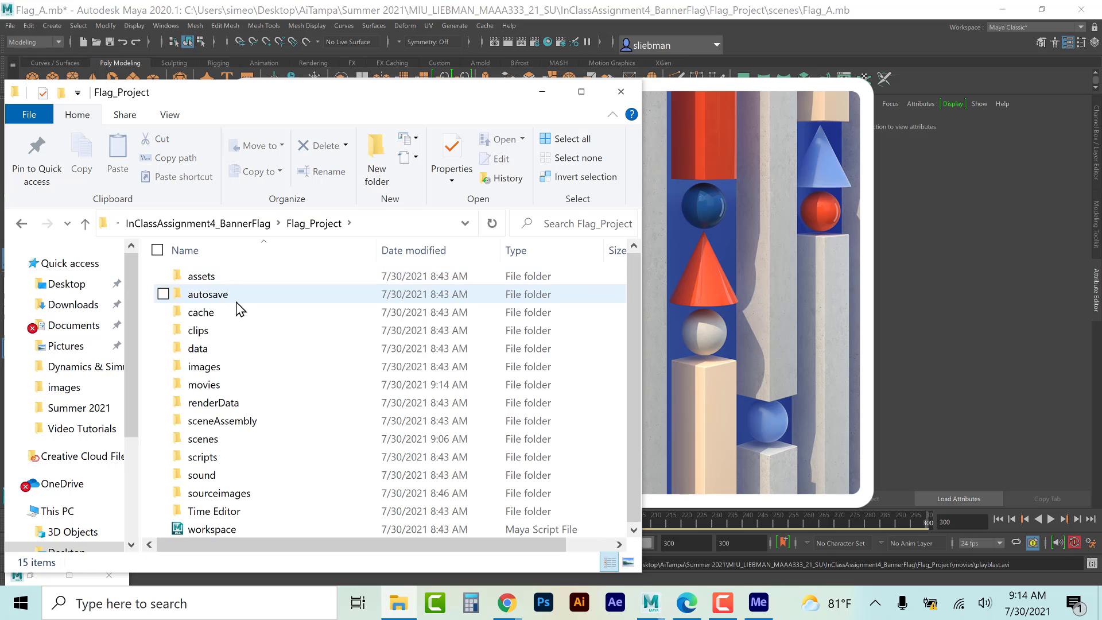
left_click(214, 386)
double_click(214, 385)
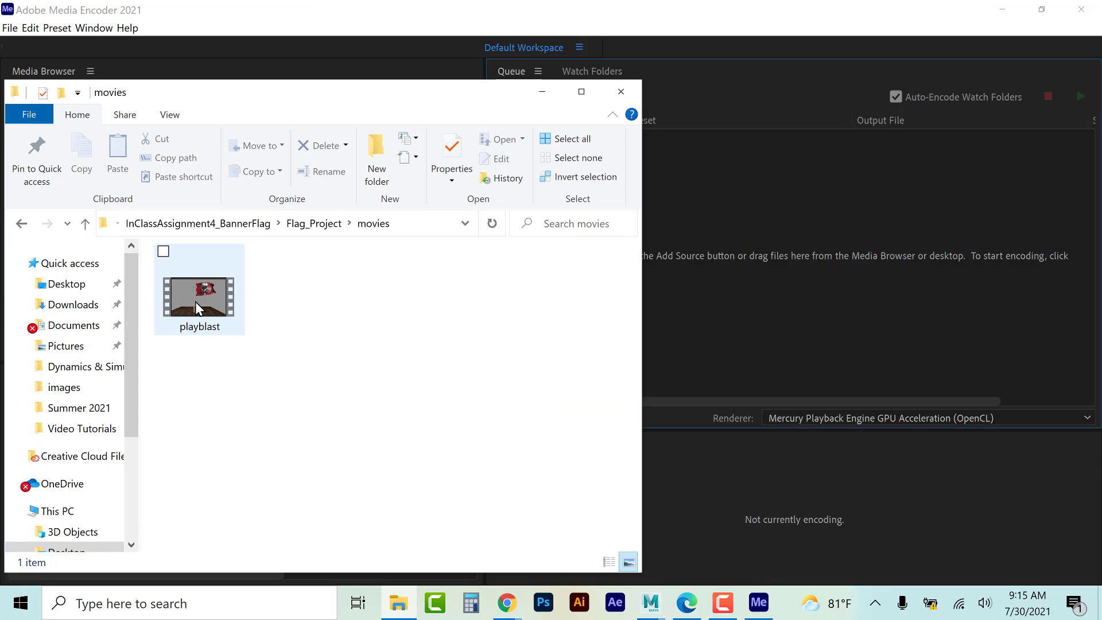
left_click_drag(195, 302, 701, 200)
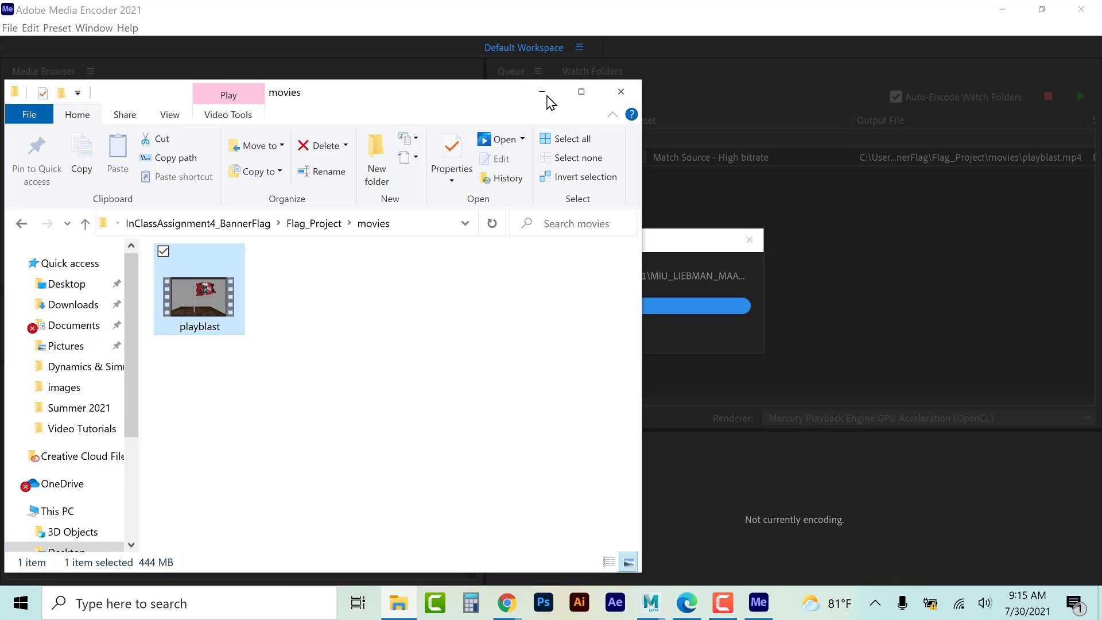
left_click(547, 97)
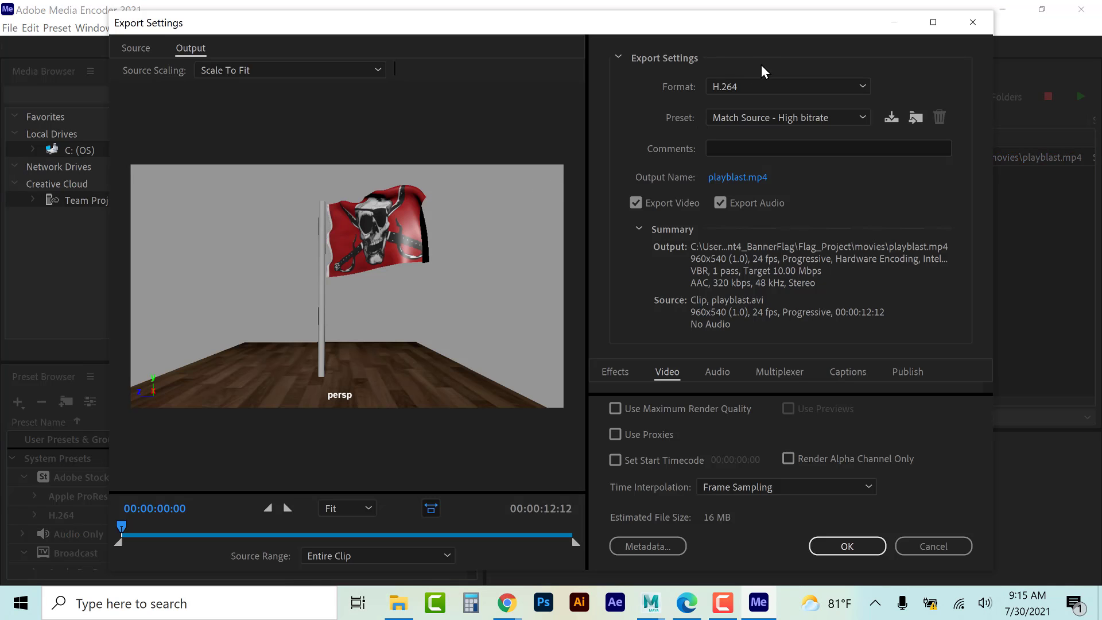
Step: Set the queued playblast's export format to H.264 with the High Quality 1080p HD preset
left_click(732, 85)
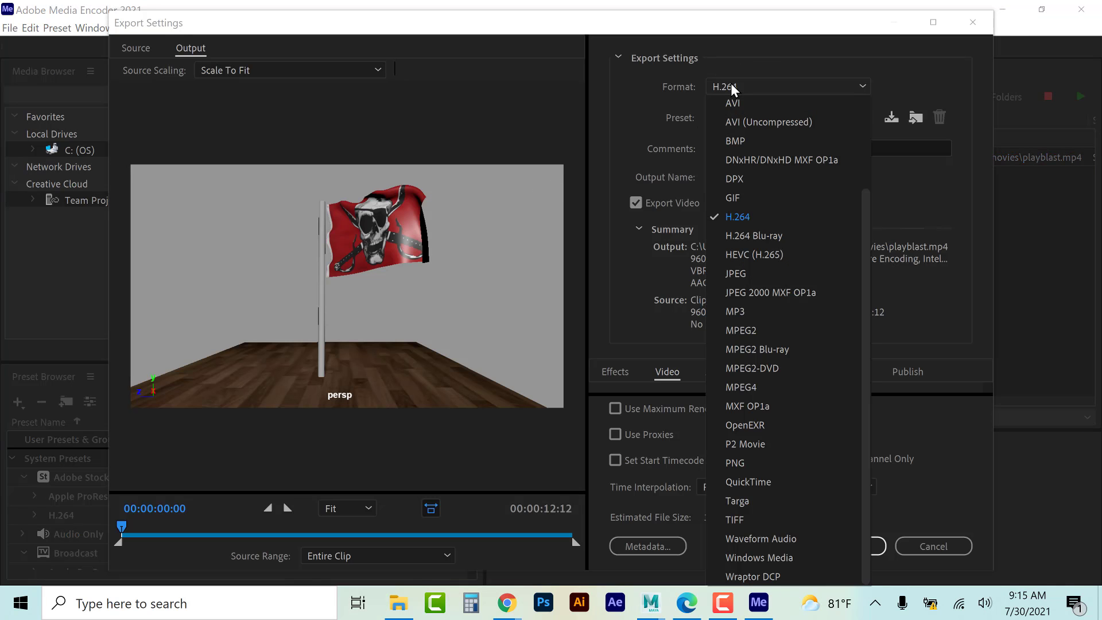
left_click(747, 217)
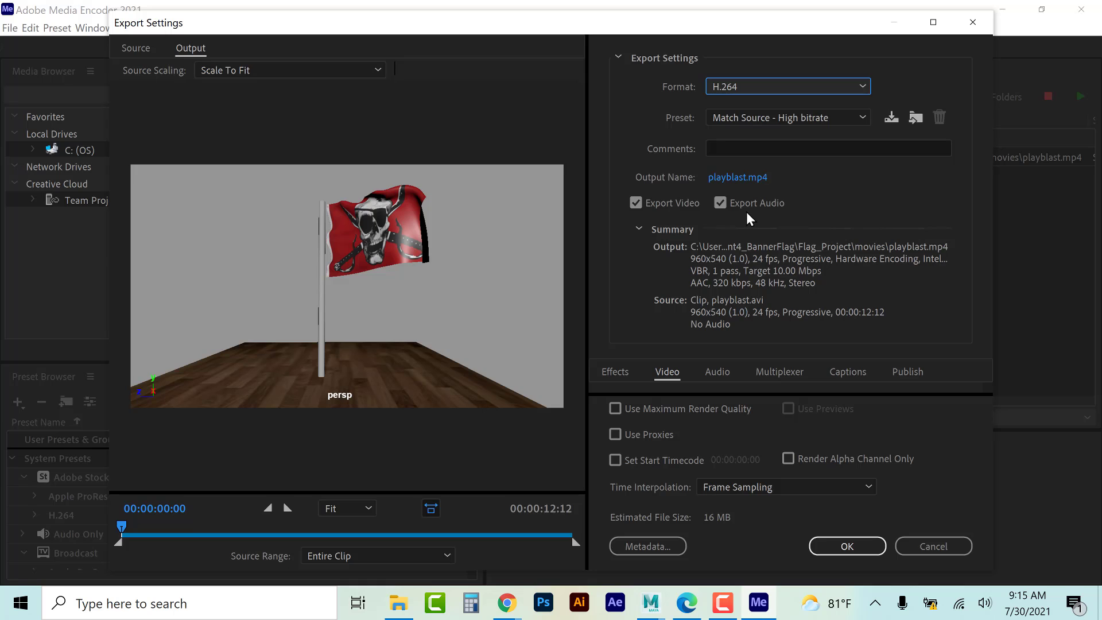
left_click(822, 116)
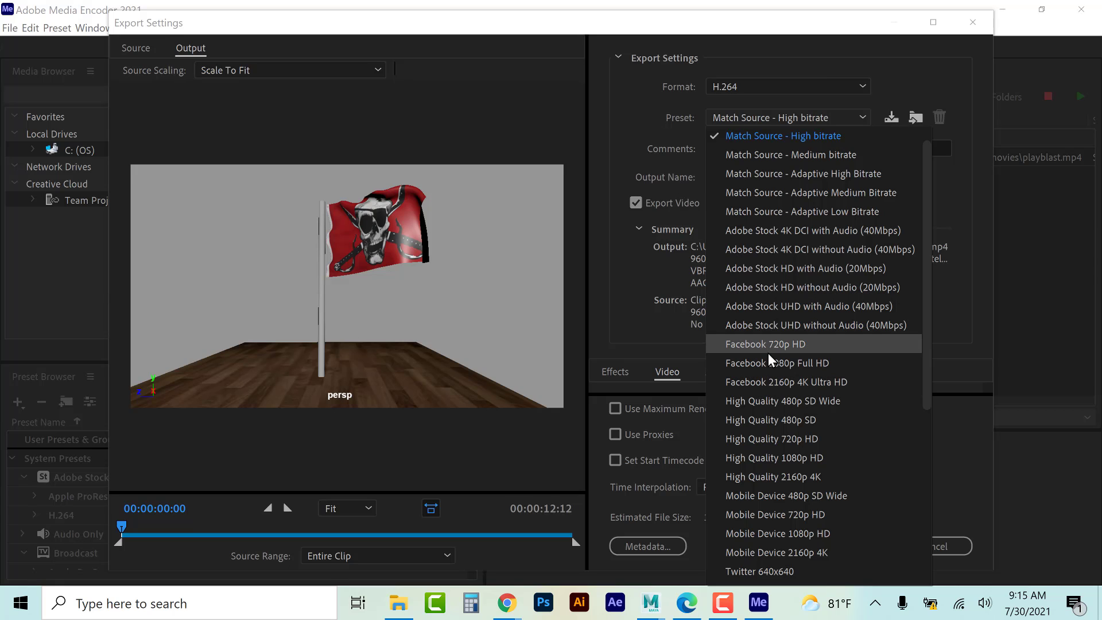
left_click(759, 458)
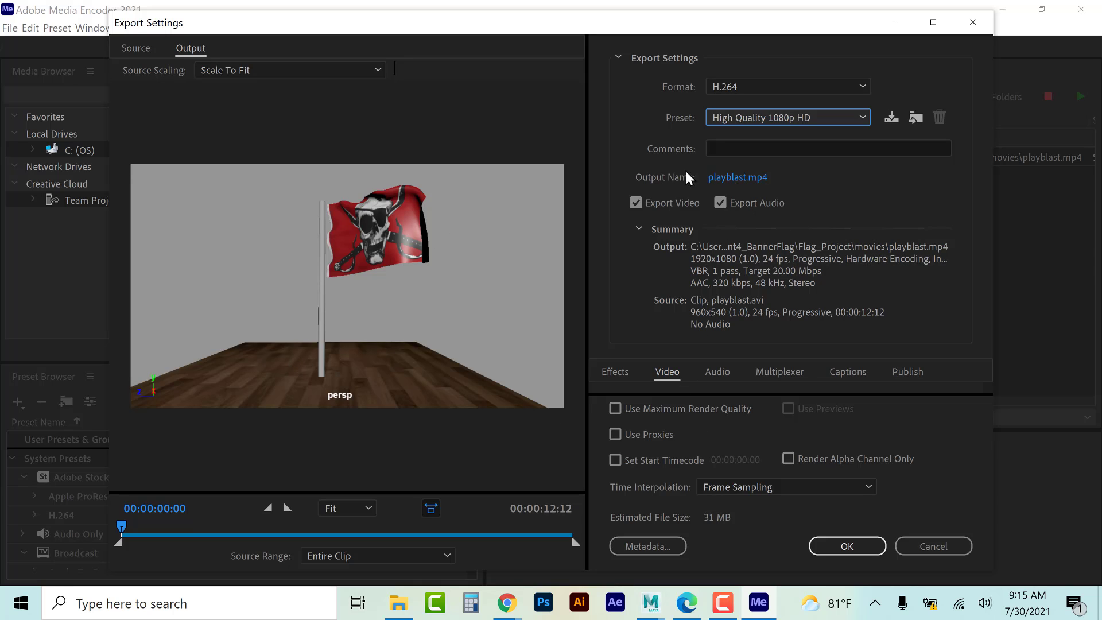
Step: Name the export output Lastnbame_Flag and save it as an mp4 in Flag_Project's movies folder
left_click(725, 178)
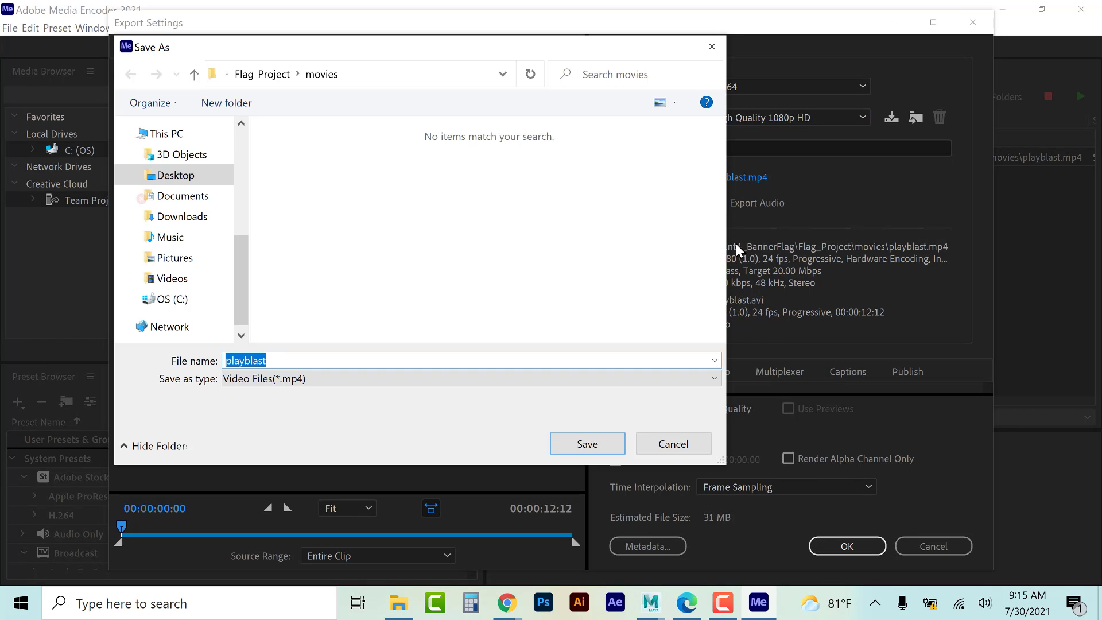
left_click(252, 77)
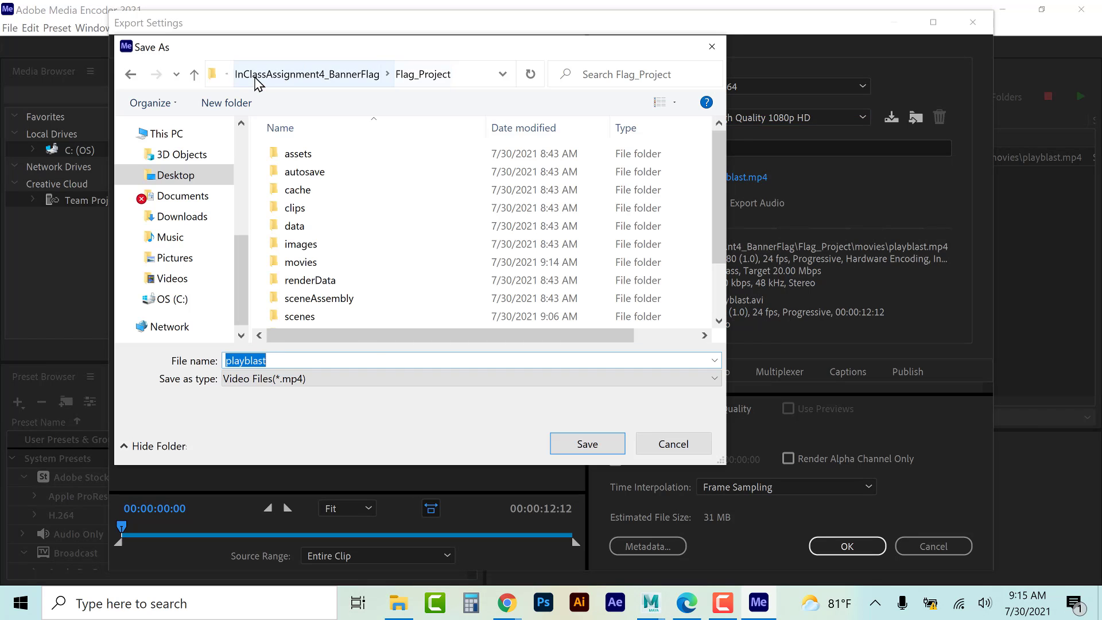
left_click(302, 263)
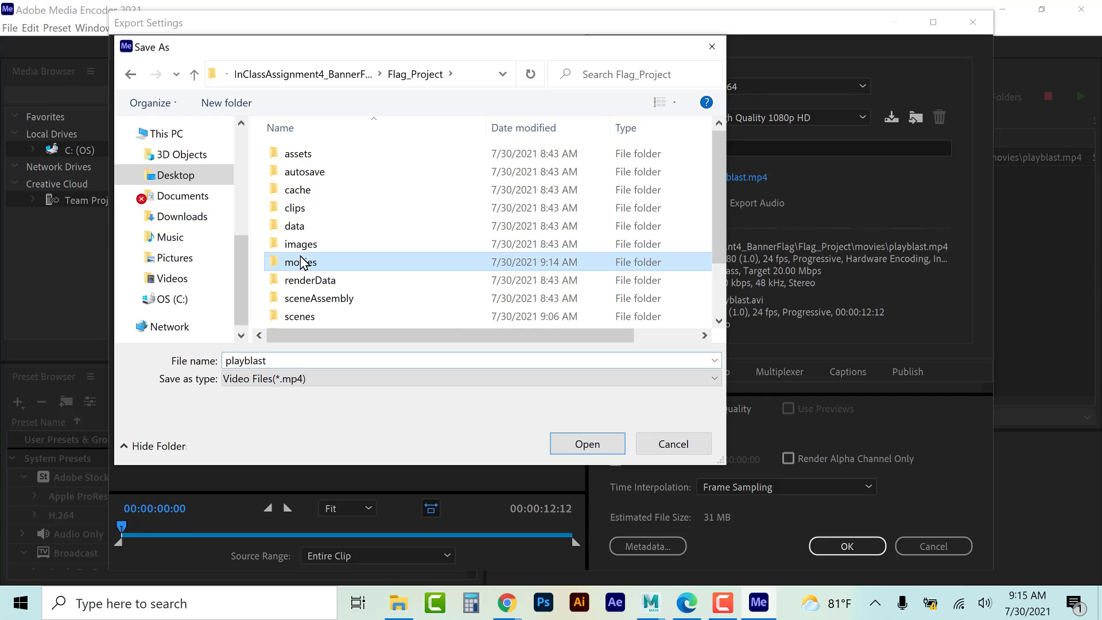
double_click(302, 262)
double_click(305, 360)
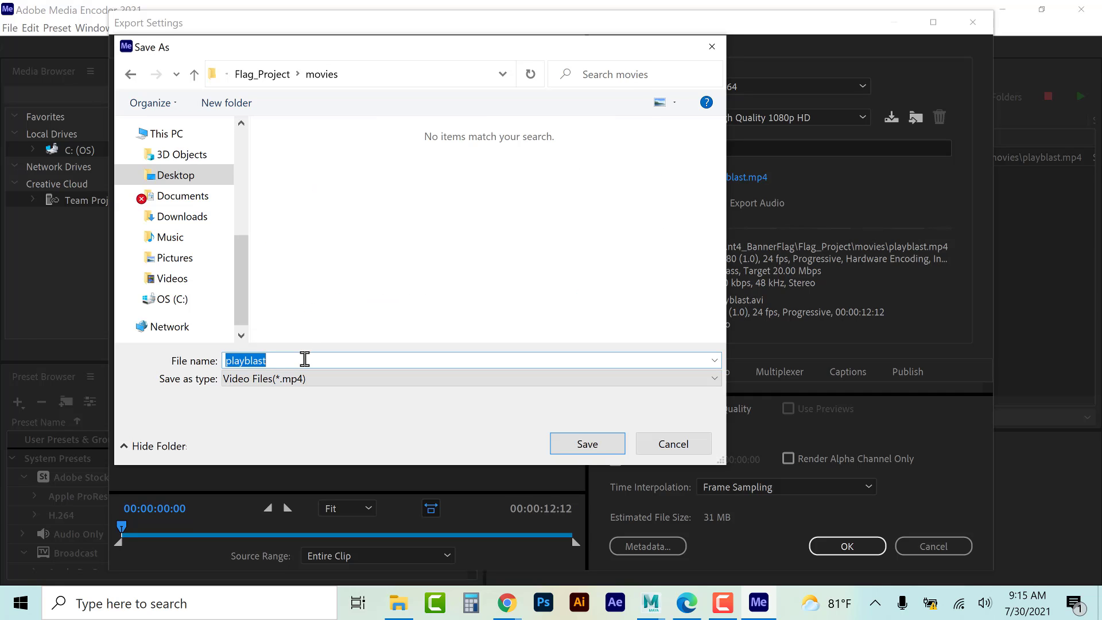
type("Lastnbame_Flag")
left_click(586, 443)
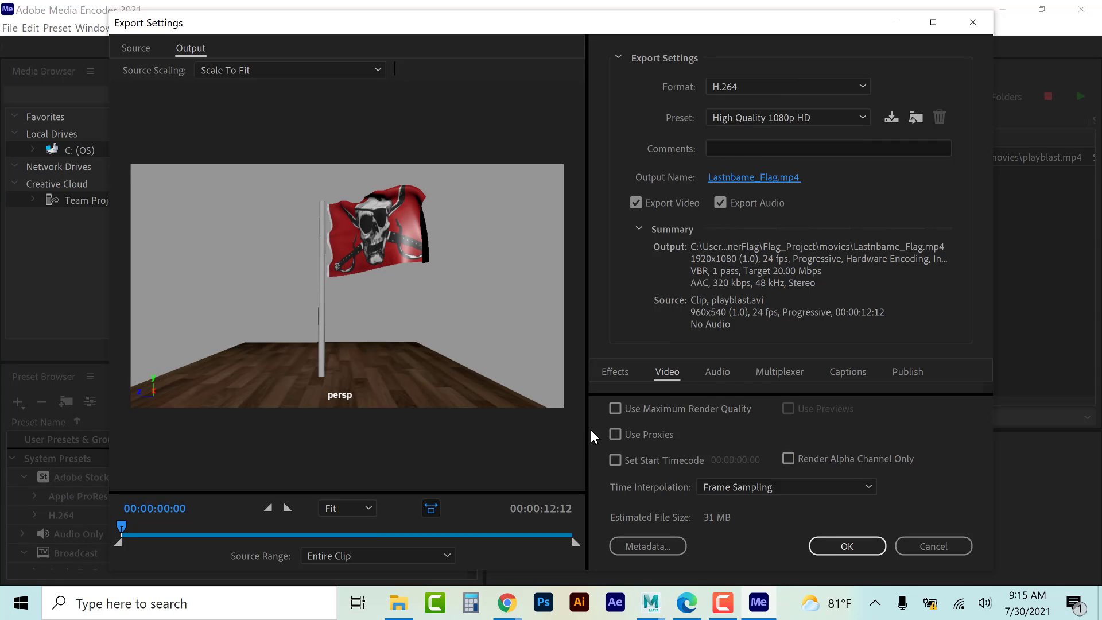
Step: Exclude audio from the export, accept the export settings and start encoding the queue
left_click(721, 203)
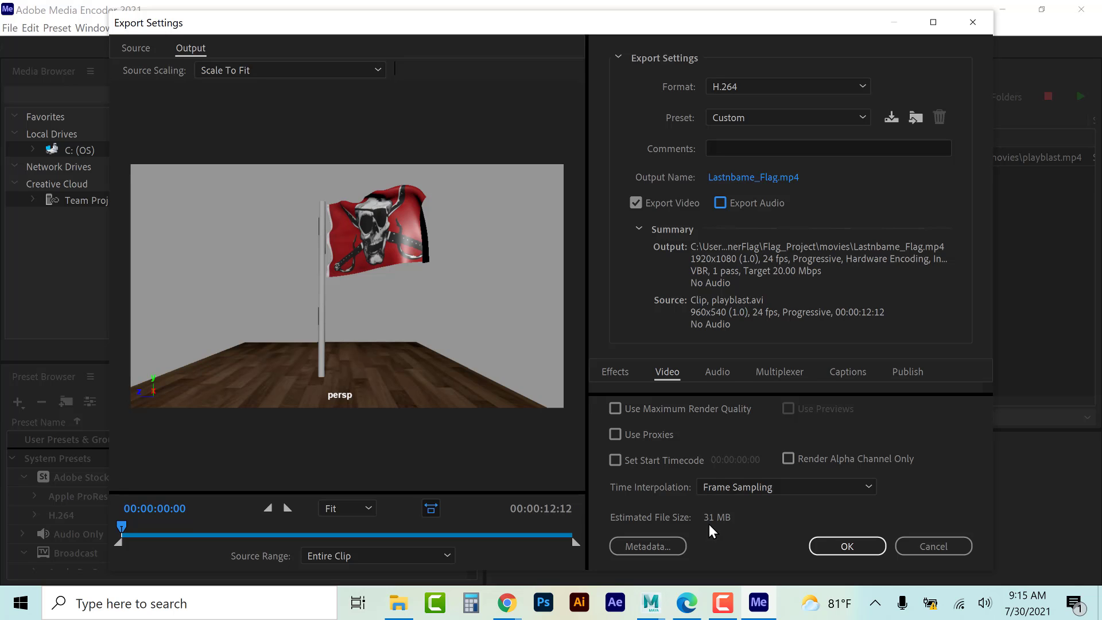
left_click(838, 546)
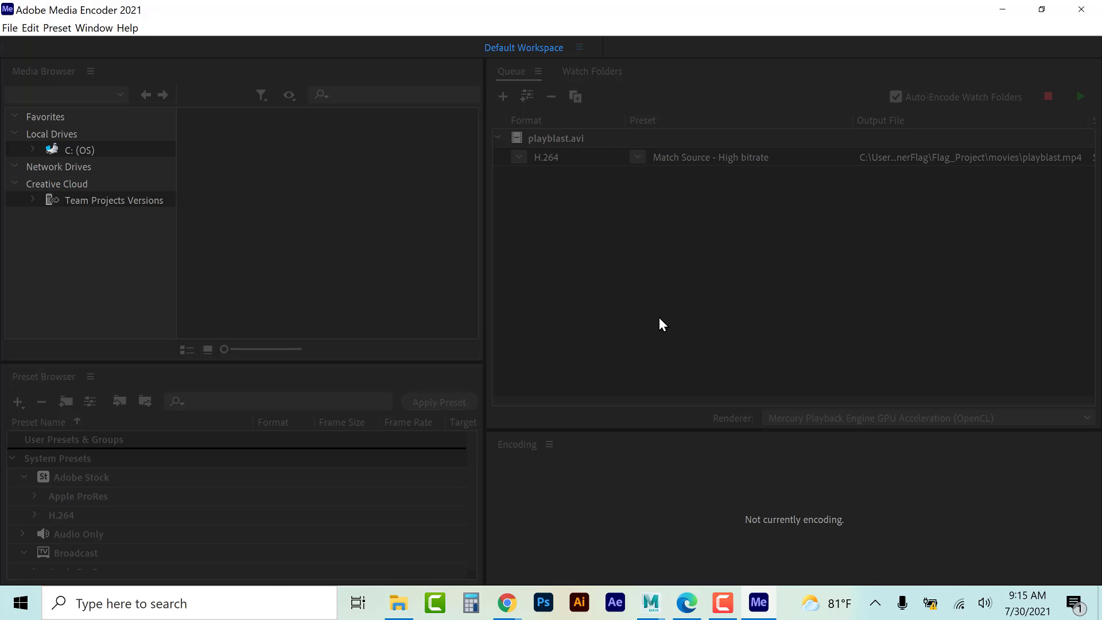
left_click(1079, 98)
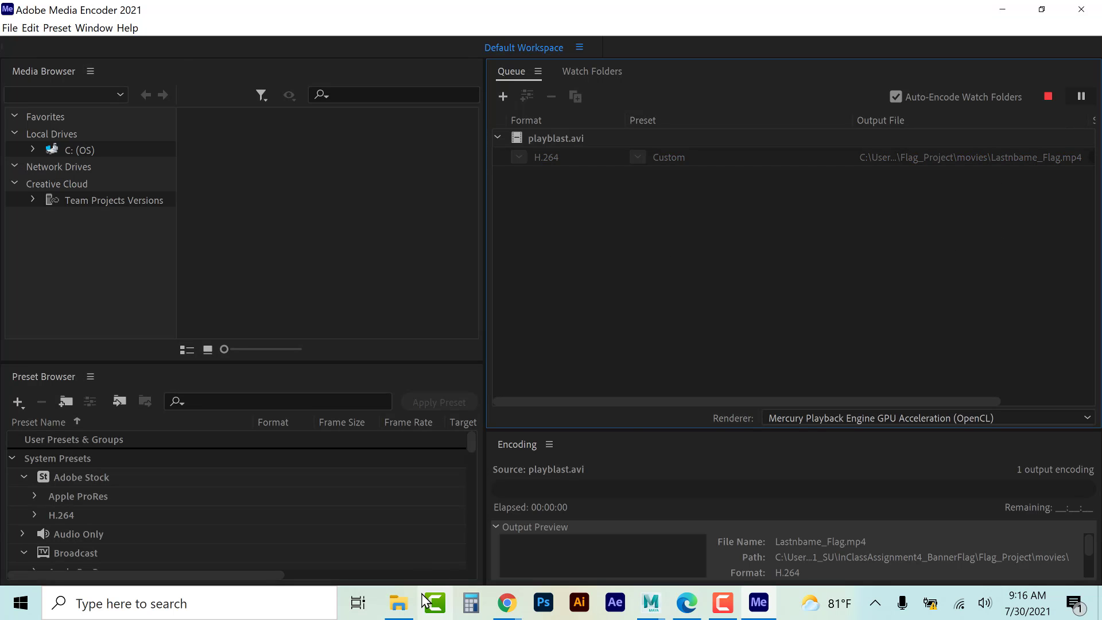
Step: Switch to File Explorer, play the converted Lastnbame_Flag movie, and close the player and the folder window
left_click(399, 603)
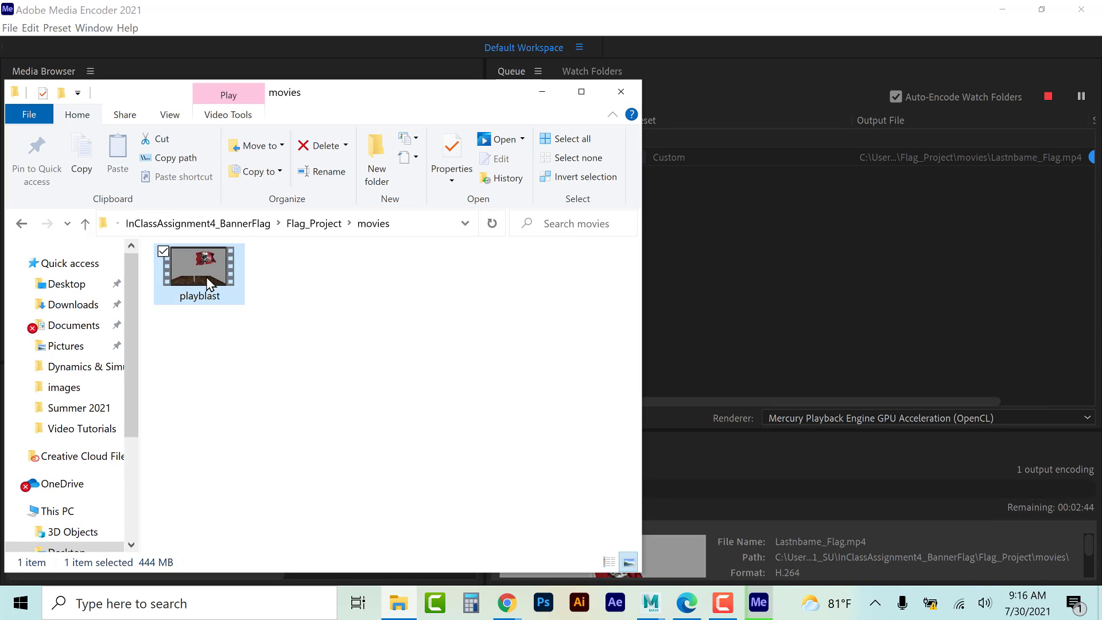
left_click(396, 425)
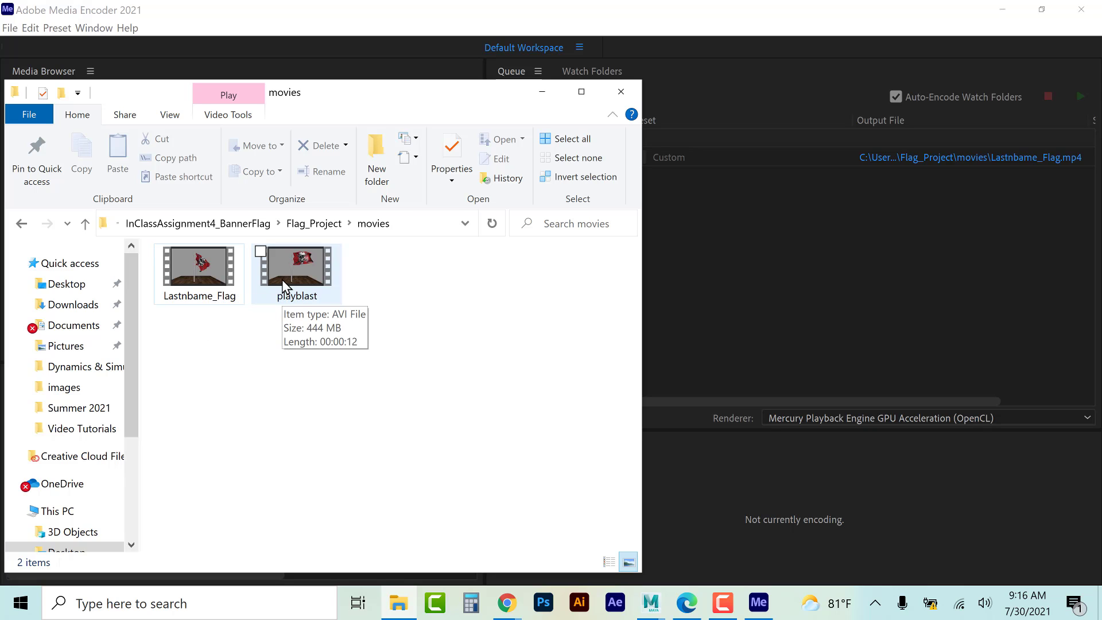
double_click(219, 266)
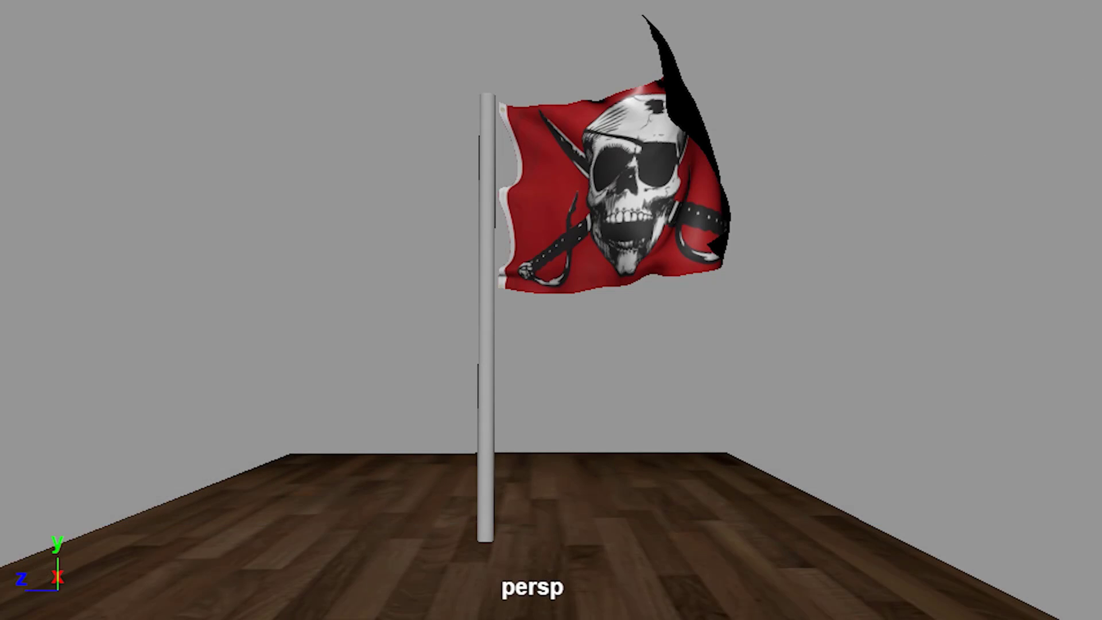
left_click(14, 11)
left_click(1072, 16)
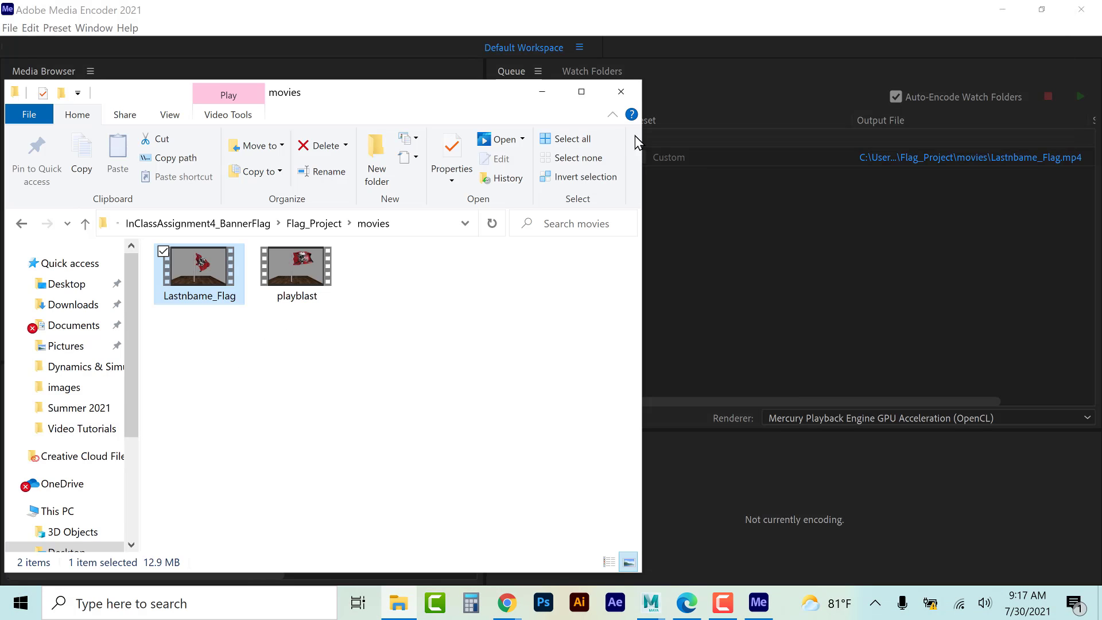
left_click(628, 89)
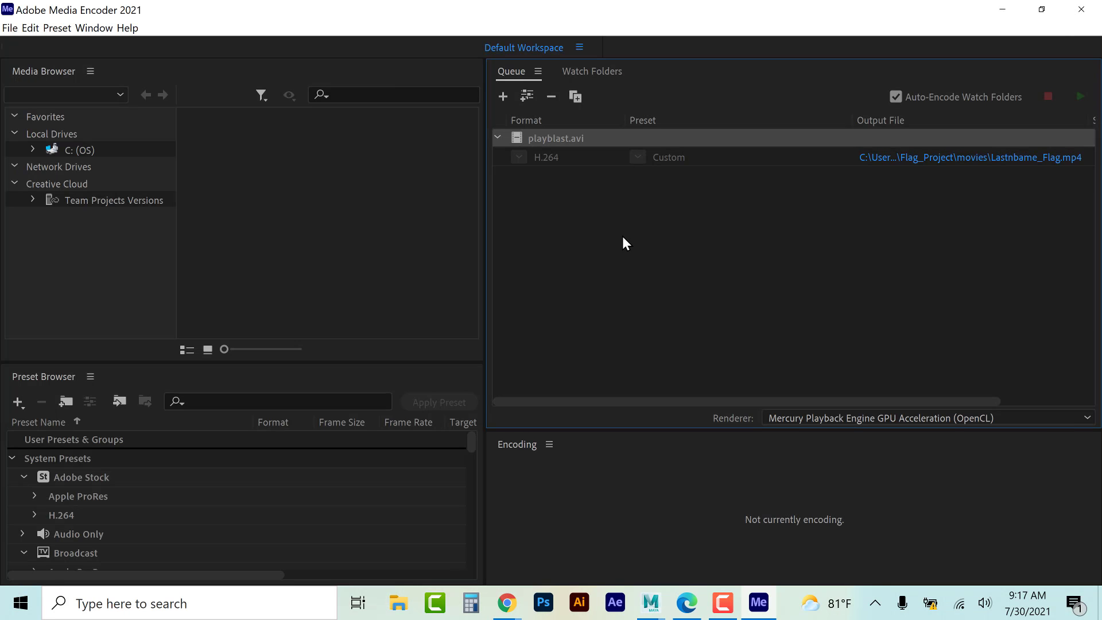
Step: Remove the finished playblast.avi item from the encoding queue and return to Maya
key("Delete")
left_click(637, 355)
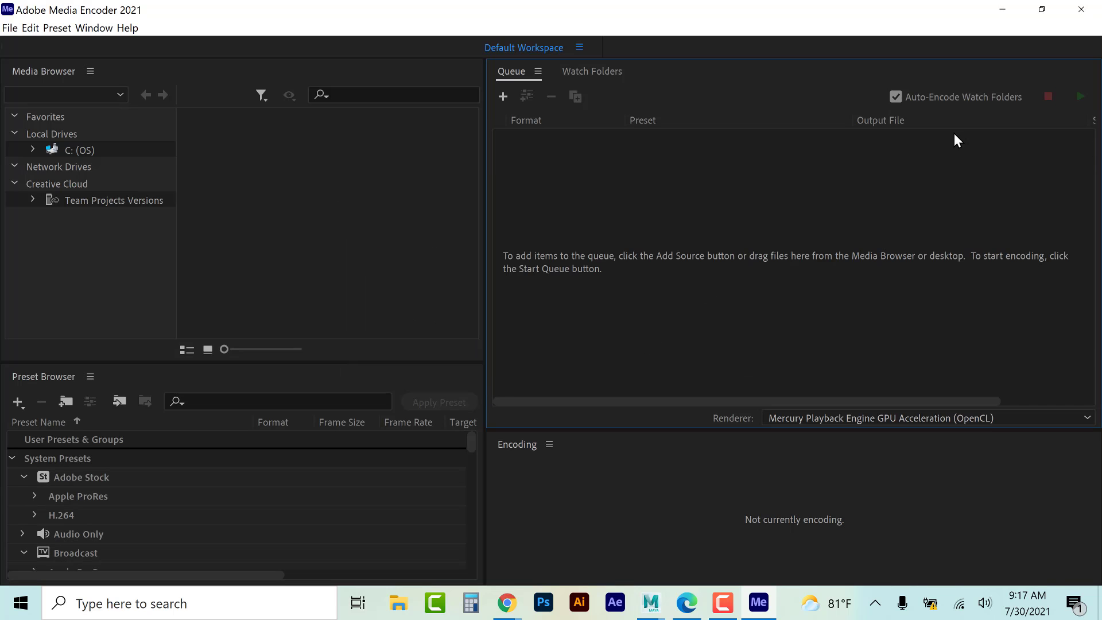
left_click(1003, 10)
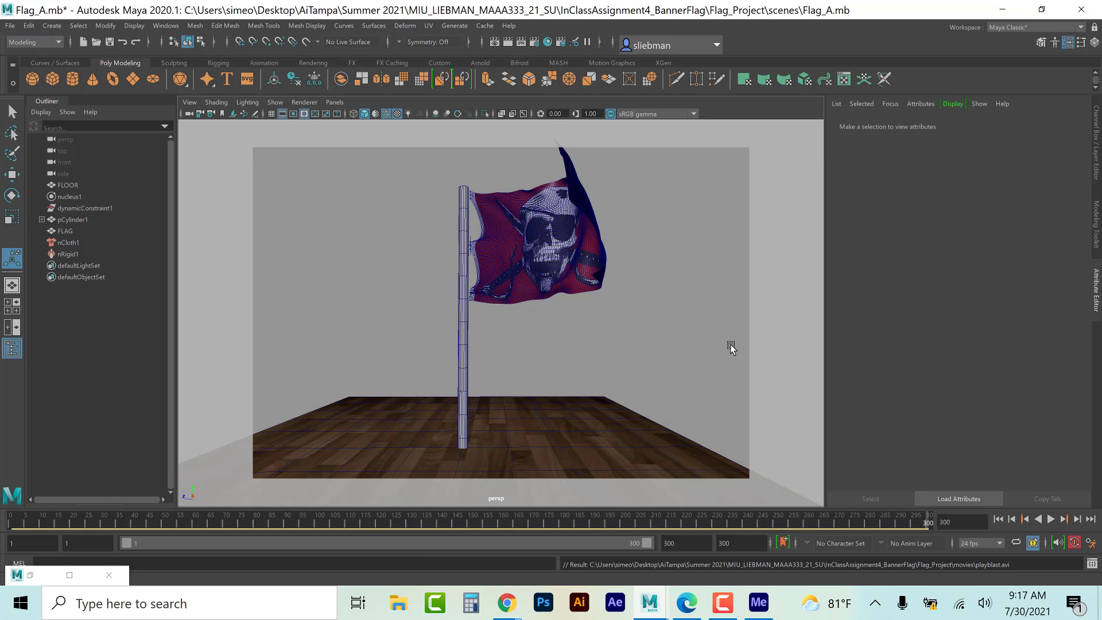
left_click(729, 613)
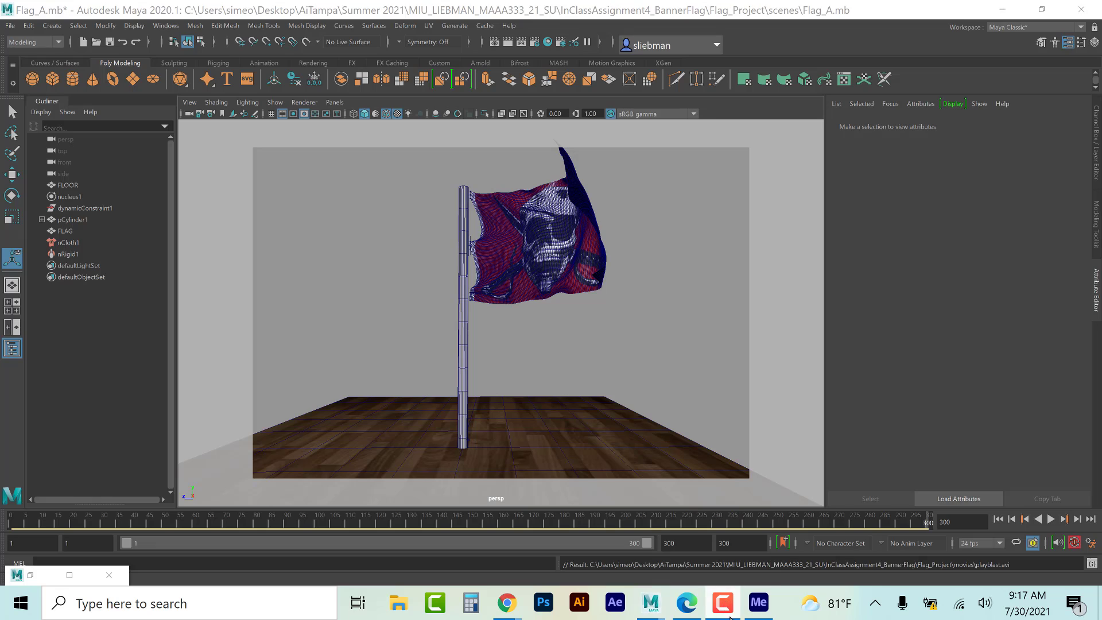